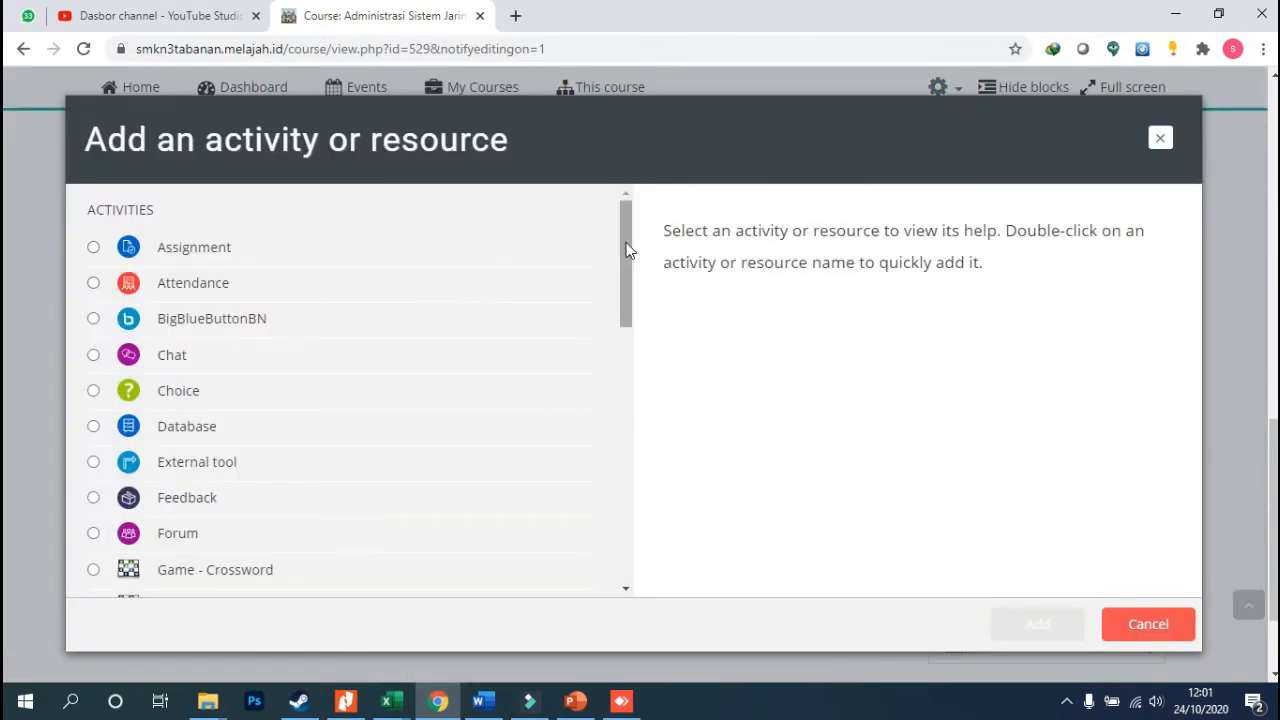
# Add an Interactive Content activity to the course topic
pyautogui.moveTo(628, 251); pyautogui.dragTo(624, 397)
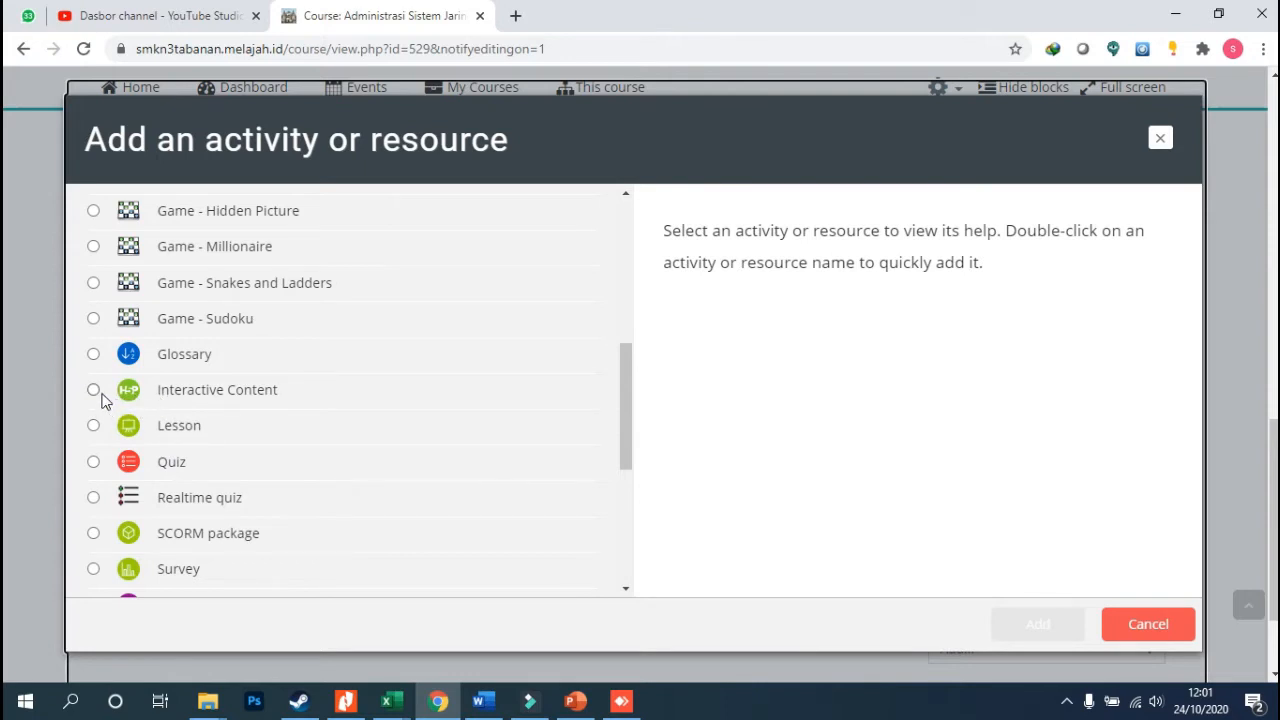
pyautogui.click(93, 390)
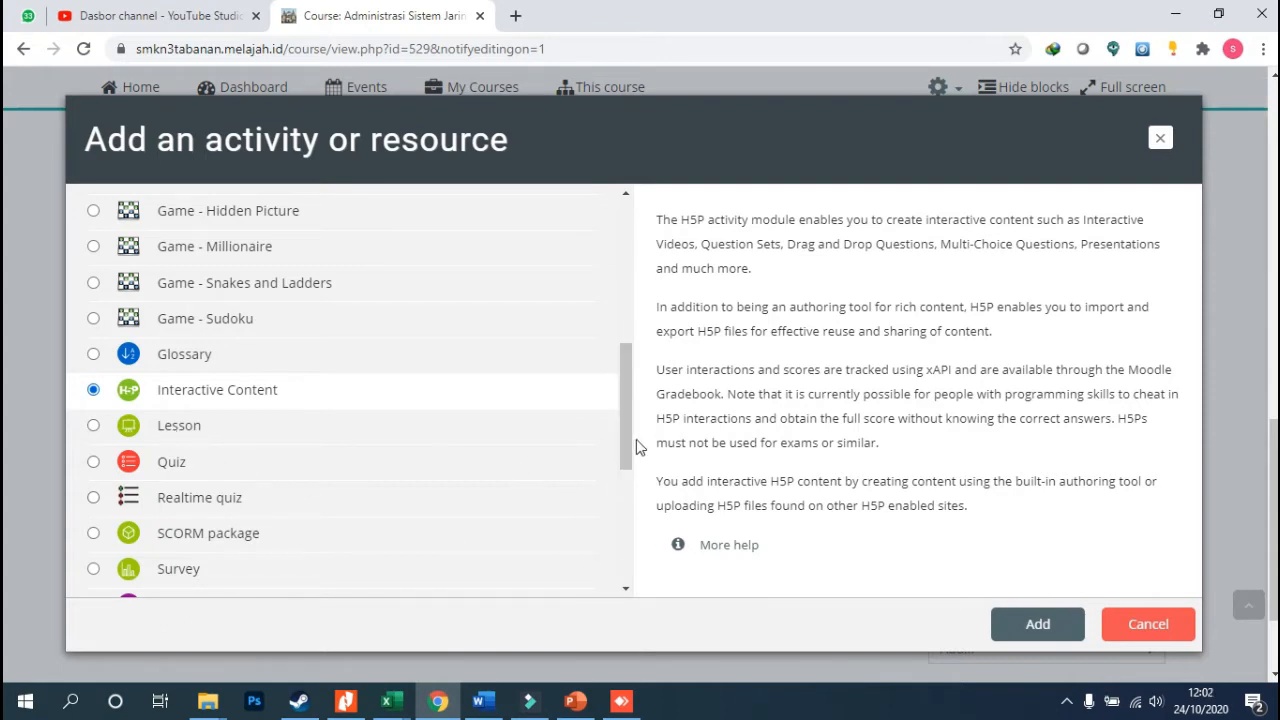
pyautogui.click(1017, 623)
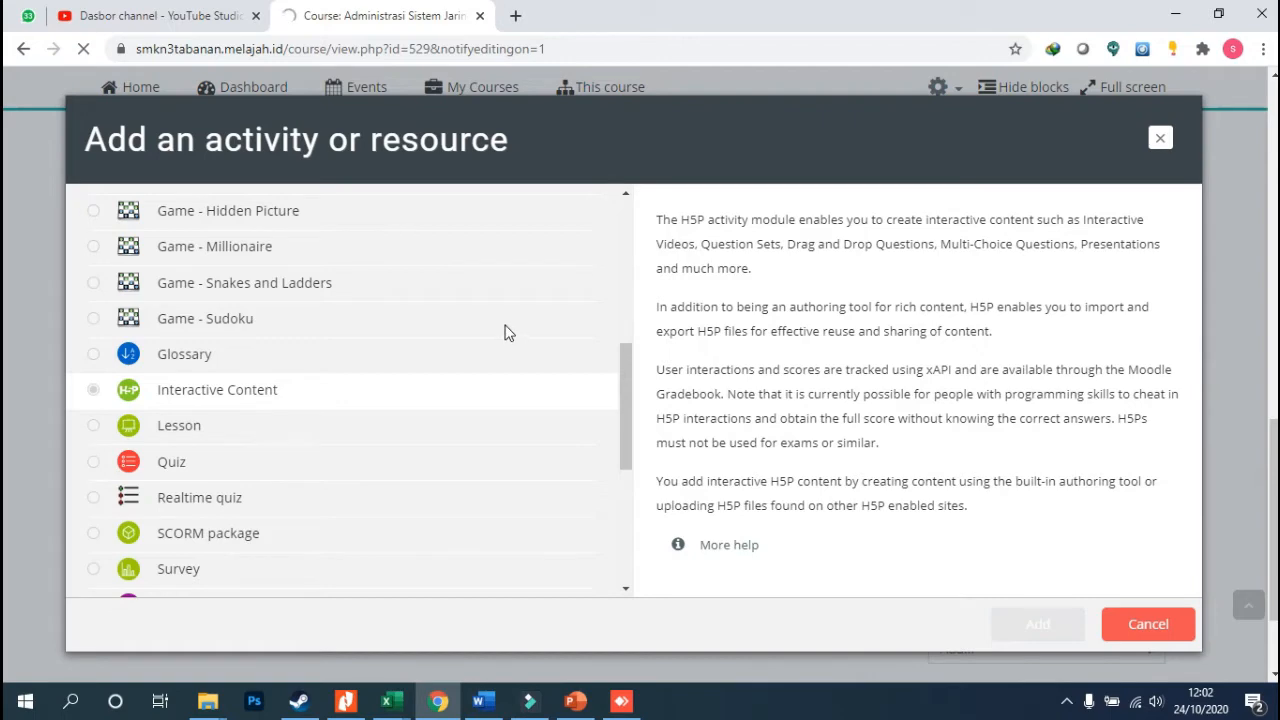
# Browse the list of available H5P content types in the activity's editor
pyautogui.scroll(-6, 515, 319)
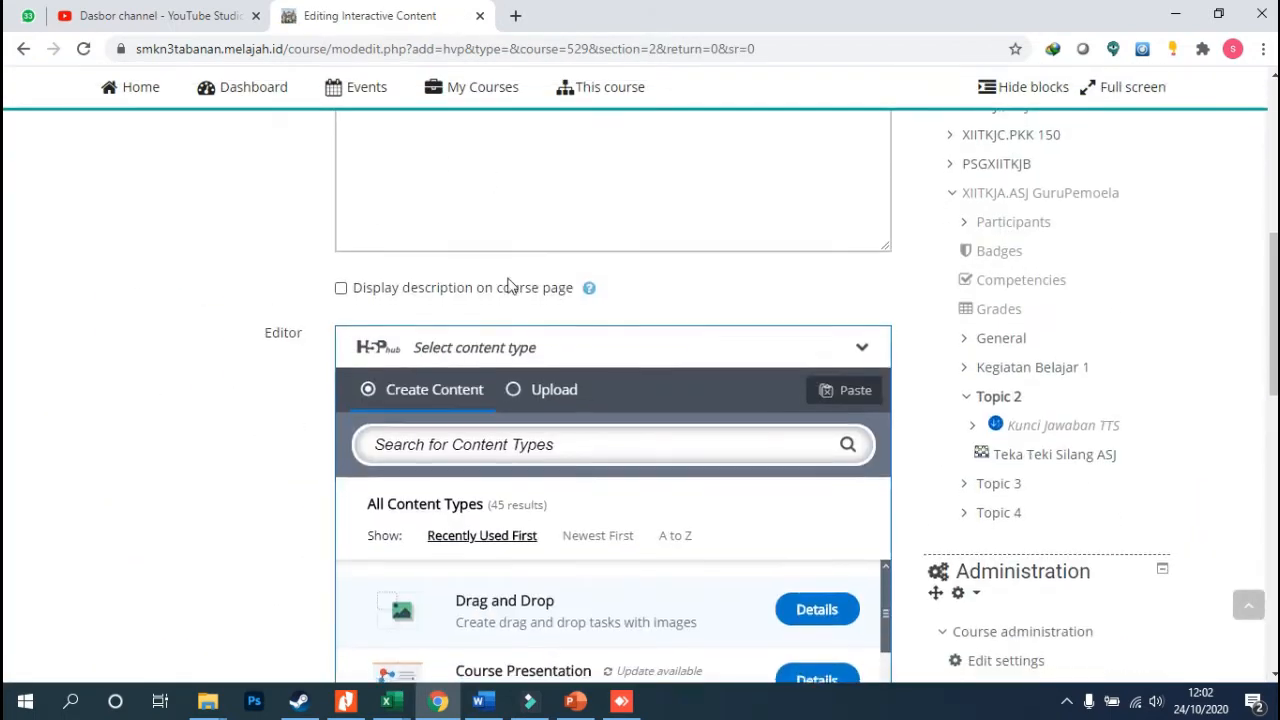
pyautogui.scroll(-2, 500, 275)
pyautogui.scroll(-1, 545, 420)
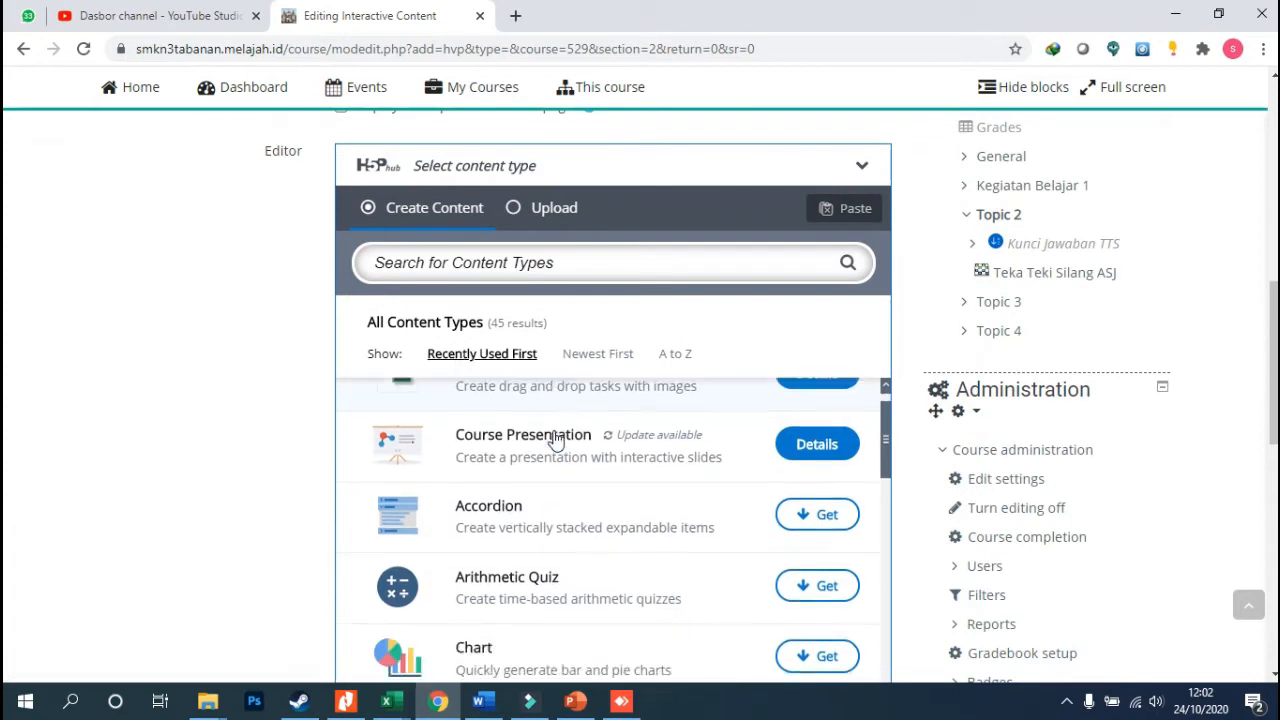
pyautogui.scroll(1, 620, 455)
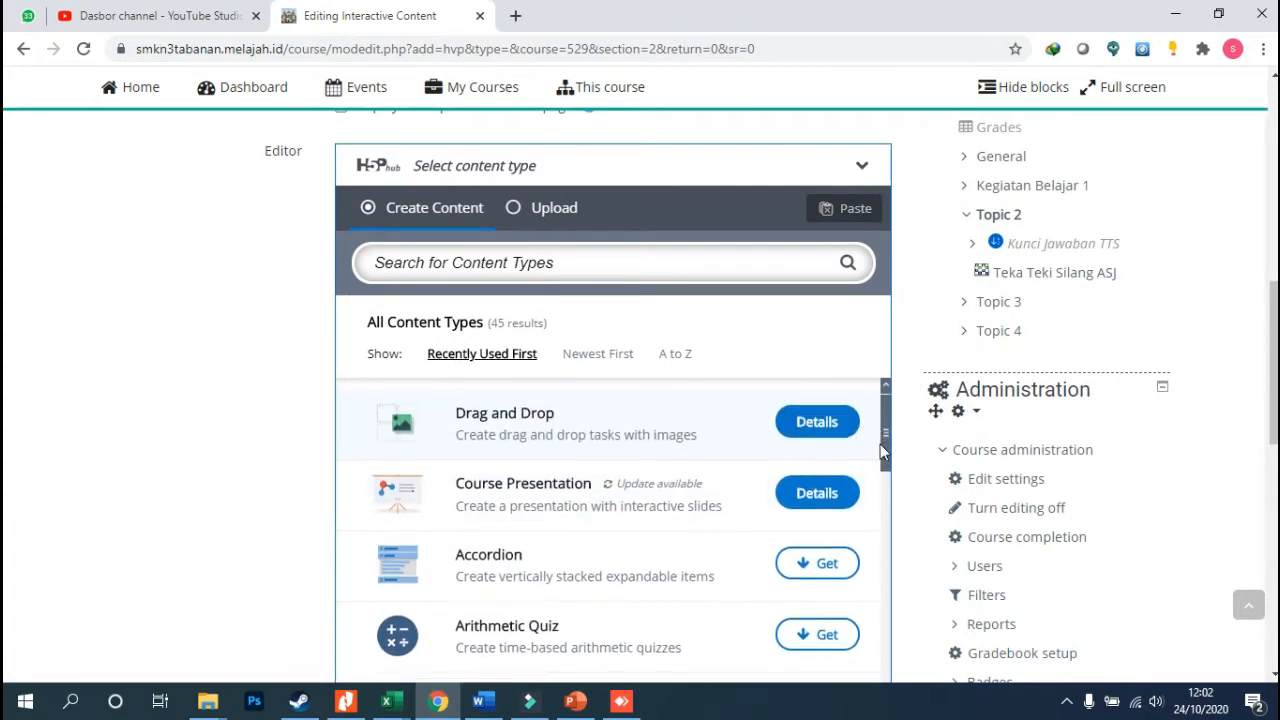
pyautogui.moveTo(878, 430); pyautogui.dragTo(894, 516)
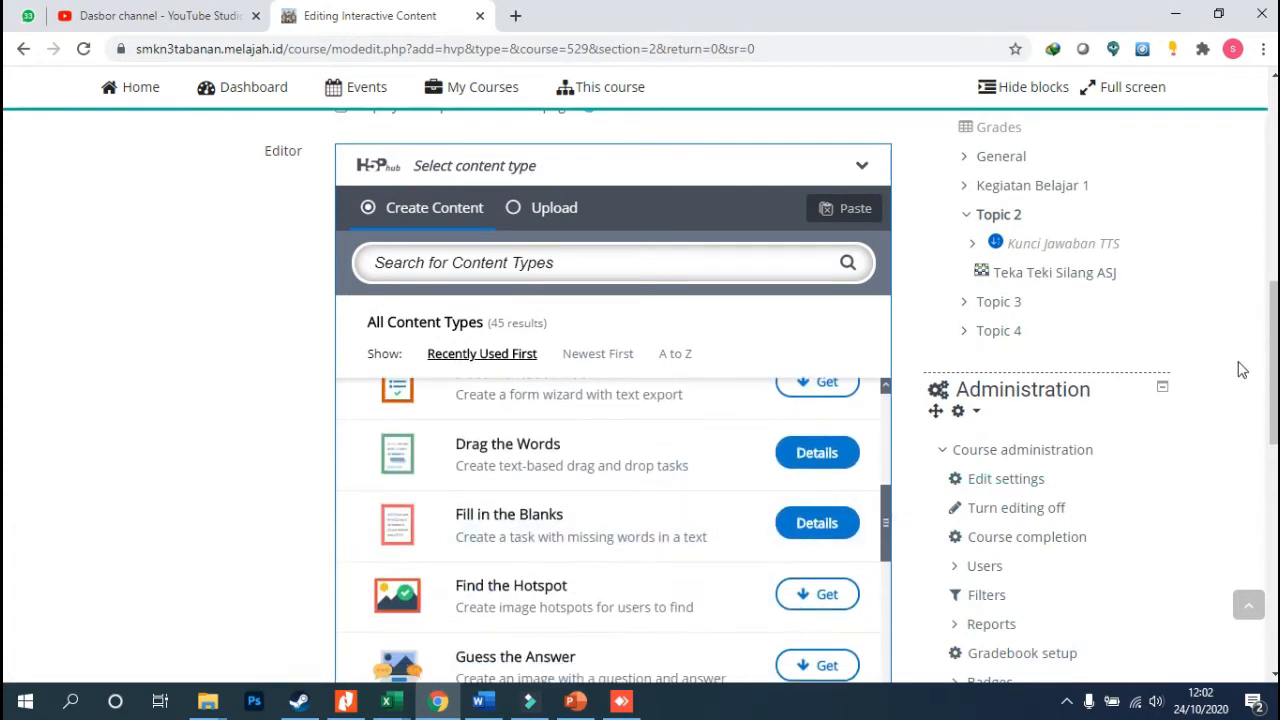
pyautogui.scroll(-2, 1270, 362)
pyautogui.moveTo(882, 333); pyautogui.dragTo(889, 246)
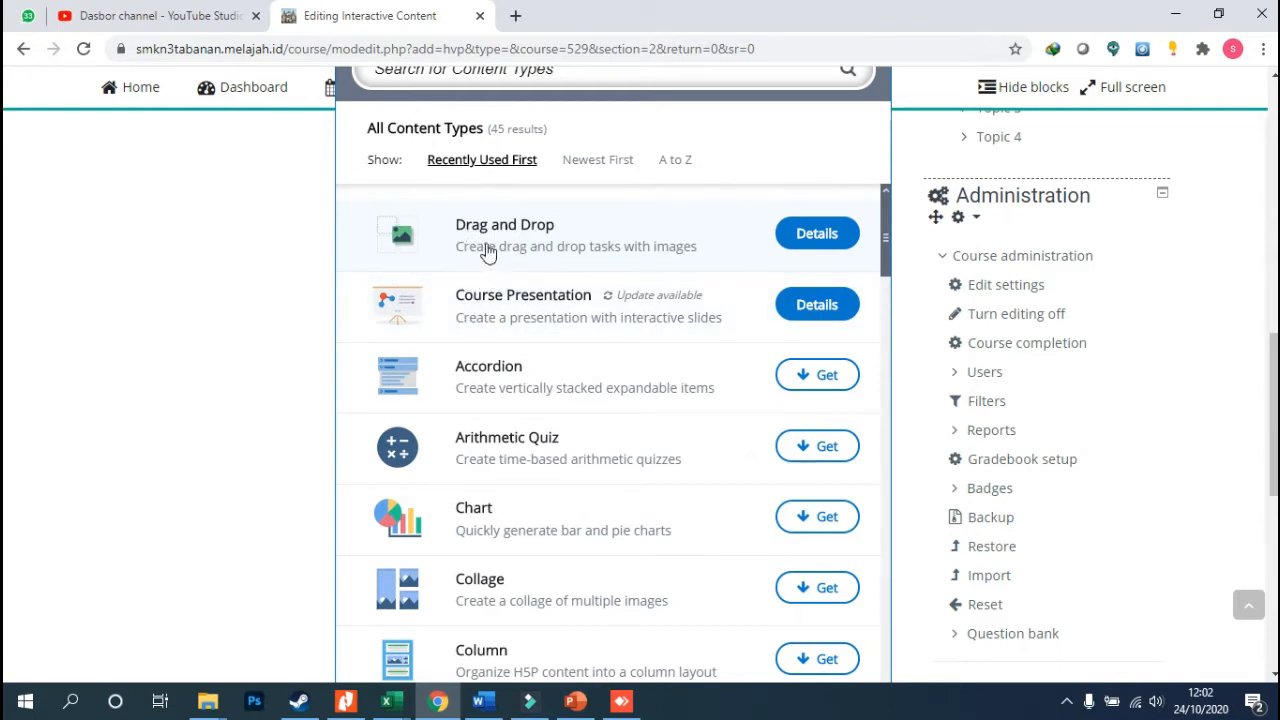
pyautogui.scroll(1, 530, 285)
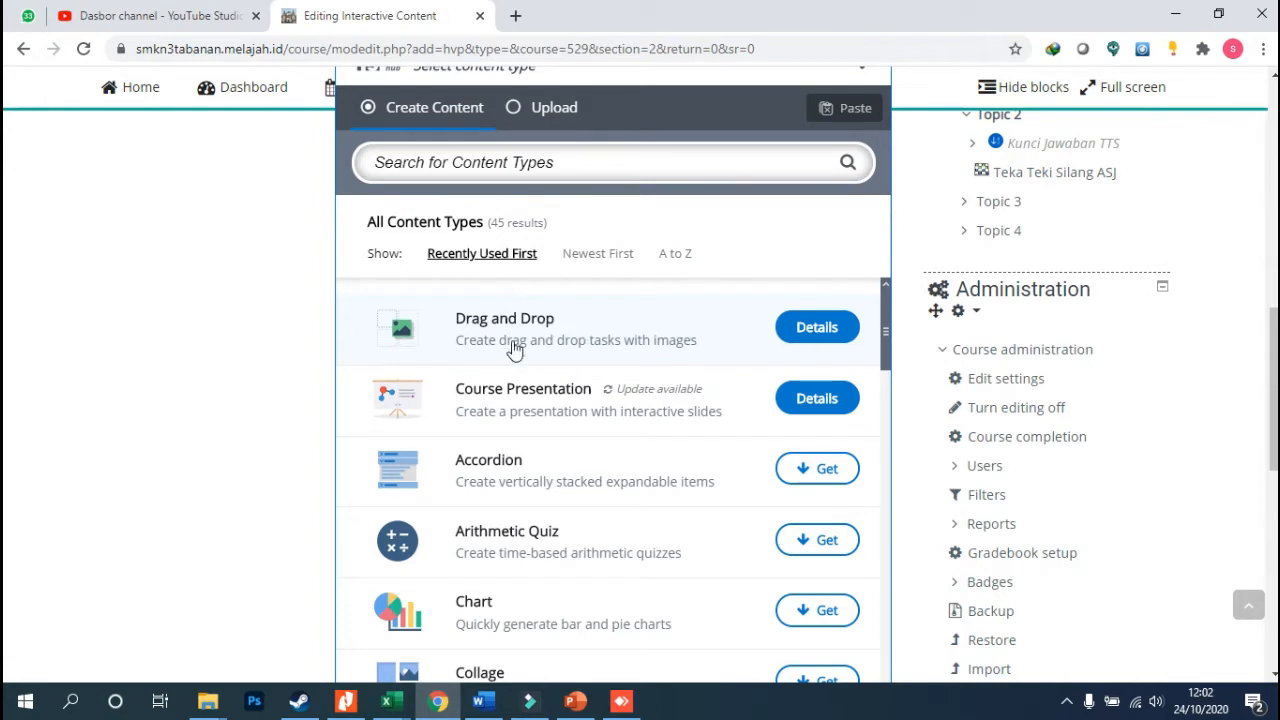
pyautogui.scroll(-1, 471, 374)
pyautogui.scroll(1, 490, 330)
# Search the content types for "drag and drop" and choose Drag and Drop for the activity
pyautogui.click(533, 168)
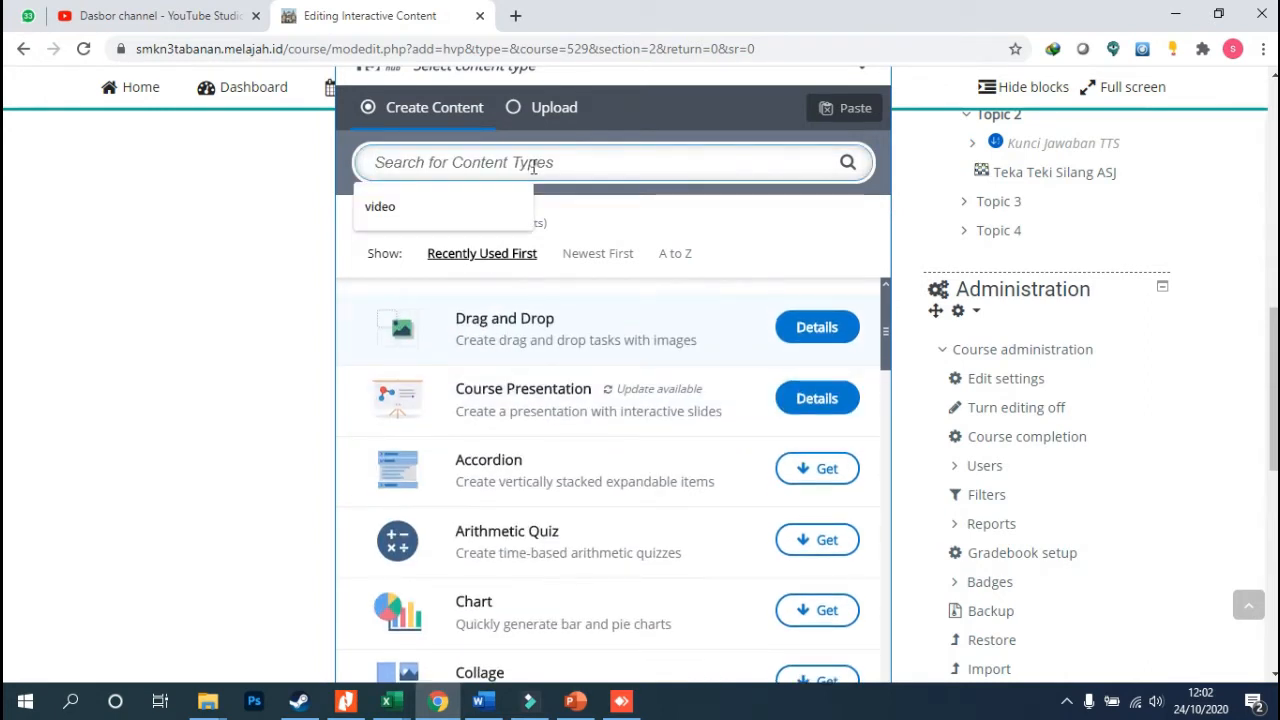
pyautogui.write('dra')
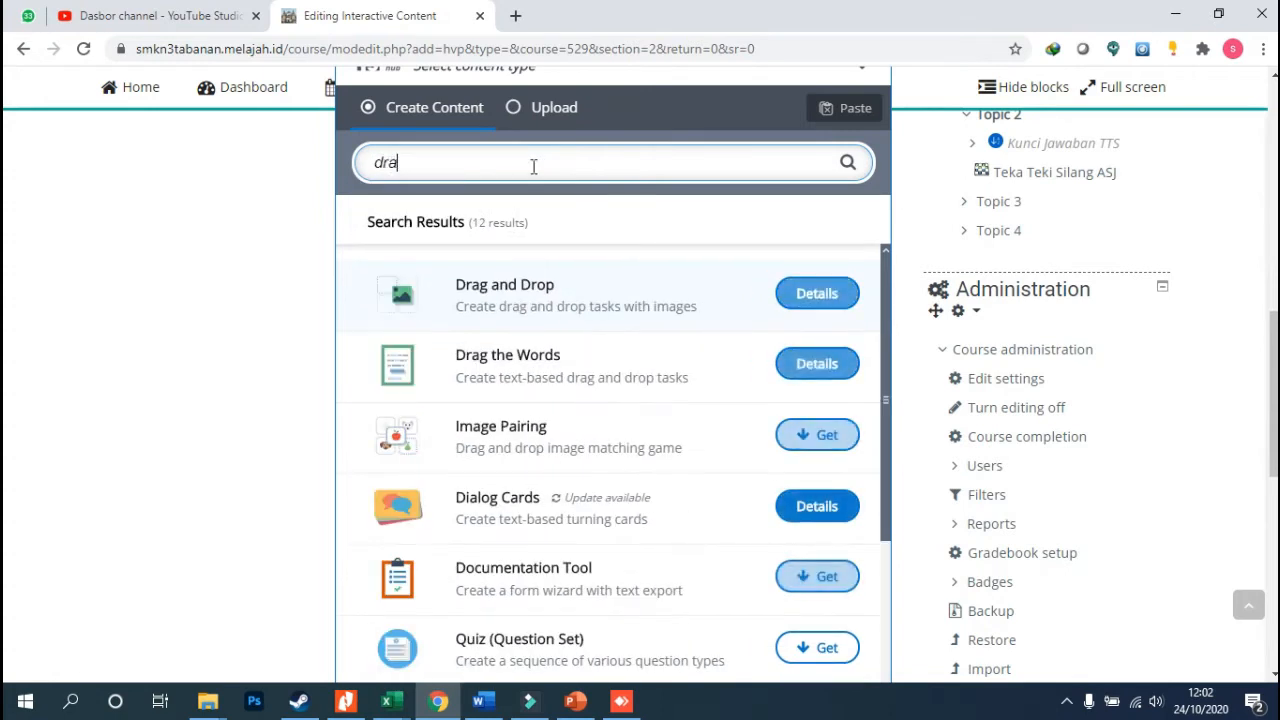
pyautogui.write('g and ')
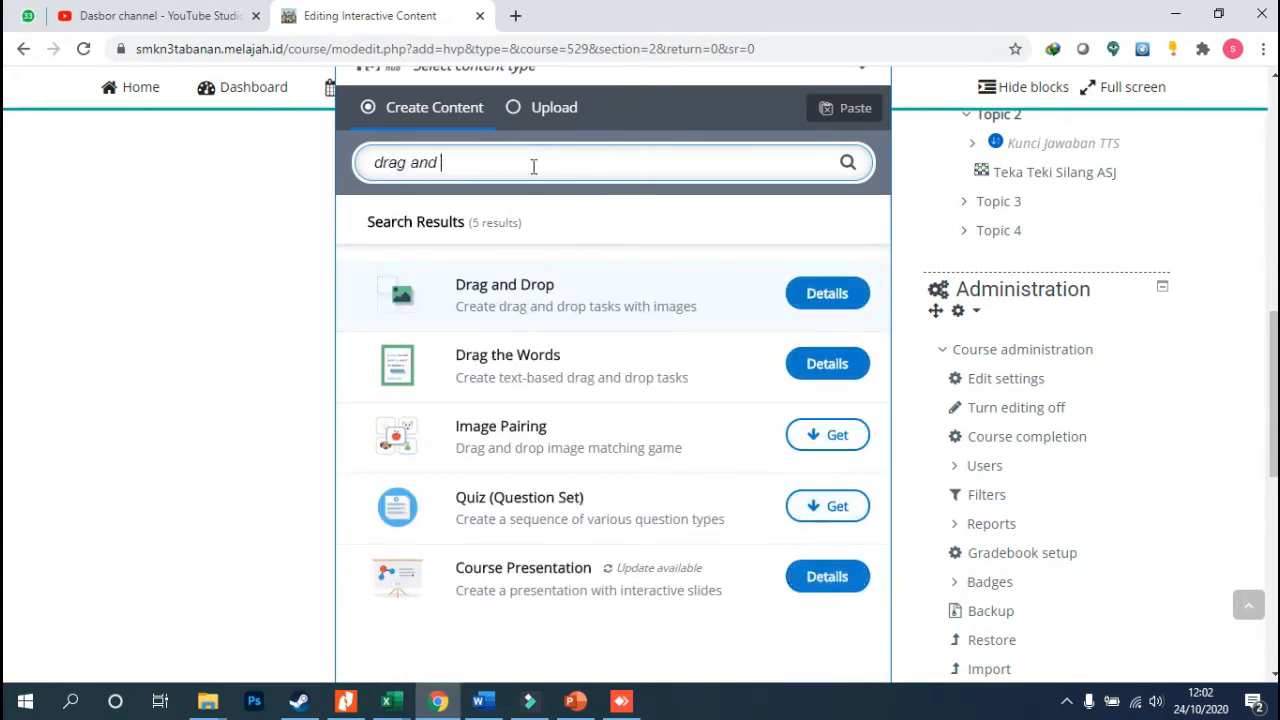
pyautogui.write('drop')
pyautogui.click(530, 288)
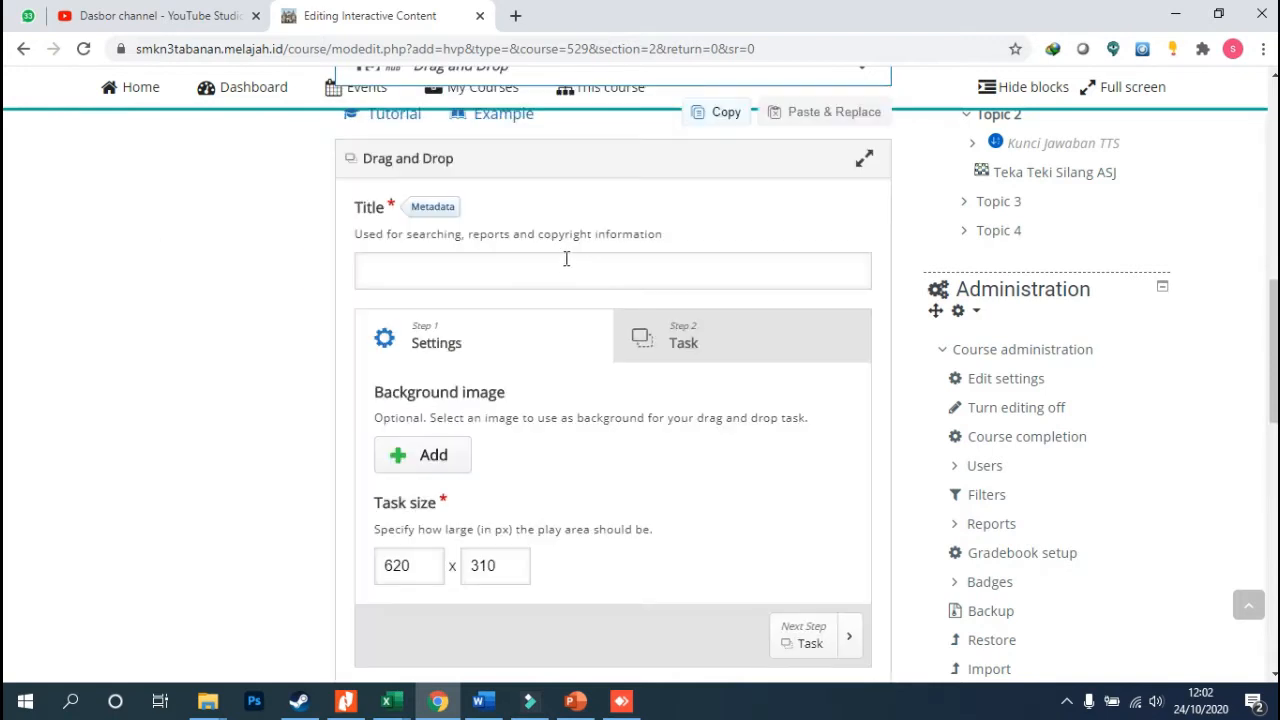
# Enter "Nama Hewan" as the title of the Drag and Drop content
pyautogui.scroll(-1, 546, 294)
pyautogui.scroll(-1, 600, 449)
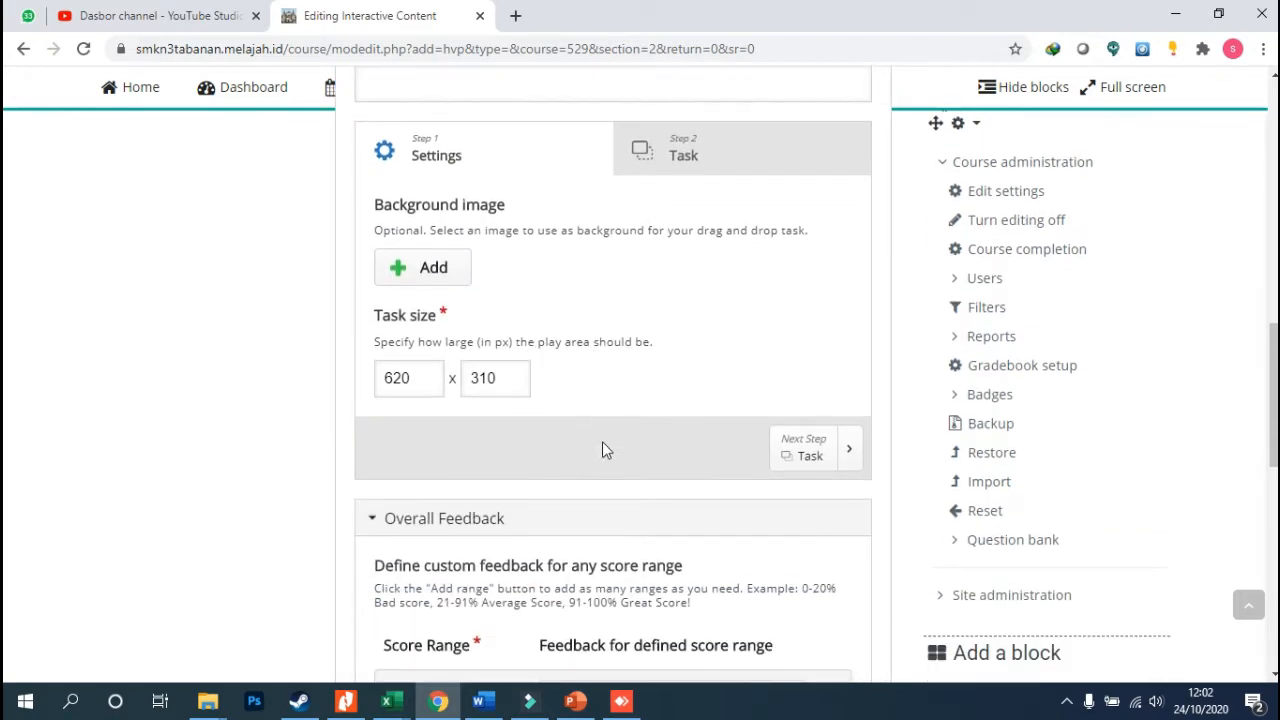
pyautogui.scroll(1, 628, 449)
pyautogui.scroll(1, 630, 448)
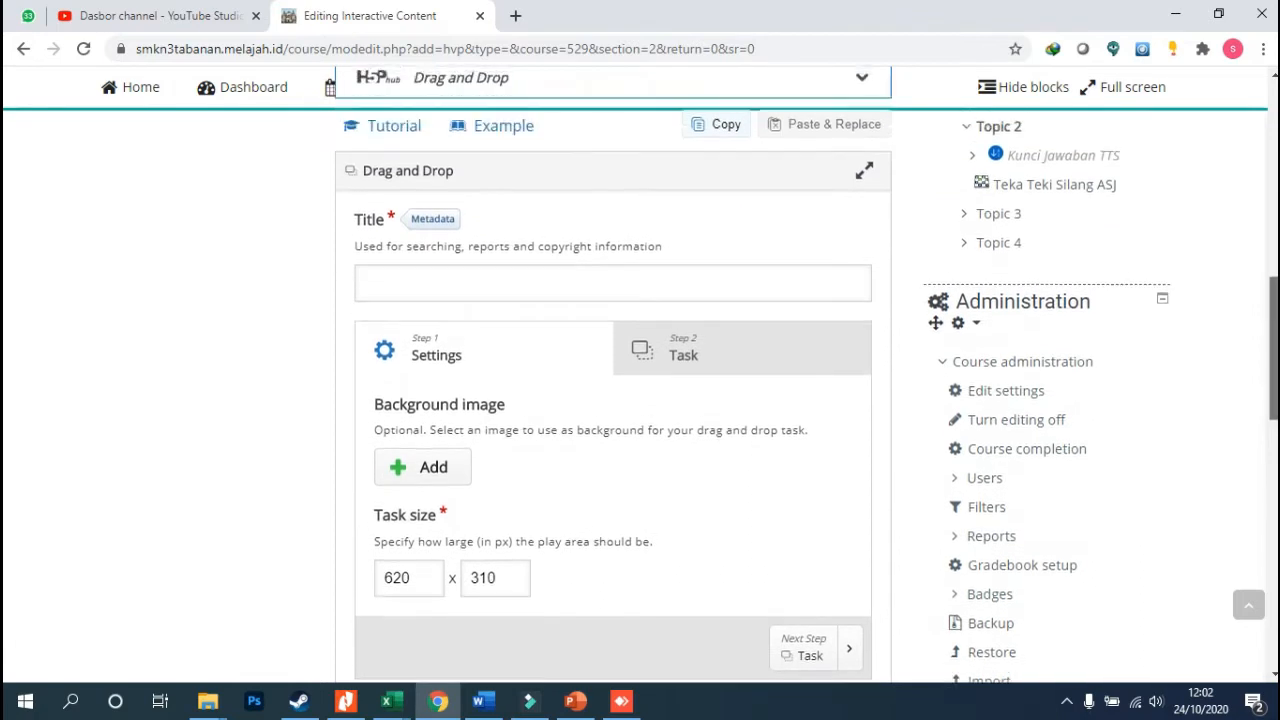
pyautogui.scroll(-1, 613, 400)
pyautogui.scroll(1, 623, 323)
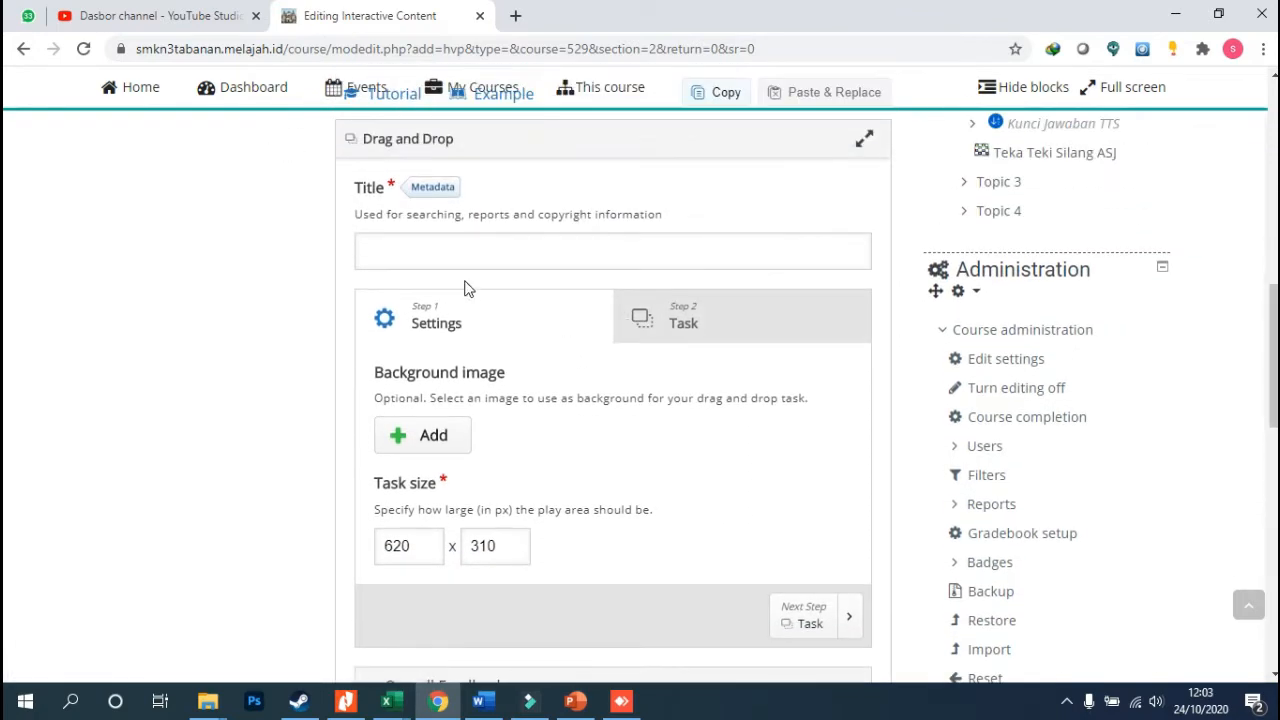
pyautogui.click(389, 257)
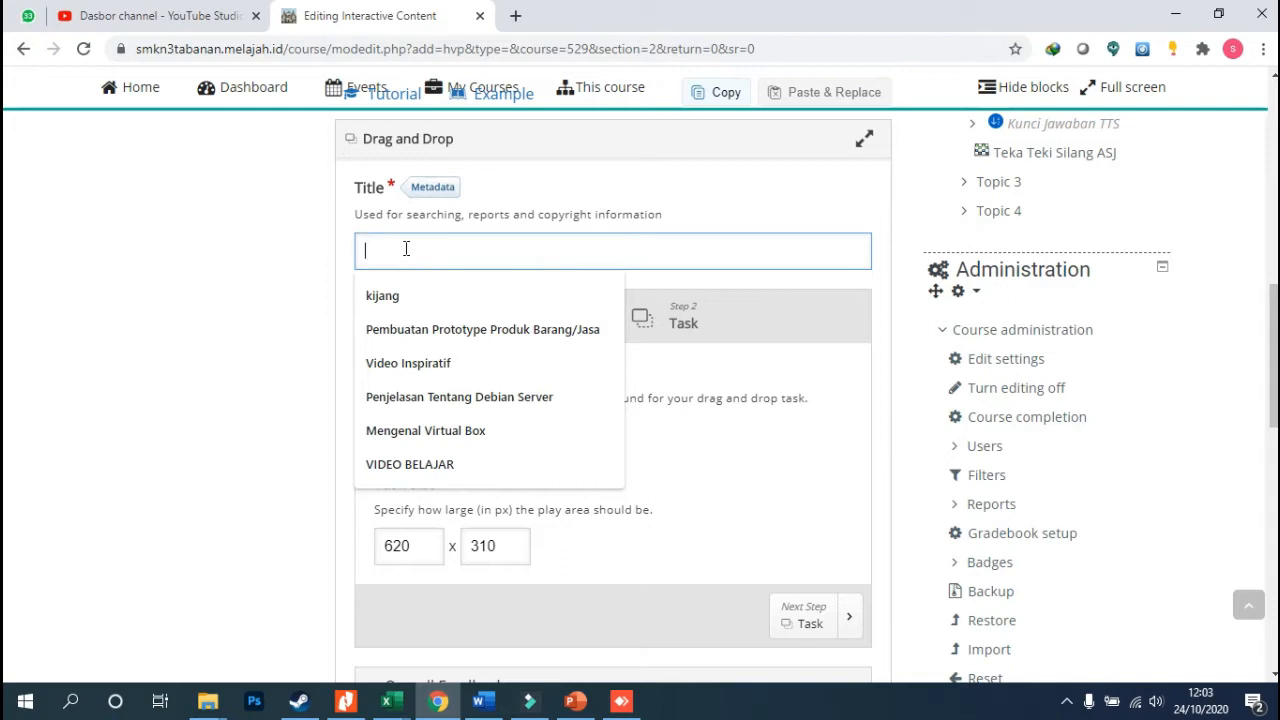
pyautogui.write('Nama Hewan')
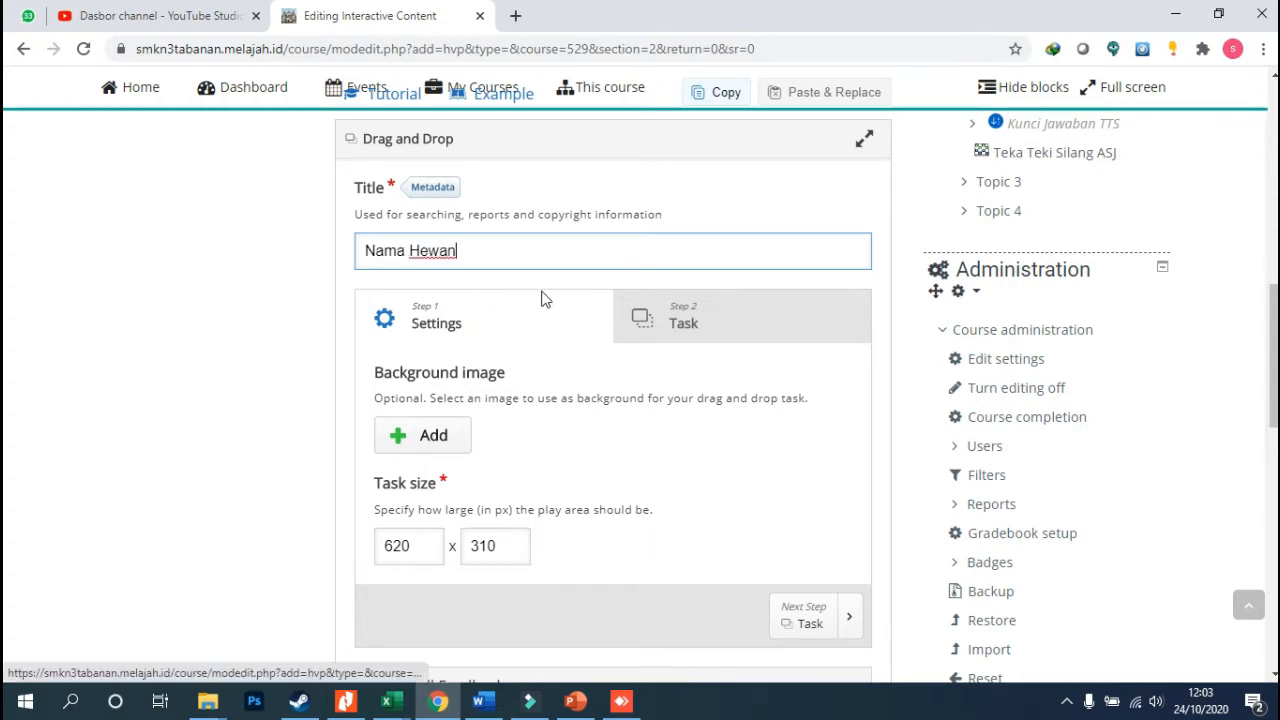
# Switch to PowerPoint to review the animal table slide designed as the background, and return to the browser
pyautogui.scroll(-1, 542, 298)
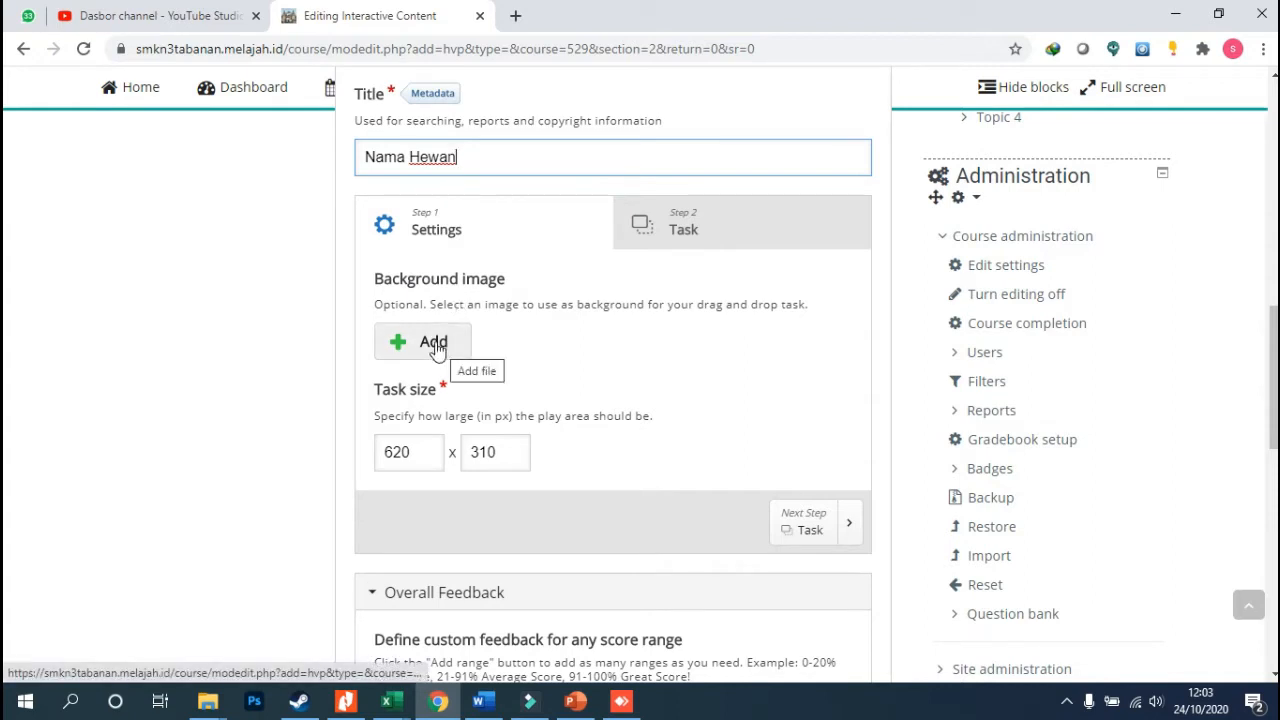
pyautogui.click(587, 708)
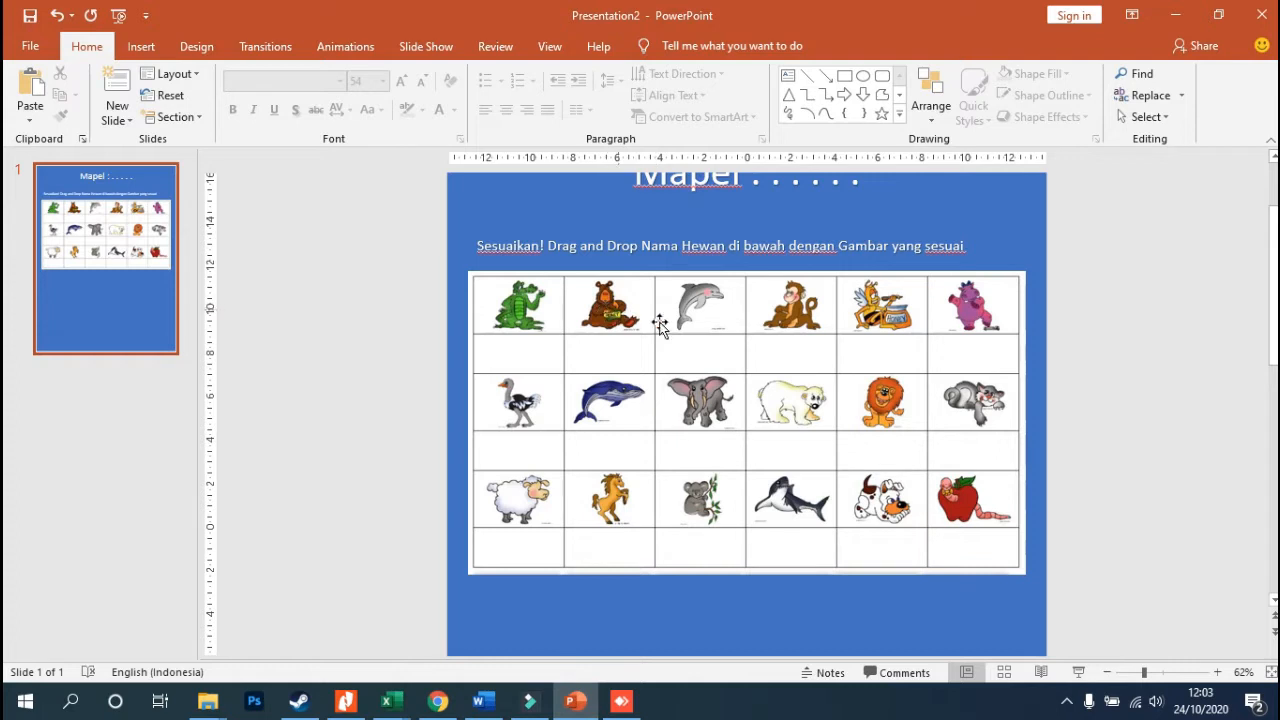
pyautogui.scroll(-2, 749, 366)
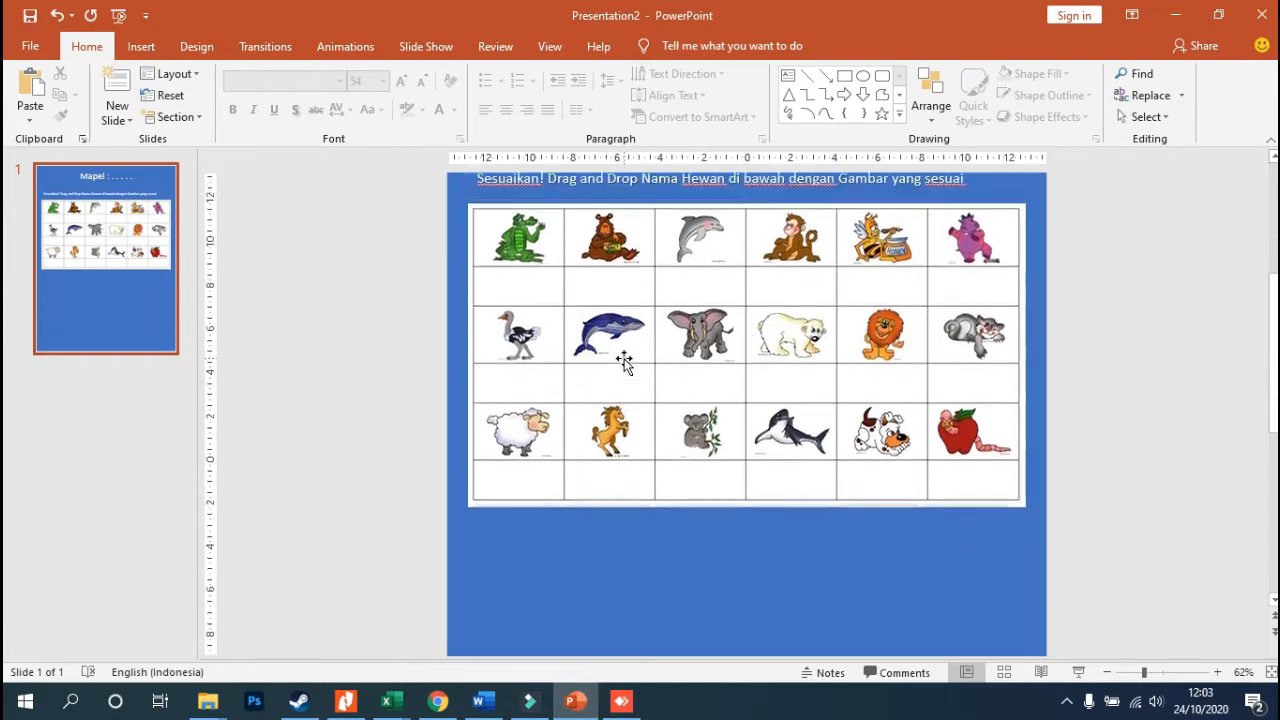
pyautogui.scroll(2, 624, 362)
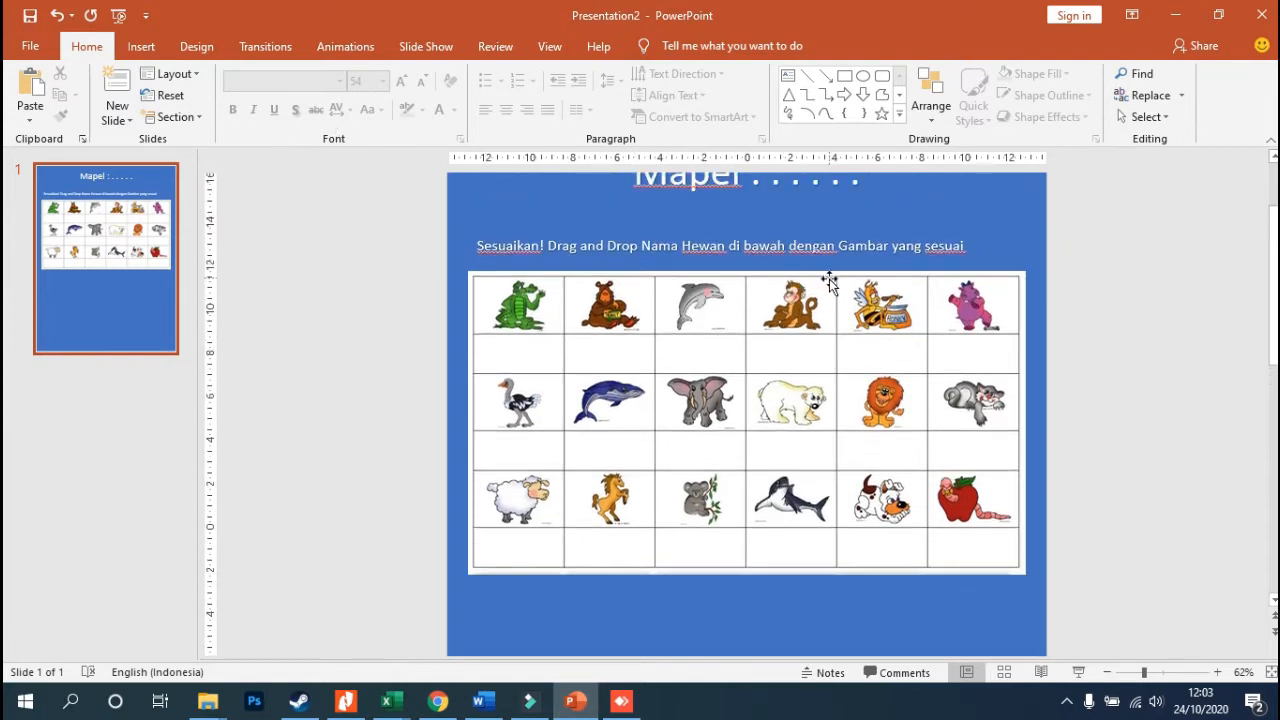
pyautogui.click(437, 702)
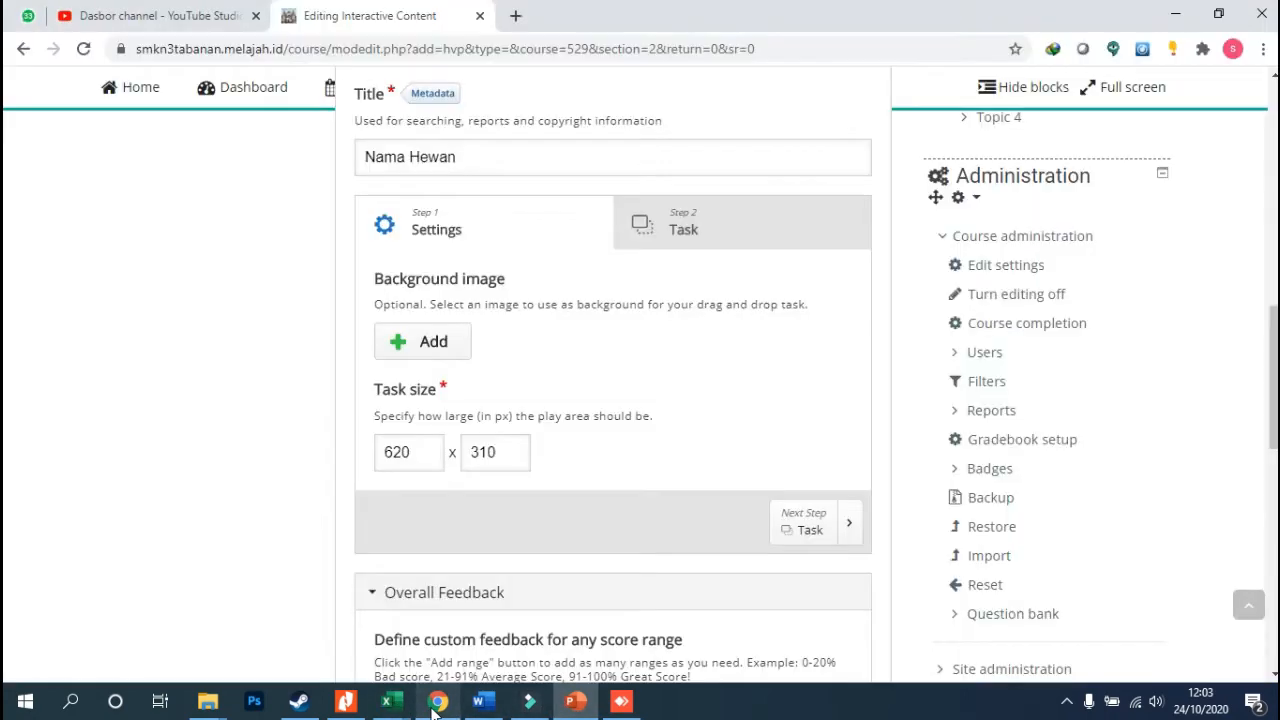
# Upload the "hewan" image from the Pictures folder as the task's background image
pyautogui.click(450, 343)
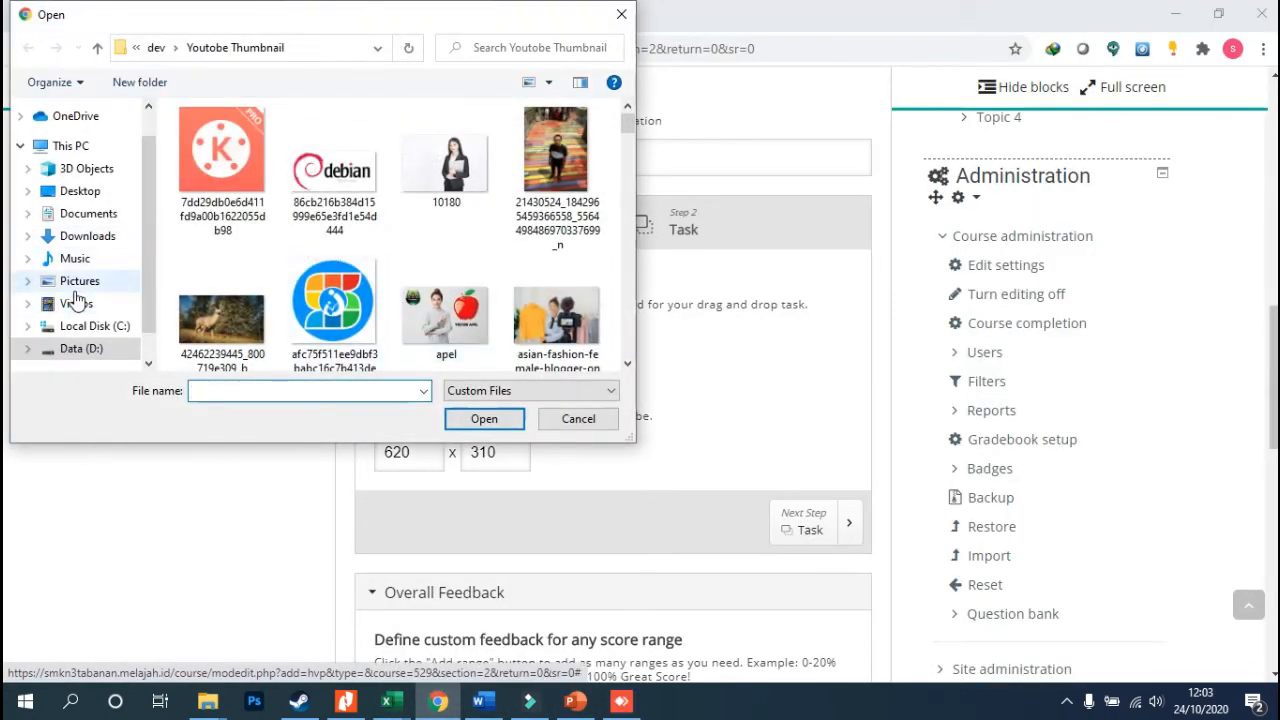
pyautogui.click(78, 283)
pyautogui.moveTo(626, 150); pyautogui.dragTo(633, 262)
pyautogui.click(220, 250)
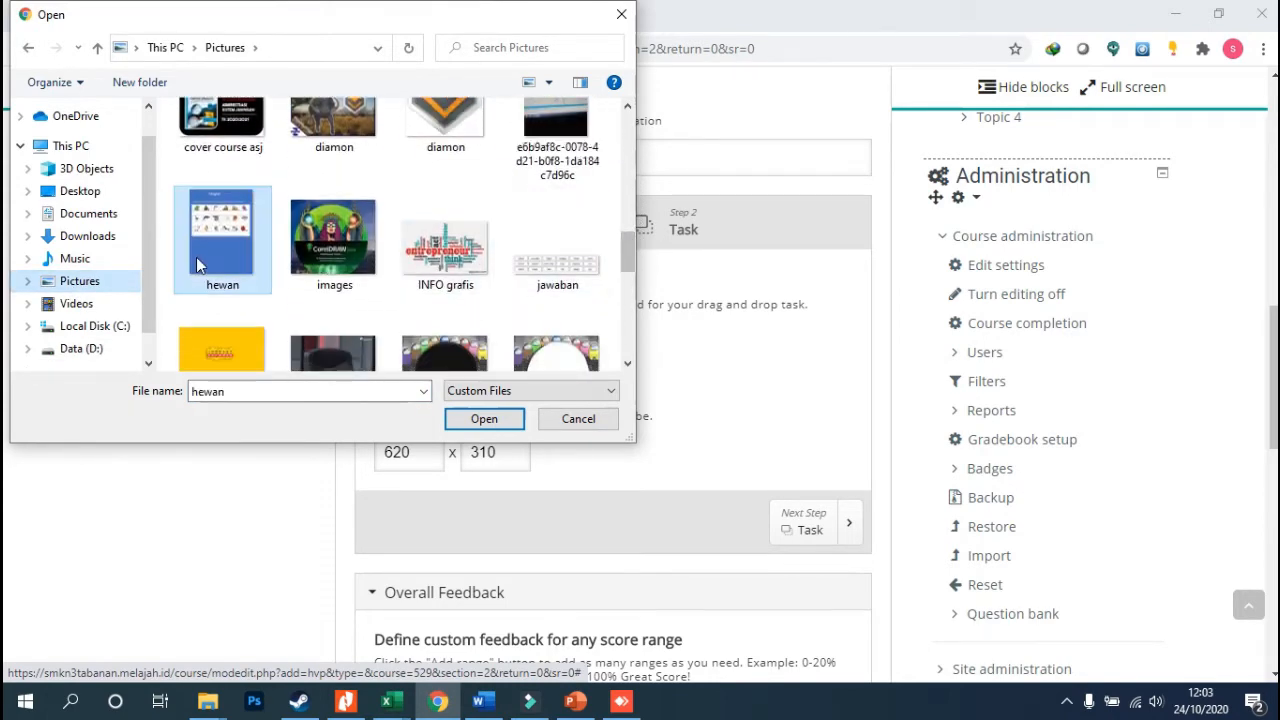
pyautogui.click(484, 420)
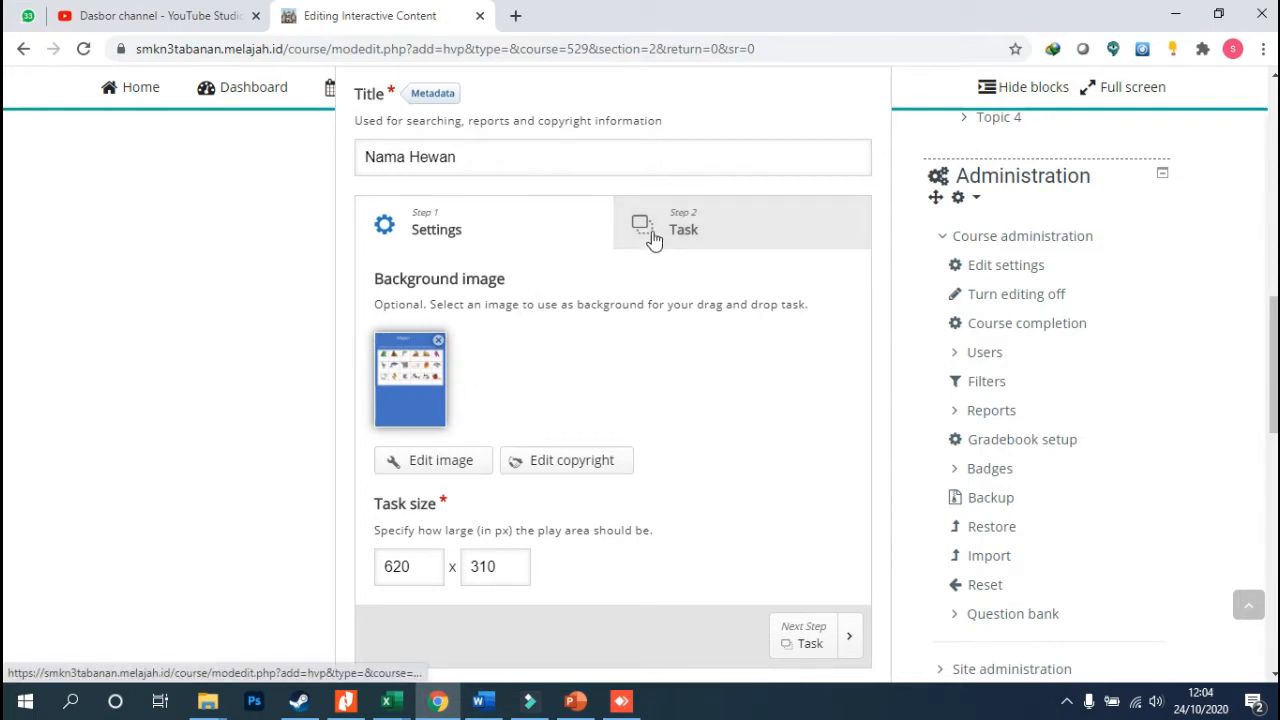
# Check how the background image fits the play area in the Task step, and return to the Settings step
pyautogui.scroll(-2, 577, 357)
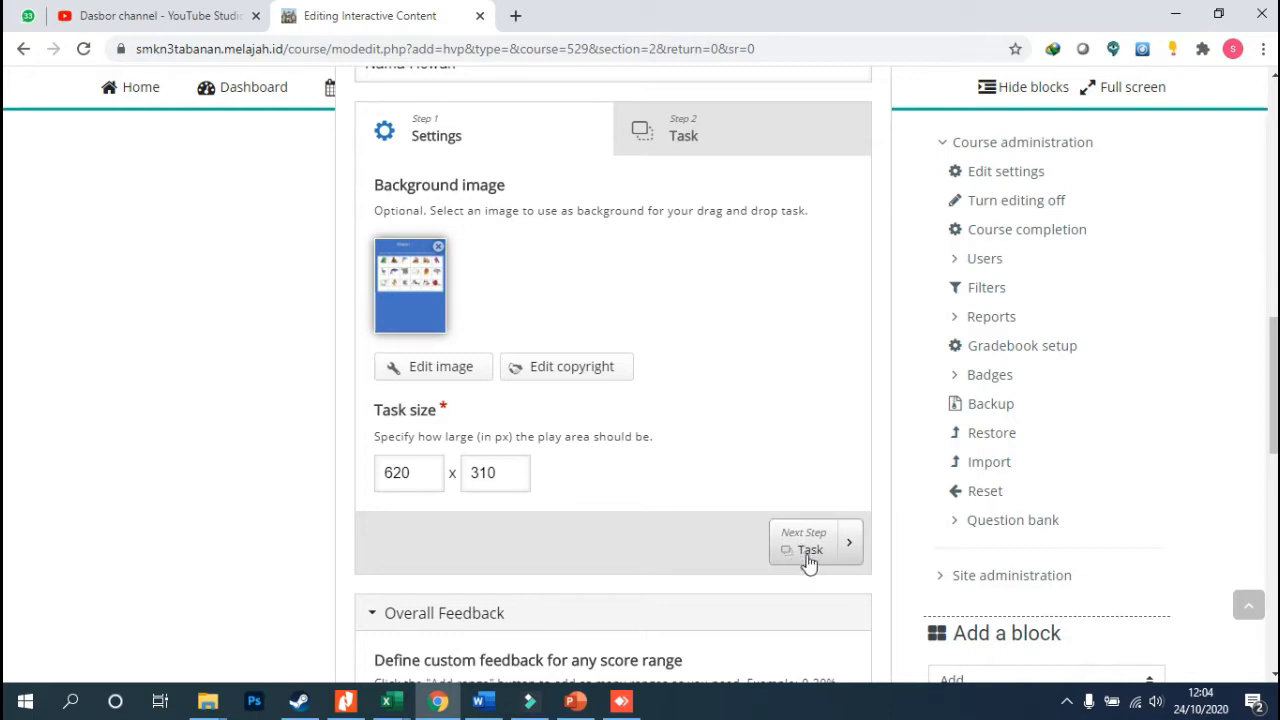
pyautogui.click(697, 129)
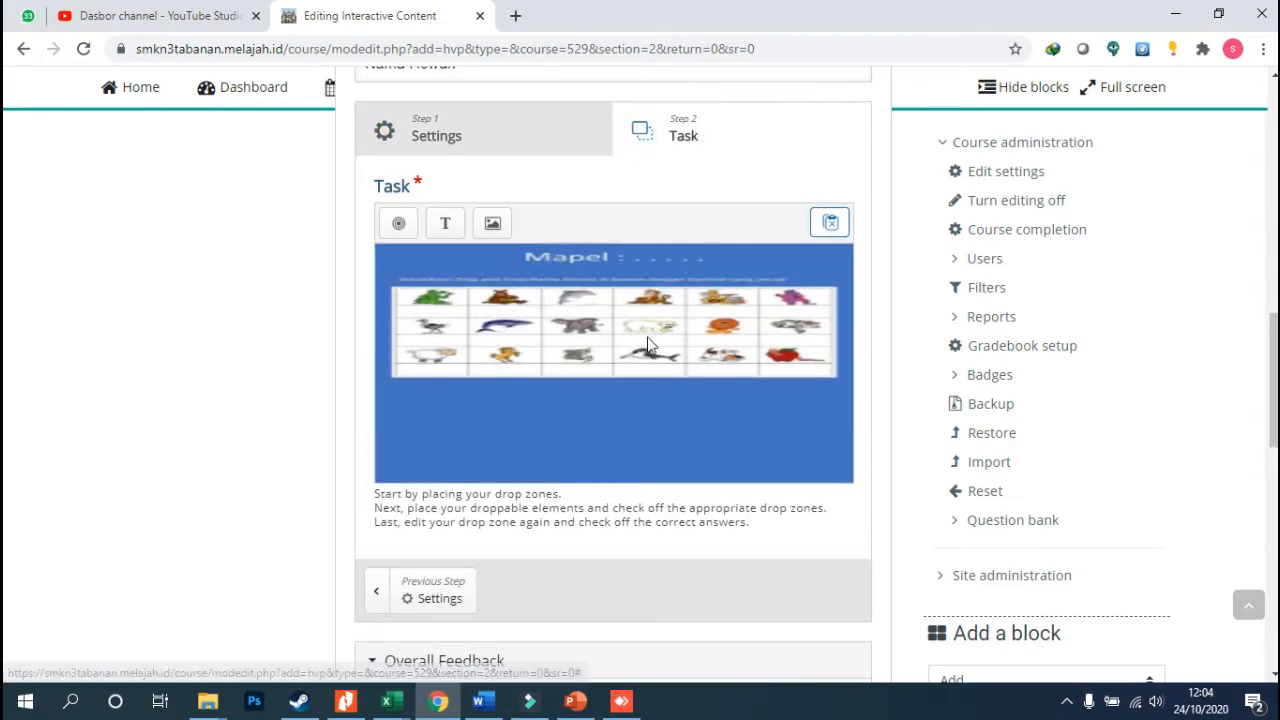
pyautogui.scroll(1, 632, 345)
pyautogui.scroll(-2, 678, 300)
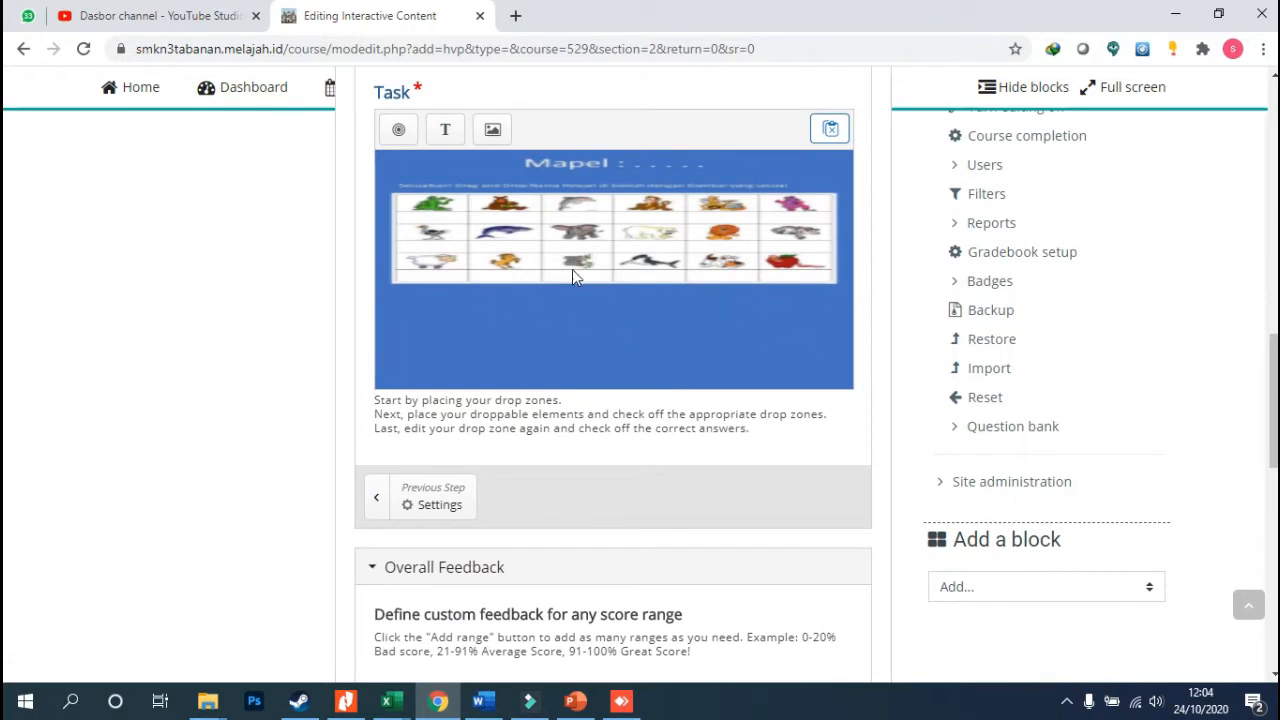
pyautogui.scroll(1, 534, 291)
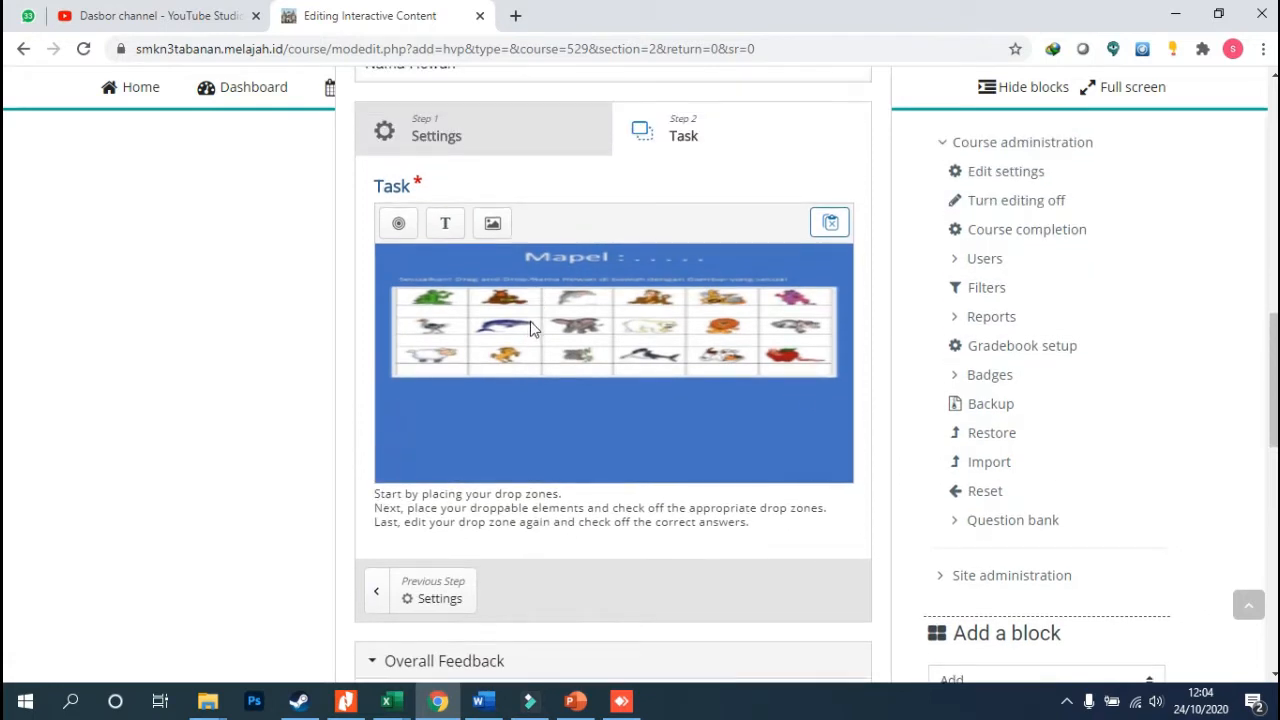
pyautogui.click(400, 597)
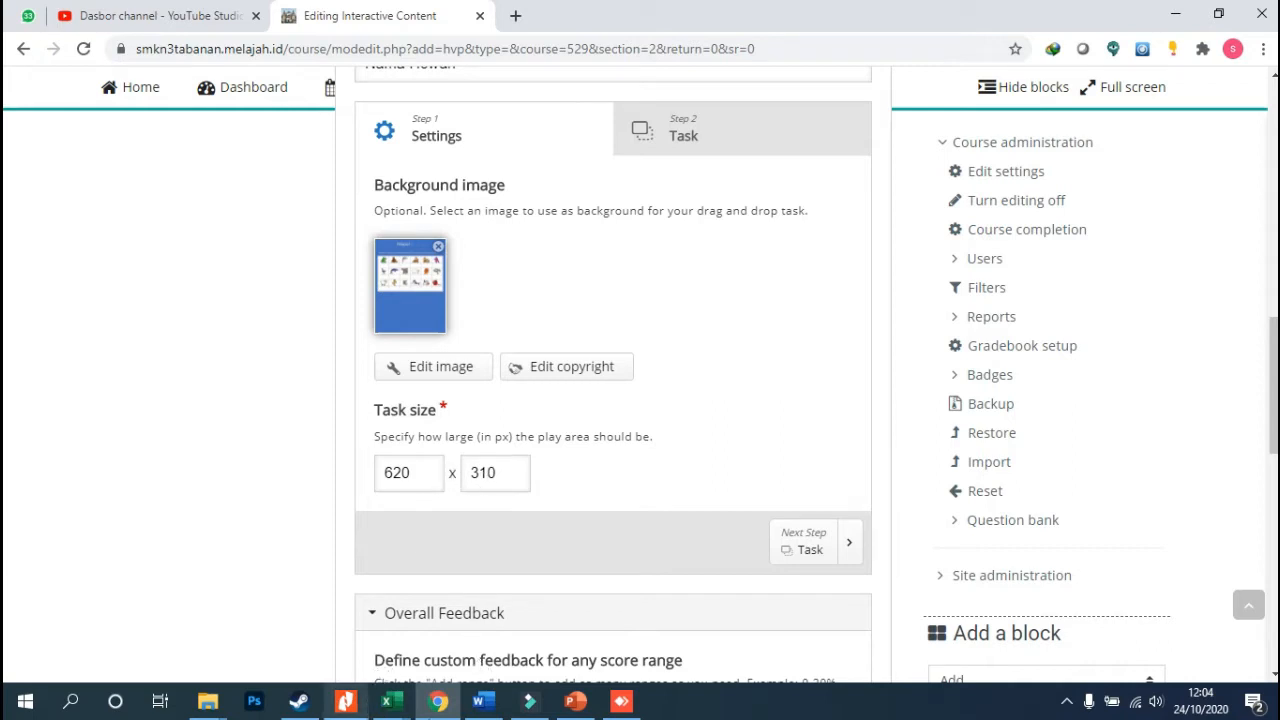
# Switch to File Explorer and check the dimensions of the "hewan" image in the Pictures folder
pyautogui.moveTo(577, 705)
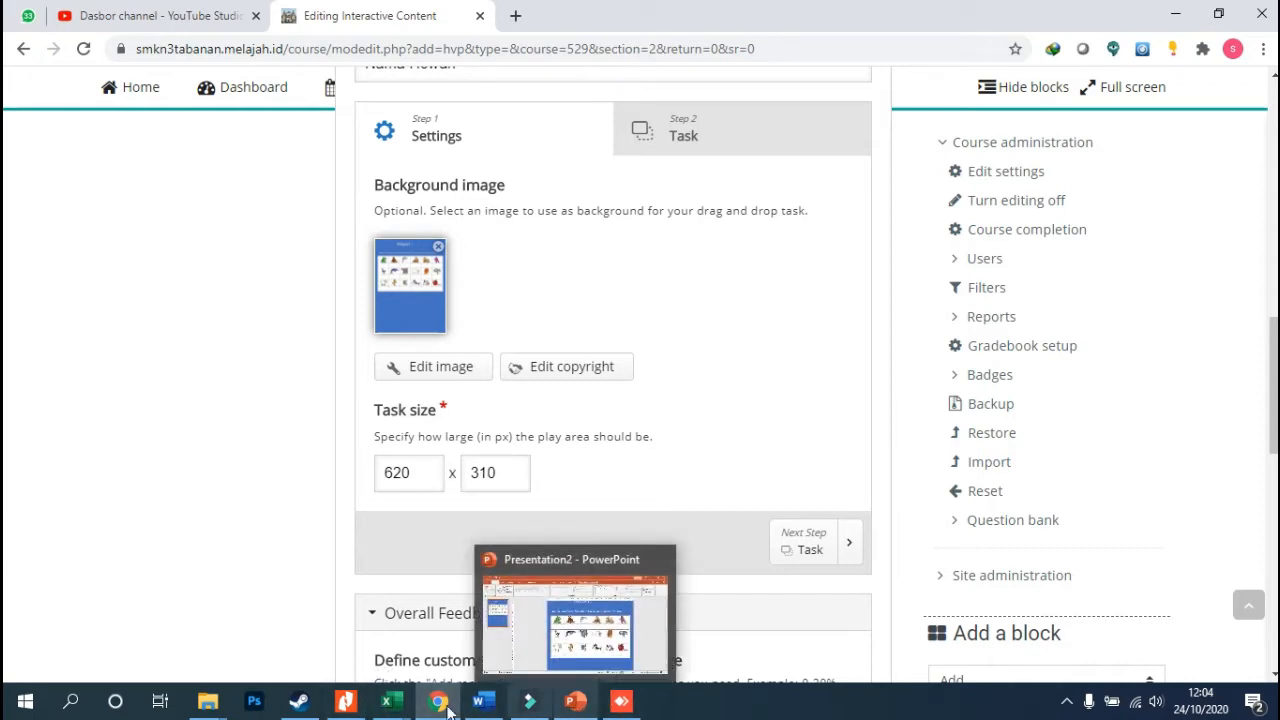
pyautogui.moveTo(208, 702)
pyautogui.moveTo(762, 622)
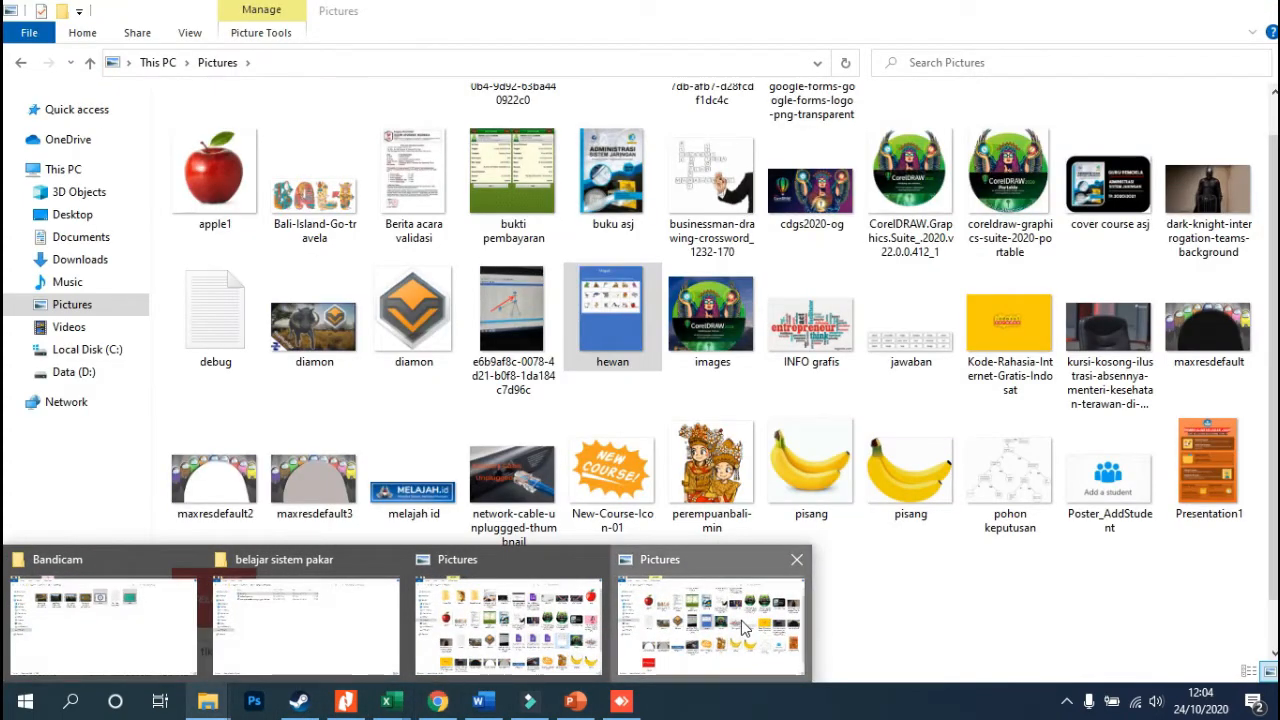
pyautogui.click(741, 620)
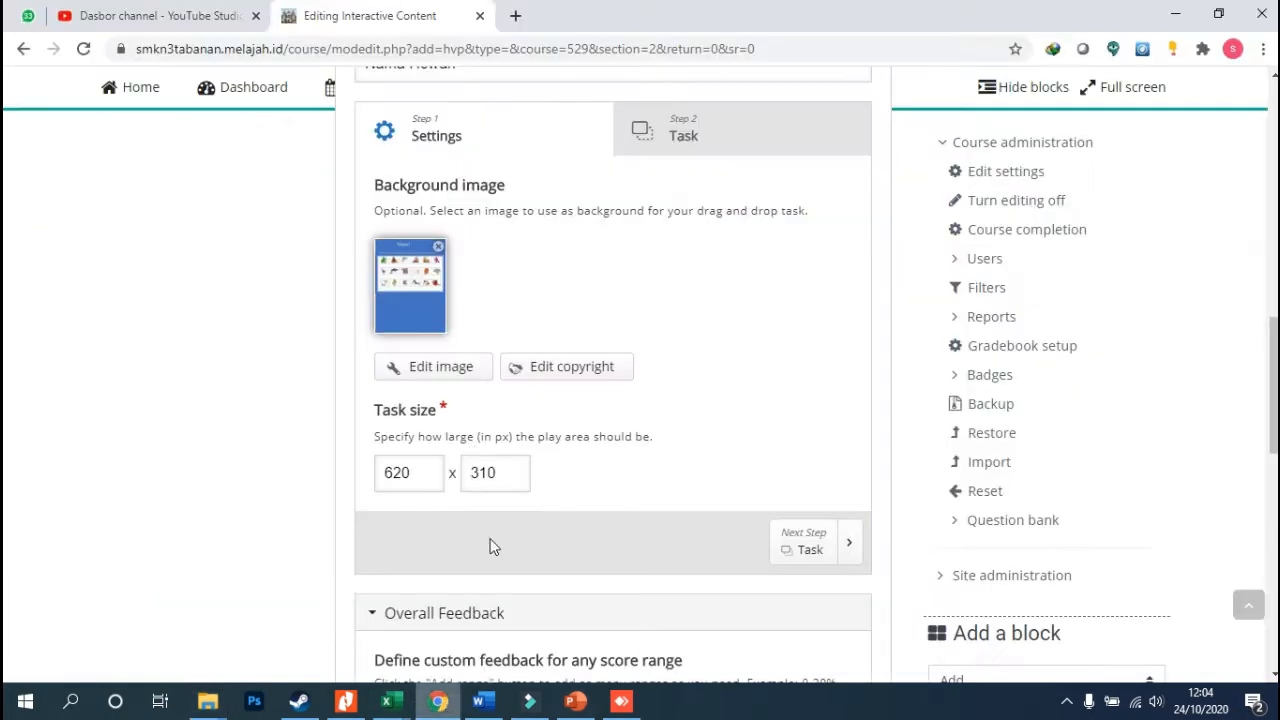
# Switch back to the browser and set the task size to 1040 x 1387 px
pyautogui.click(438, 701)
pyautogui.moveTo(423, 462); pyautogui.dragTo(352, 479)
pyautogui.write('104')
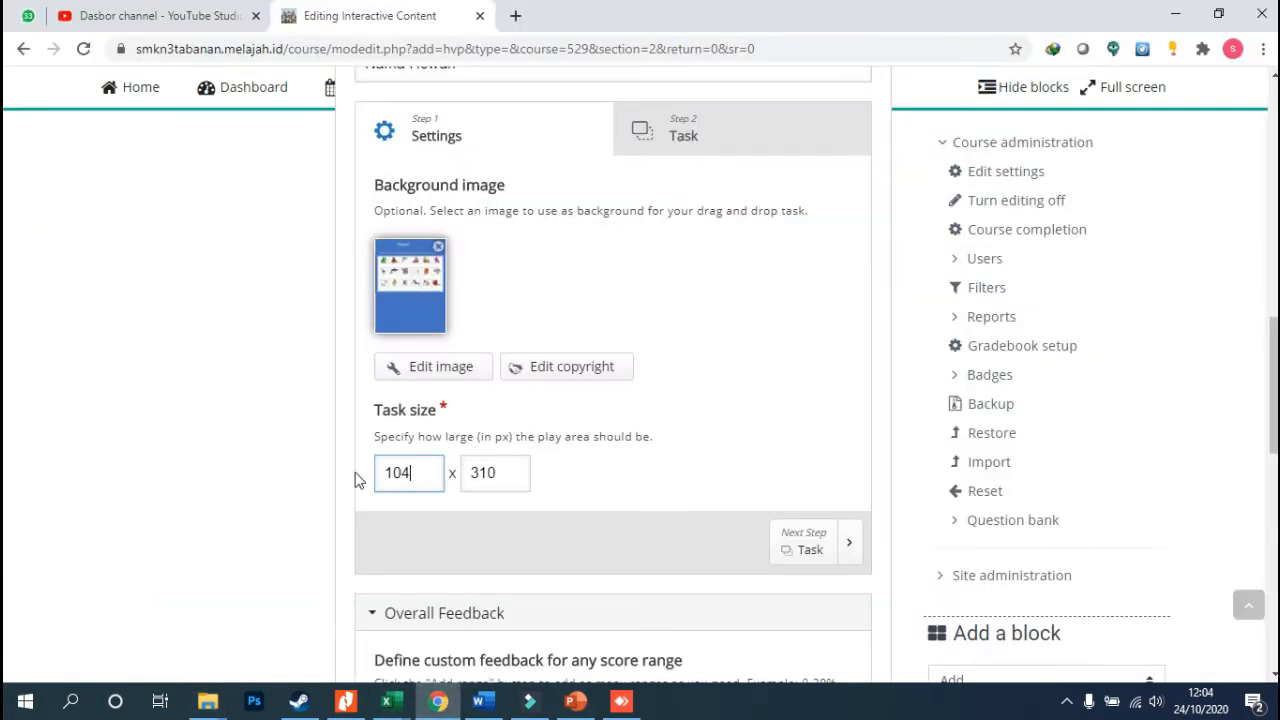
pyautogui.write('0')
pyautogui.moveTo(500, 472); pyautogui.dragTo(426, 467)
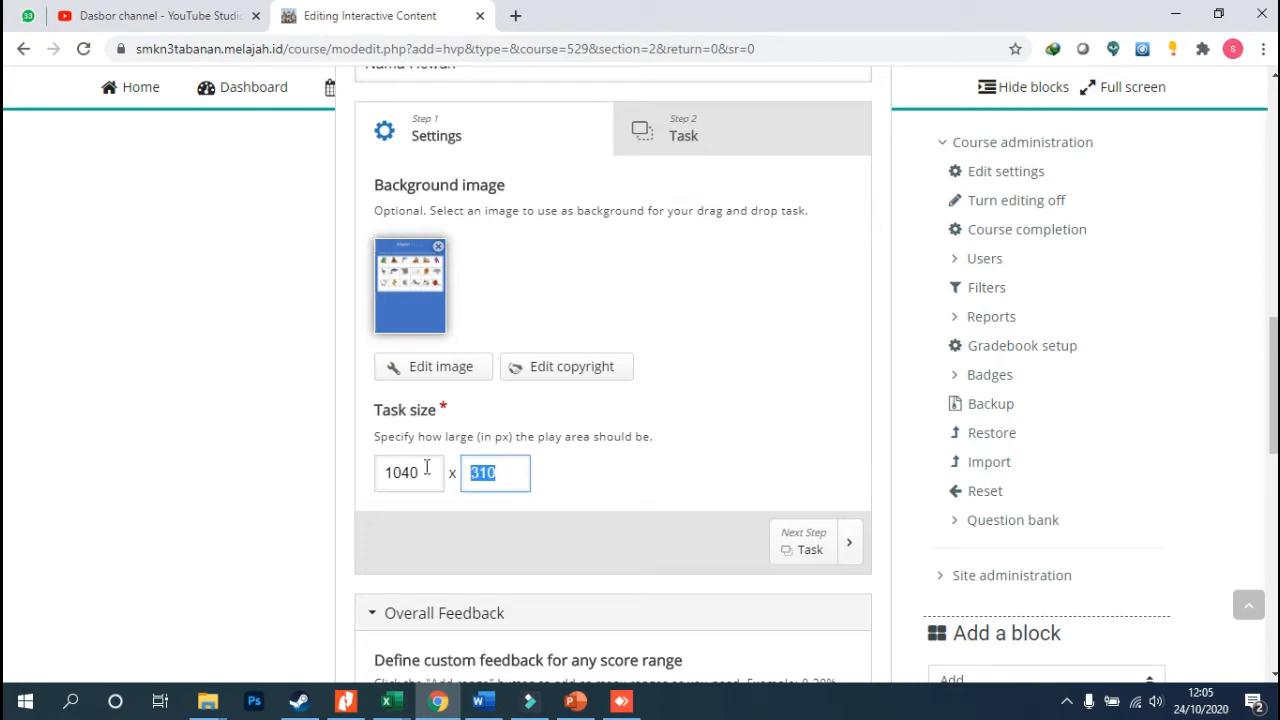
pyautogui.write('1387')
# Check how the background image fits the resized play area in the Task step, and return to the Settings step
pyautogui.click(806, 545)
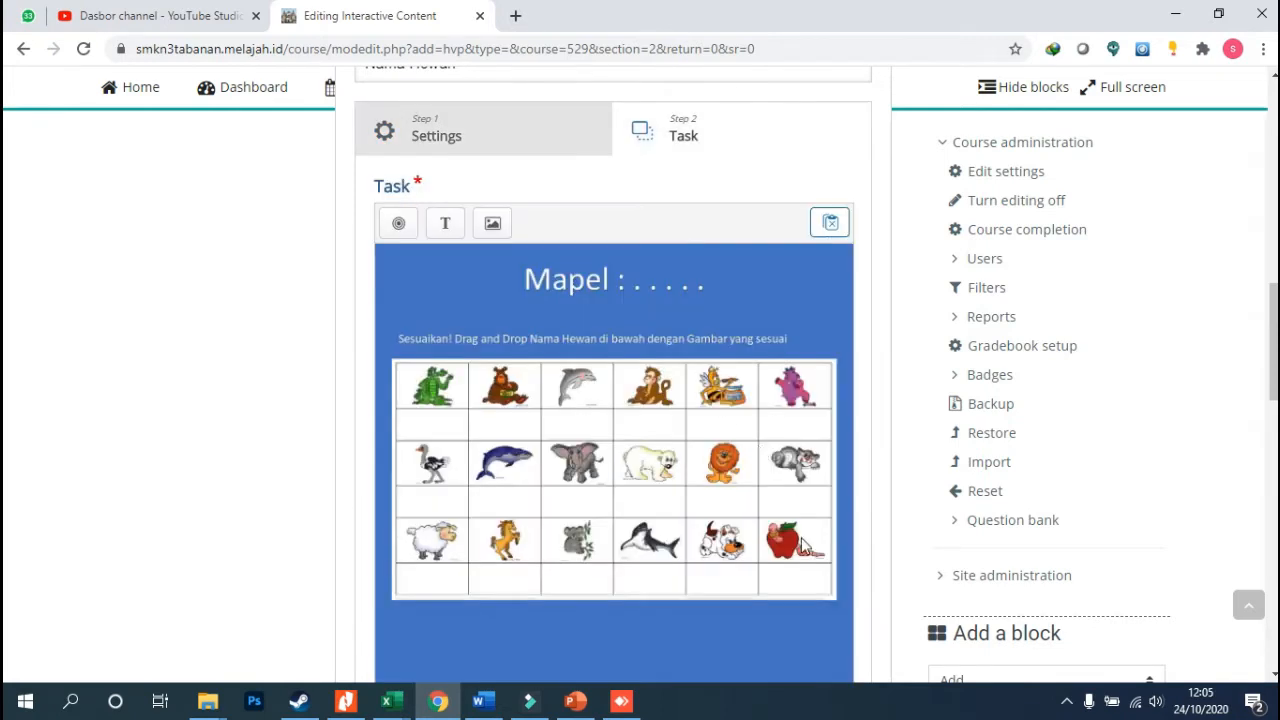
pyautogui.scroll(-3, 714, 380)
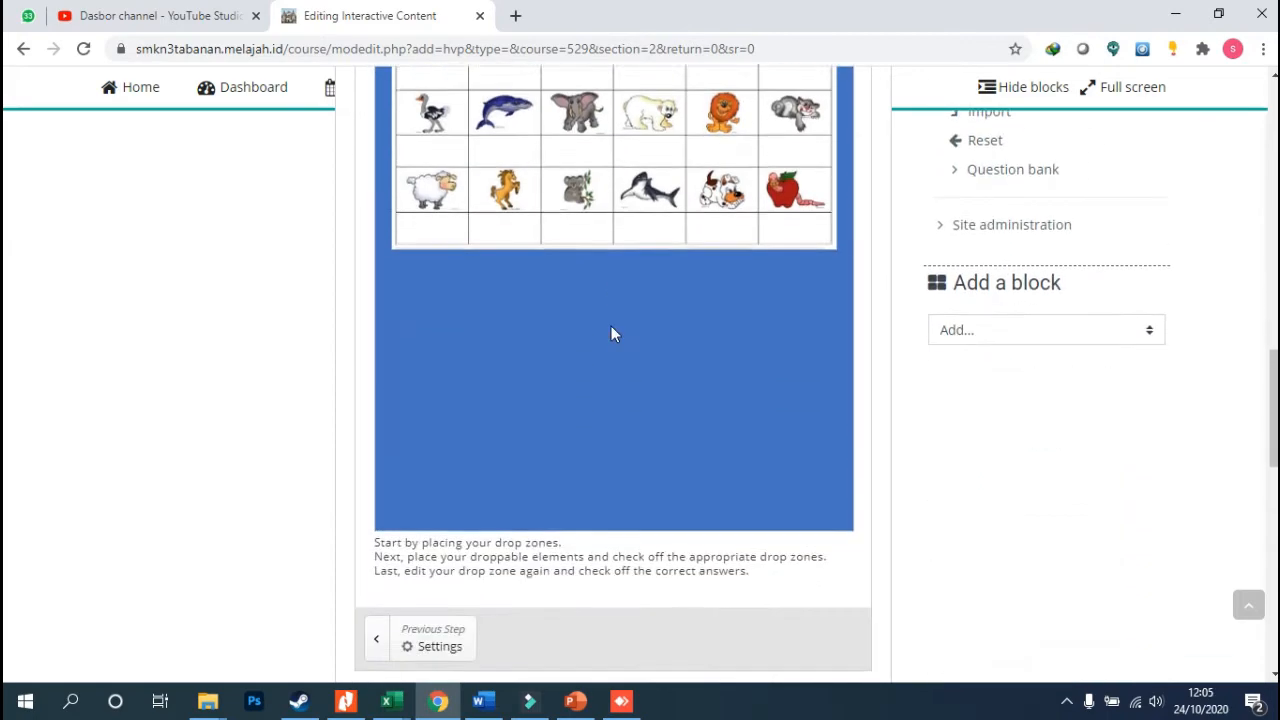
pyautogui.scroll(2, 604, 328)
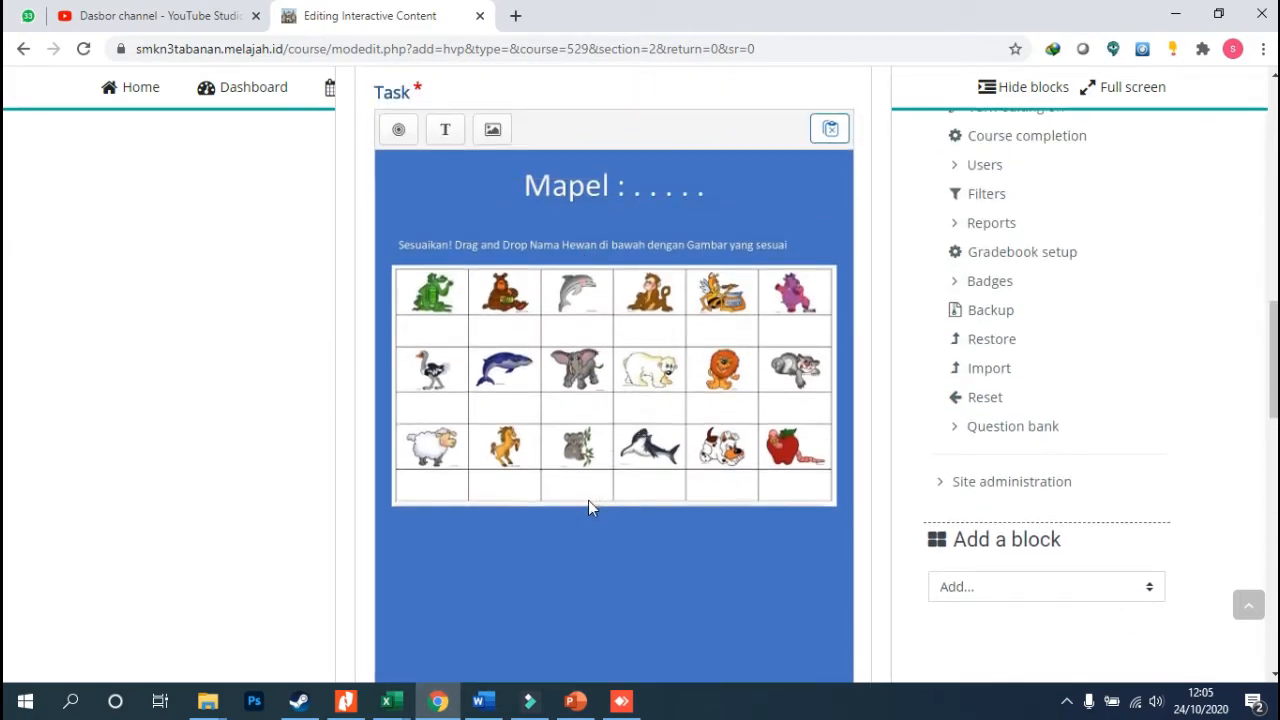
pyautogui.scroll(3, 551, 420)
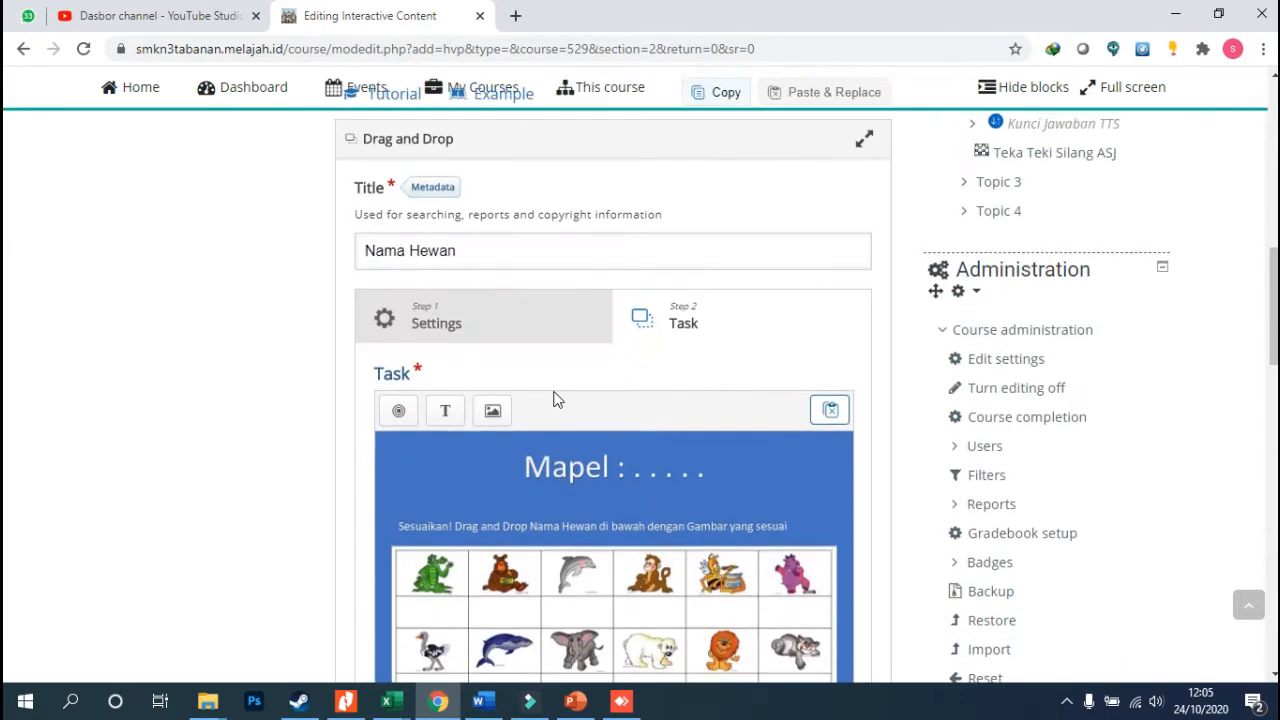
pyautogui.scroll(-1, 554, 397)
pyautogui.click(491, 234)
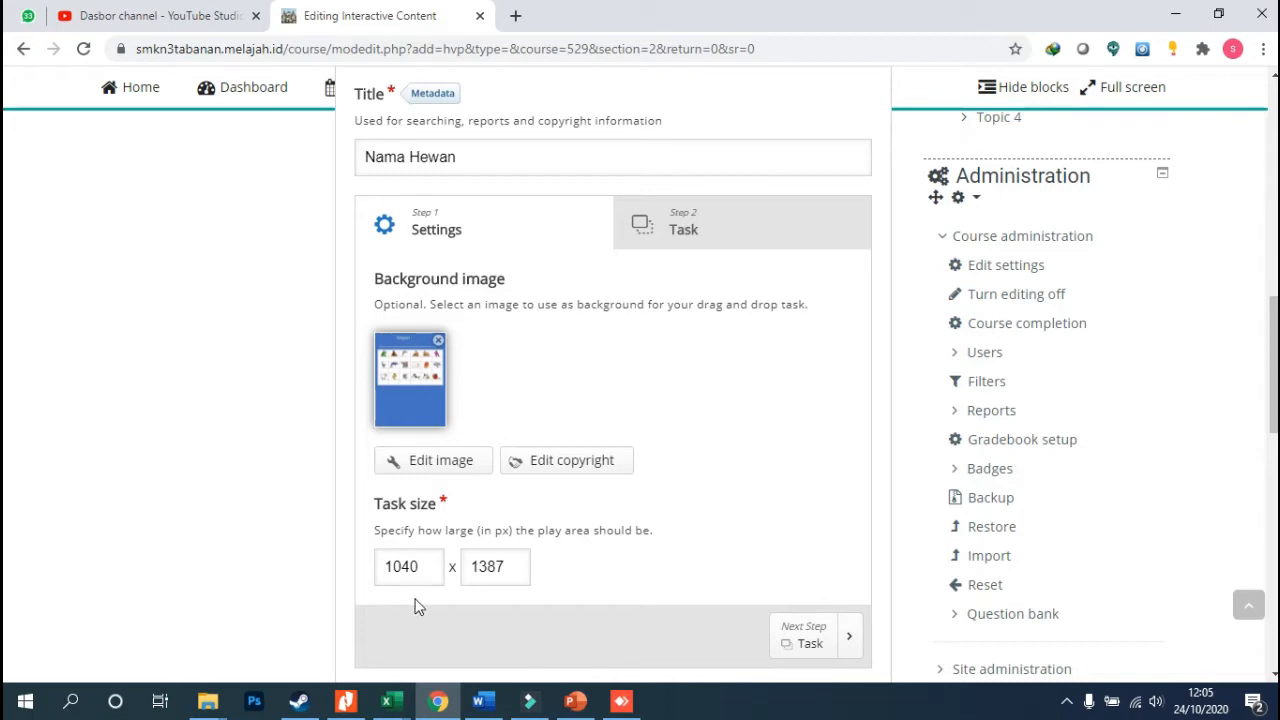
# Switch to File Explorer, check the "hewan" image's dimensions in its detailed properties, and return to the browser
pyautogui.moveTo(210, 700)
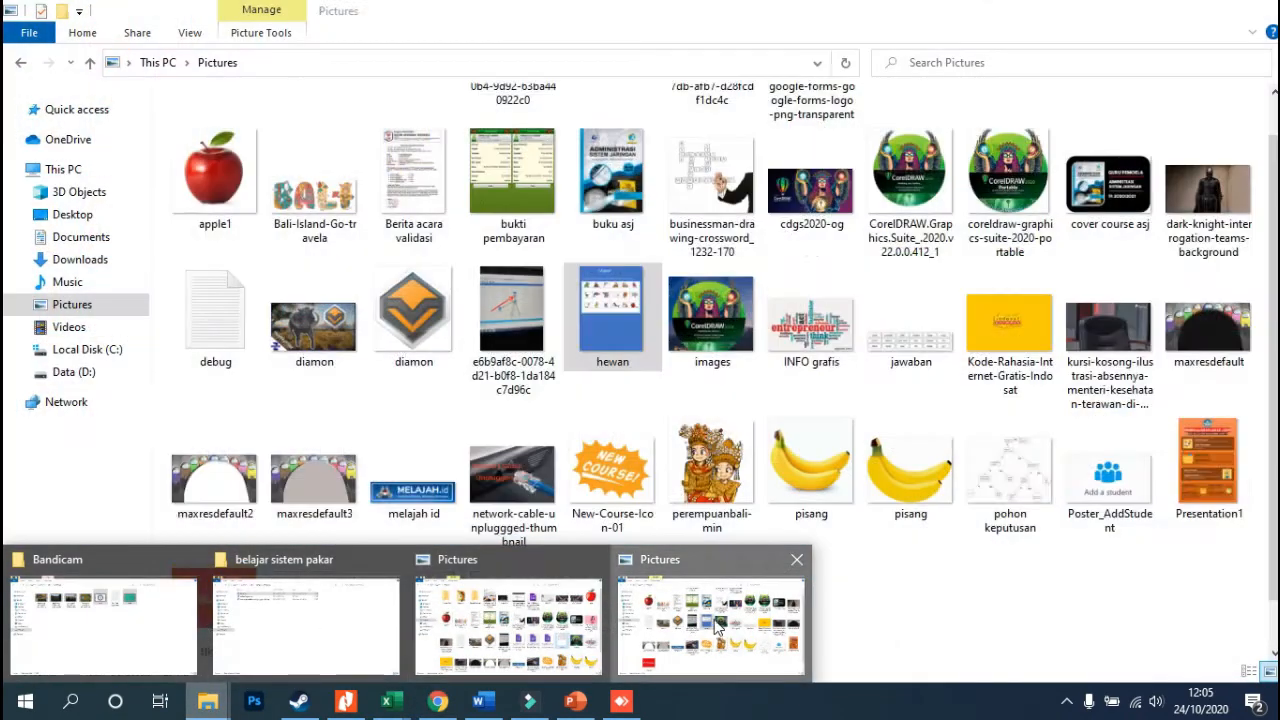
pyautogui.click(715, 628)
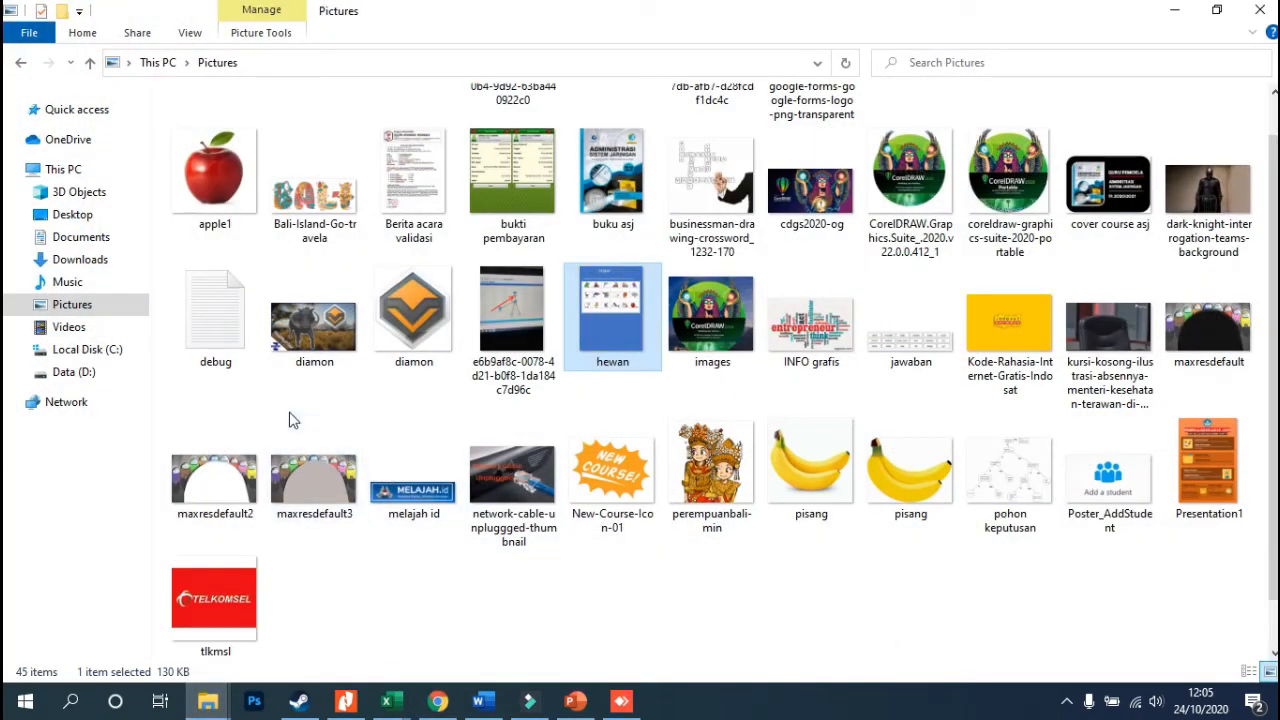
pyautogui.rightClick(607, 318)
pyautogui.click(647, 668)
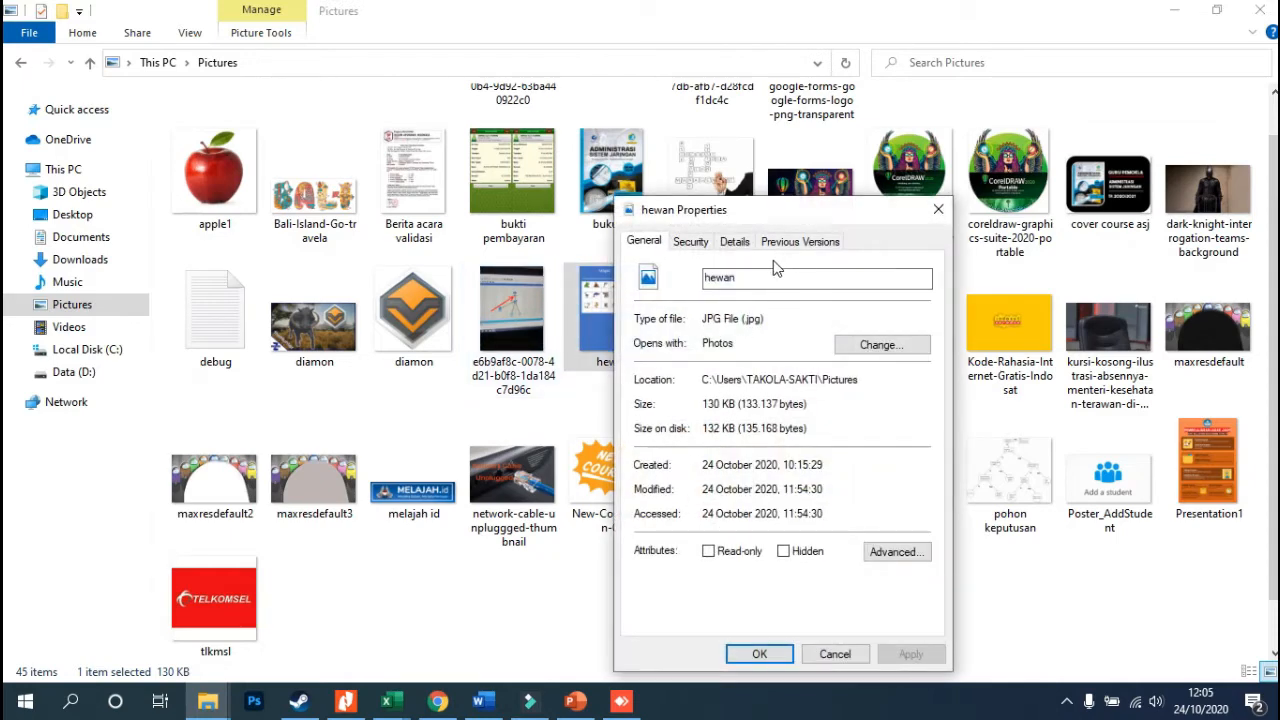
pyautogui.click(735, 243)
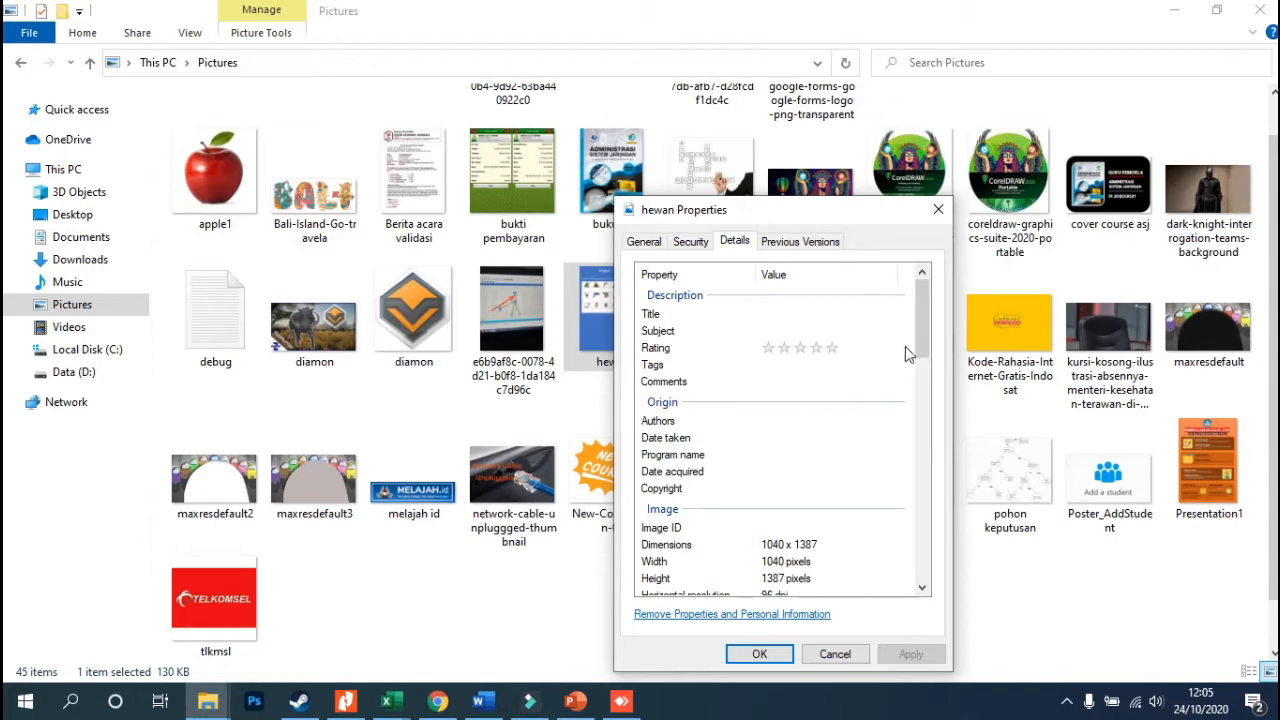
pyautogui.scroll(-3, 920, 350)
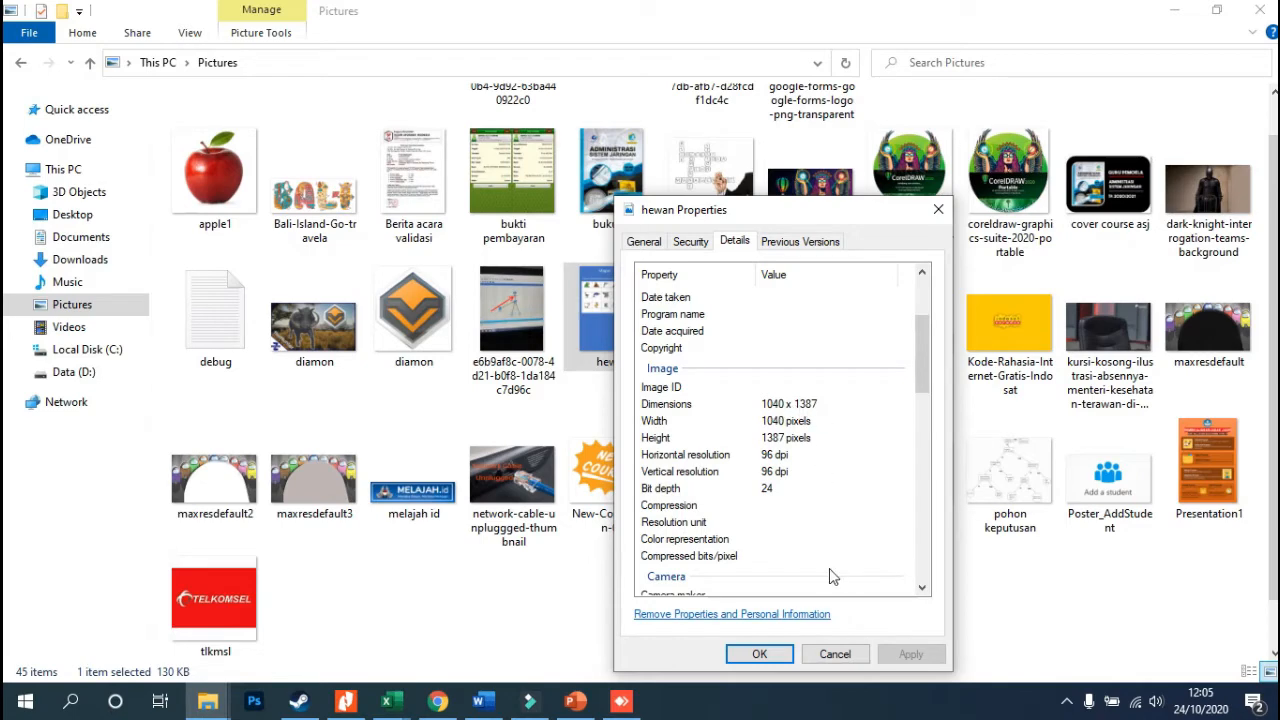
pyautogui.click(826, 656)
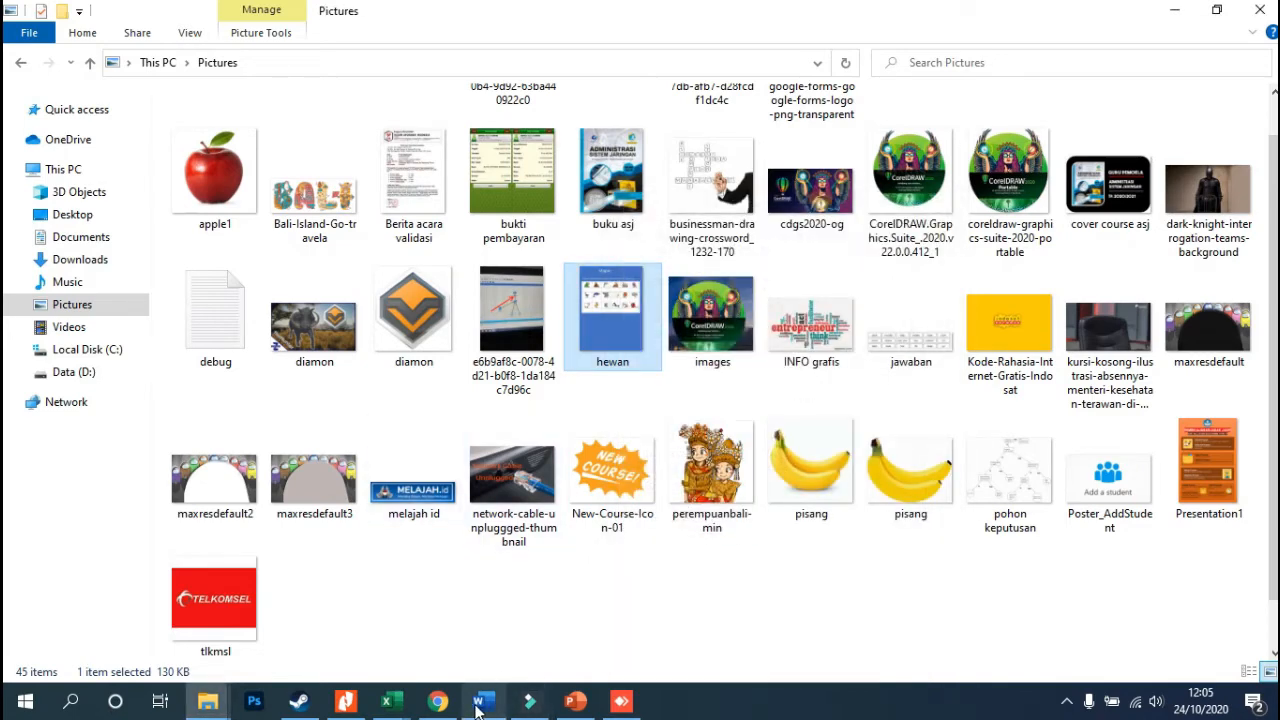
pyautogui.click(438, 701)
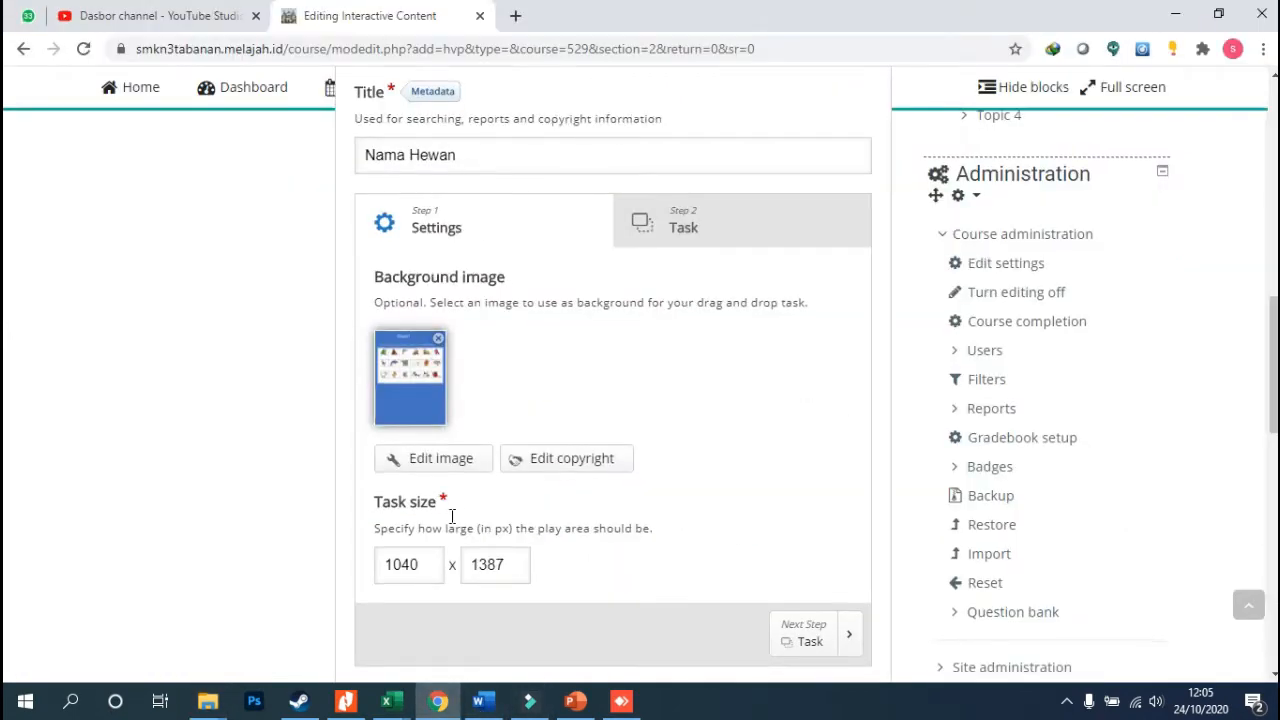
# In the Task step, add a new drop zone and label it "Aligator"
pyautogui.scroll(-1, 430, 500)
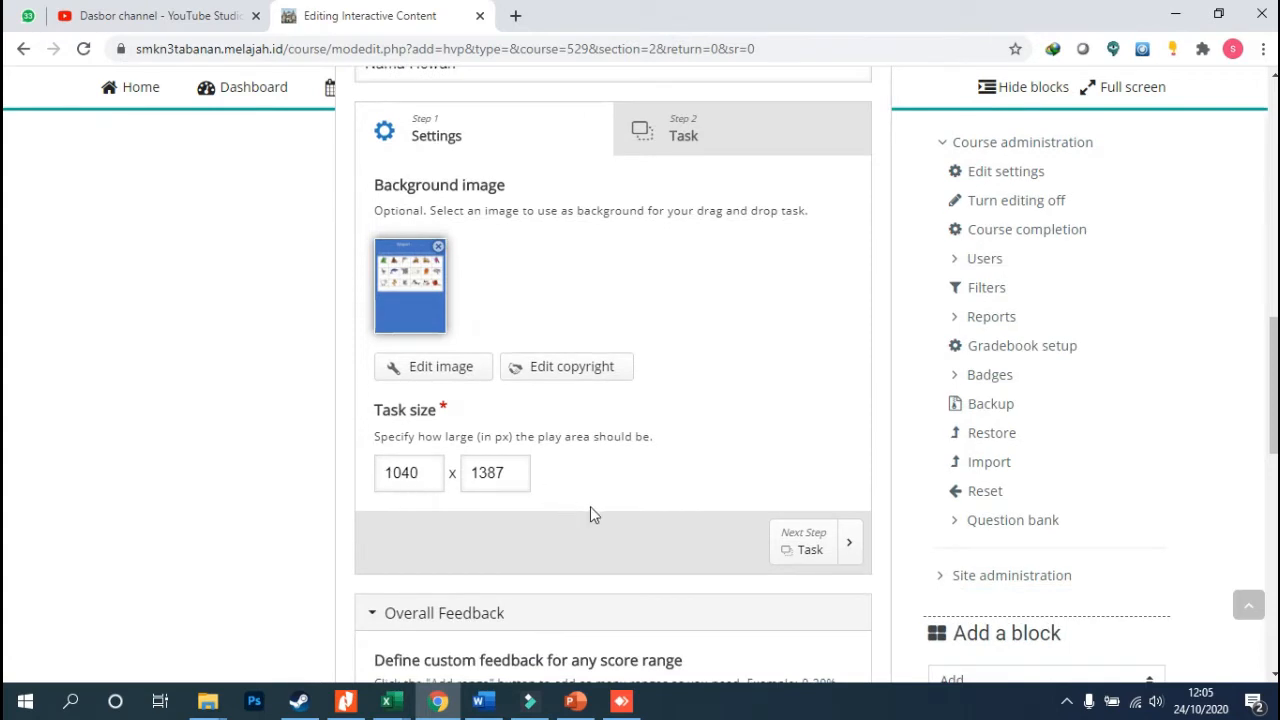
pyautogui.click(806, 535)
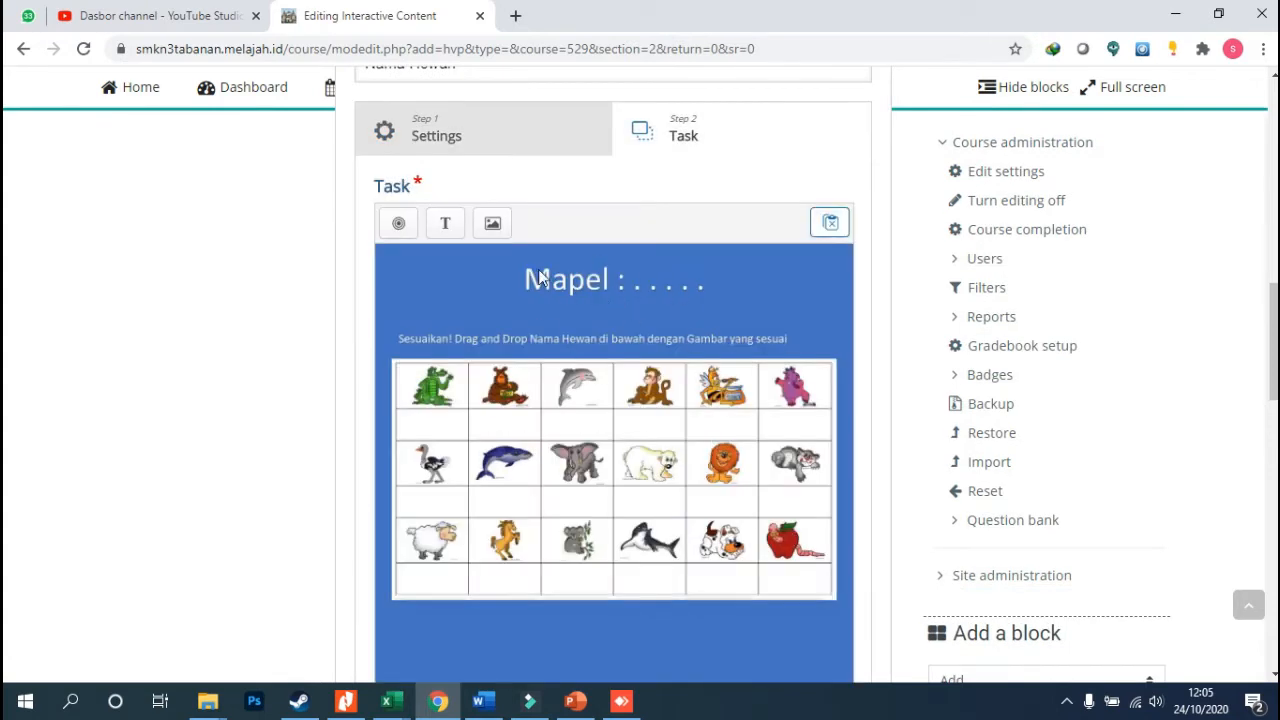
pyautogui.scroll(-3, 546, 504)
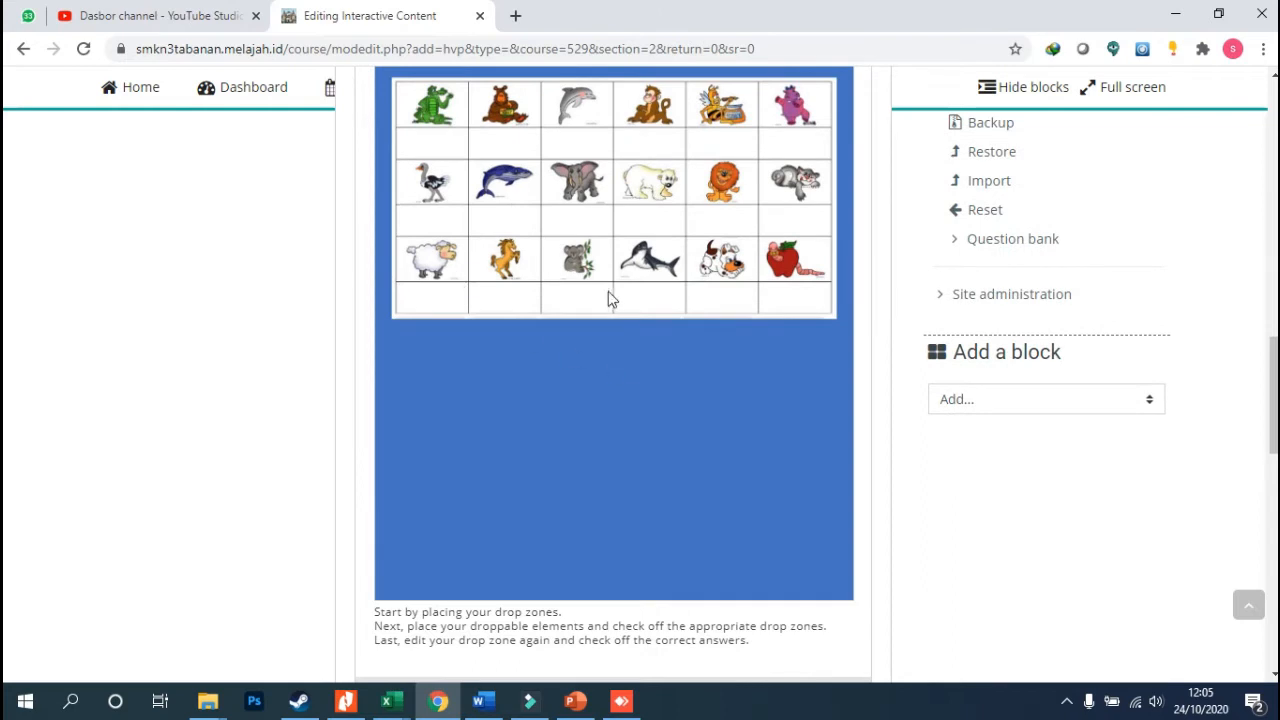
pyautogui.scroll(3, 606, 294)
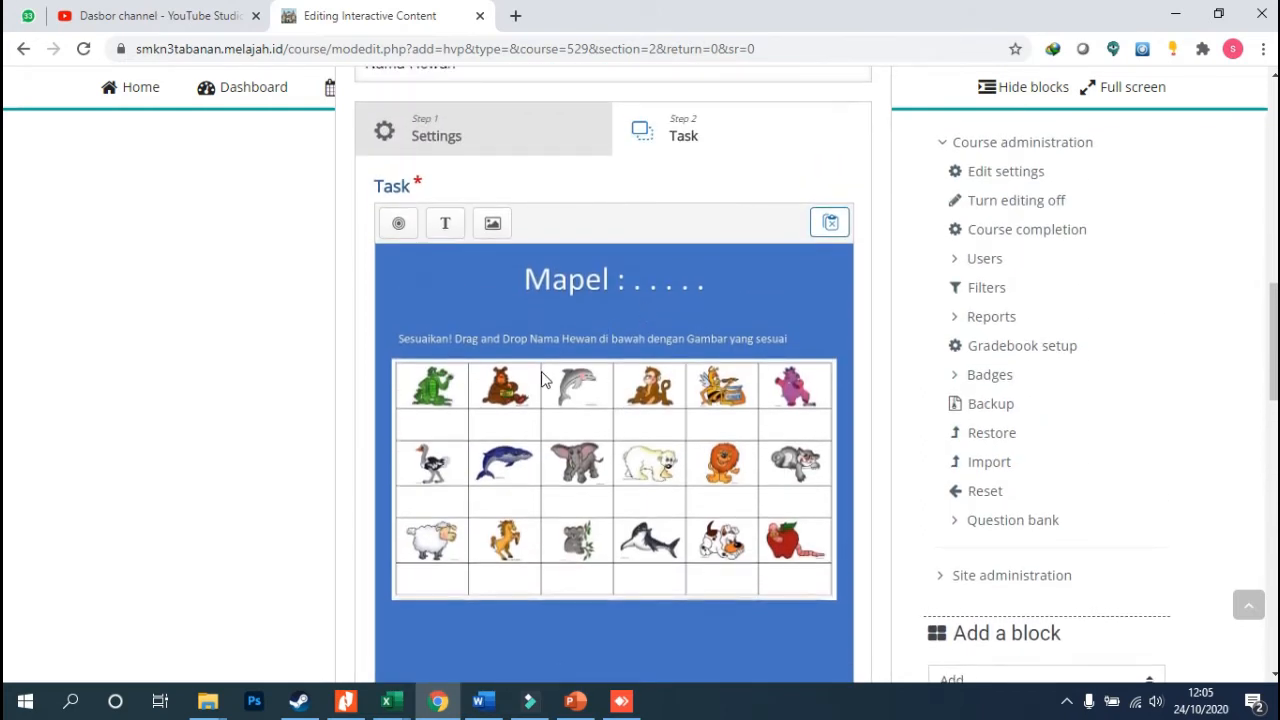
pyautogui.scroll(-1, 545, 380)
pyautogui.scroll(1, 560, 396)
pyautogui.scroll(-1, 508, 388)
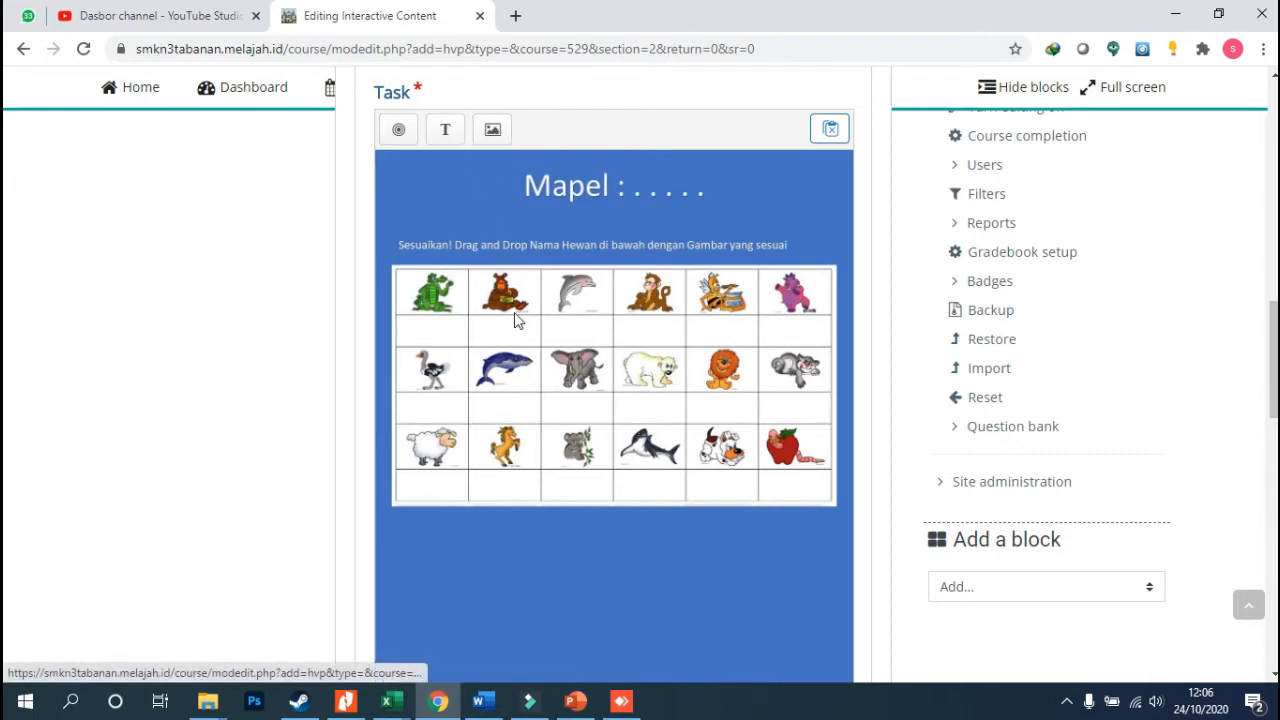
pyautogui.scroll(-1, 515, 320)
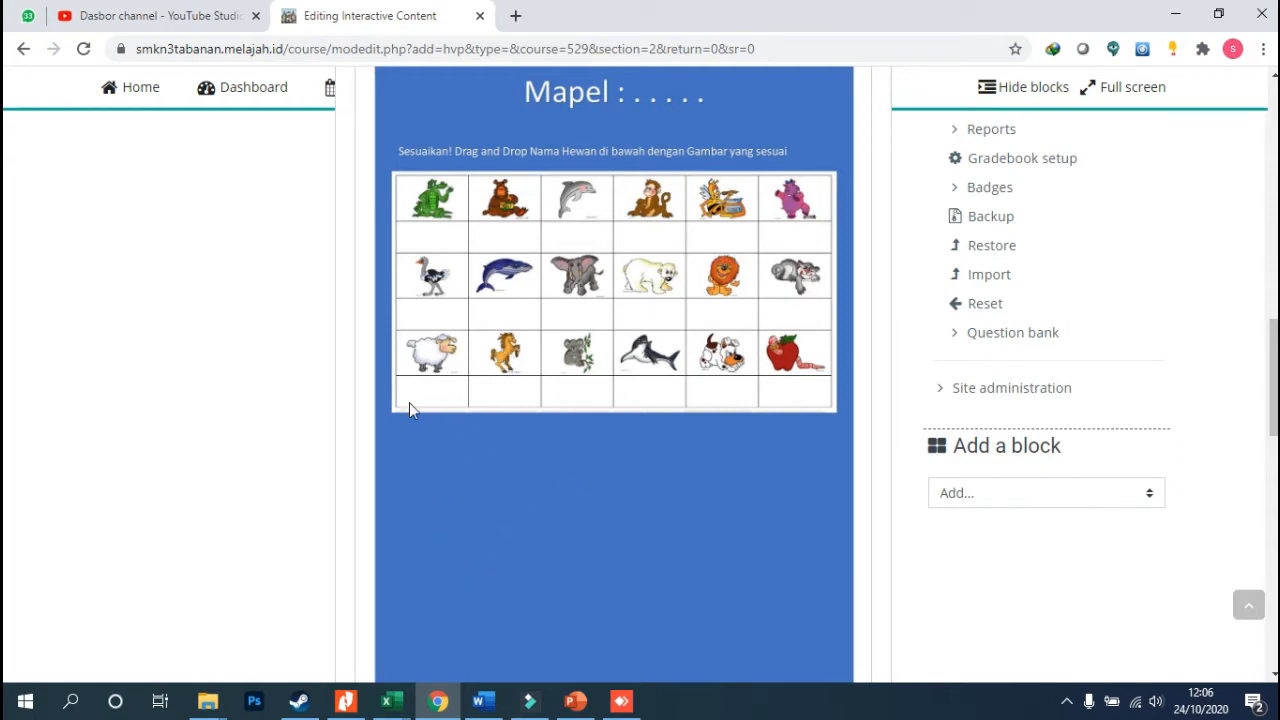
pyautogui.scroll(2, 485, 290)
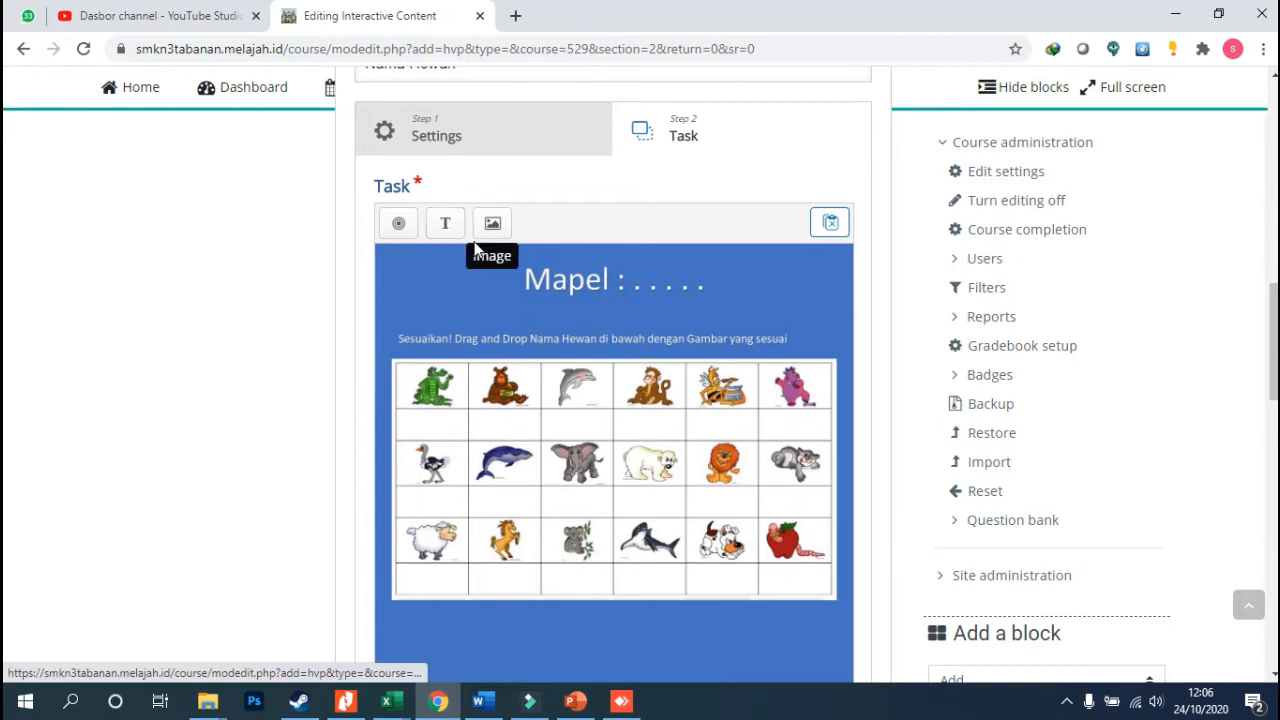
pyautogui.click(399, 225)
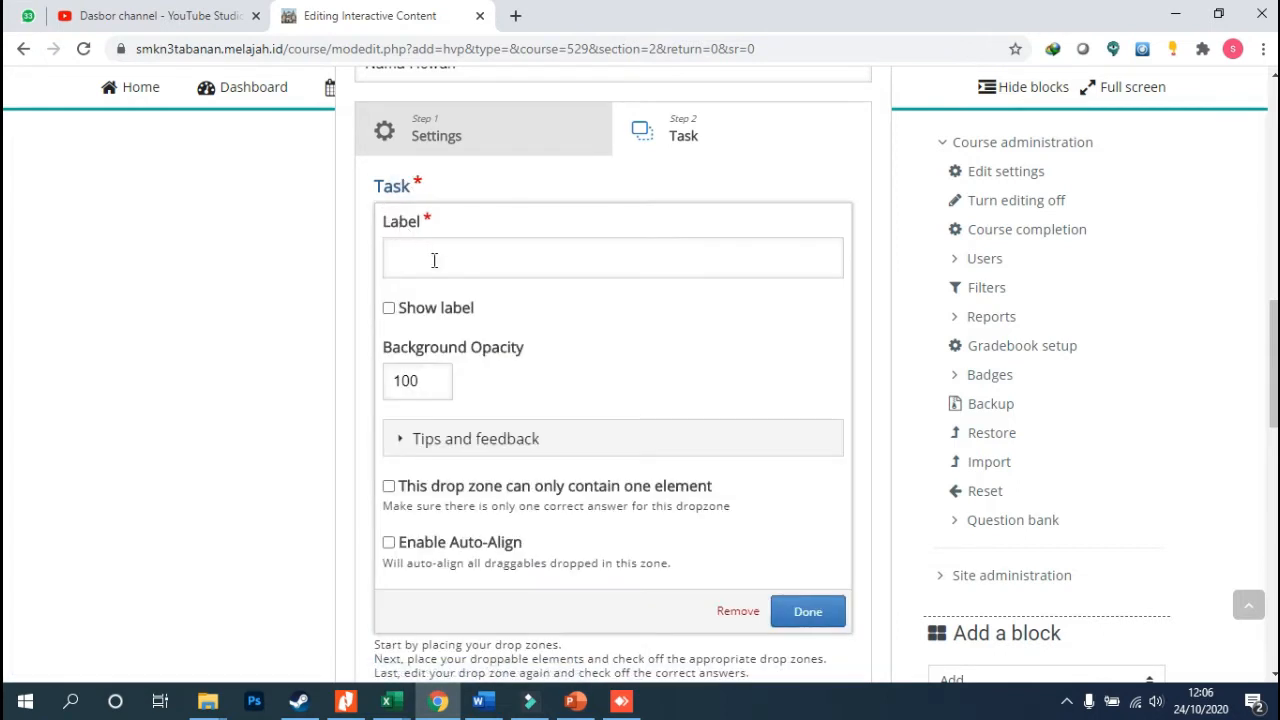
pyautogui.click(494, 271)
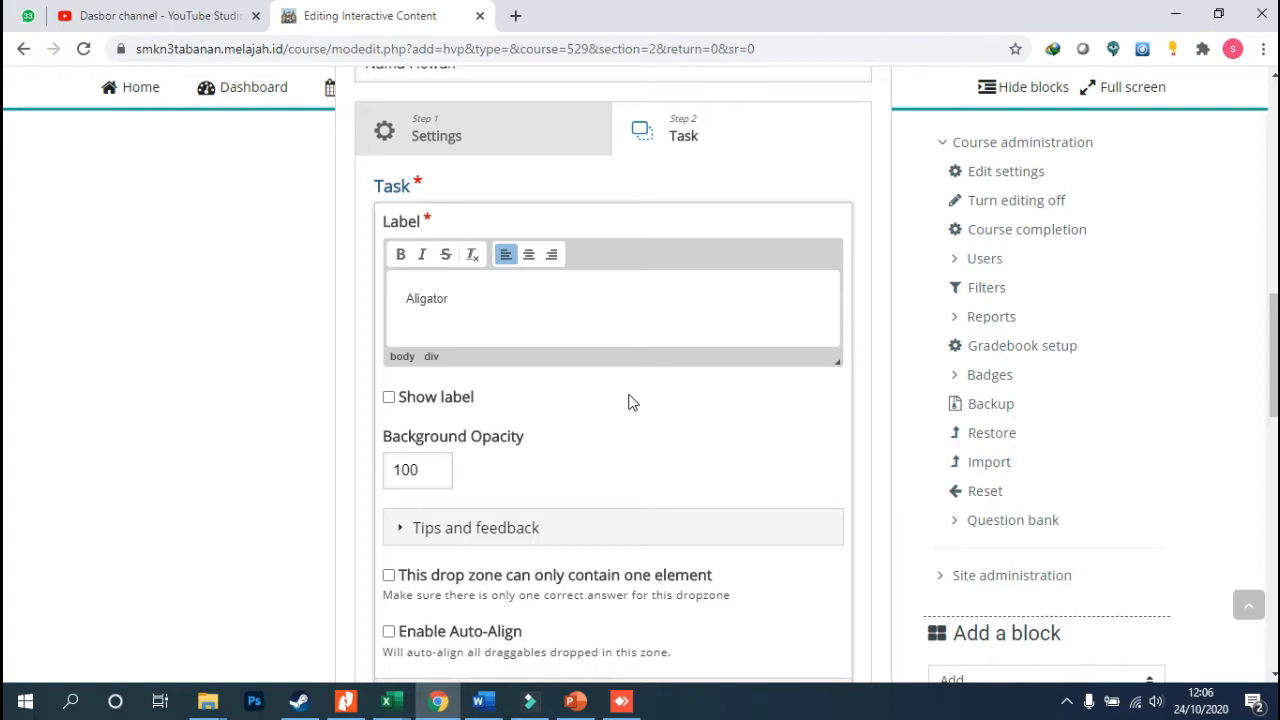
# Set the background opacity of the "Aligator" drop zone to 0
pyautogui.scroll(-1, 640, 420)
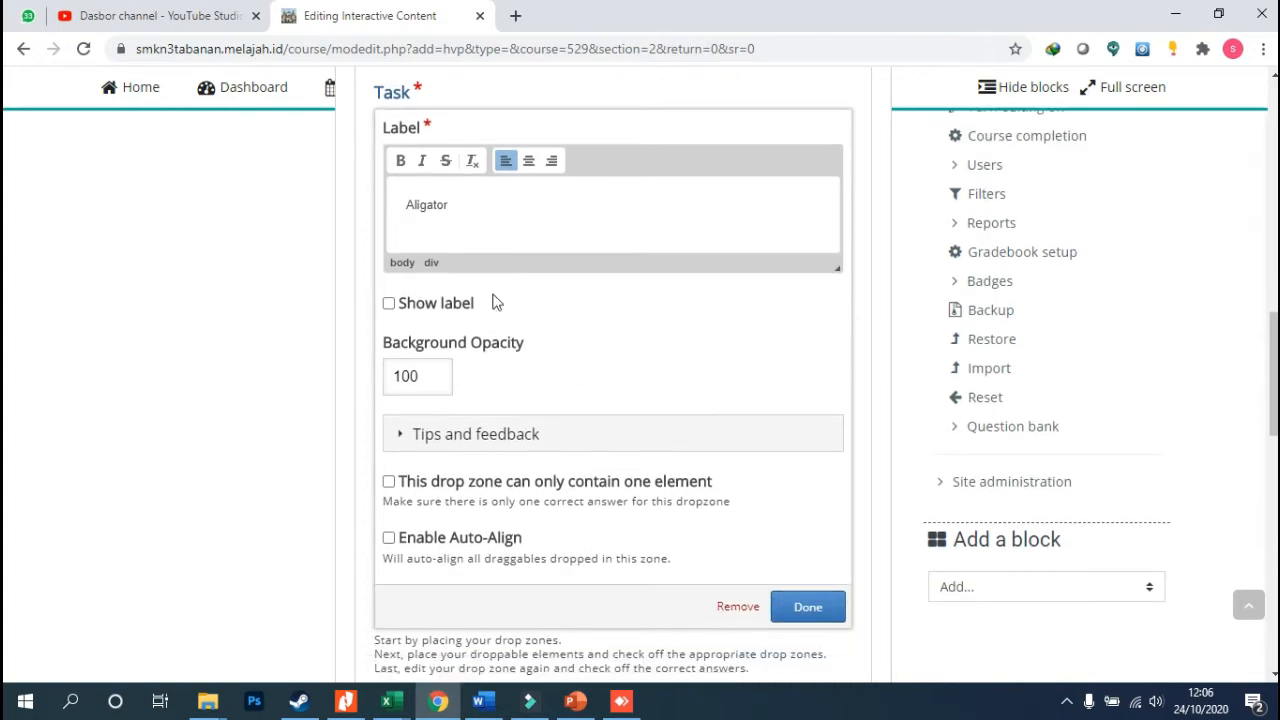
pyautogui.scroll(1, 418, 318)
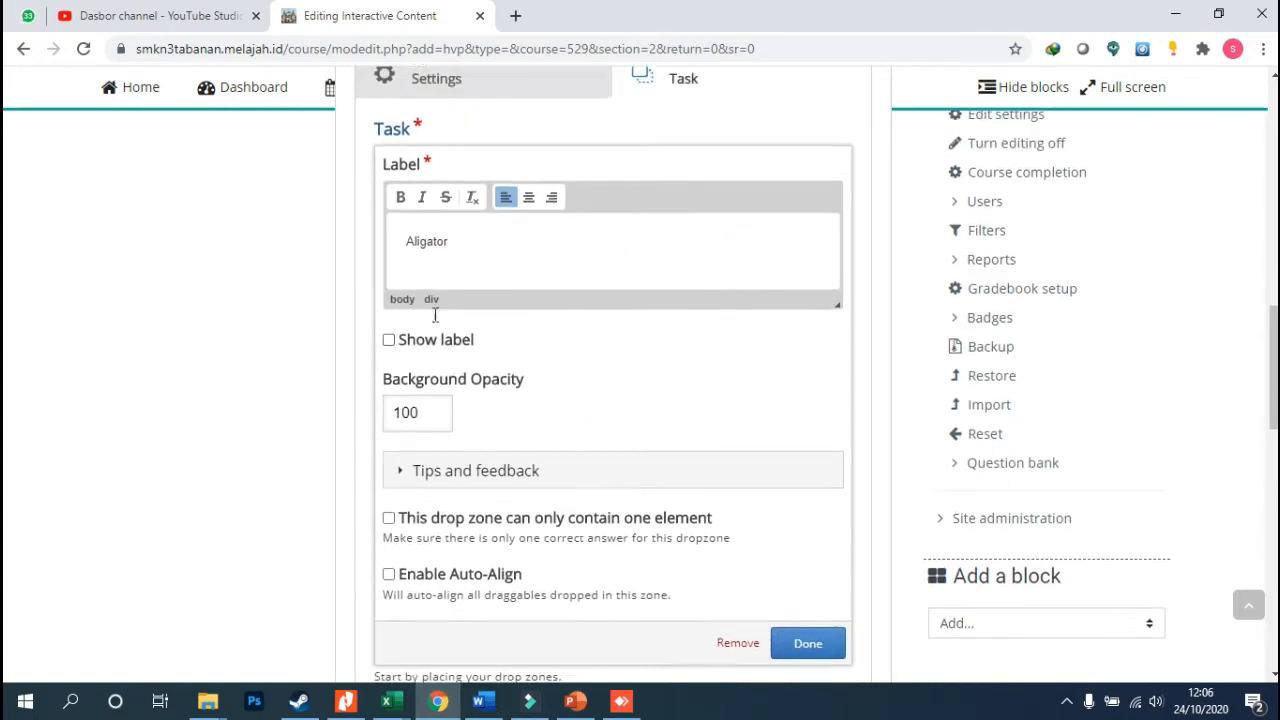
pyautogui.scroll(-1, 441, 371)
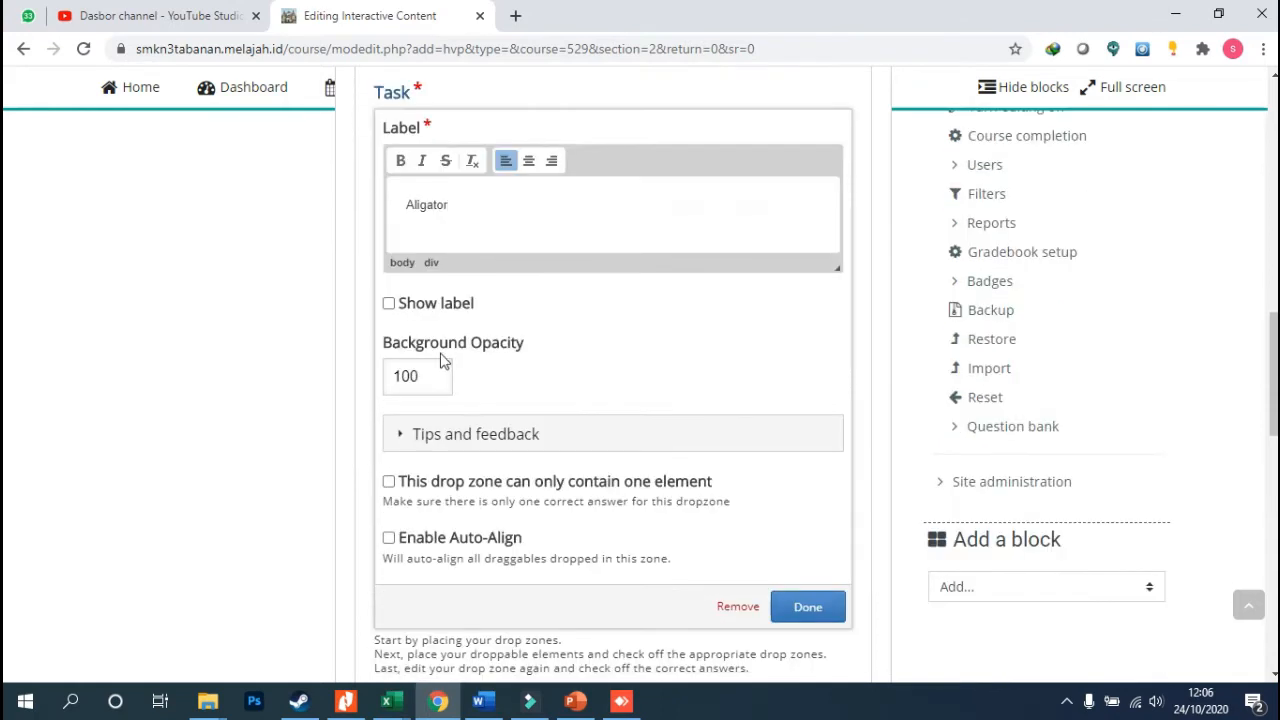
pyautogui.scroll(-1, 514, 423)
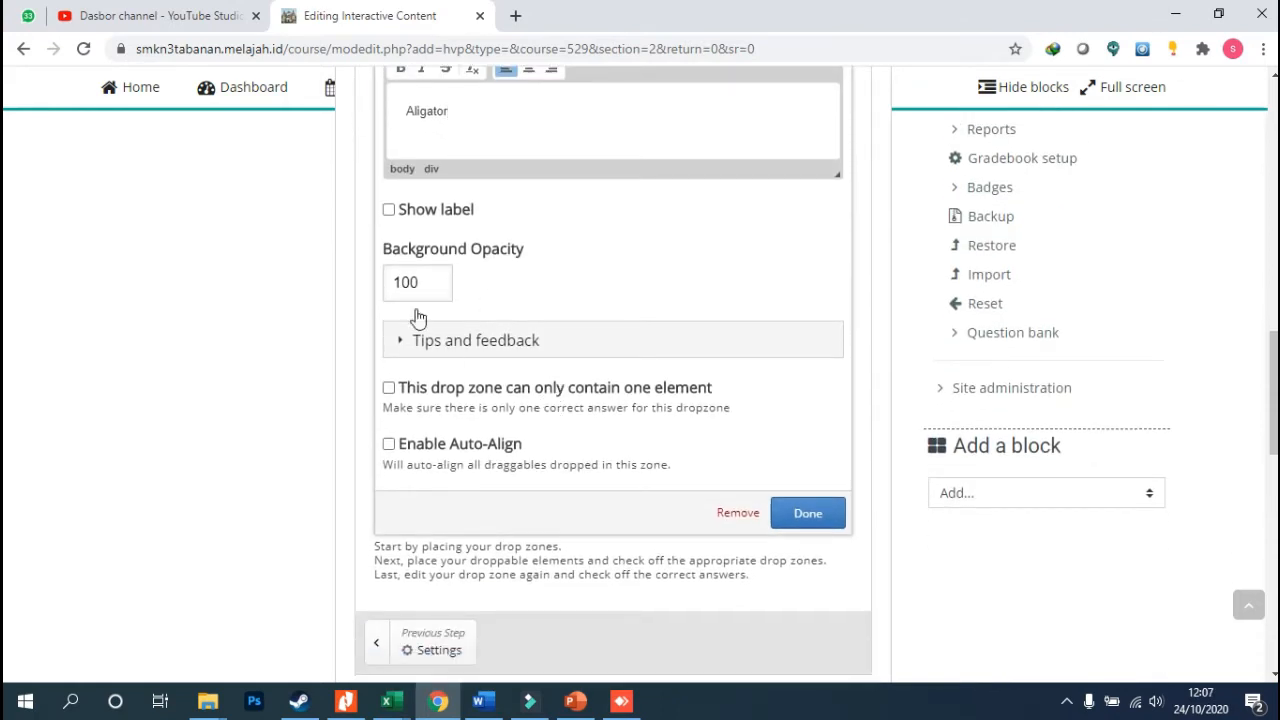
pyautogui.moveTo(438, 287); pyautogui.dragTo(386, 286)
pyautogui.write('0')
# Set Drop Zone Highlighting to Never in the activity's behavioural settings
pyautogui.scroll(-2, 495, 385)
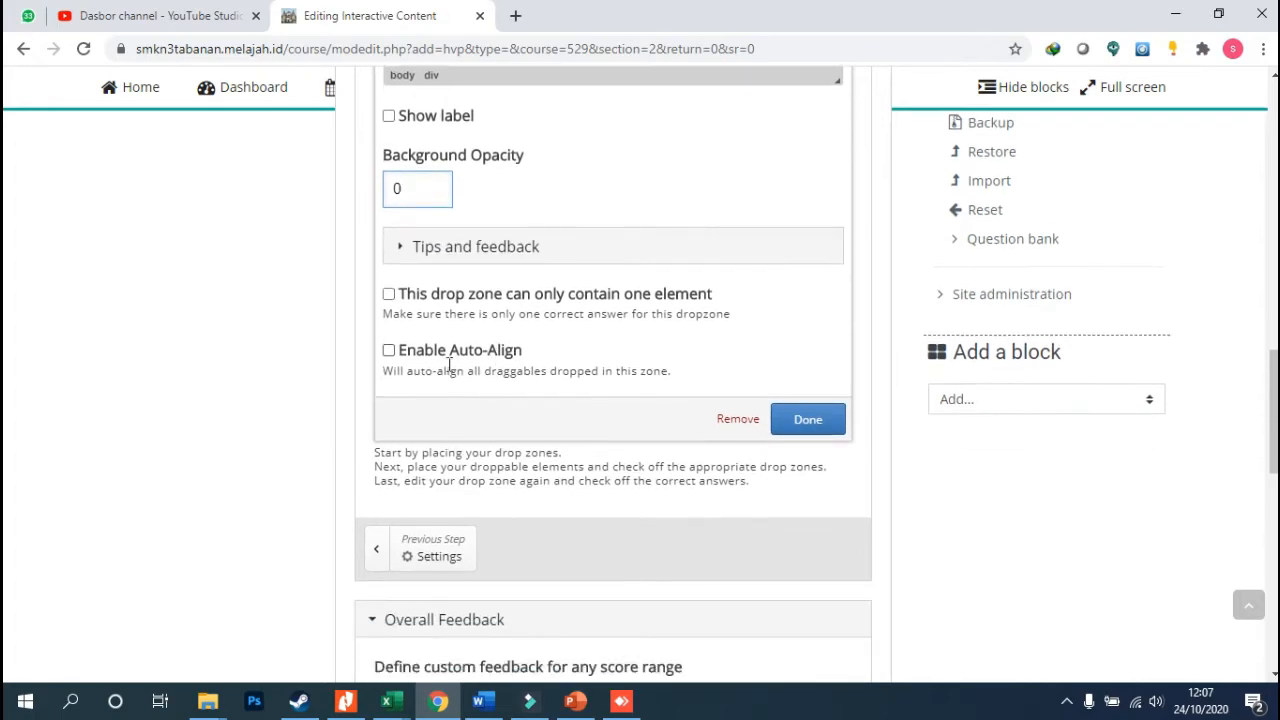
pyautogui.scroll(-2, 470, 370)
pyautogui.scroll(1, 560, 330)
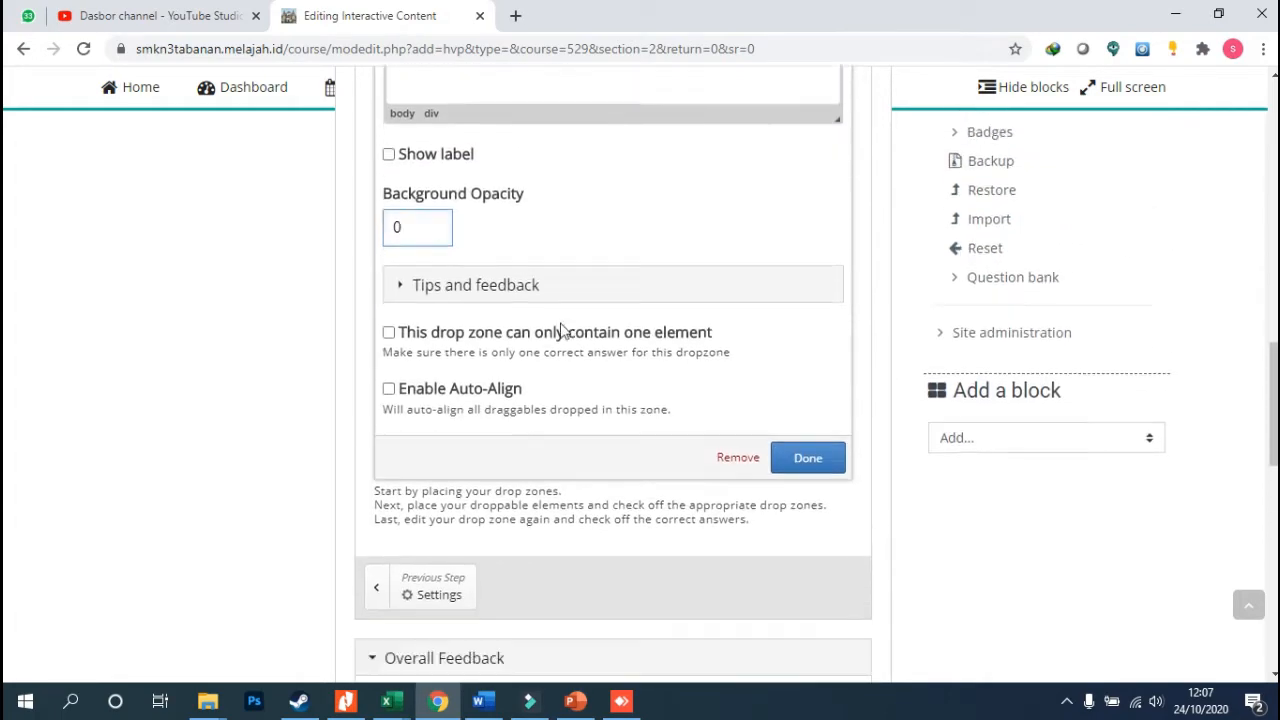
pyautogui.scroll(-4, 545, 345)
pyautogui.scroll(-1, 535, 360)
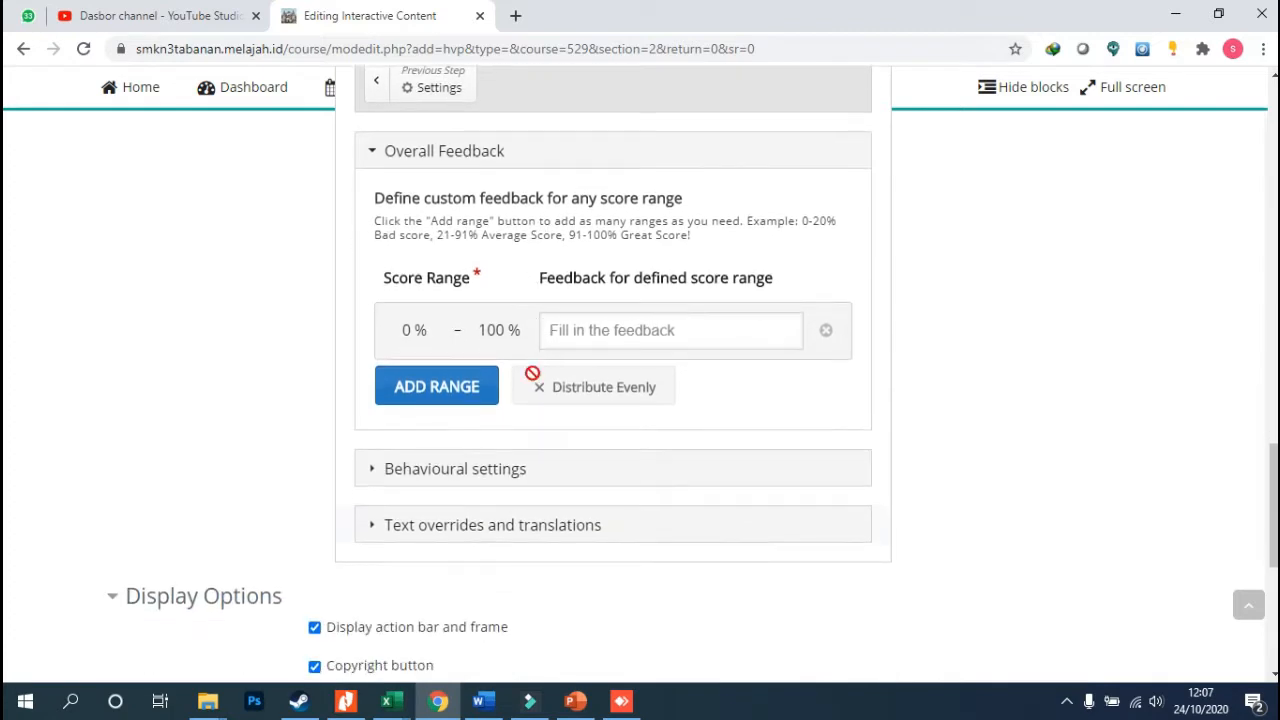
pyautogui.click(474, 468)
pyautogui.scroll(-2, 600, 377)
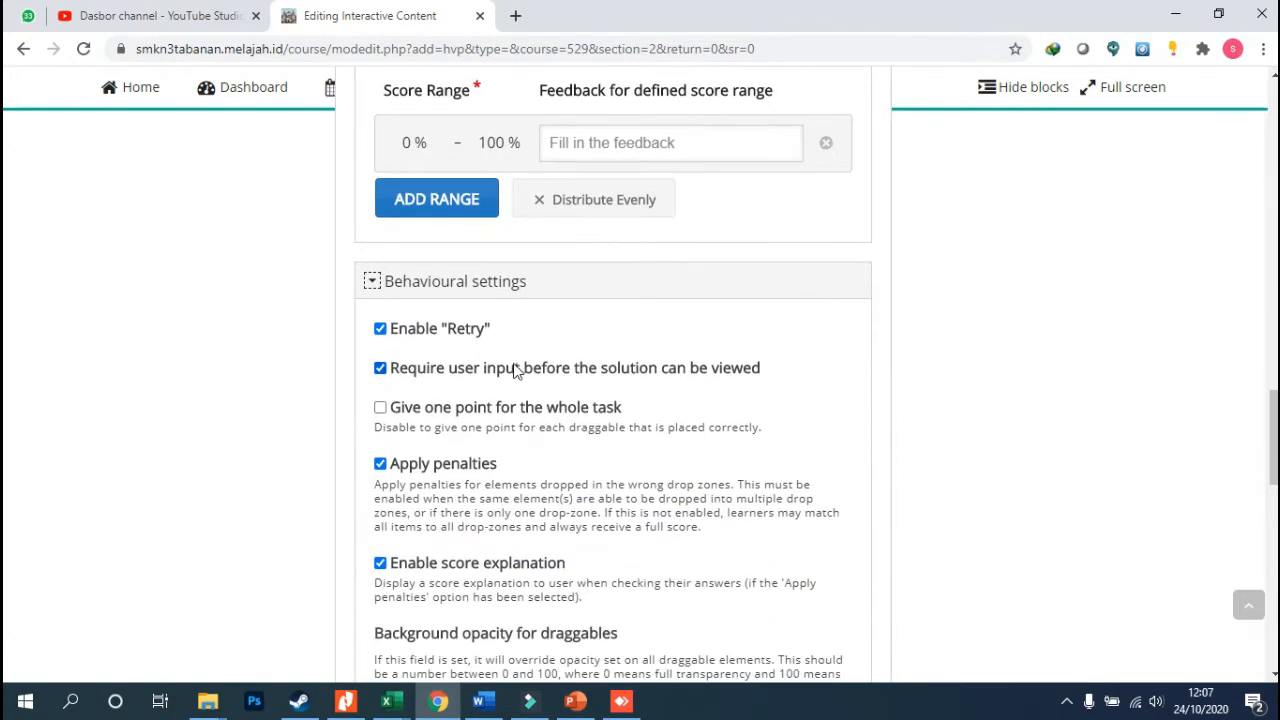
pyautogui.scroll(-1, 440, 368)
pyautogui.scroll(-4, 440, 375)
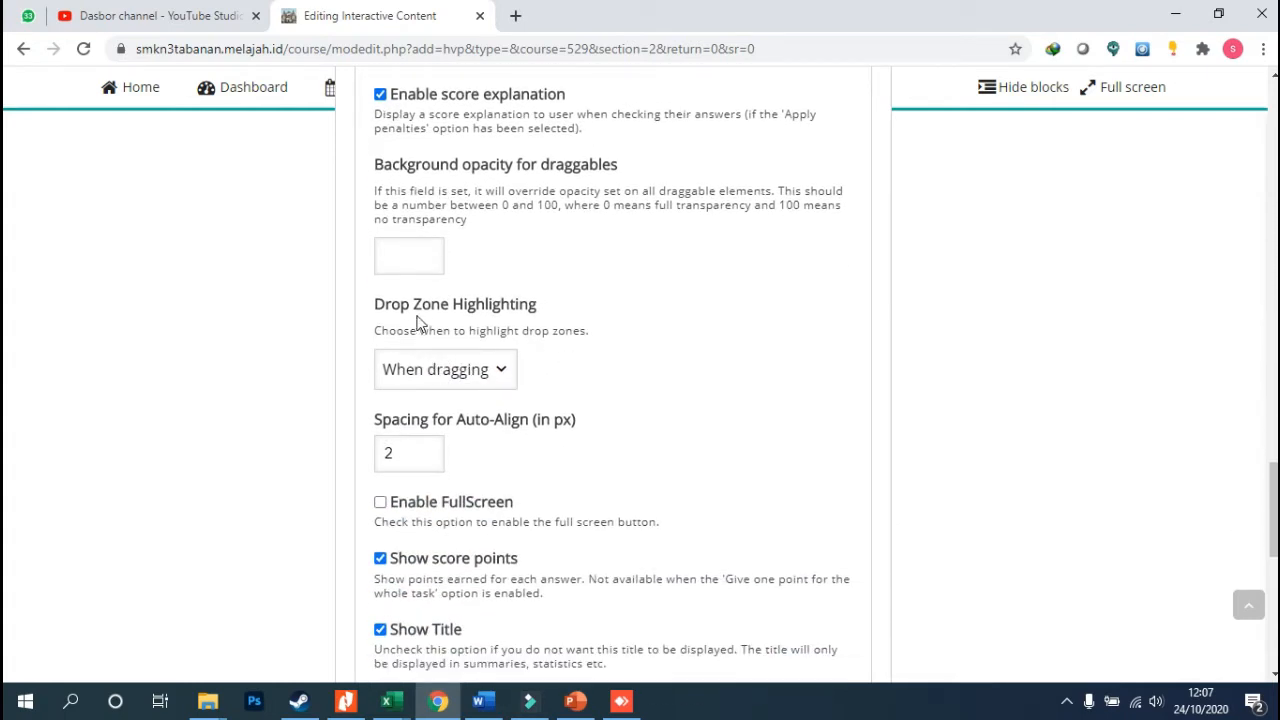
pyautogui.click(496, 380)
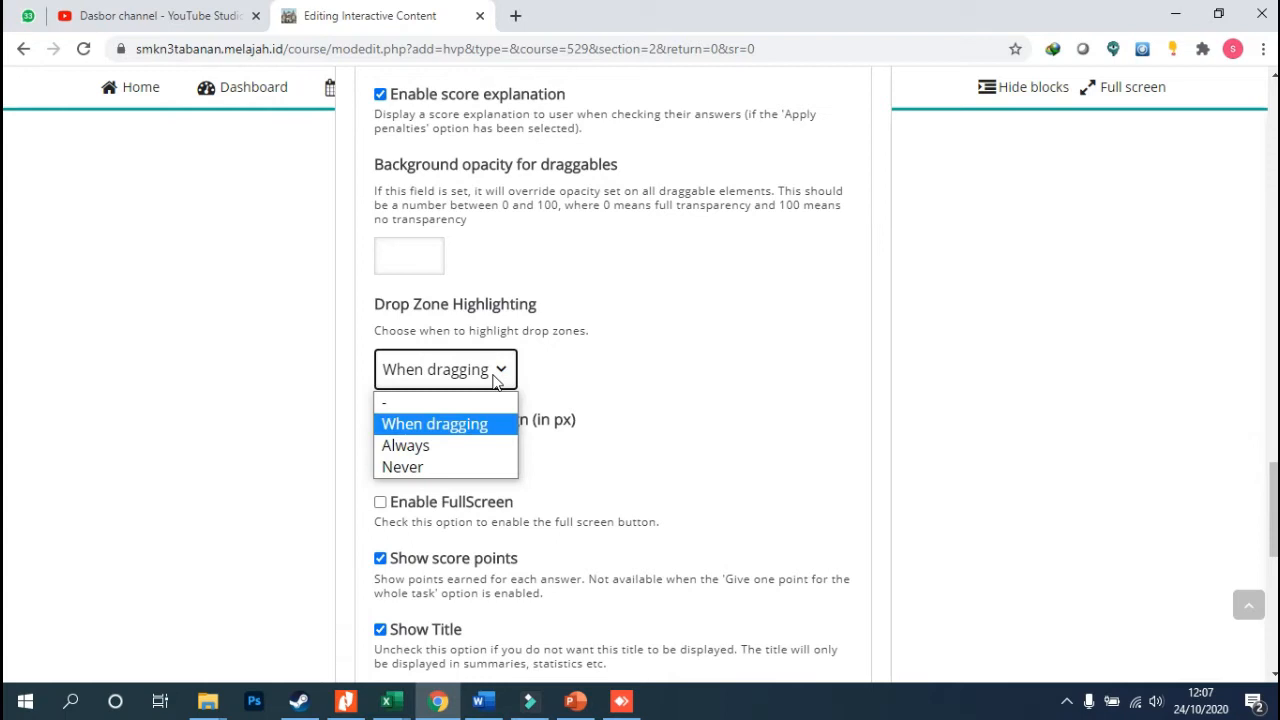
pyautogui.click(450, 468)
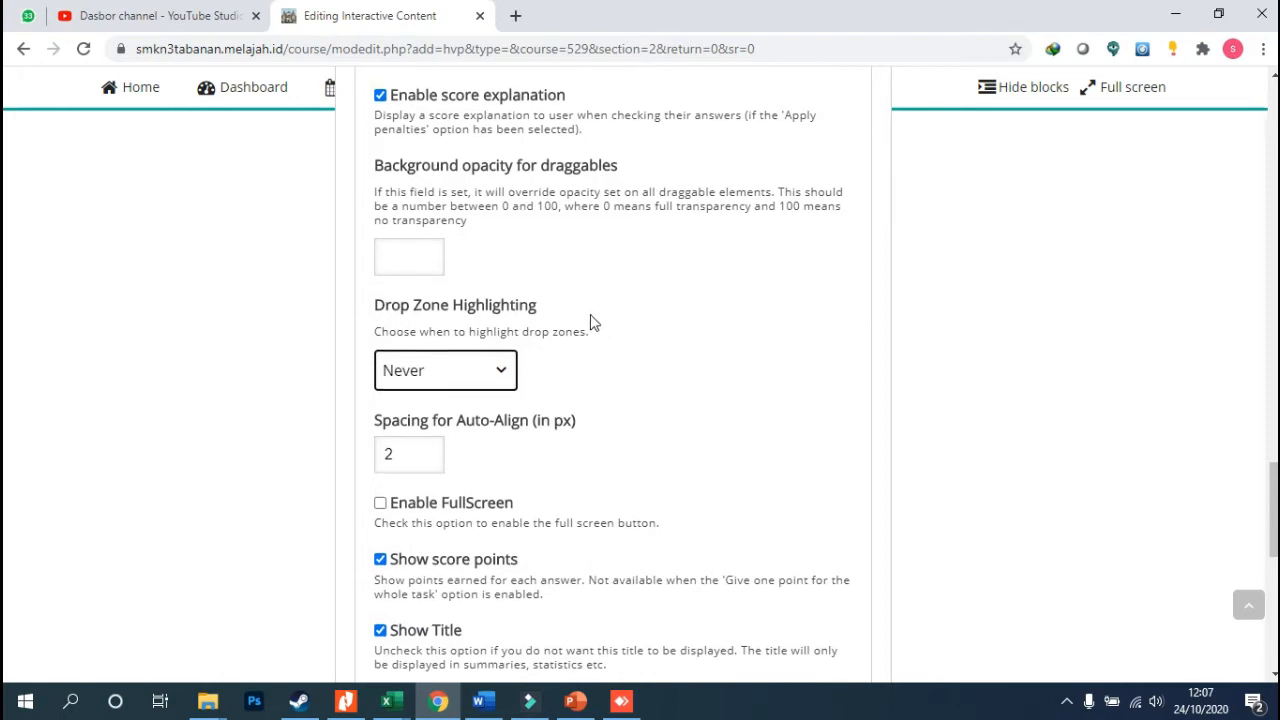
pyautogui.scroll(3, 590, 322)
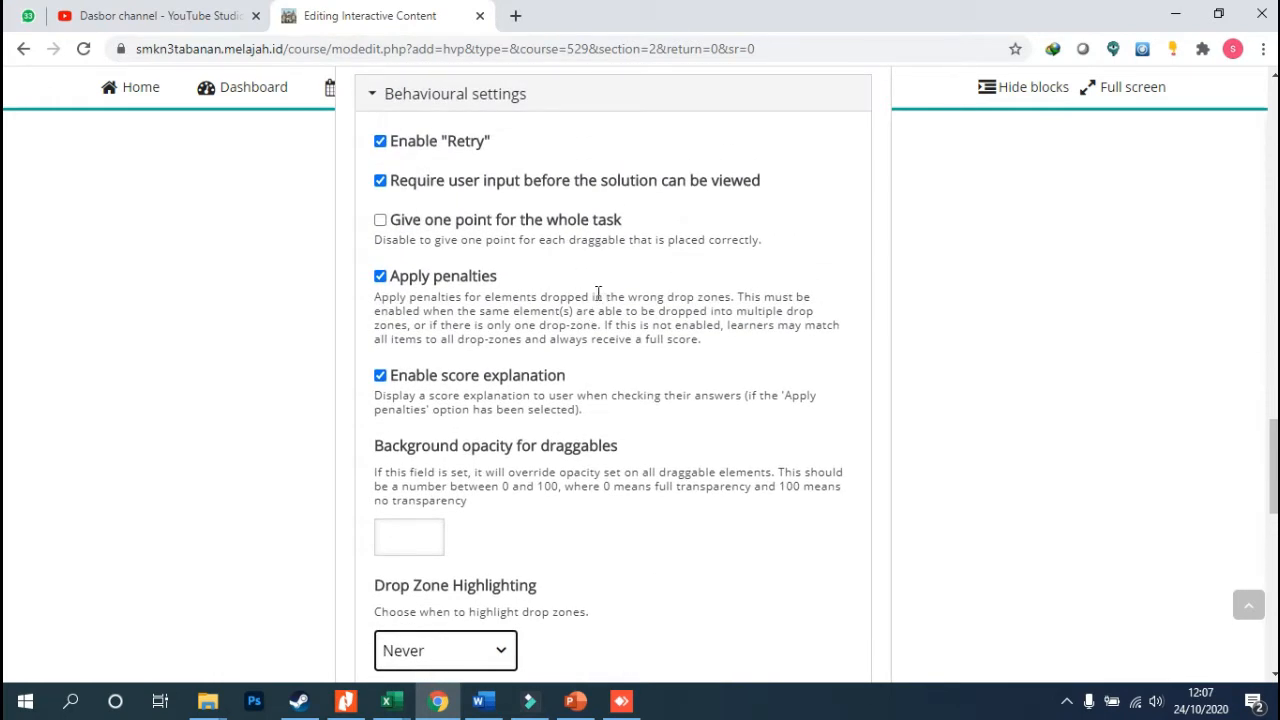
# Review the overall feedback and behavioural settings, including the available Drop Zone Highlighting options
pyautogui.scroll(3, 598, 292)
pyautogui.scroll(2, 596, 293)
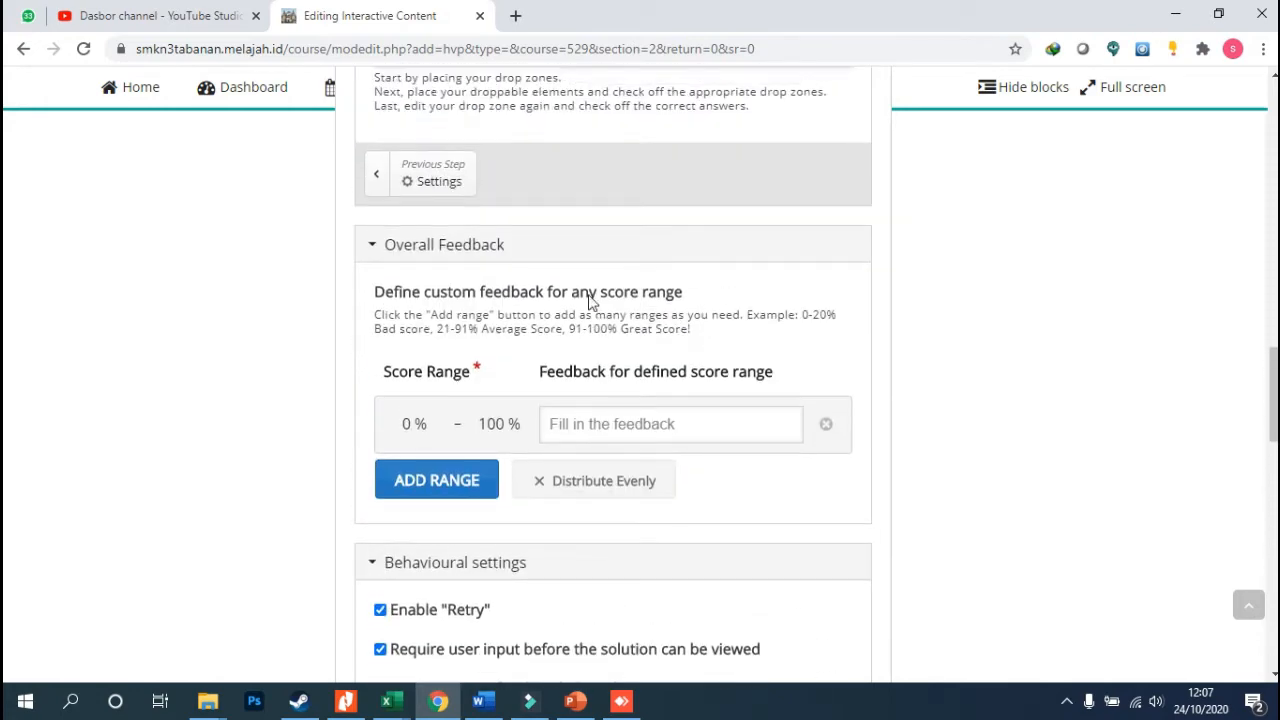
pyautogui.scroll(-5, 537, 386)
pyautogui.scroll(-2, 530, 380)
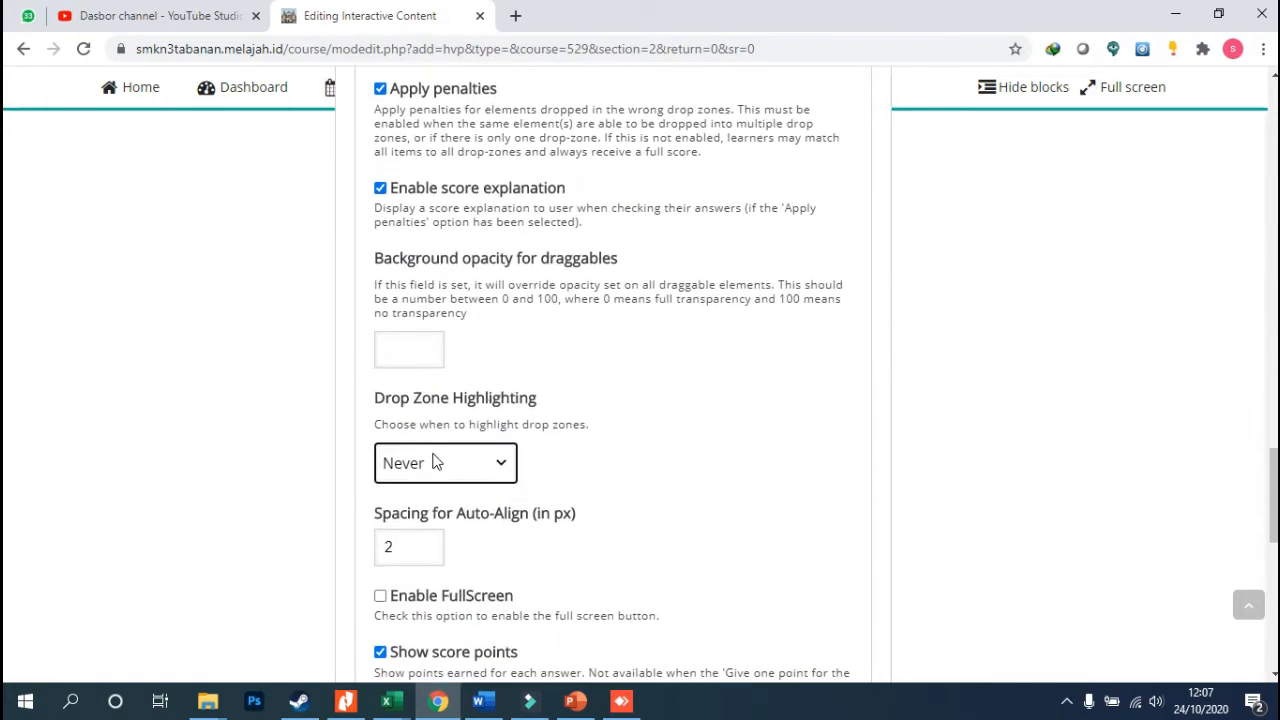
pyautogui.click(456, 470)
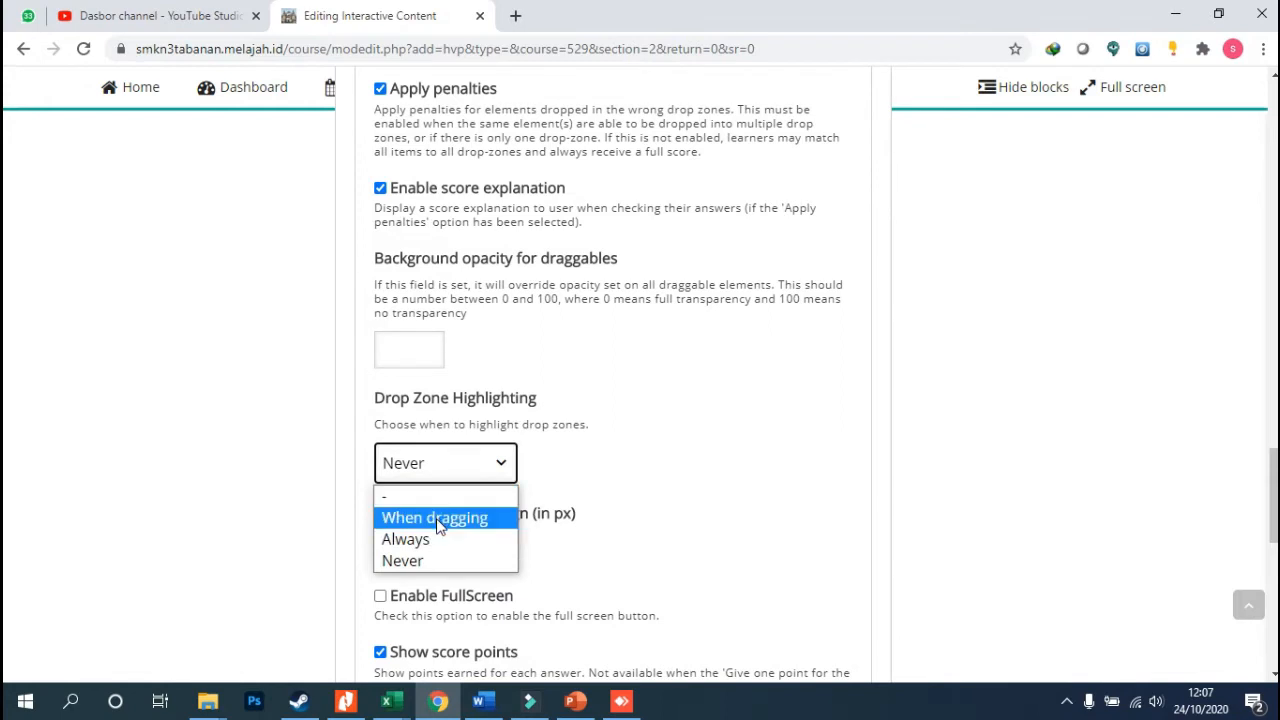
pyautogui.click(745, 422)
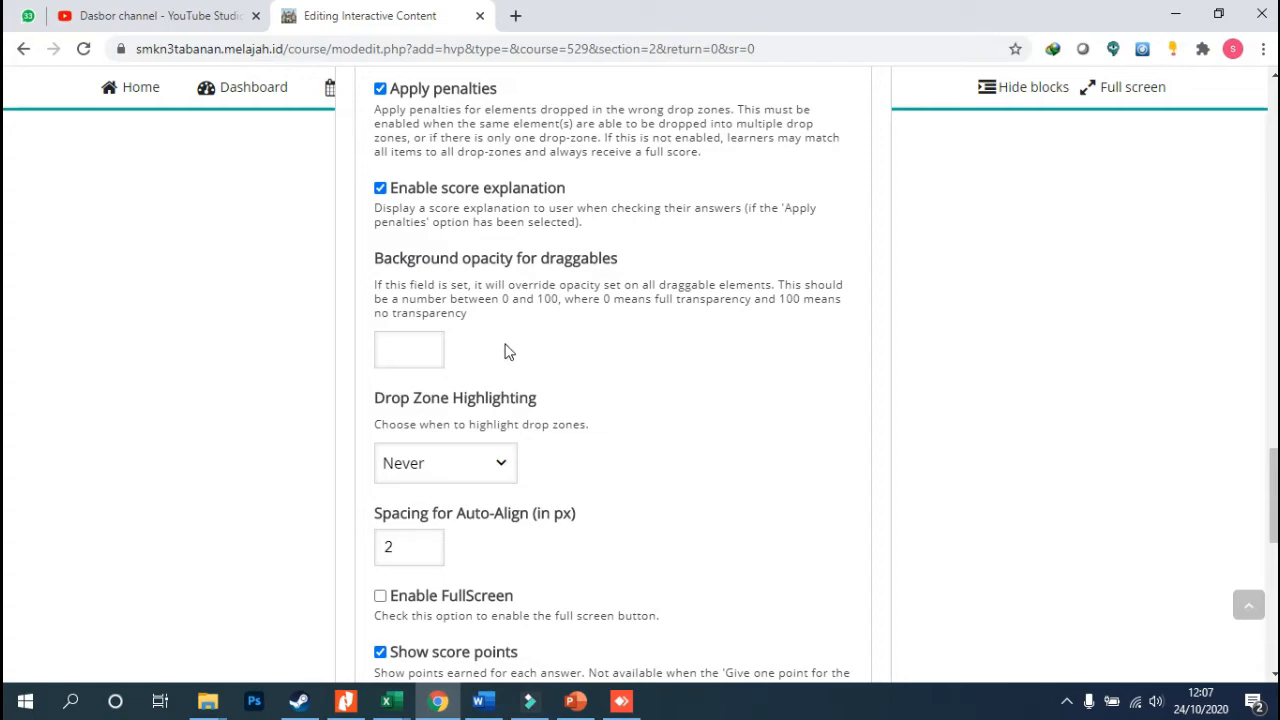
pyautogui.scroll(-4, 490, 341)
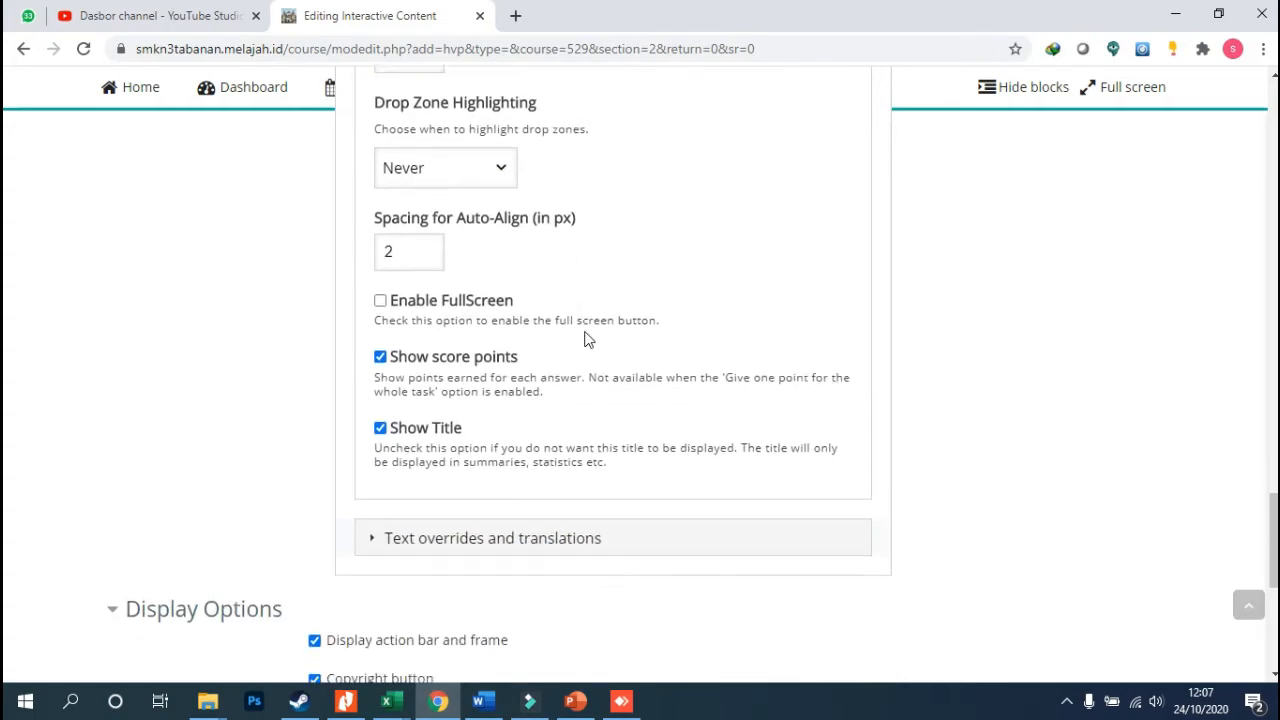
pyautogui.scroll(2, 506, 290)
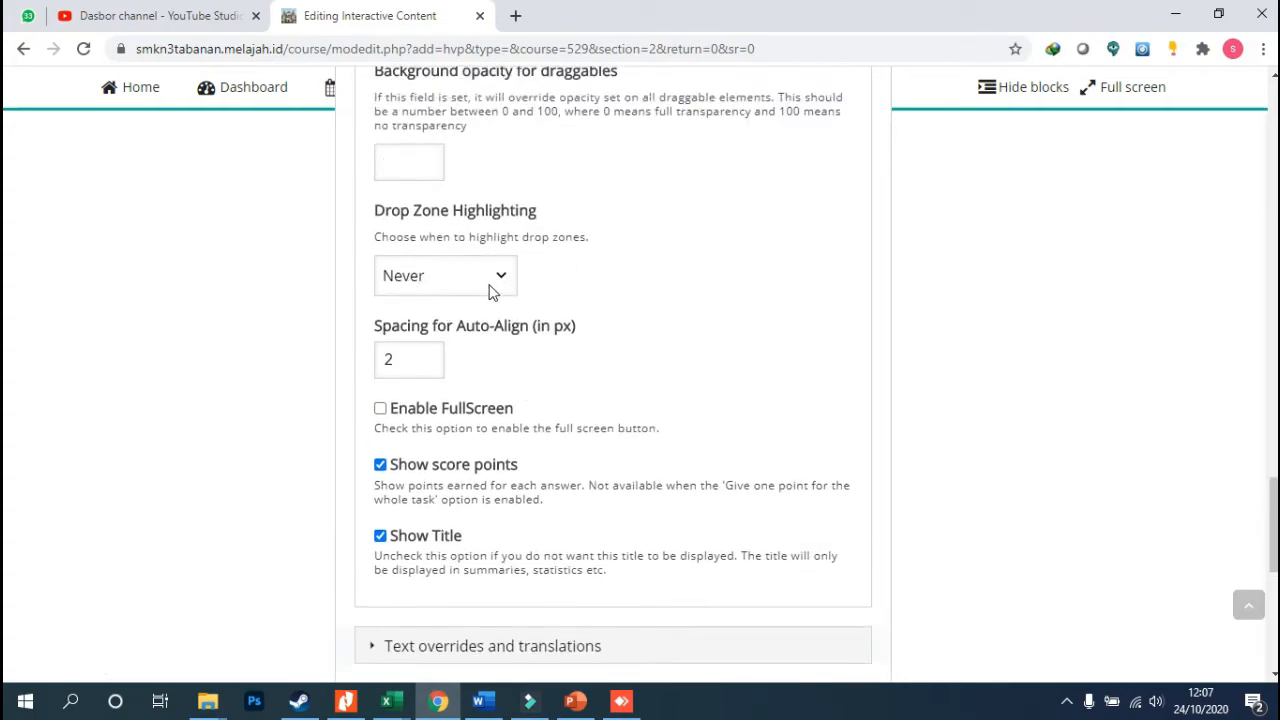
# Save the "Aligator" drop zone and fit it into the empty table cell below the alligator picture
pyautogui.scroll(5, 510, 300)
pyautogui.scroll(8, 526, 305)
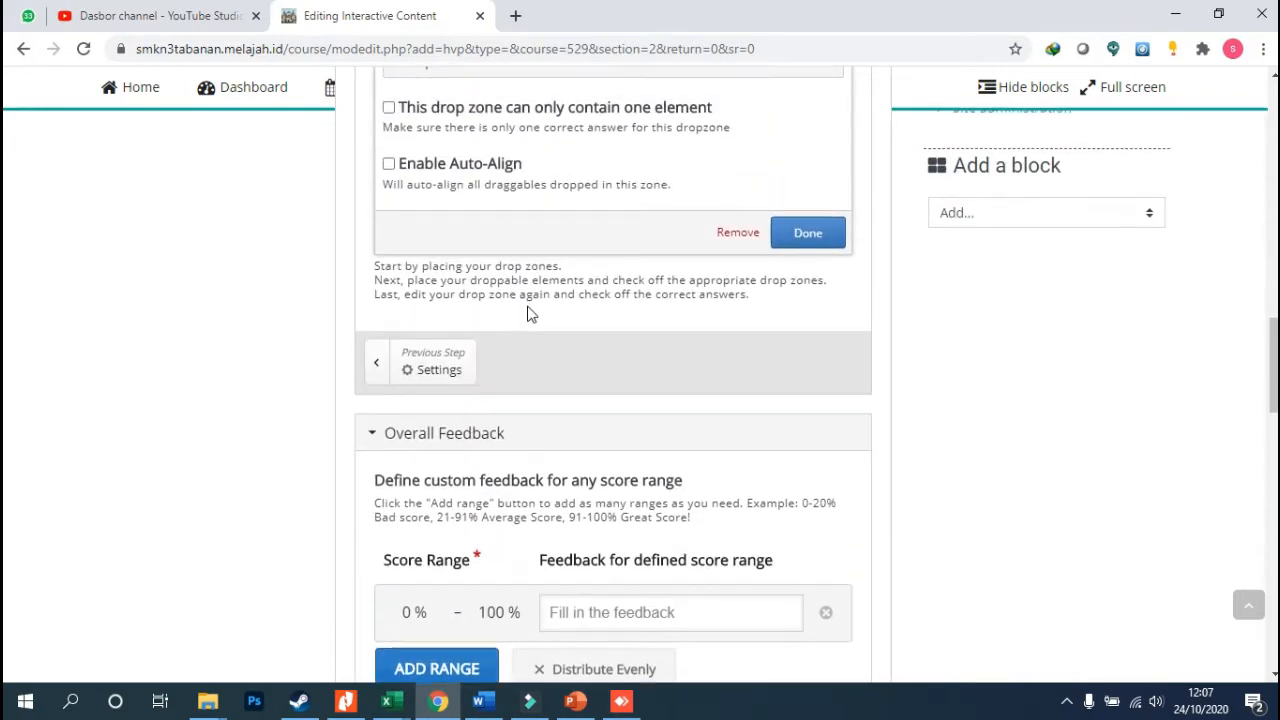
pyautogui.scroll(2, 672, 316)
pyautogui.scroll(-1, 631, 343)
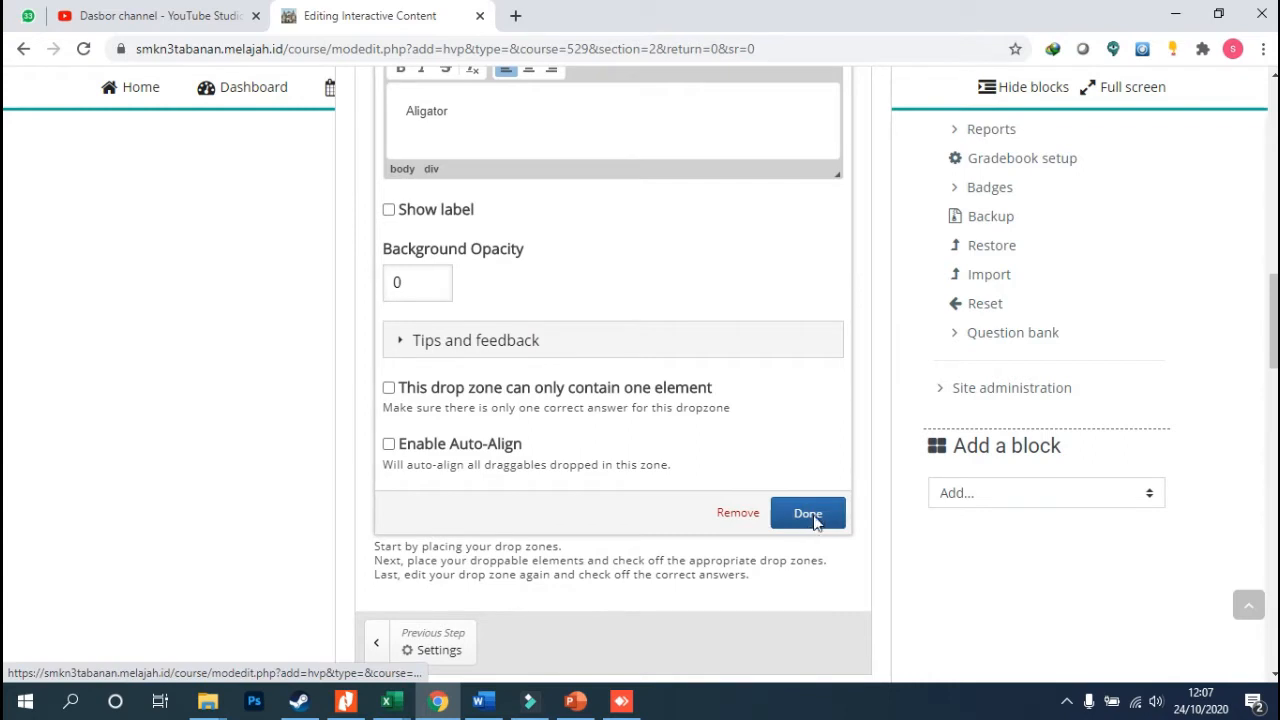
pyautogui.click(808, 513)
pyautogui.click(603, 368)
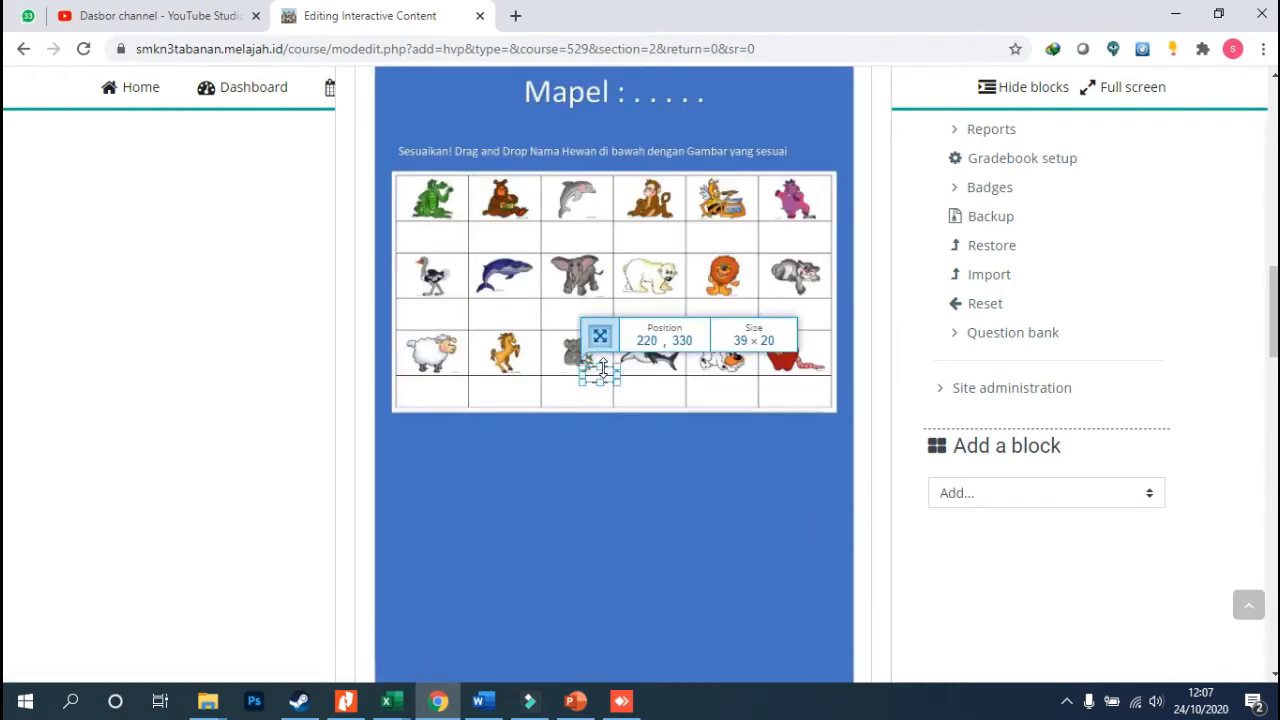
pyautogui.moveTo(603, 368); pyautogui.dragTo(465, 242)
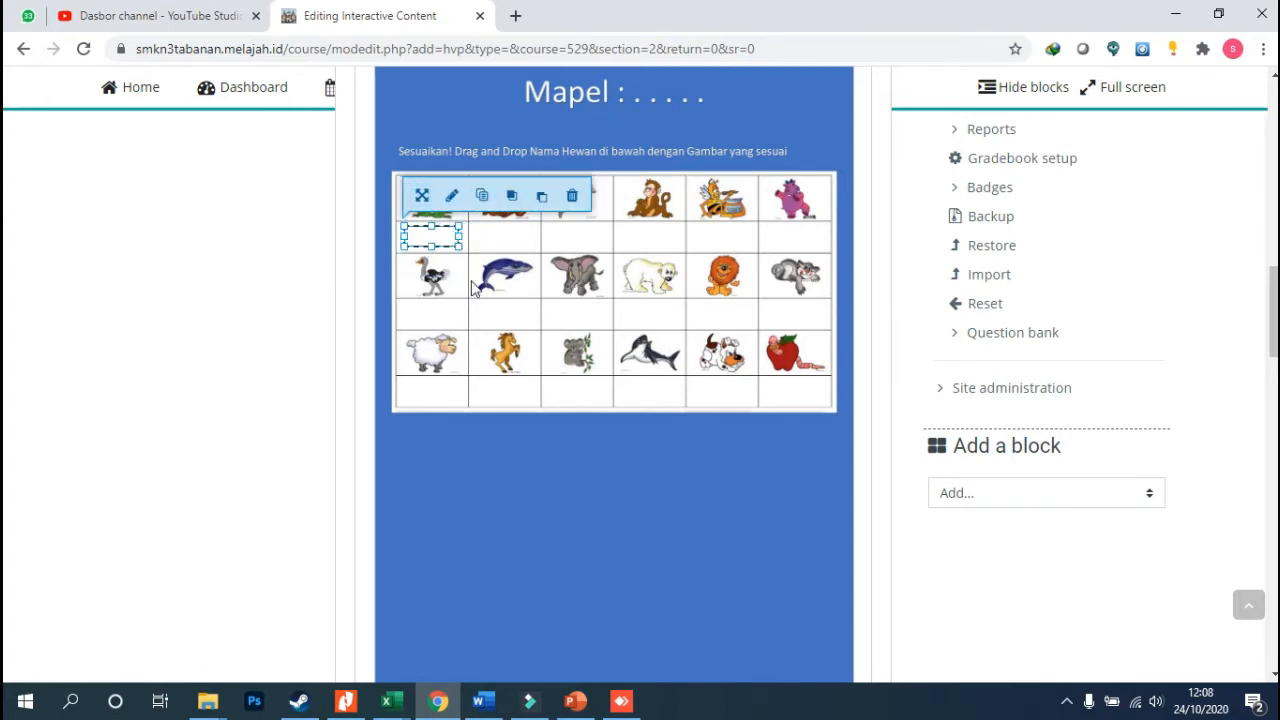
pyautogui.click(497, 360)
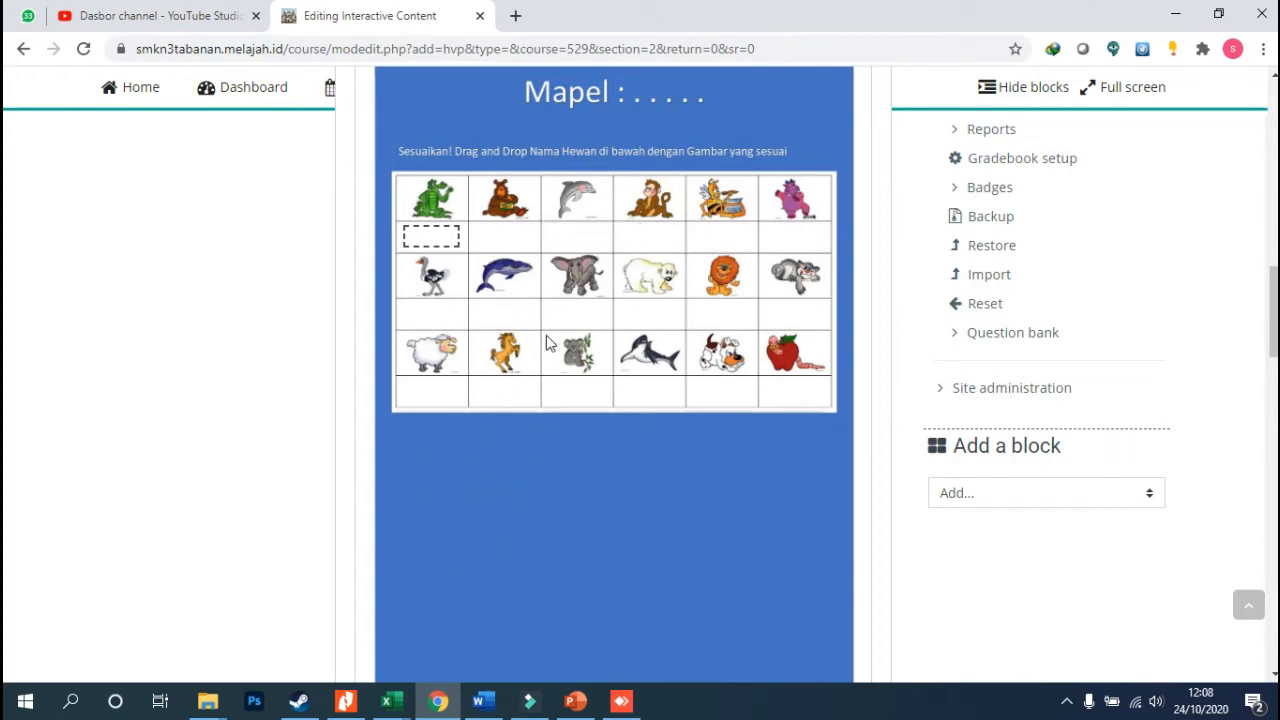
# Add another drop zone labelled "Bear" and set its background opacity to 0
pyautogui.scroll(1, 550, 350)
pyautogui.click(398, 129)
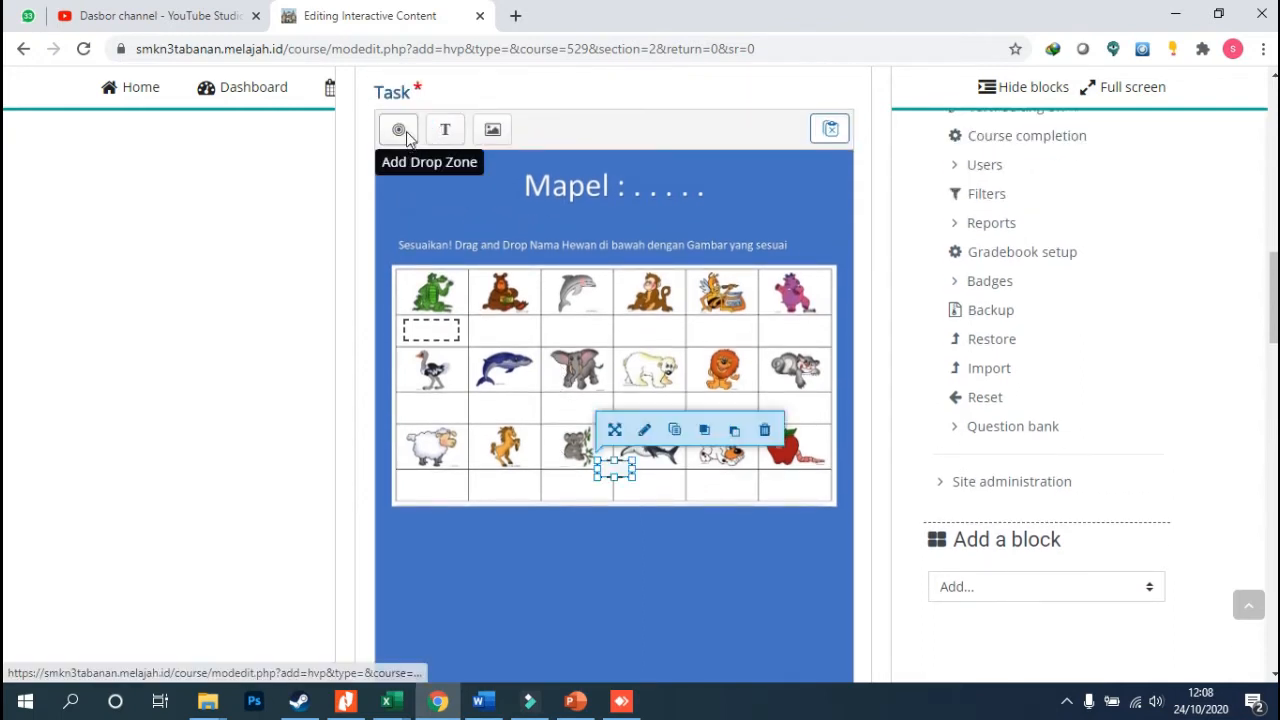
pyautogui.click(446, 166)
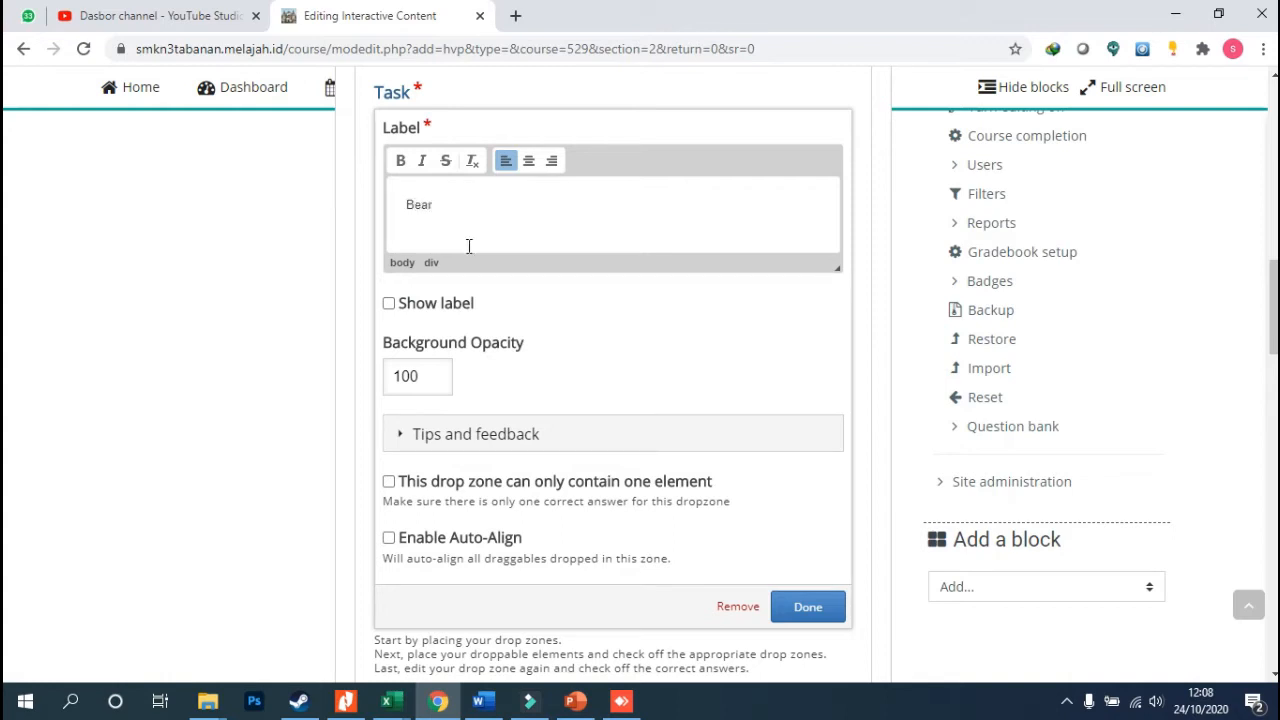
pyautogui.doubleClick(448, 365)
pyautogui.write('0')
# Check the feedback and behavioural settings again while the "Bear" drop zone is open
pyautogui.scroll(-4, 516, 411)
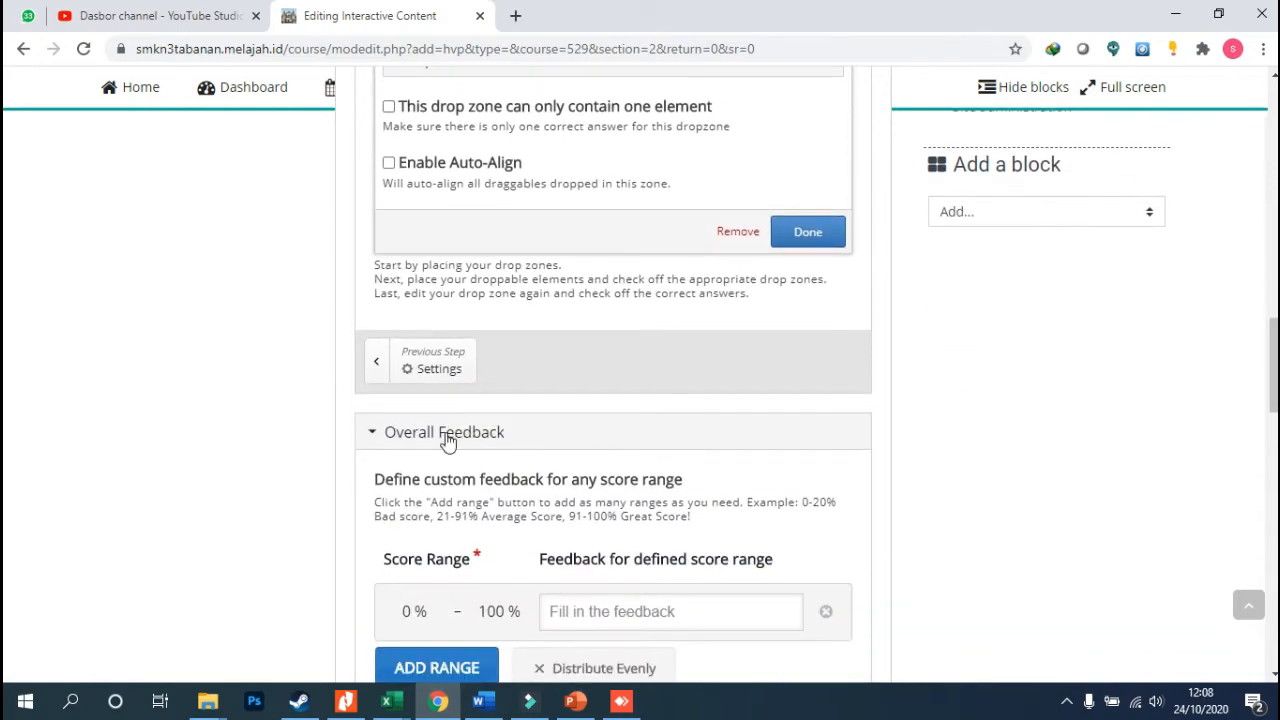
pyautogui.scroll(-1, 446, 440)
pyautogui.scroll(-3, 480, 435)
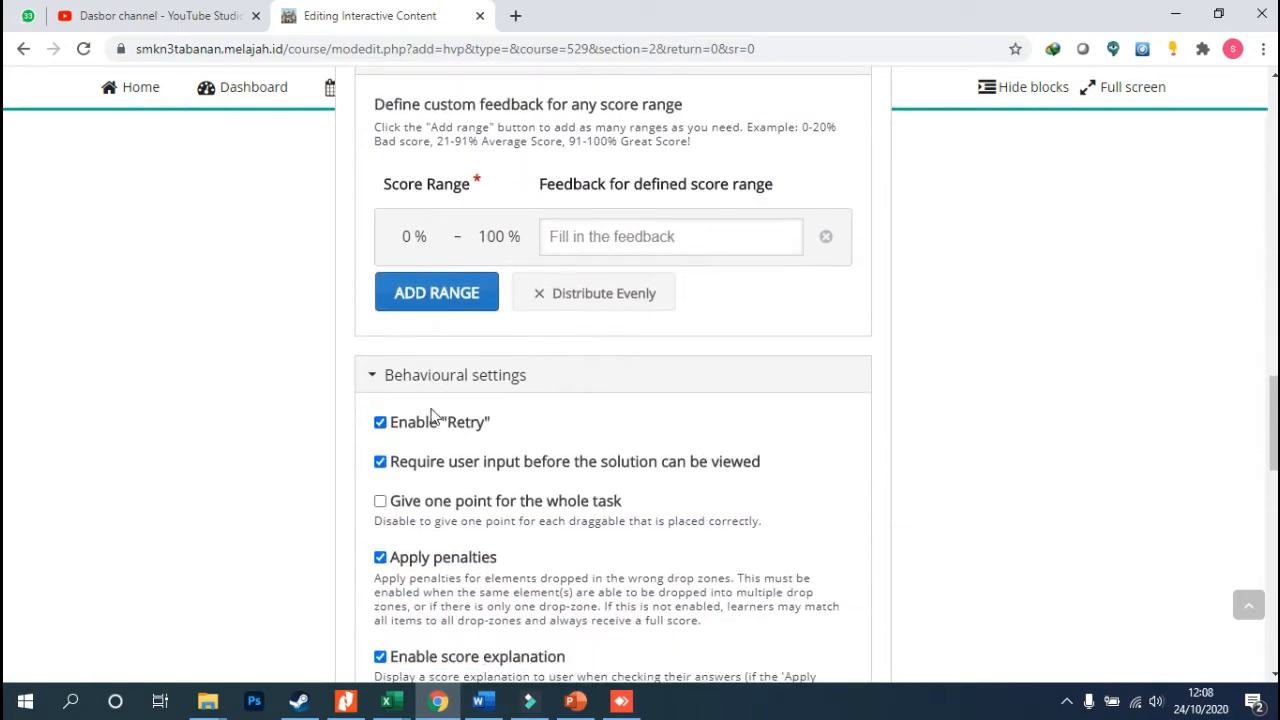
pyautogui.scroll(-4, 437, 425)
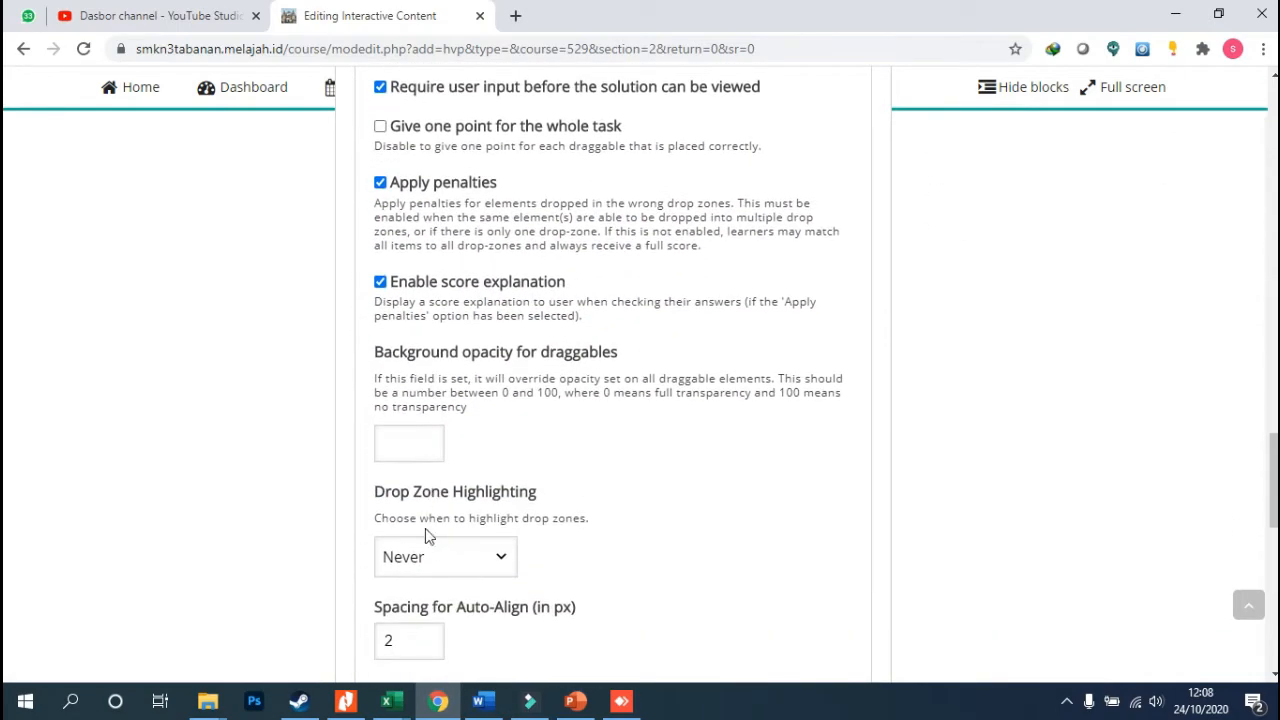
pyautogui.scroll(-2, 565, 450)
pyautogui.scroll(-2, 571, 434)
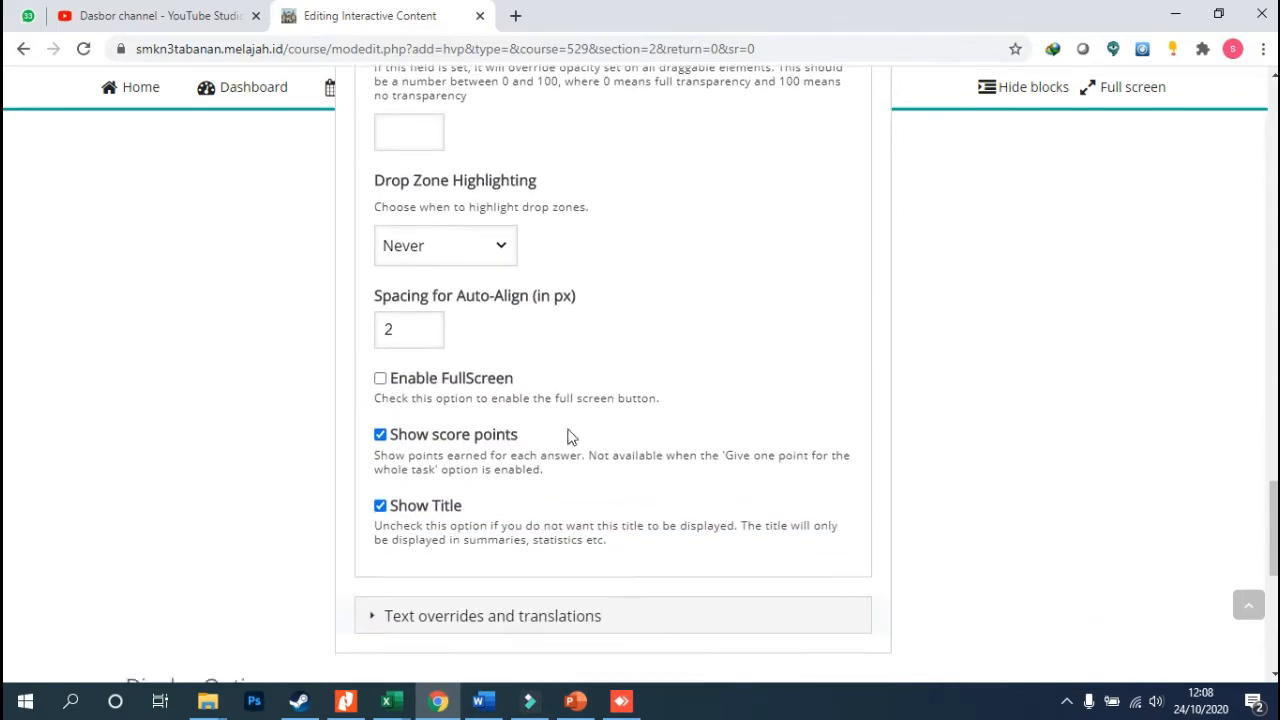
pyautogui.scroll(12, 568, 436)
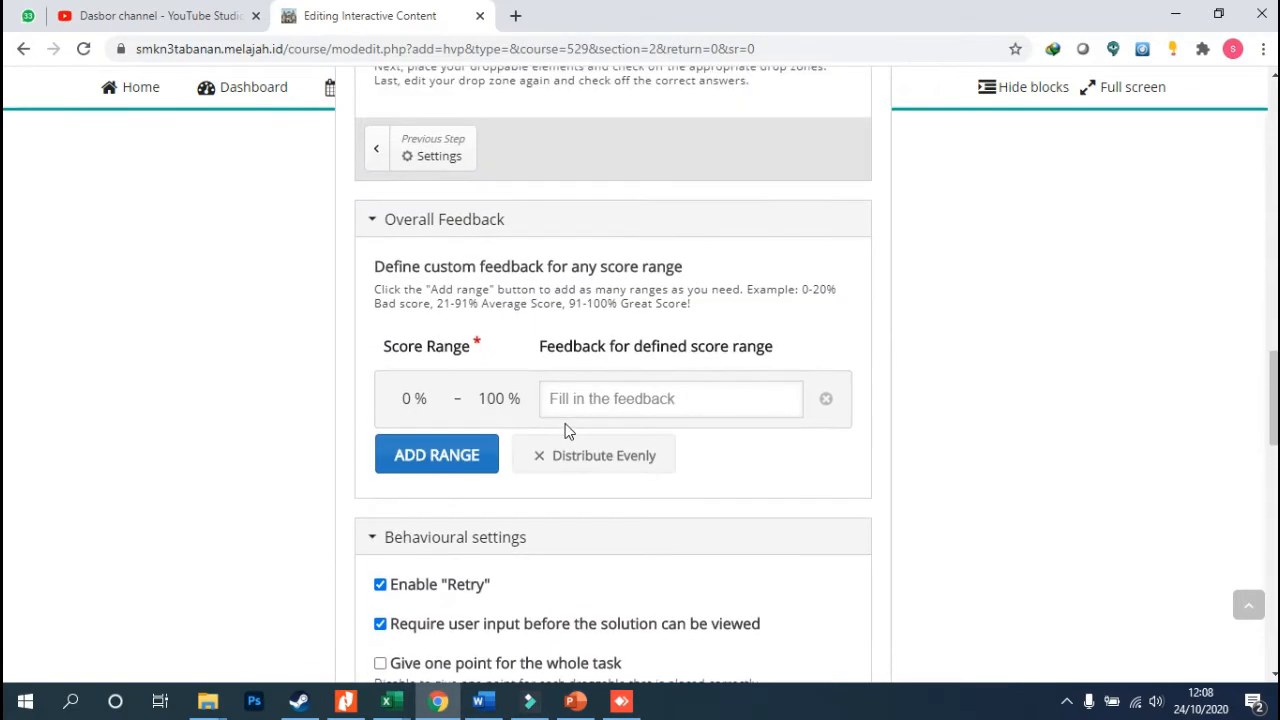
pyautogui.scroll(6, 570, 397)
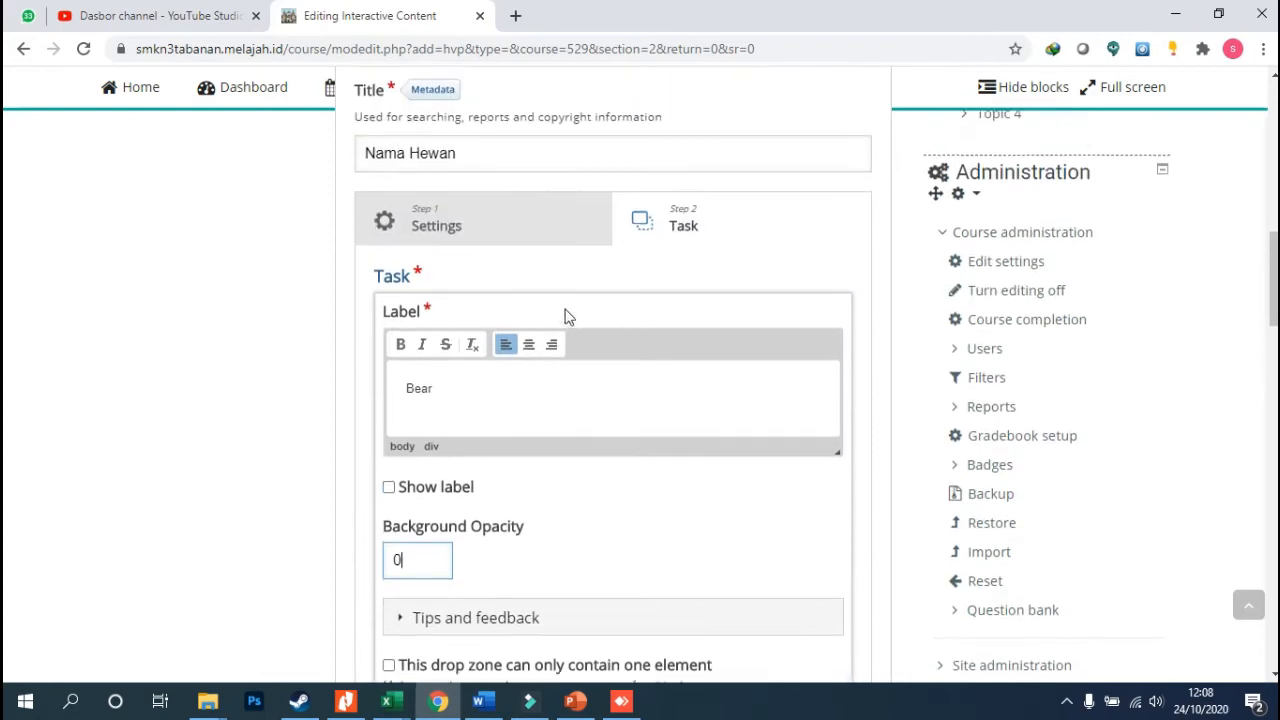
# Save the "Bear" drop zone and fit it into the empty table cell below the bear picture
pyautogui.scroll(-4, 657, 408)
pyautogui.click(803, 423)
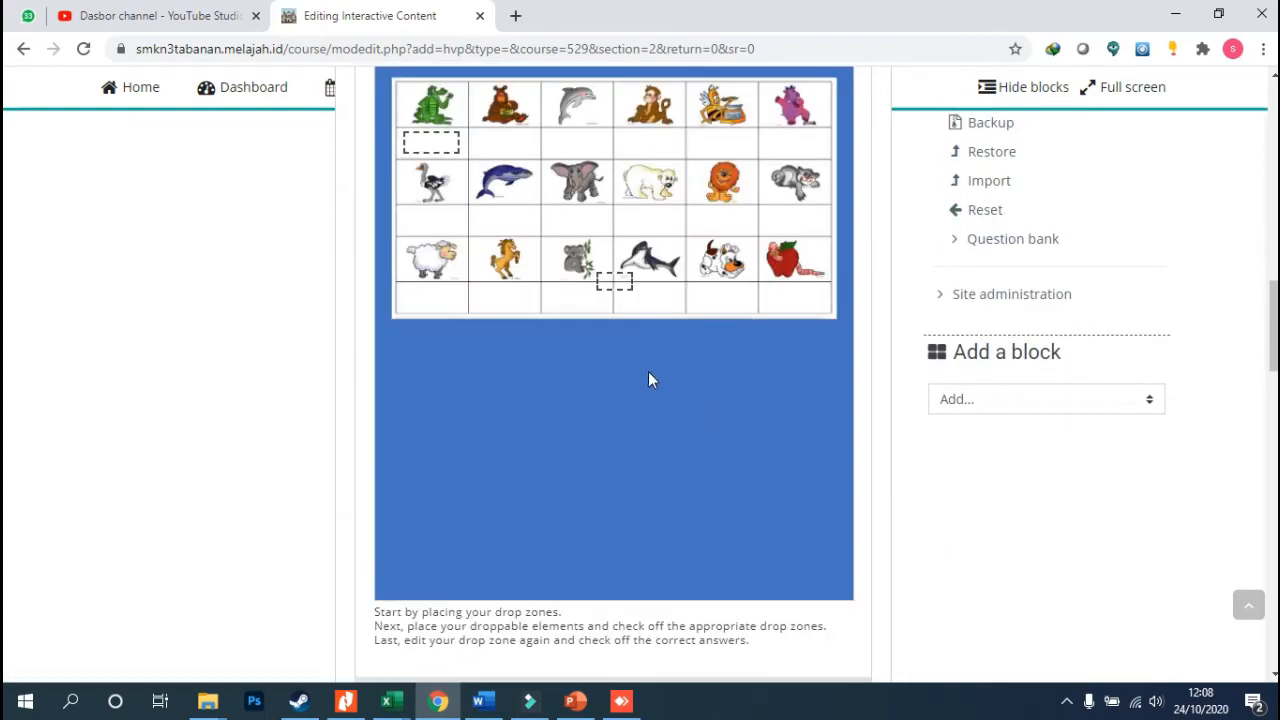
pyautogui.scroll(1, 640, 377)
pyautogui.scroll(1, 631, 369)
pyautogui.moveTo(628, 374); pyautogui.dragTo(537, 235)
pyautogui.click(591, 245)
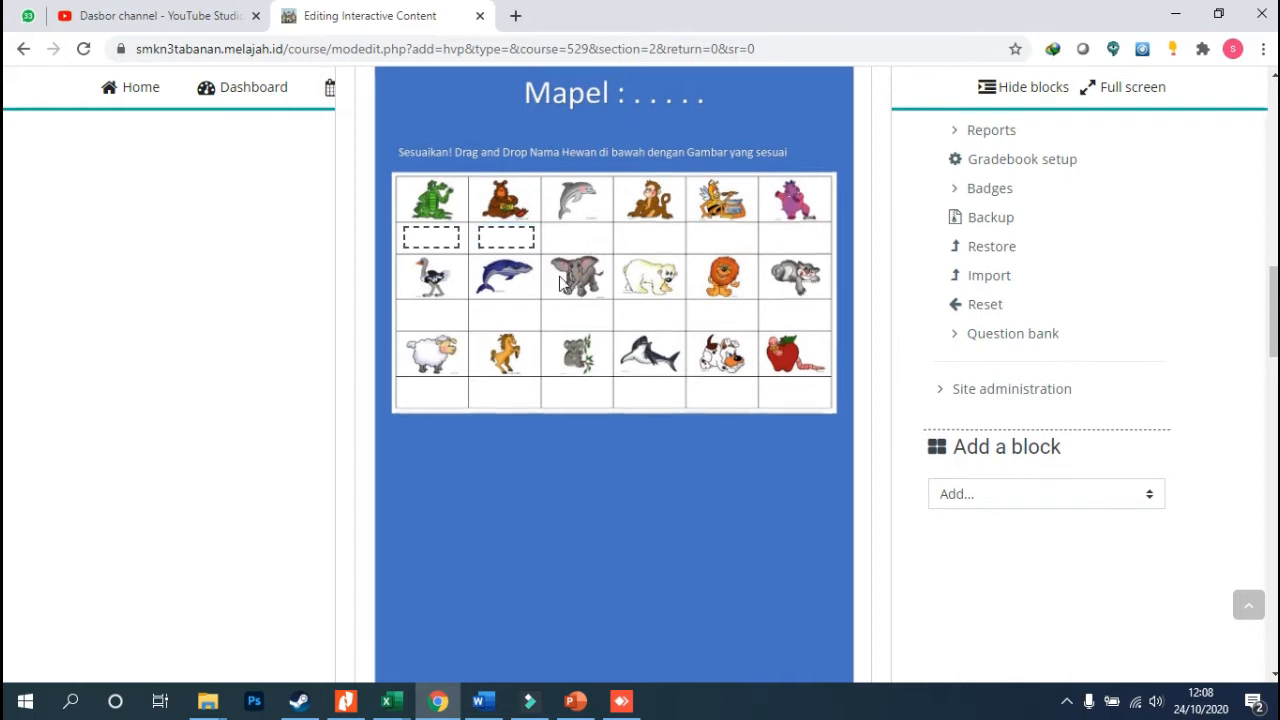
# Add a third drop zone labelled "Dolpin" and set its background opacity to 0
pyautogui.scroll(1, 560, 283)
pyautogui.scroll(-1, 489, 142)
pyautogui.scroll(1, 489, 142)
pyautogui.click(394, 129)
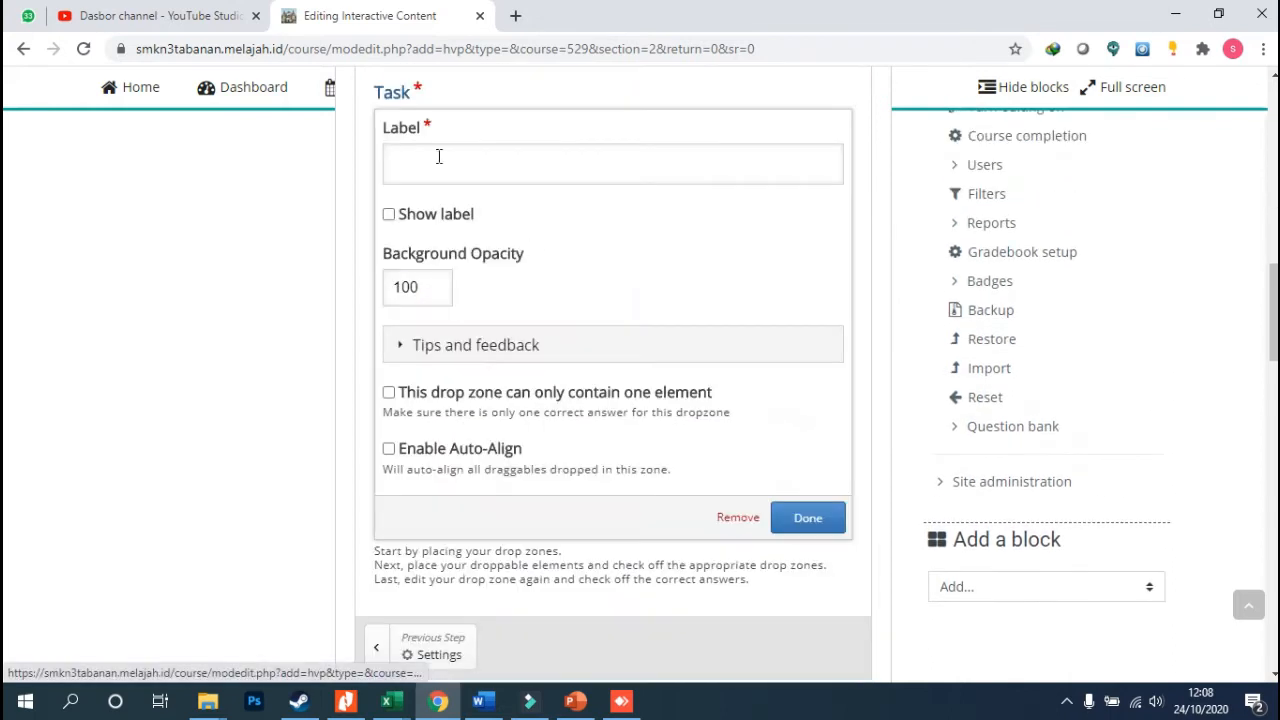
pyautogui.click(440, 177)
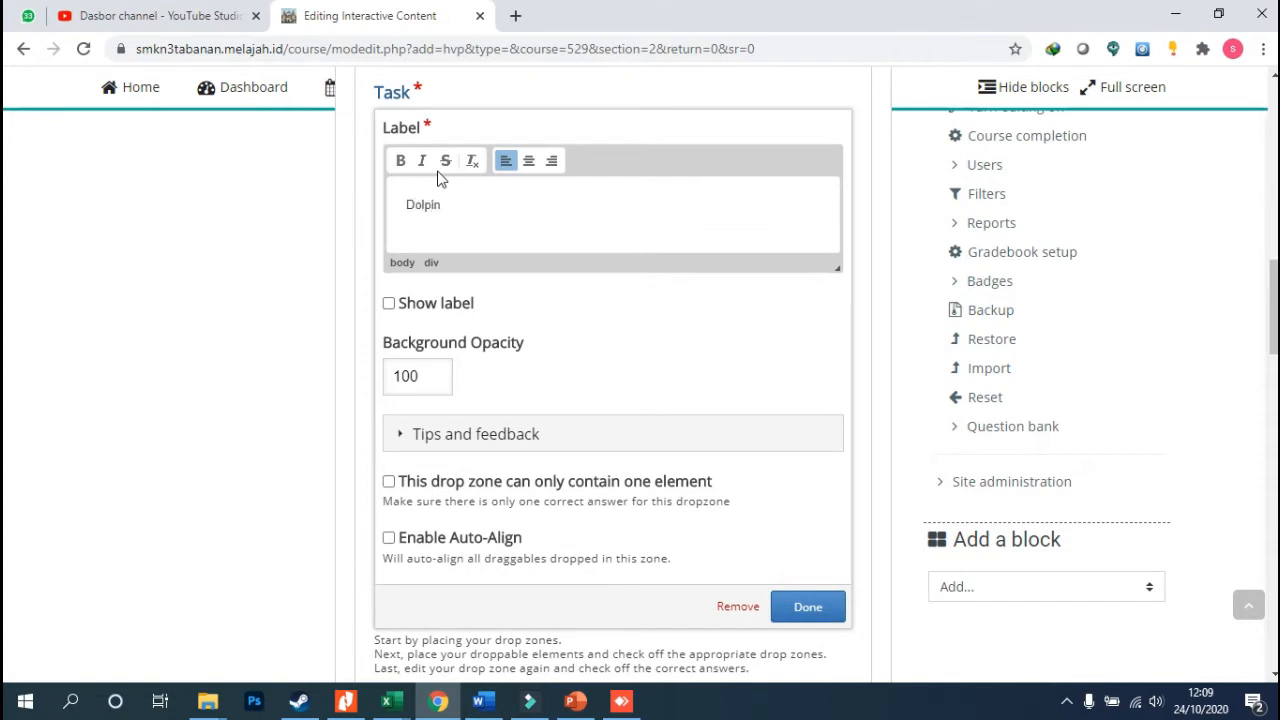
pyautogui.moveTo(415, 376); pyautogui.dragTo(356, 383)
pyautogui.write('0')
# Look through the remaining feedback, behavioural and display settings below the "Dolpin" drop zone form
pyautogui.scroll(-1, 568, 416)
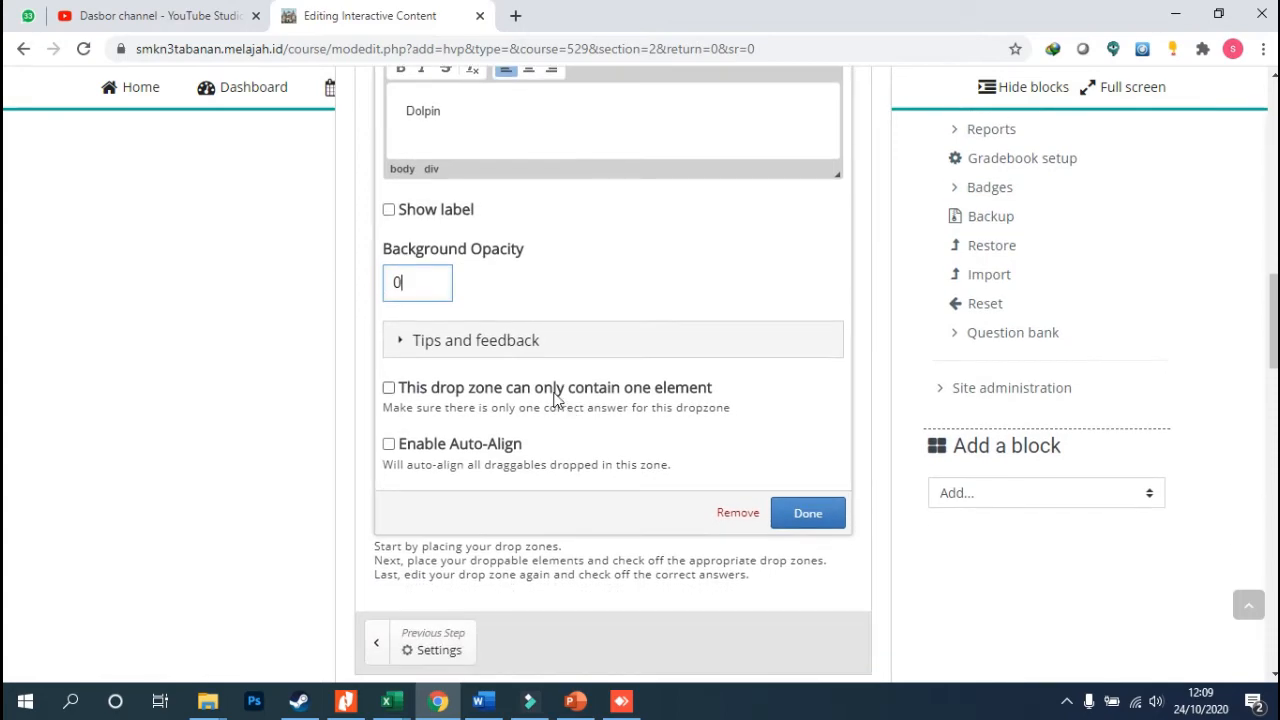
pyautogui.scroll(-5, 457, 383)
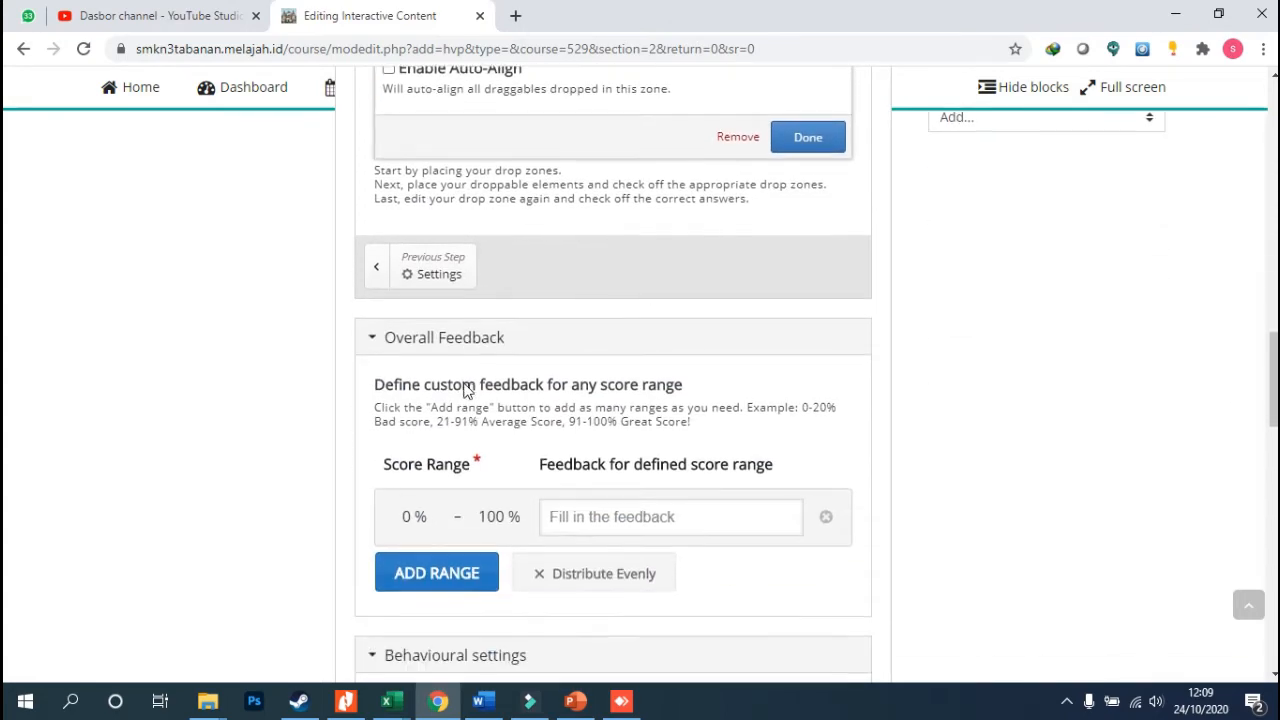
pyautogui.scroll(-2, 463, 390)
pyautogui.scroll(-4, 457, 386)
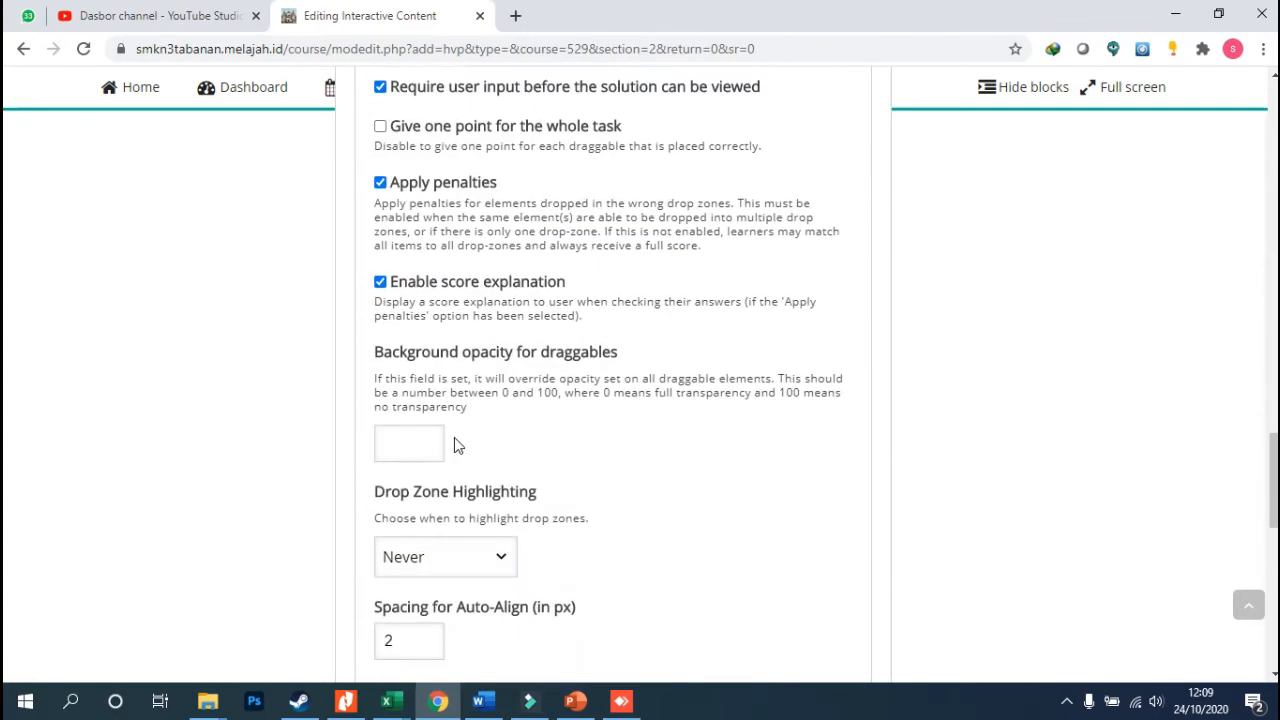
pyautogui.scroll(-2, 400, 420)
pyautogui.scroll(-4, 546, 380)
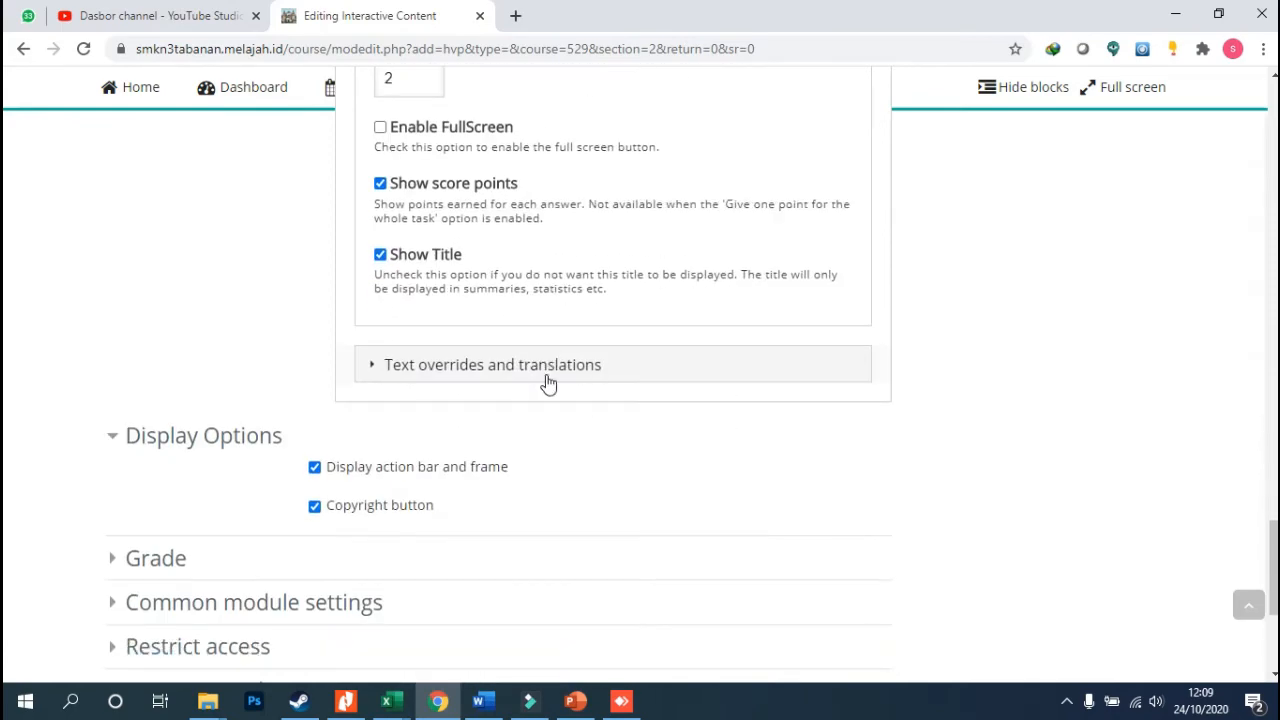
pyautogui.scroll(1, 600, 350)
pyautogui.scroll(10, 633, 331)
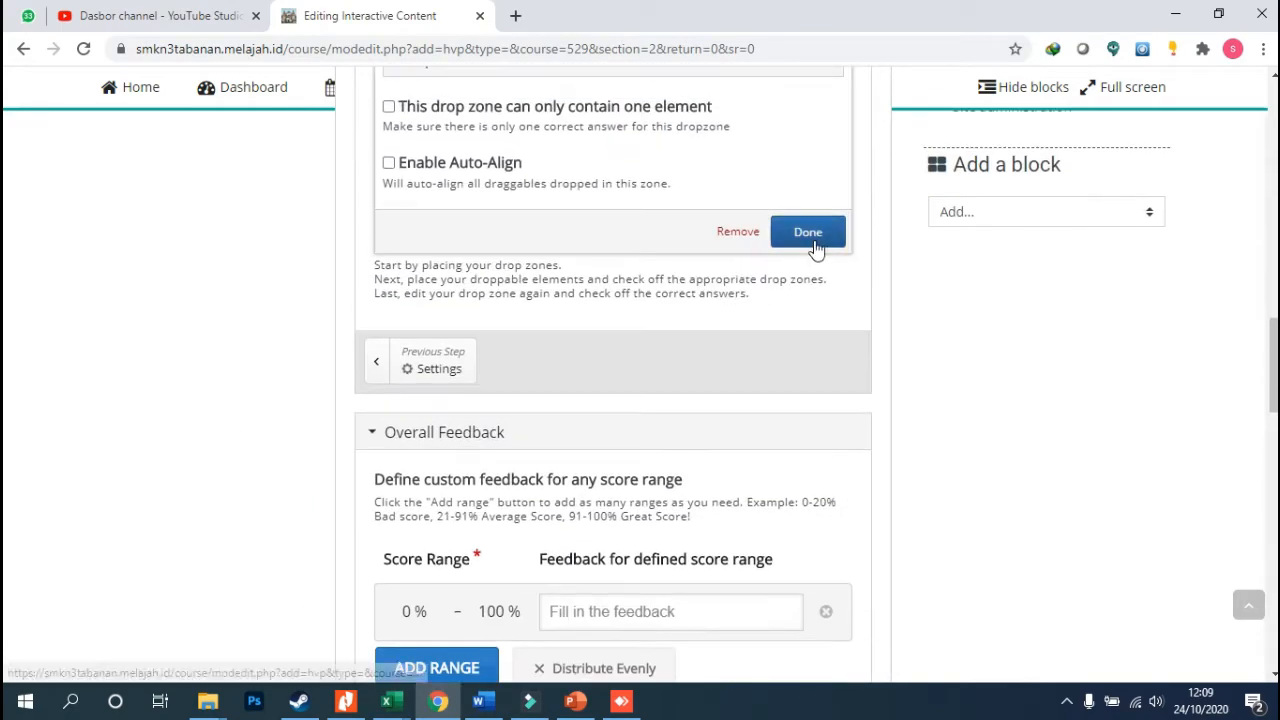
# Save the "Dolpin" drop zone and fit it, about 60 × 24 in size, into the cell below the dolphin picture
pyautogui.click(814, 245)
pyautogui.scroll(3, 611, 390)
pyautogui.moveTo(611, 388); pyautogui.dragTo(556, 237)
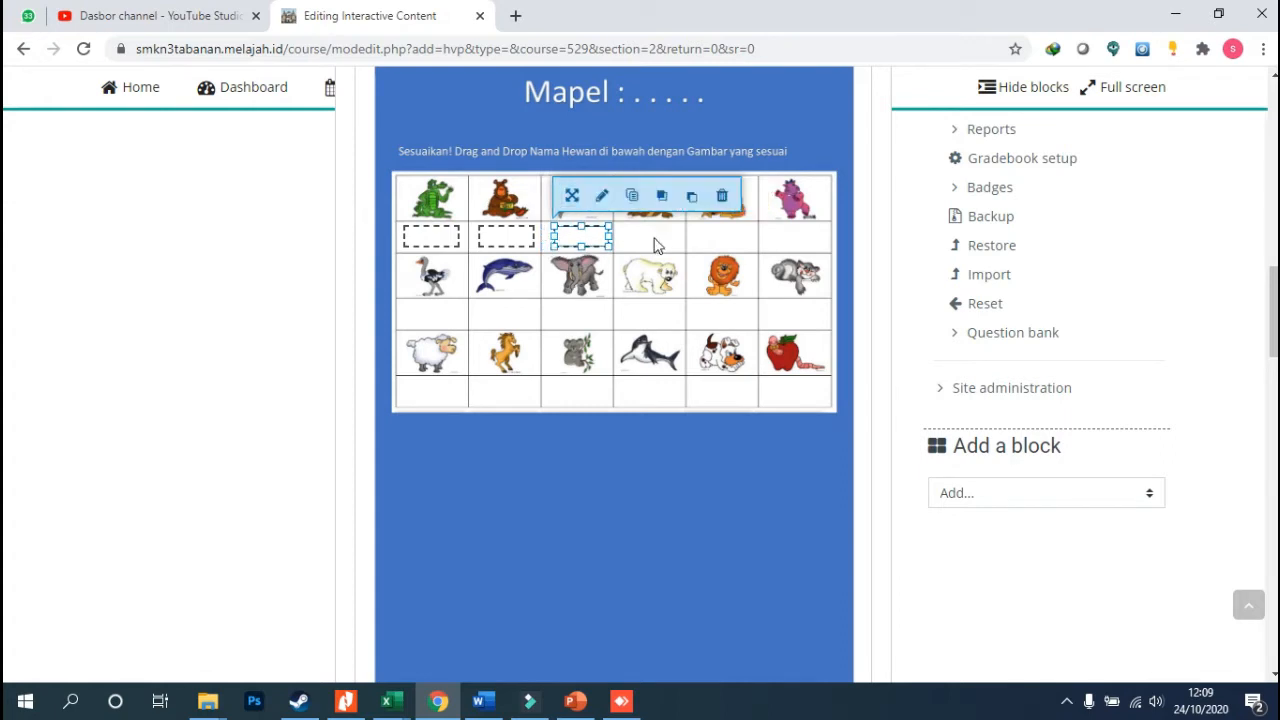
# Nudge the drop zone below the dolphin slightly left to position 187, 181 and deselect it
pyautogui.click(654, 241)
pyautogui.click(580, 241)
pyautogui.press('Left')
pyautogui.press('Left')
pyautogui.press('Left')
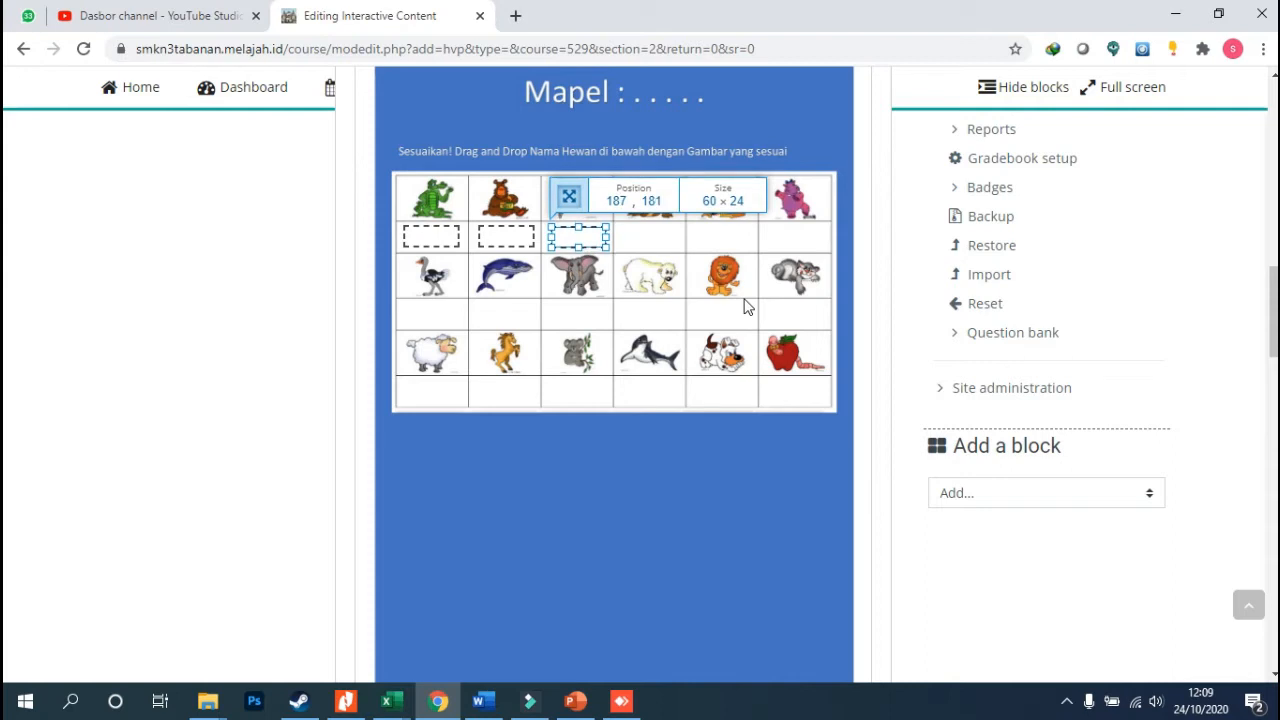
pyautogui.click(695, 496)
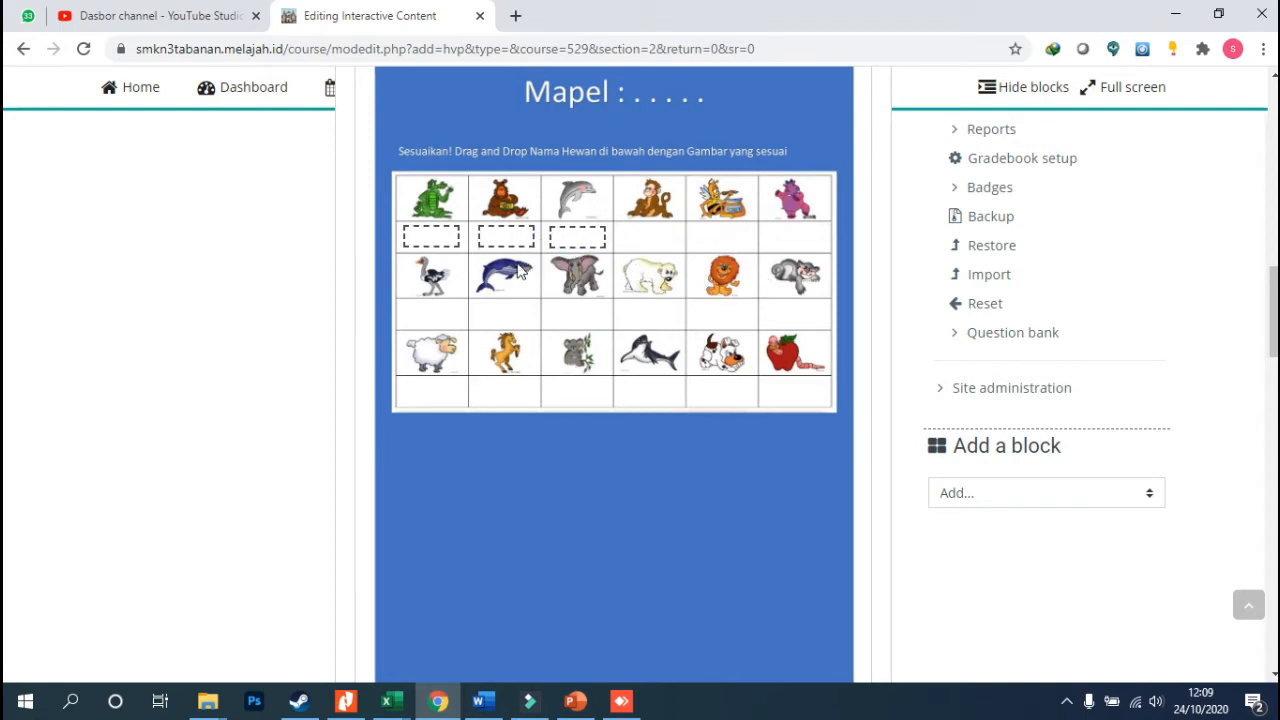
# Add a draggable text reading "Aligator" and allow it on all three drop zones
pyautogui.scroll(-1, 520, 434)
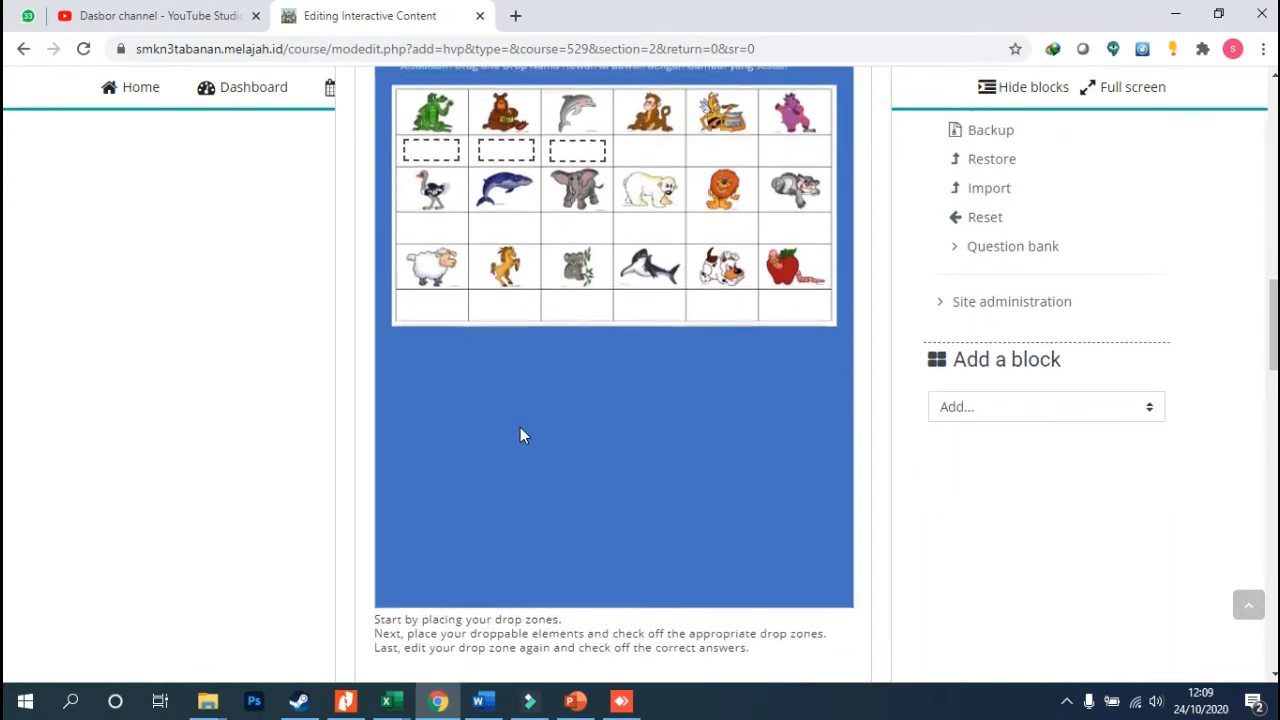
pyautogui.scroll(2, 520, 434)
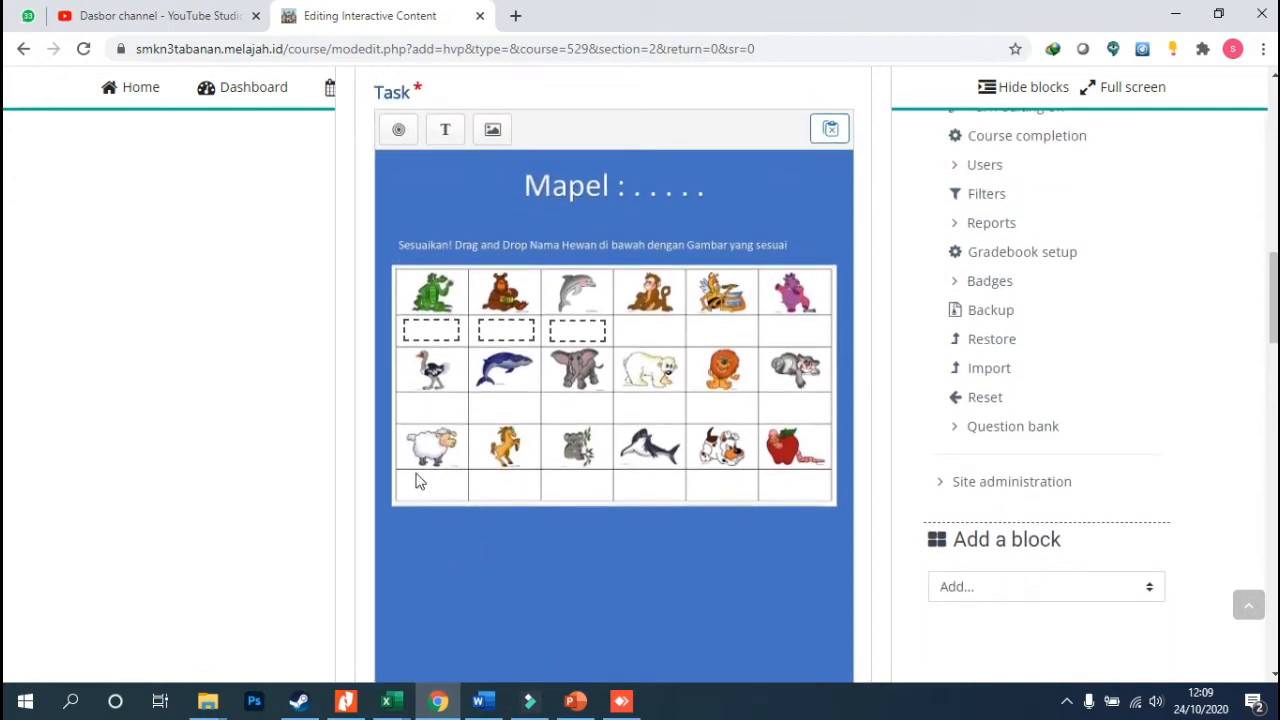
pyautogui.click(446, 132)
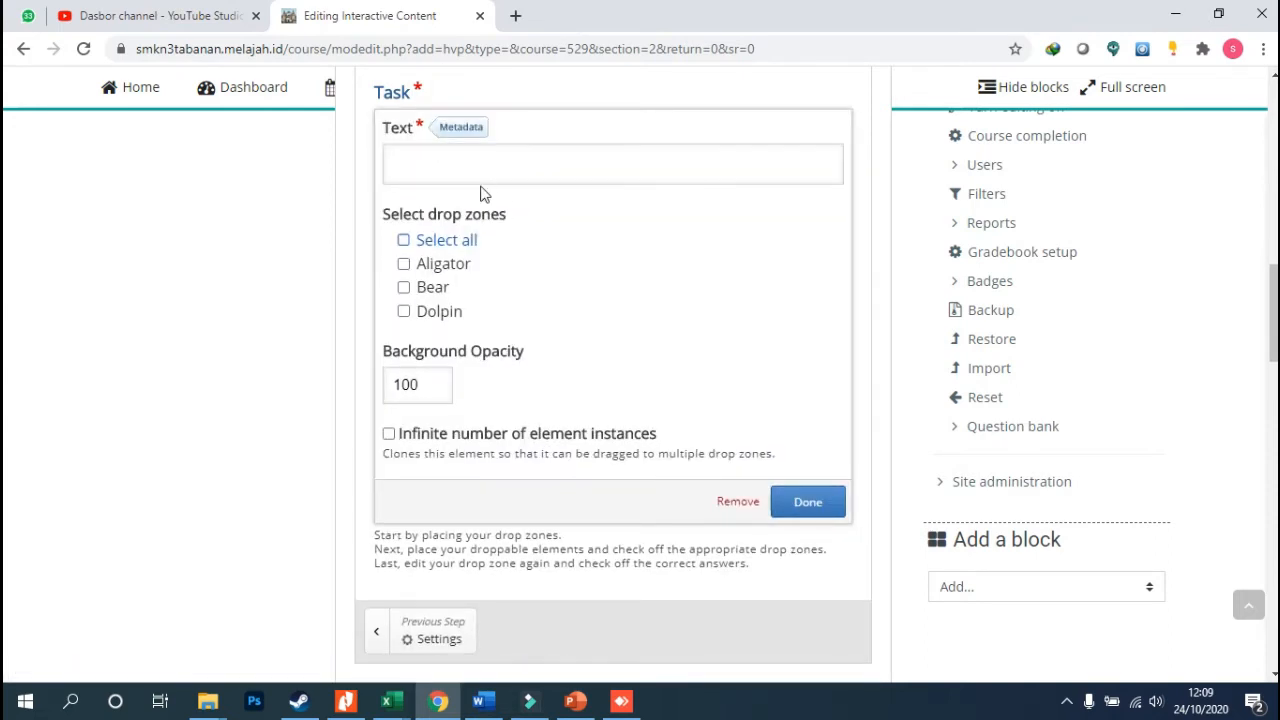
pyautogui.click(480, 172)
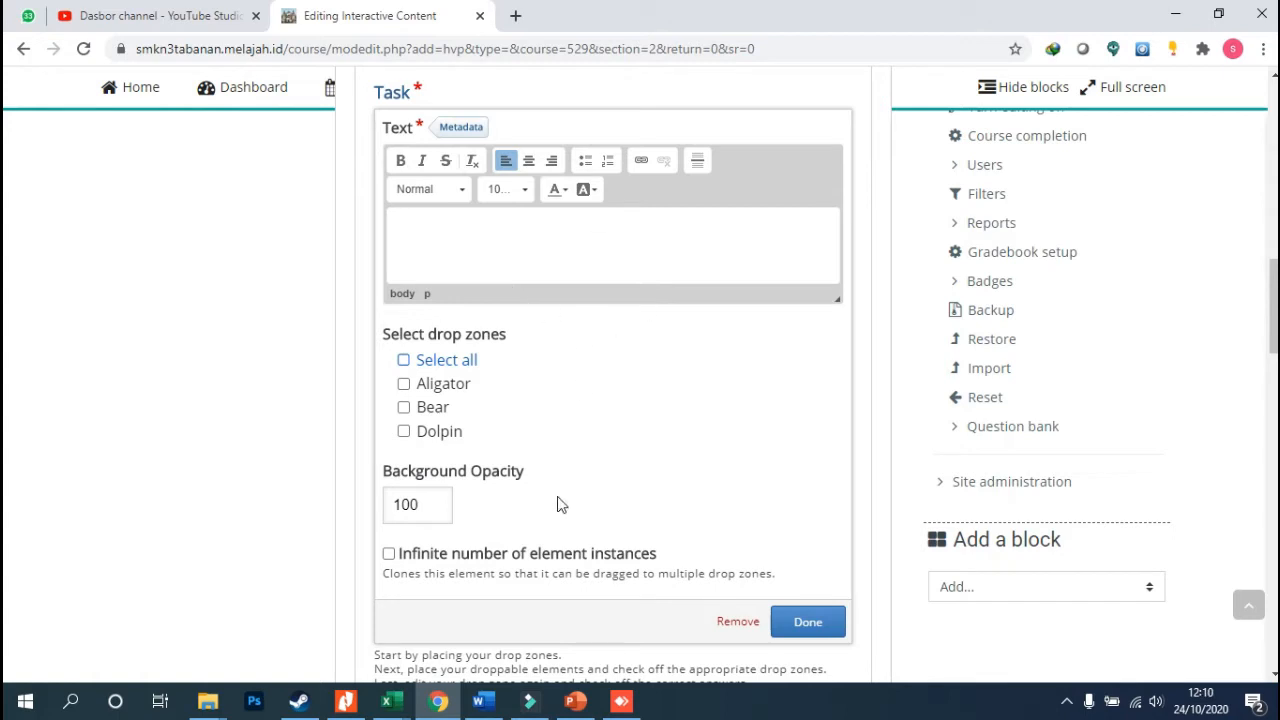
pyautogui.click(722, 625)
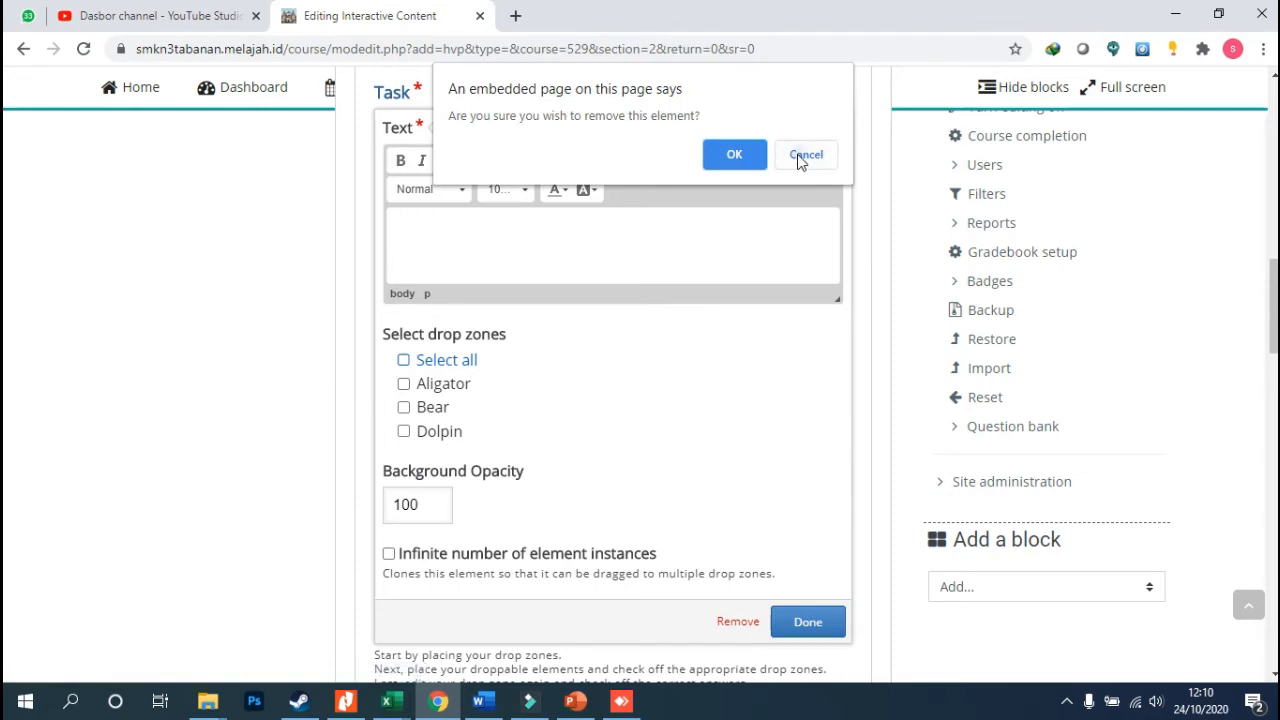
pyautogui.click(800, 158)
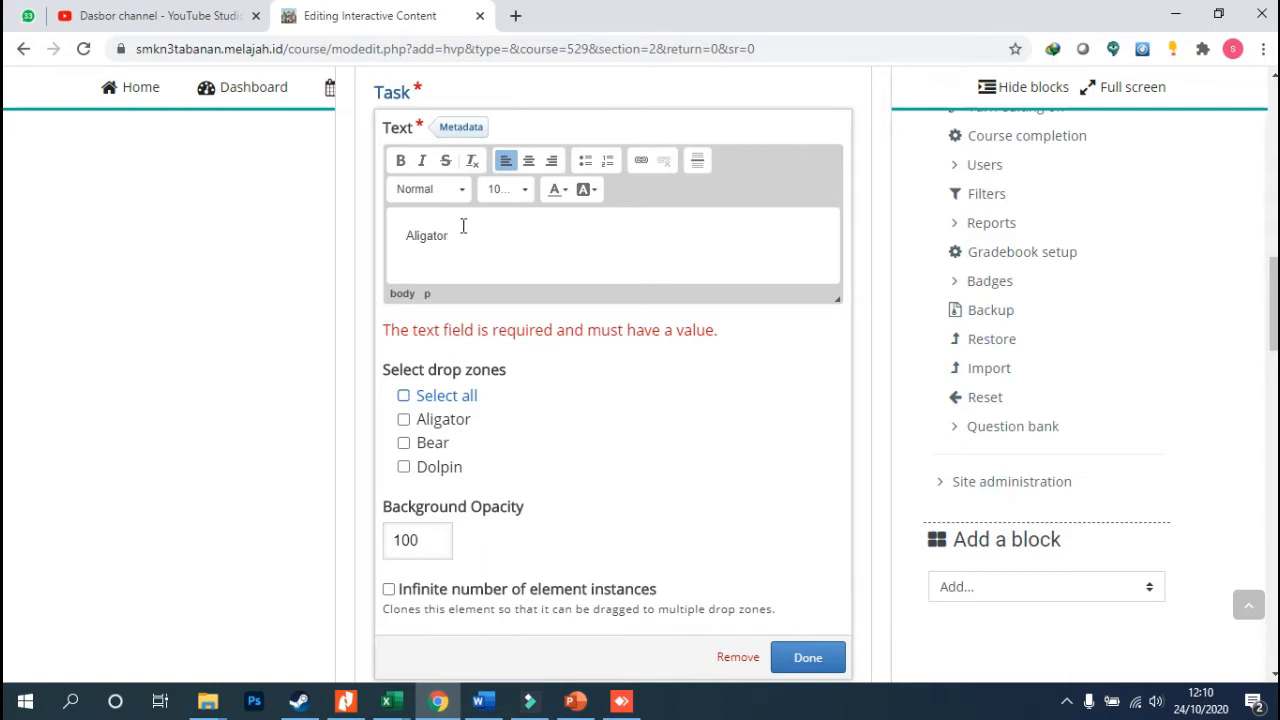
pyautogui.scroll(-1, 475, 250)
pyautogui.scroll(1, 533, 236)
pyautogui.click(639, 398)
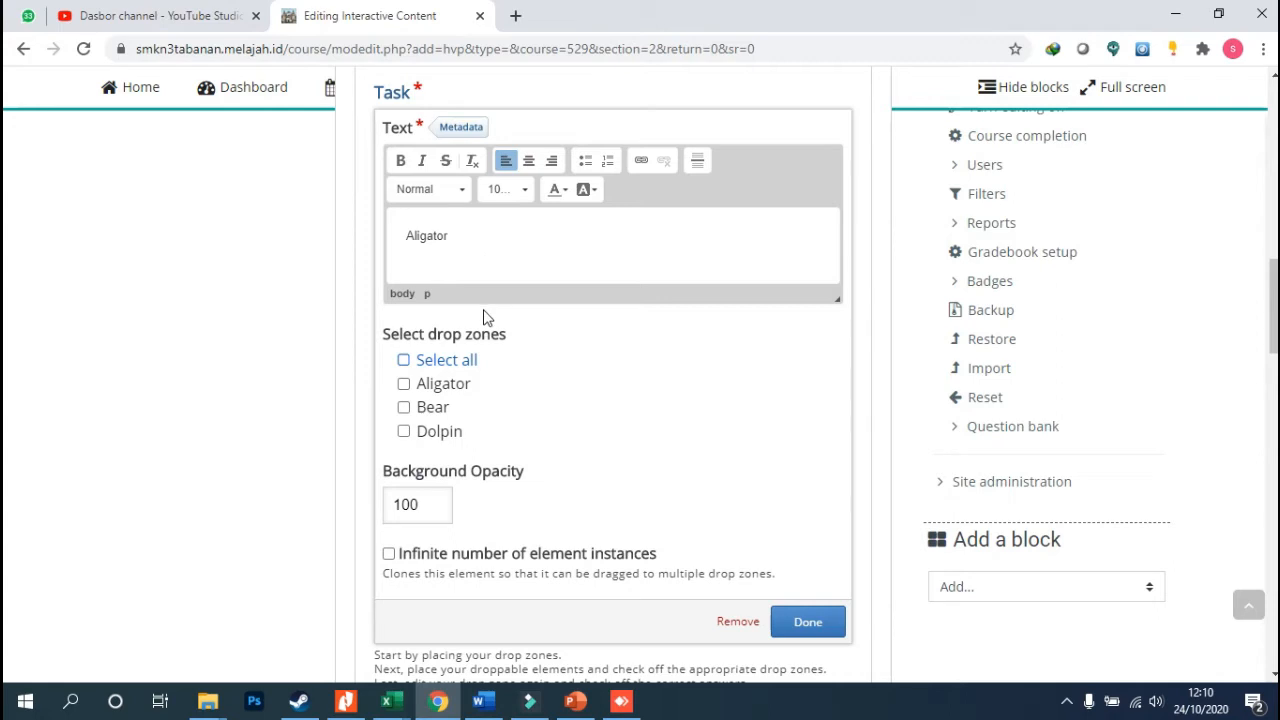
pyautogui.click(404, 362)
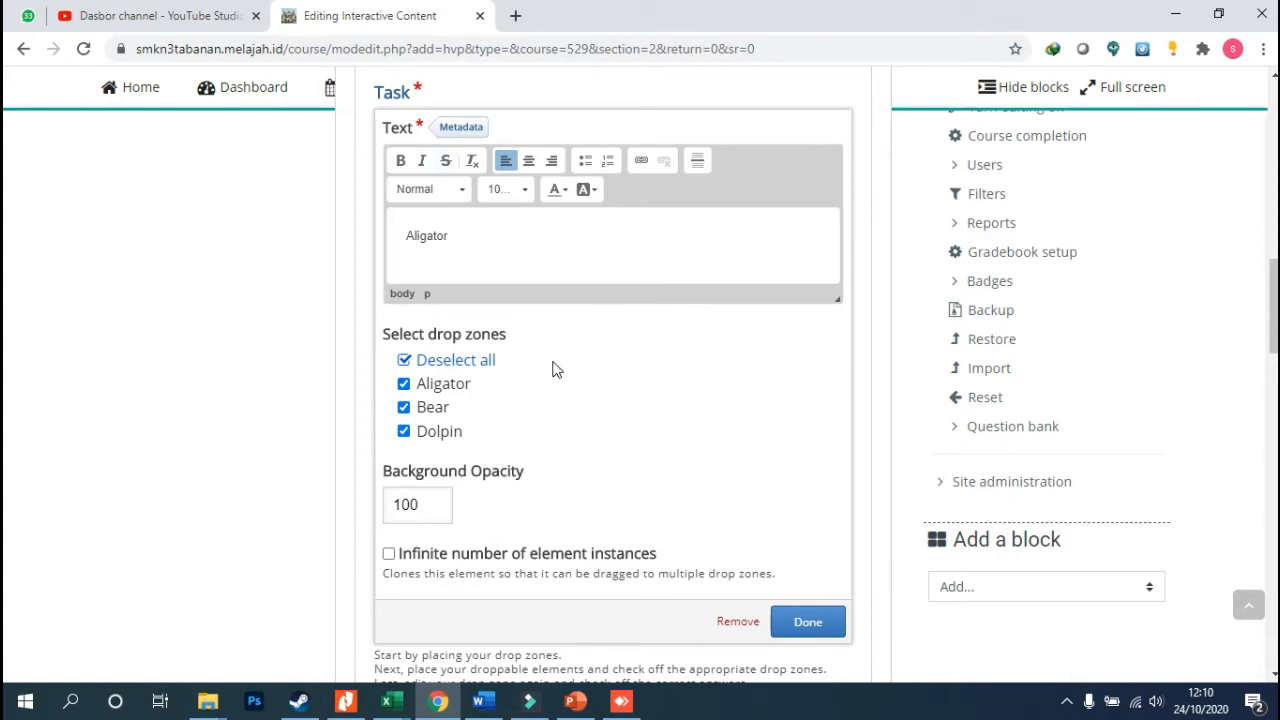
# Save the "Aligator" text and place it on the blue area just below the table's first column
pyautogui.scroll(-1, 489, 428)
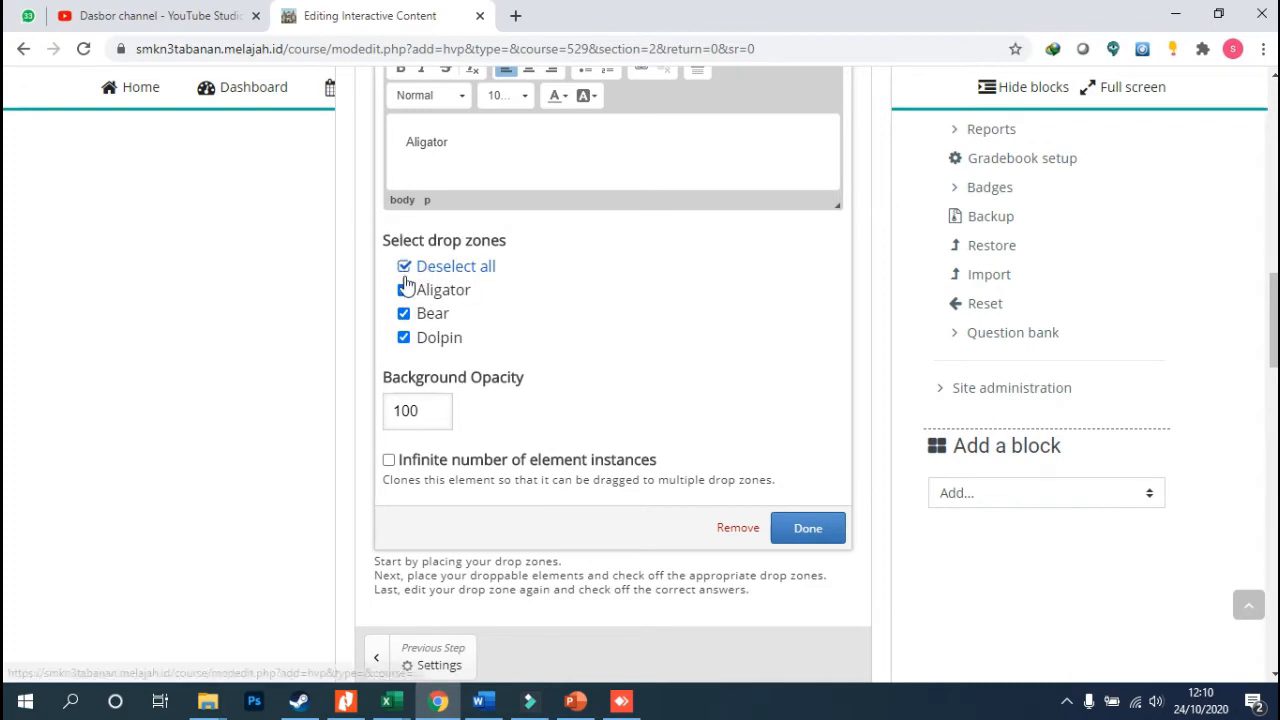
pyautogui.scroll(-2, 410, 288)
pyautogui.scroll(-6, 447, 291)
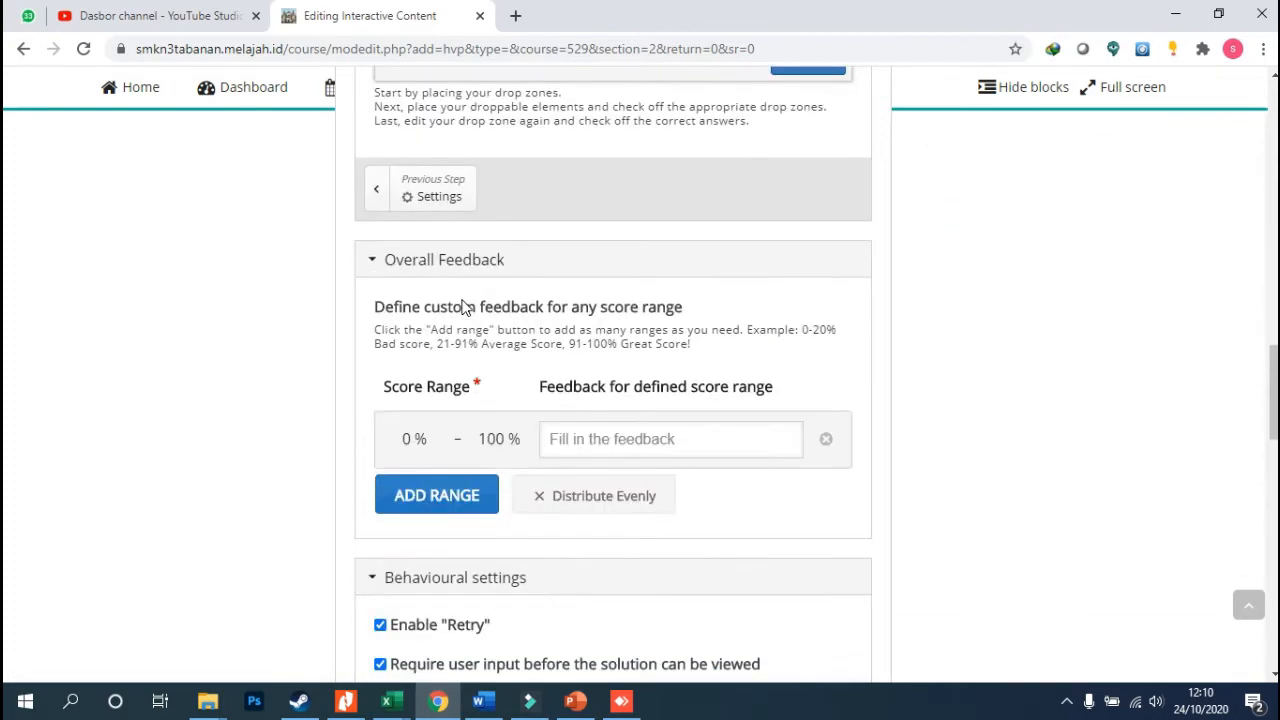
pyautogui.scroll(-3, 528, 372)
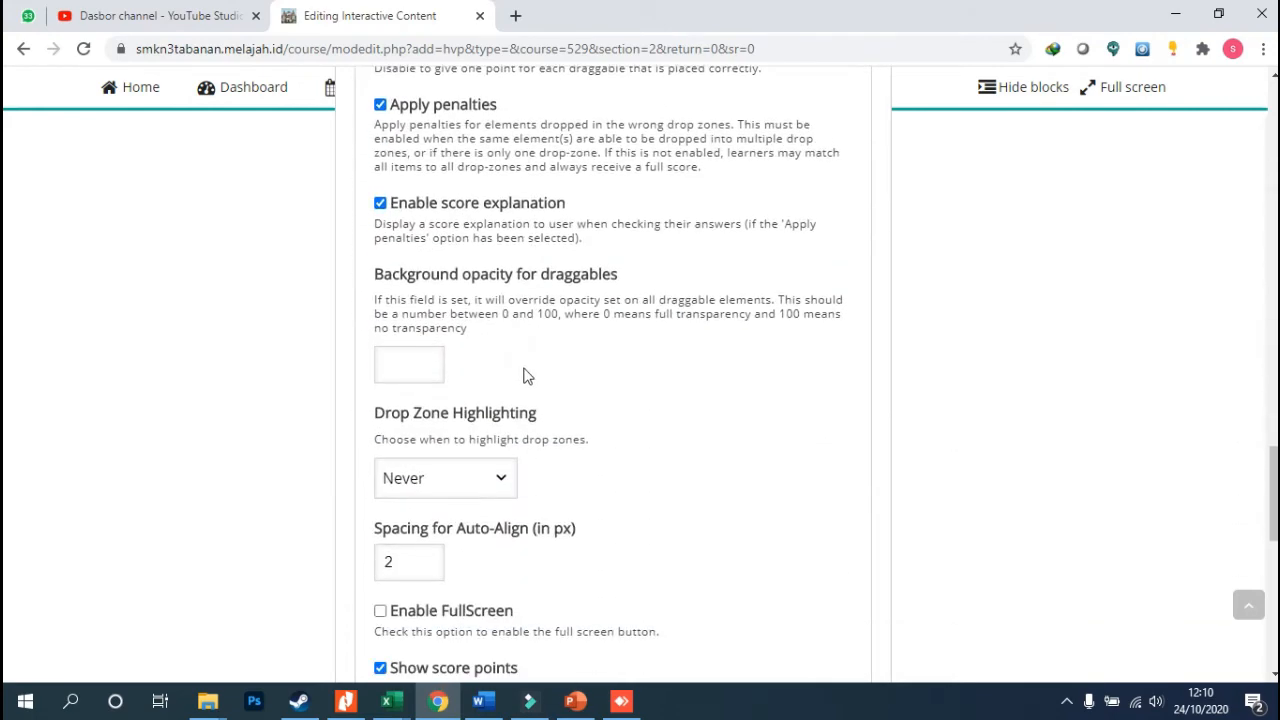
pyautogui.scroll(-2, 522, 378)
pyautogui.scroll(12, 686, 237)
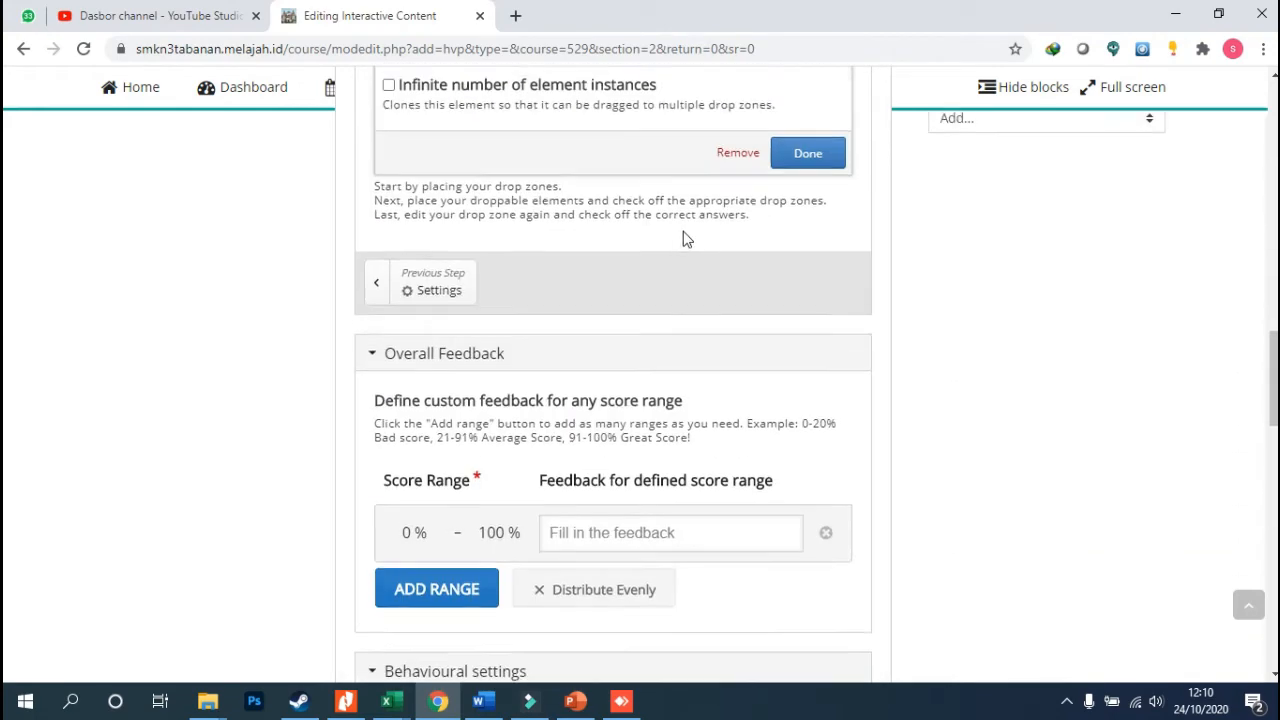
pyautogui.scroll(1, 729, 230)
pyautogui.click(823, 427)
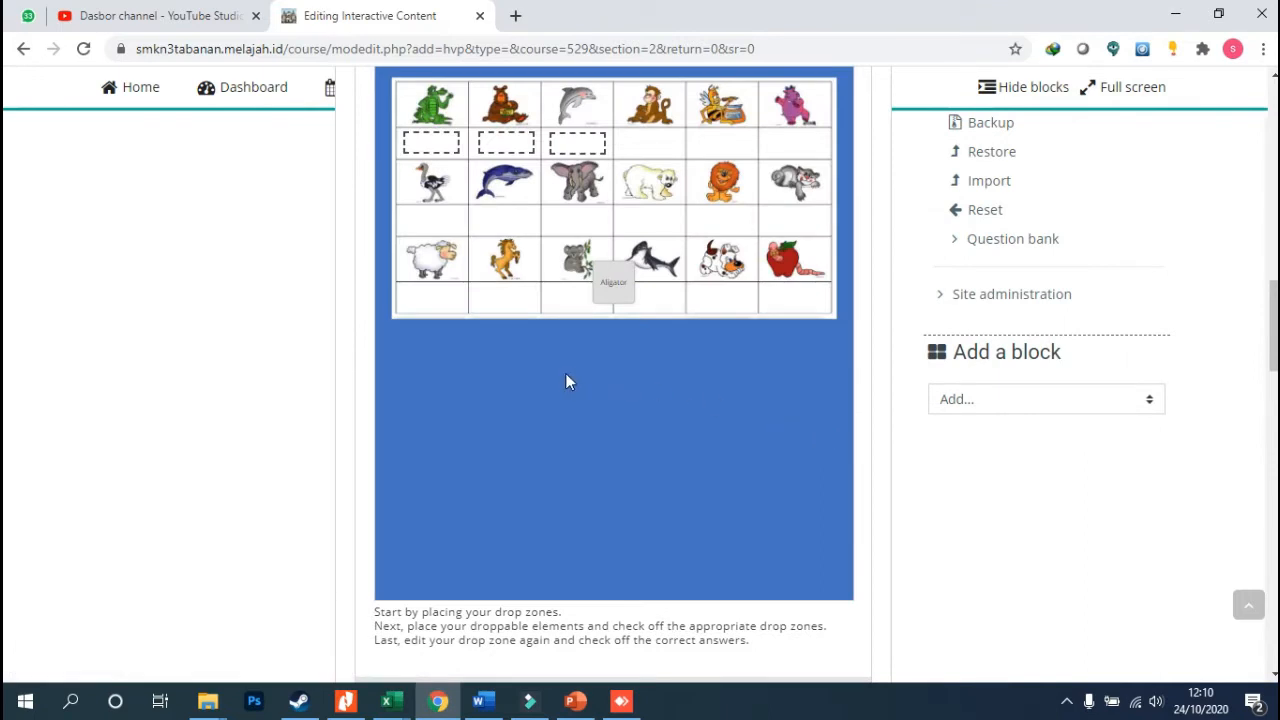
pyautogui.moveTo(609, 297); pyautogui.dragTo(404, 392)
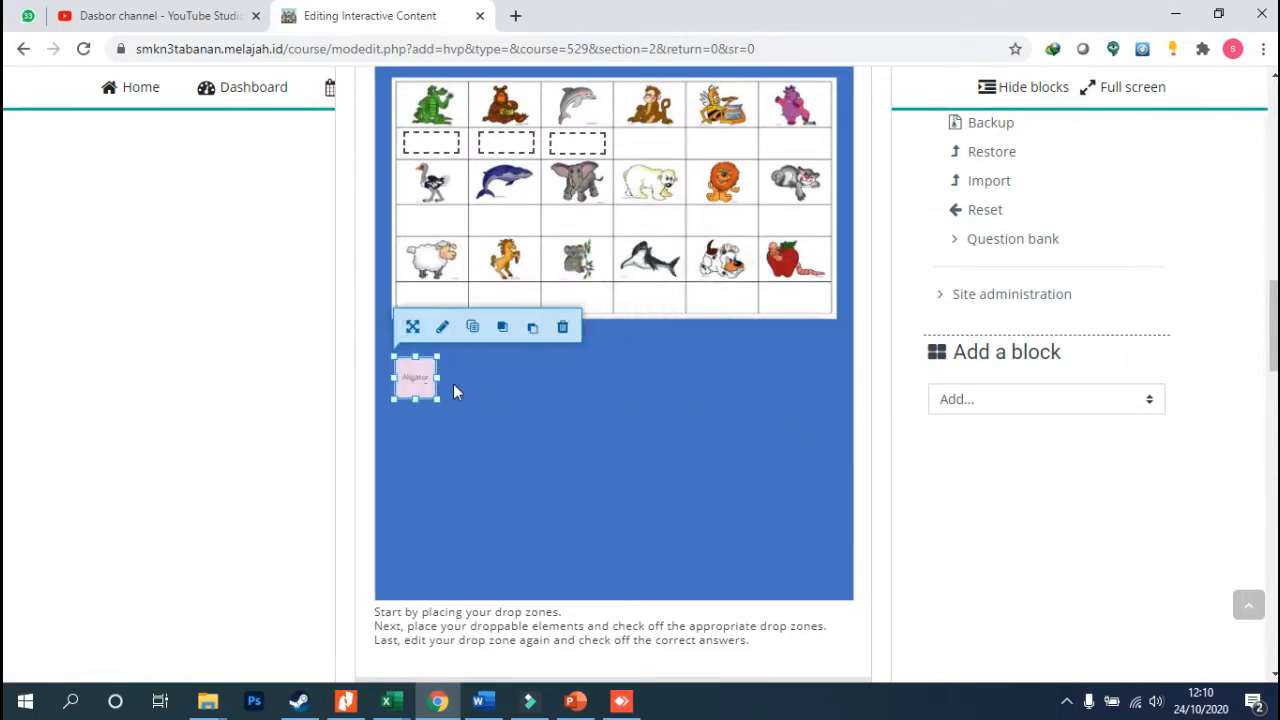
pyautogui.click(464, 401)
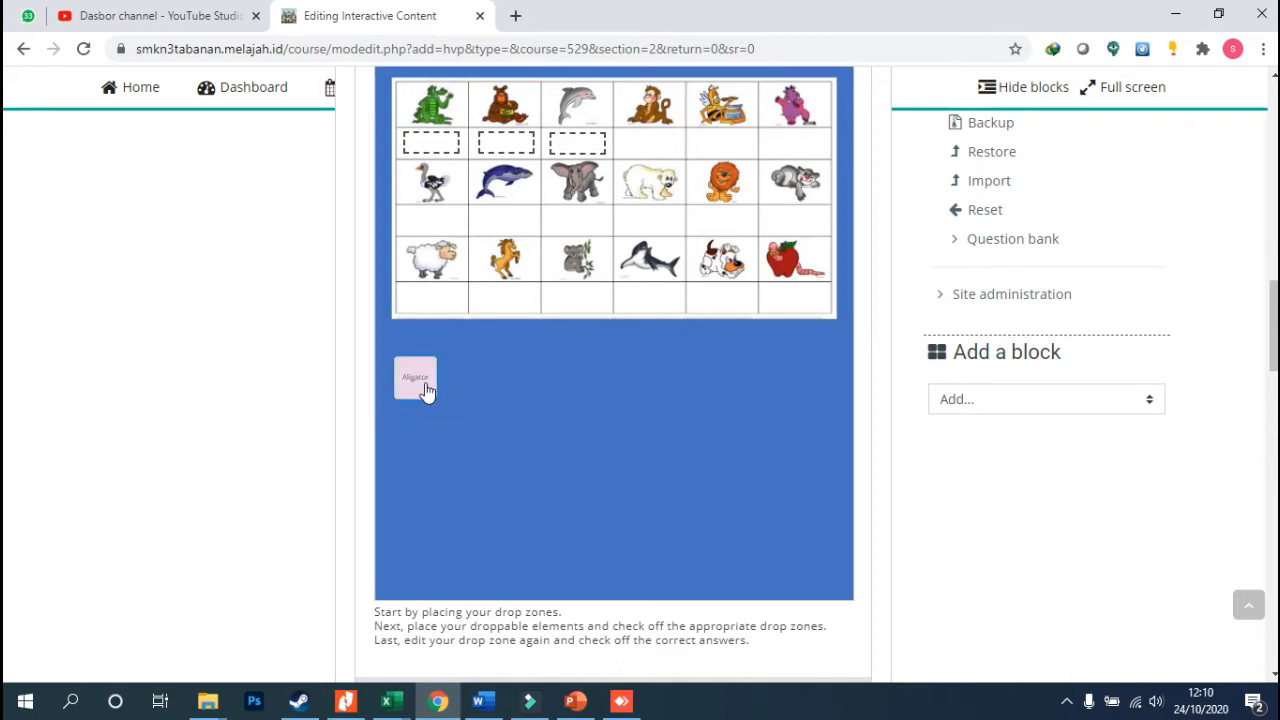
# Reshape the "Aligator" text into a flatter, slightly wider box and shift it slightly right under the first column
pyautogui.click(422, 386)
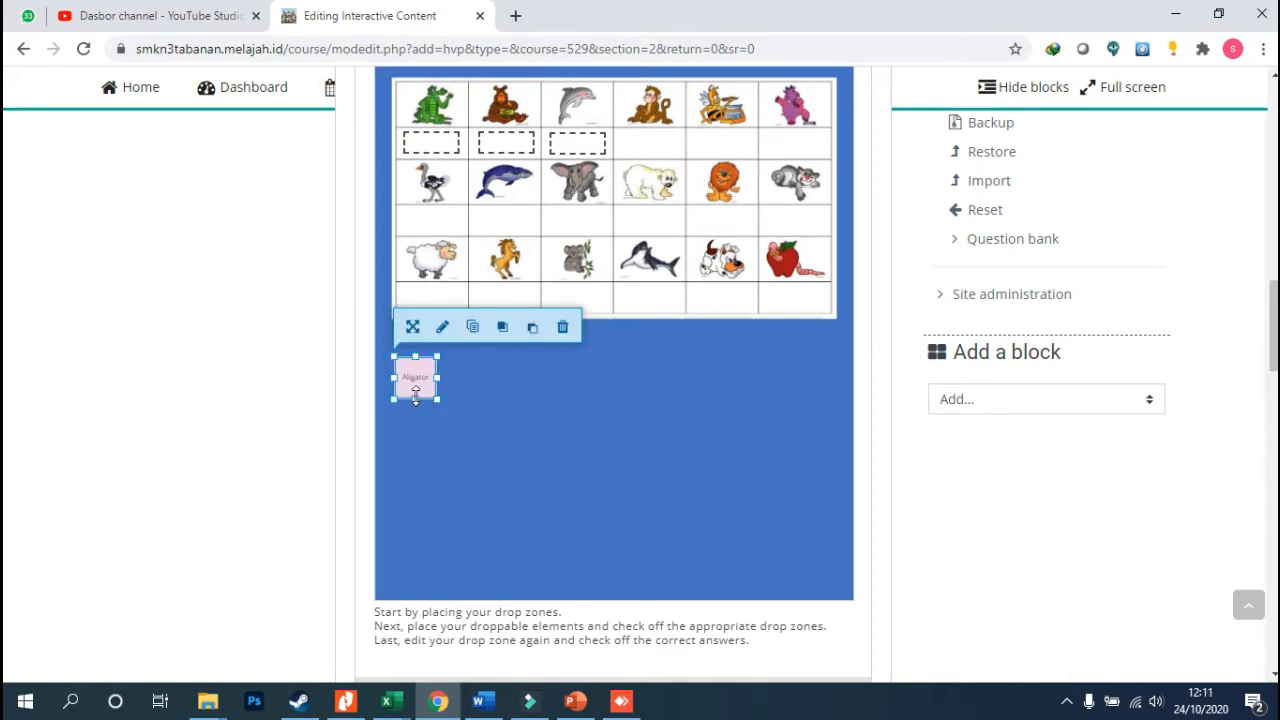
pyautogui.moveTo(415, 398)
pyautogui.mouseDown()
pyautogui.moveTo(415, 357)
pyautogui.moveTo(420, 378)
pyautogui.moveTo(442, 371)
pyautogui.moveTo(426, 381)
pyautogui.mouseUp()
pyautogui.click(468, 381)
pyautogui.click(430, 383)
pyautogui.click(487, 385)
pyautogui.click(478, 437)
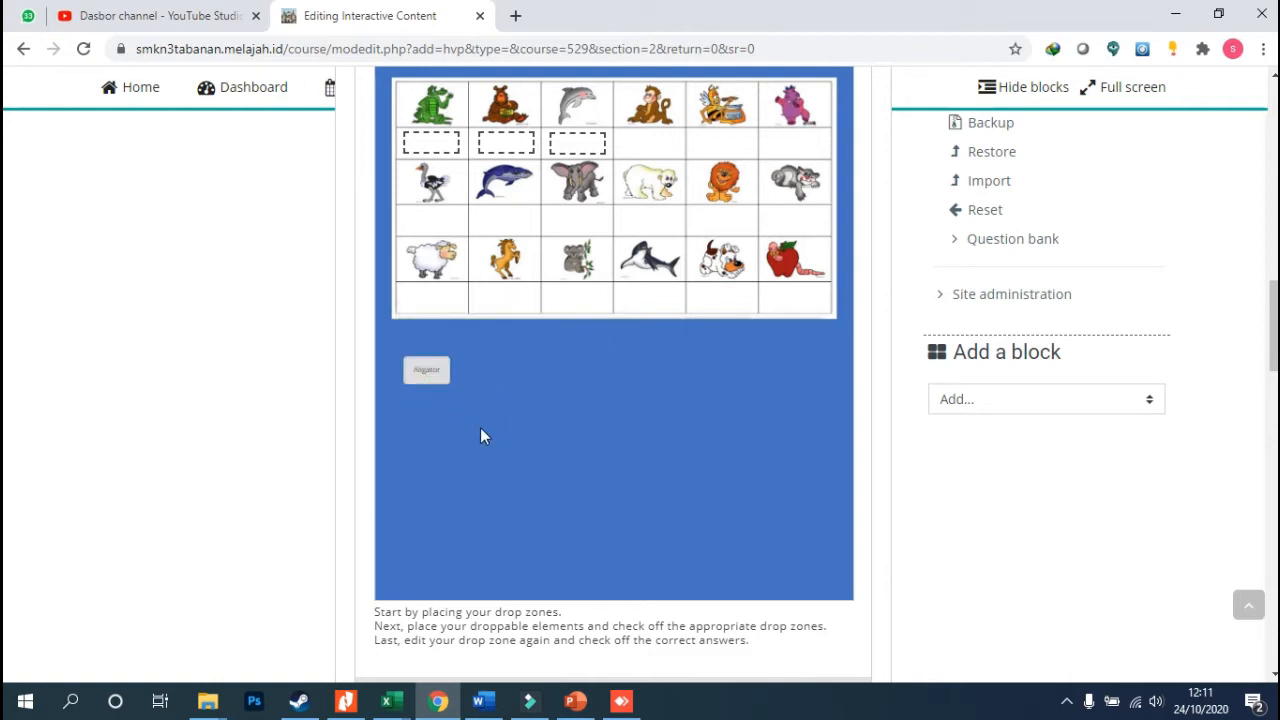
# Add and save a draggable text reading "Bear" that is allowed on all three drop zones
pyautogui.scroll(2, 497, 425)
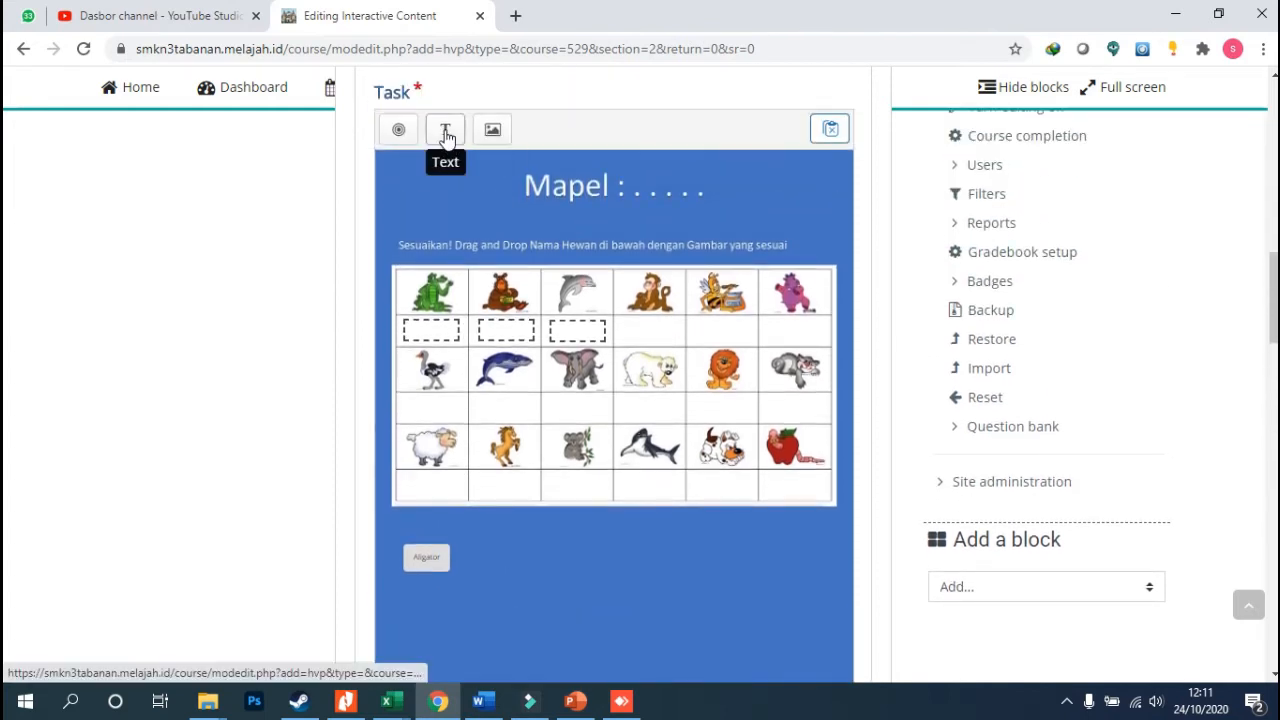
pyautogui.click(445, 133)
pyautogui.click(406, 173)
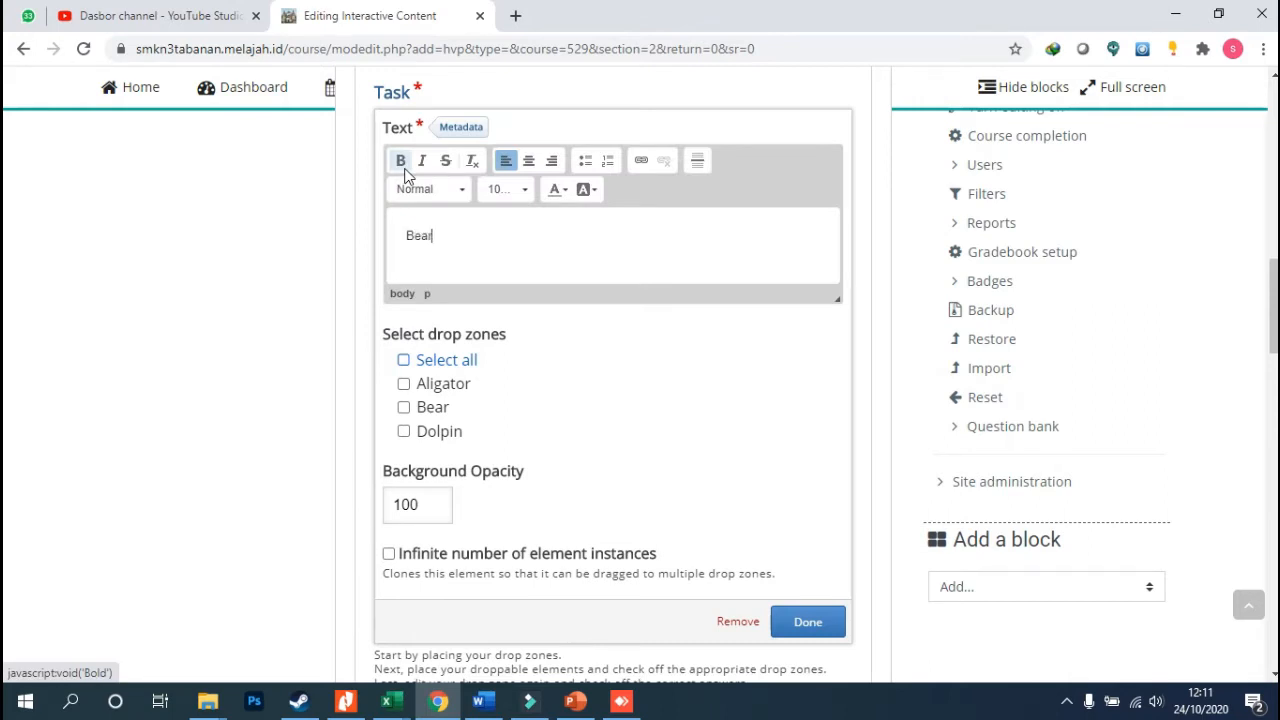
pyautogui.click(403, 361)
pyautogui.scroll(-4, 560, 365)
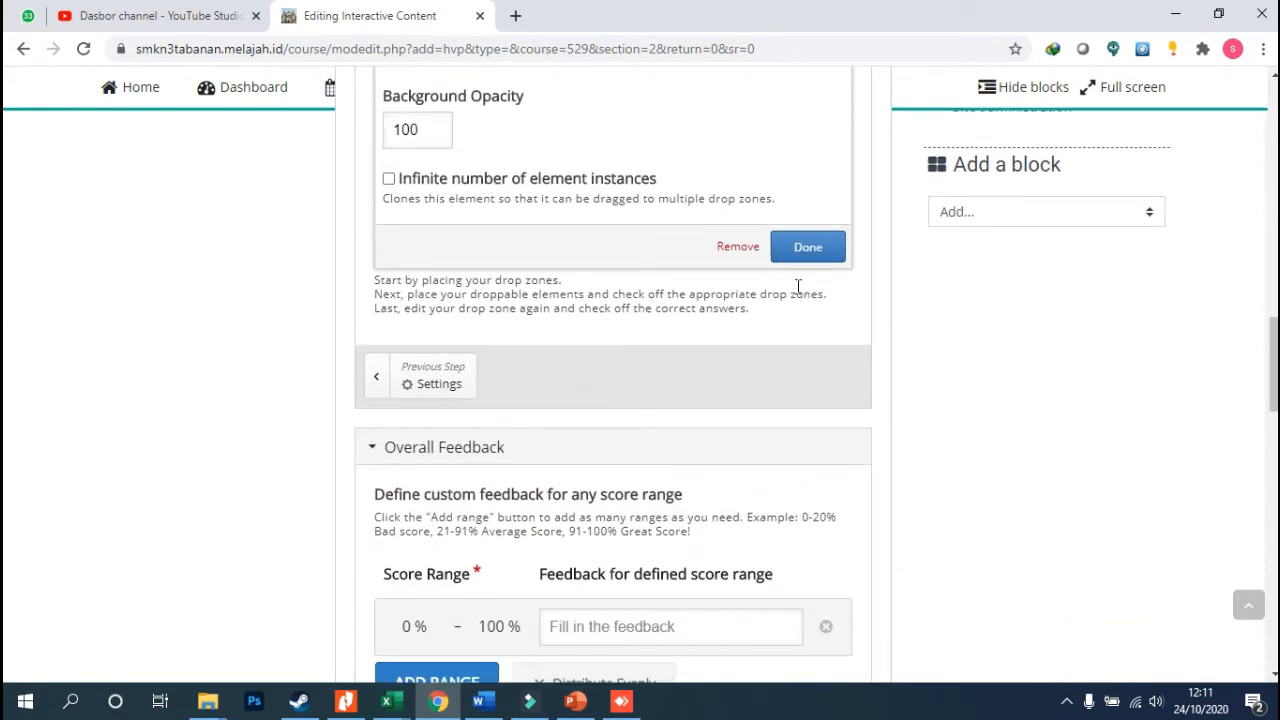
pyautogui.click(808, 247)
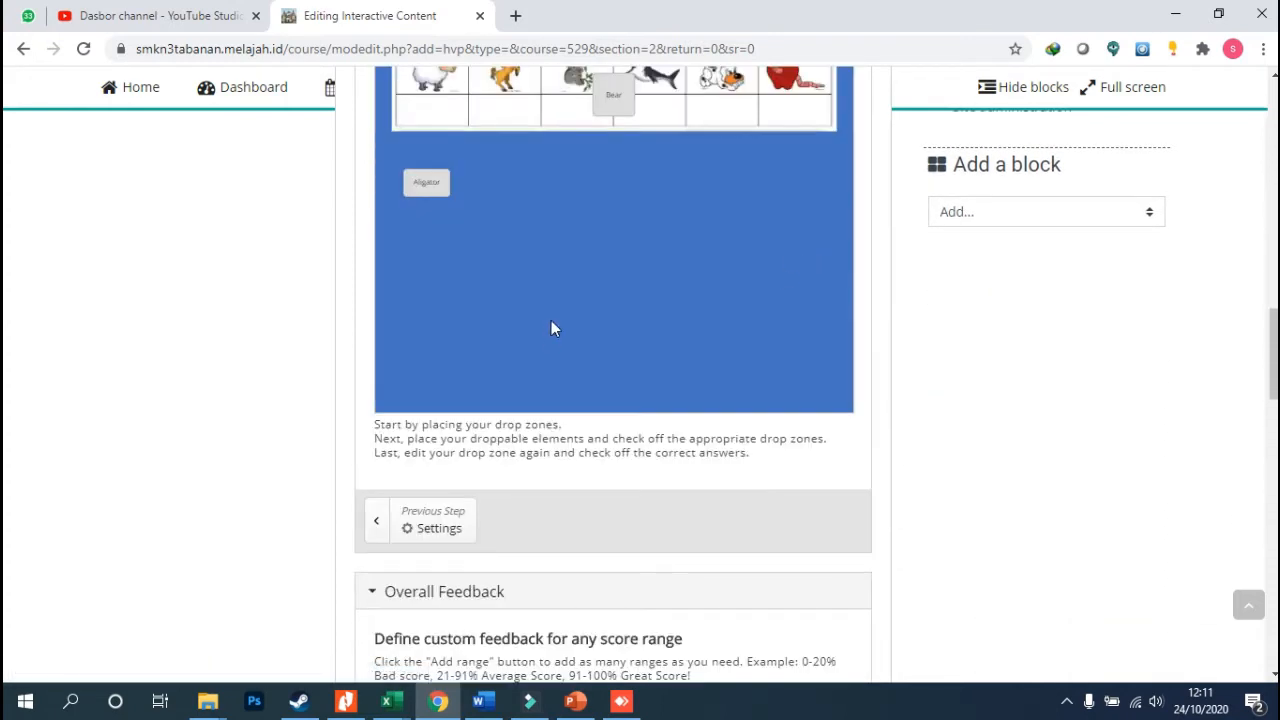
# Place the "Bear" text to the right of "Aligator" at position 100, 420 and resize it to 60 × 30
pyautogui.scroll(1, 560, 318)
pyautogui.moveTo(613, 200); pyautogui.dragTo(498, 300)
pyautogui.moveTo(491, 302); pyautogui.dragTo(525, 277)
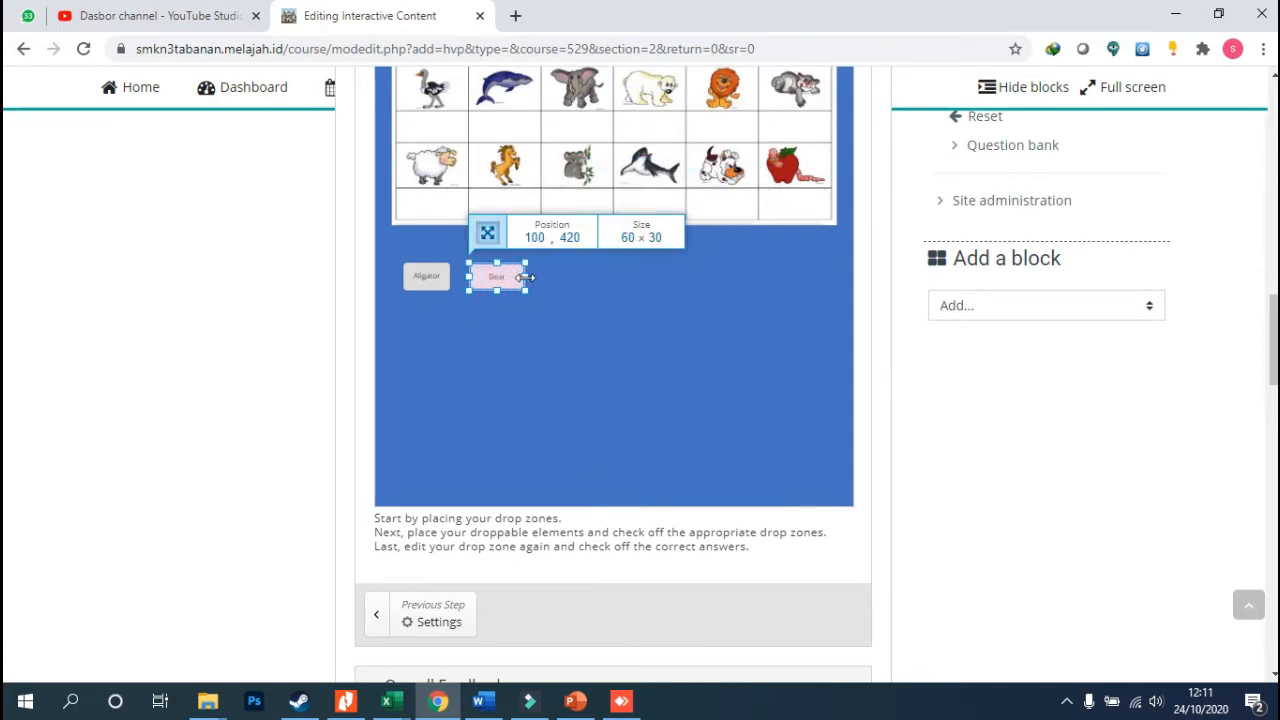
pyautogui.click(558, 338)
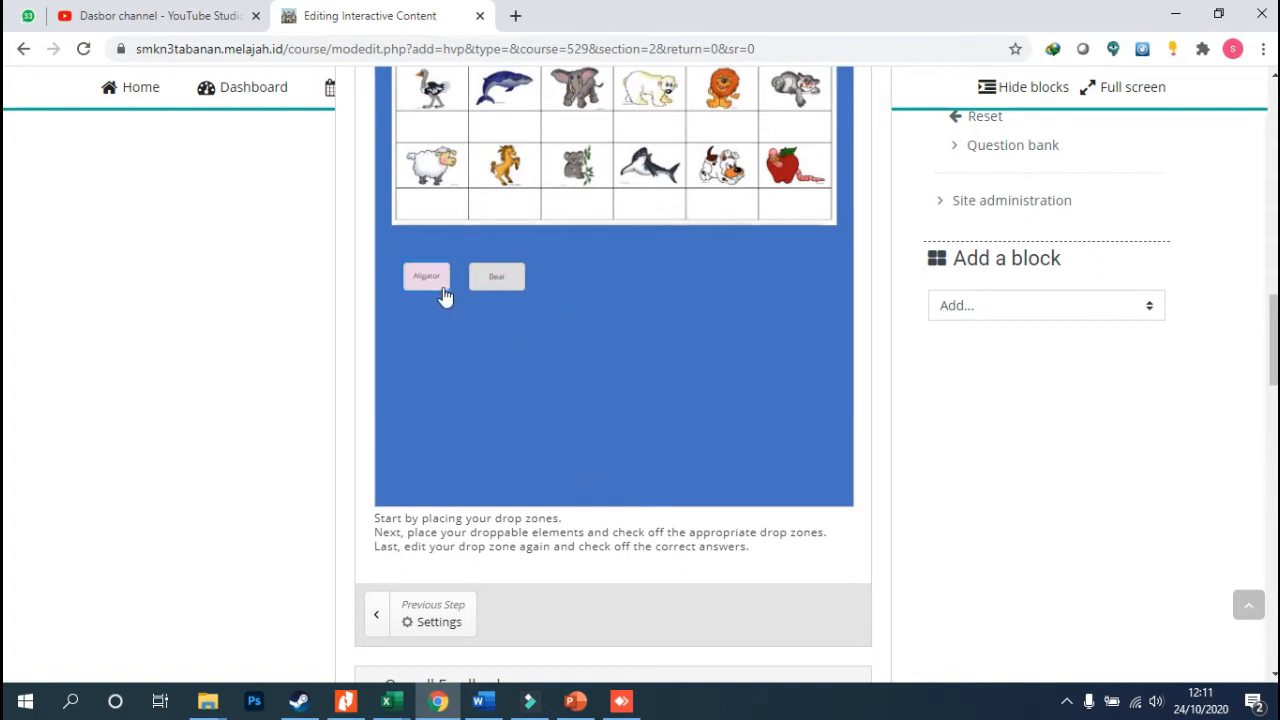
# Widen the "Aligator" text box to match the width of the "Bear" box
pyautogui.click(449, 286)
pyautogui.moveTo(451, 284); pyautogui.dragTo(460, 281)
pyautogui.click(496, 276)
pyautogui.click(583, 306)
# Add and save a draggable text reading "Dolpin" that is allowed on all three drop zones
pyautogui.scroll(1, 595, 324)
pyautogui.scroll(-1, 570, 335)
pyautogui.scroll(3, 558, 342)
pyautogui.click(446, 130)
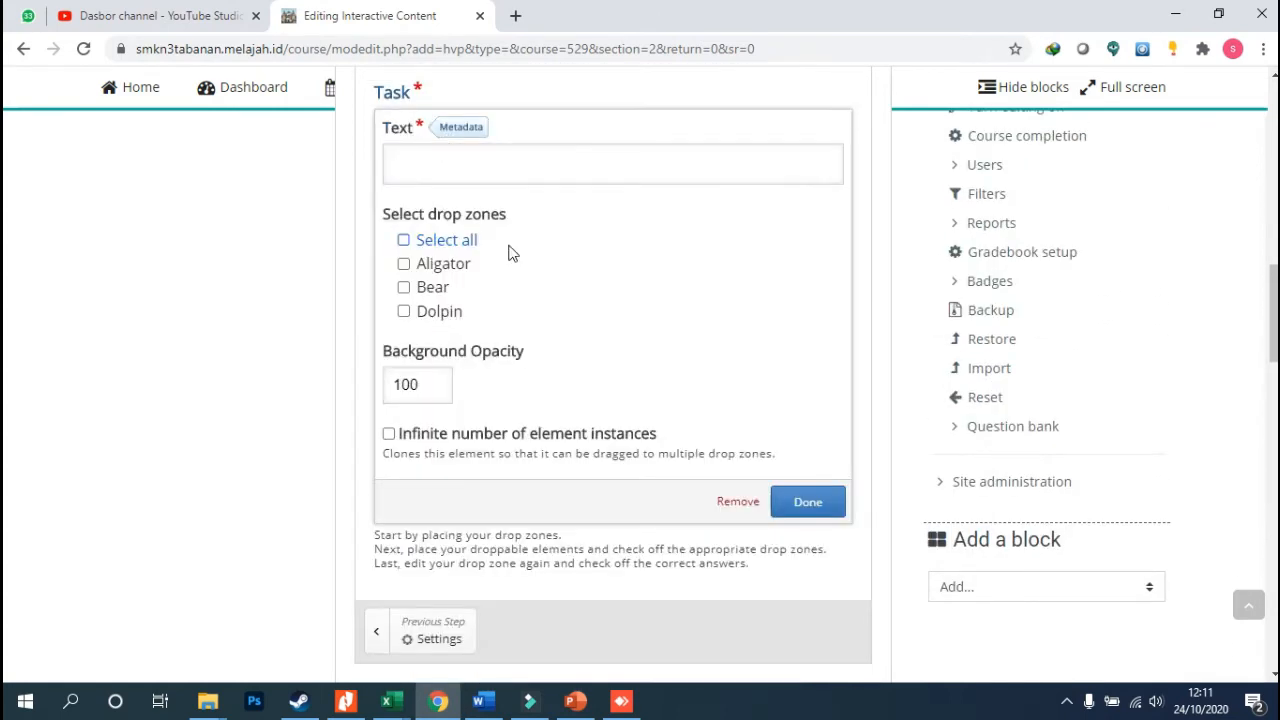
pyautogui.click(432, 176)
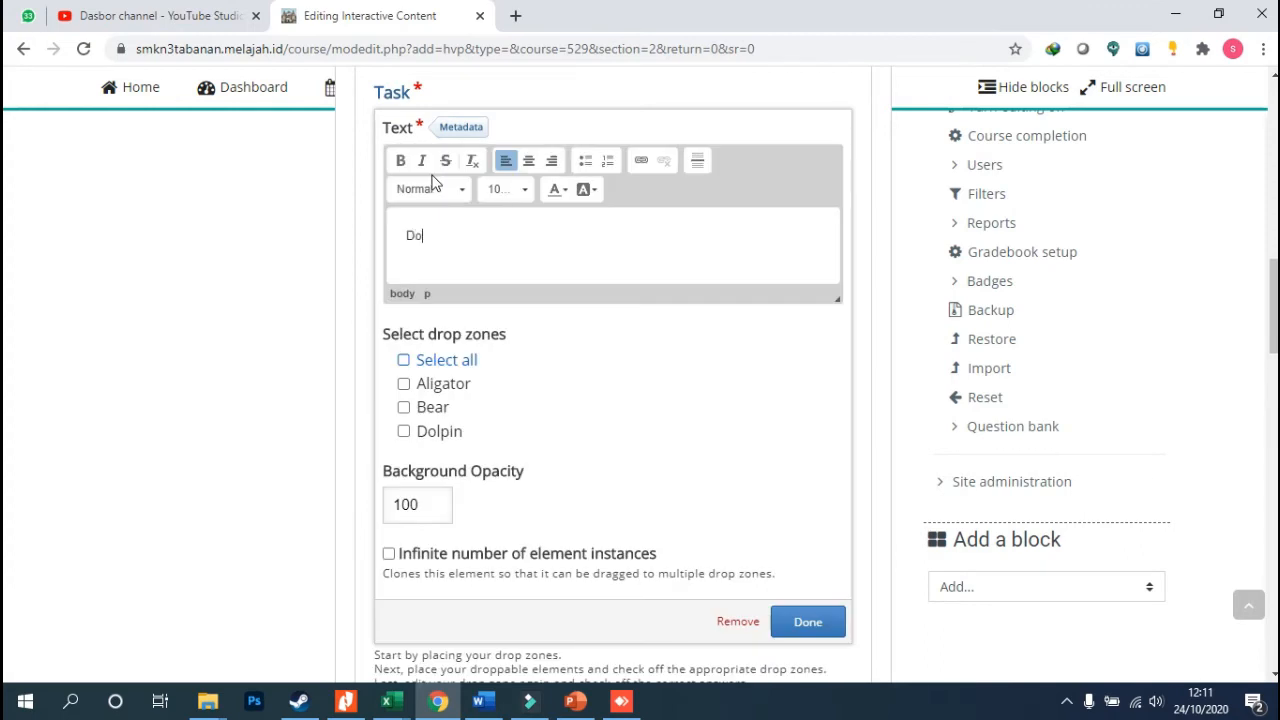
pyautogui.click(404, 359)
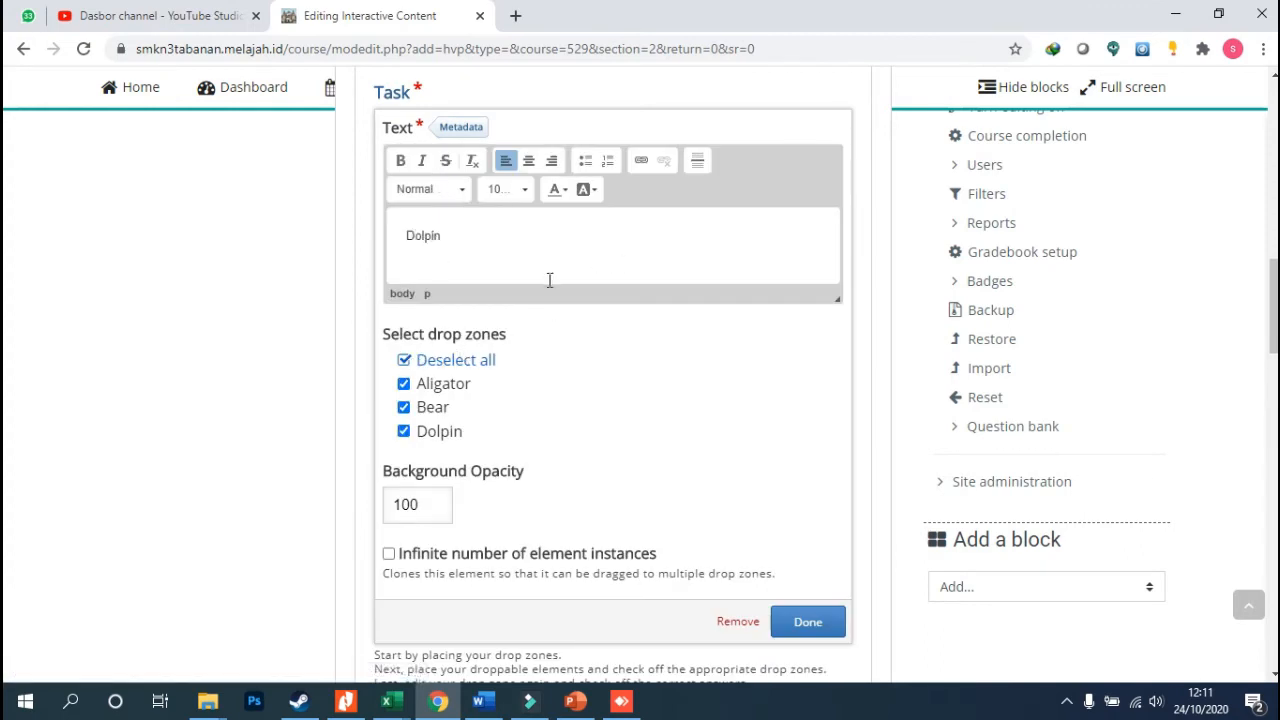
pyautogui.scroll(-1, 549, 280)
pyautogui.scroll(-3, 555, 290)
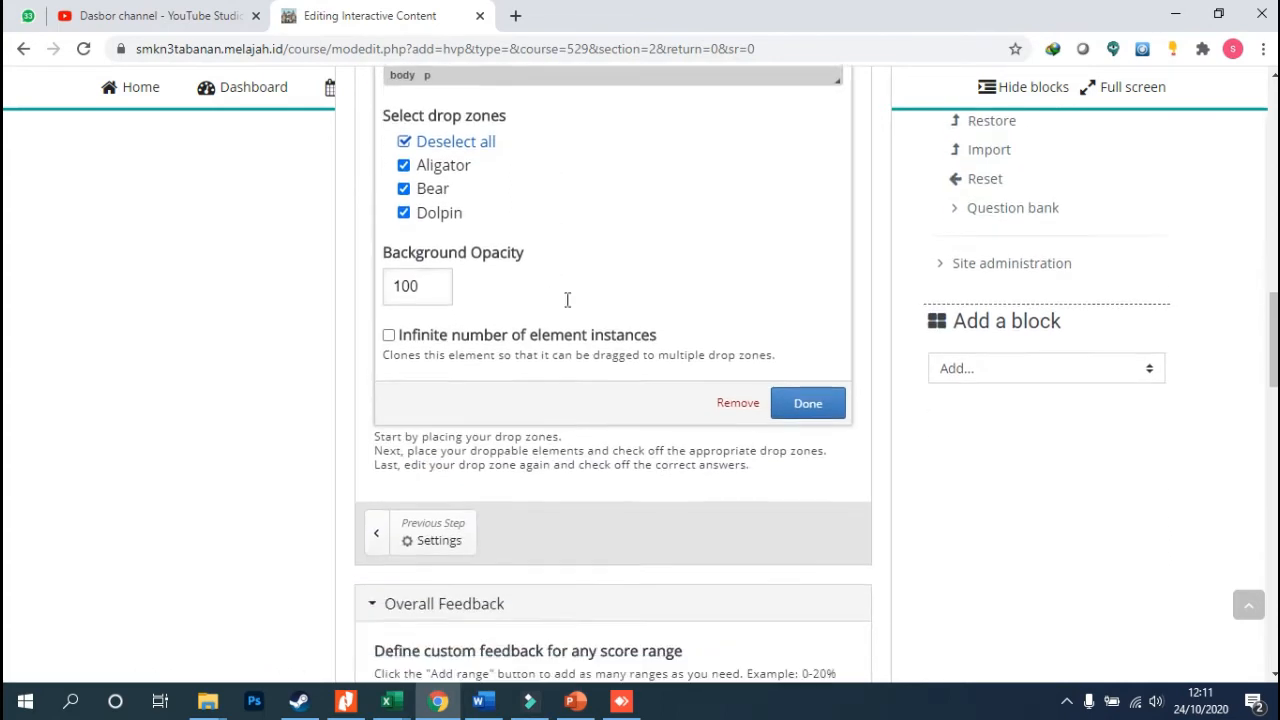
pyautogui.click(805, 250)
# Place the "Dolpin" text to the right of "Bear" and resize it to match the other two boxes
pyautogui.scroll(2, 516, 310)
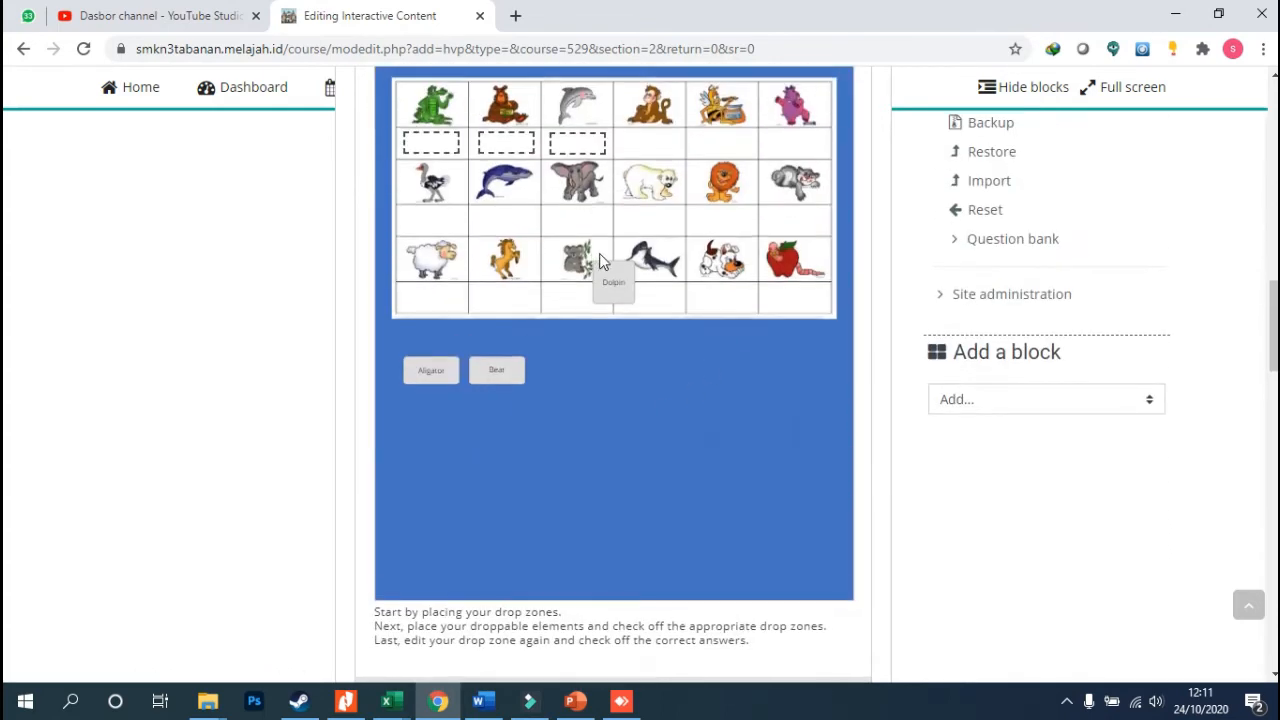
pyautogui.moveTo(609, 300); pyautogui.dragTo(600, 371)
pyautogui.click(535, 424)
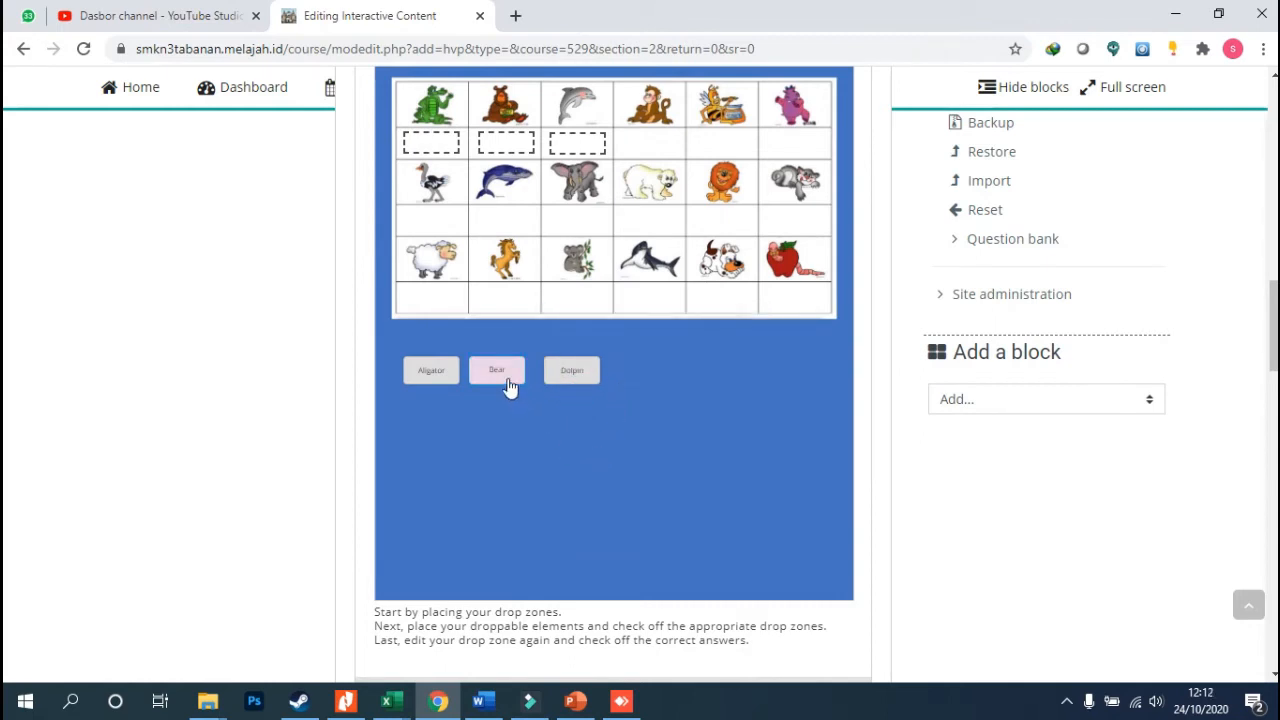
# Rearrange the three texts into a column below the table's first column, in the order Bear, Aligator, Dolpin
pyautogui.moveTo(510, 386); pyautogui.dragTo(519, 386)
pyautogui.click(555, 408)
pyautogui.moveTo(523, 388); pyautogui.dragTo(448, 453)
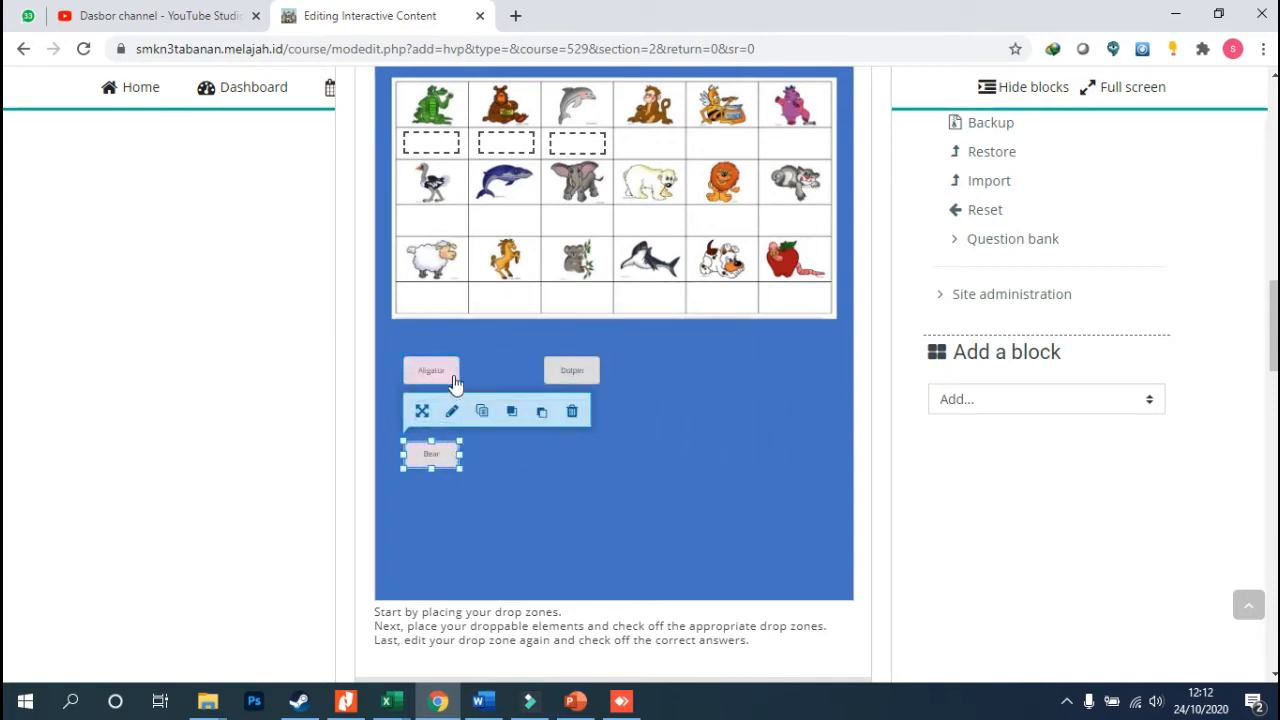
pyautogui.moveTo(451, 374); pyautogui.dragTo(452, 518)
pyautogui.click(449, 450)
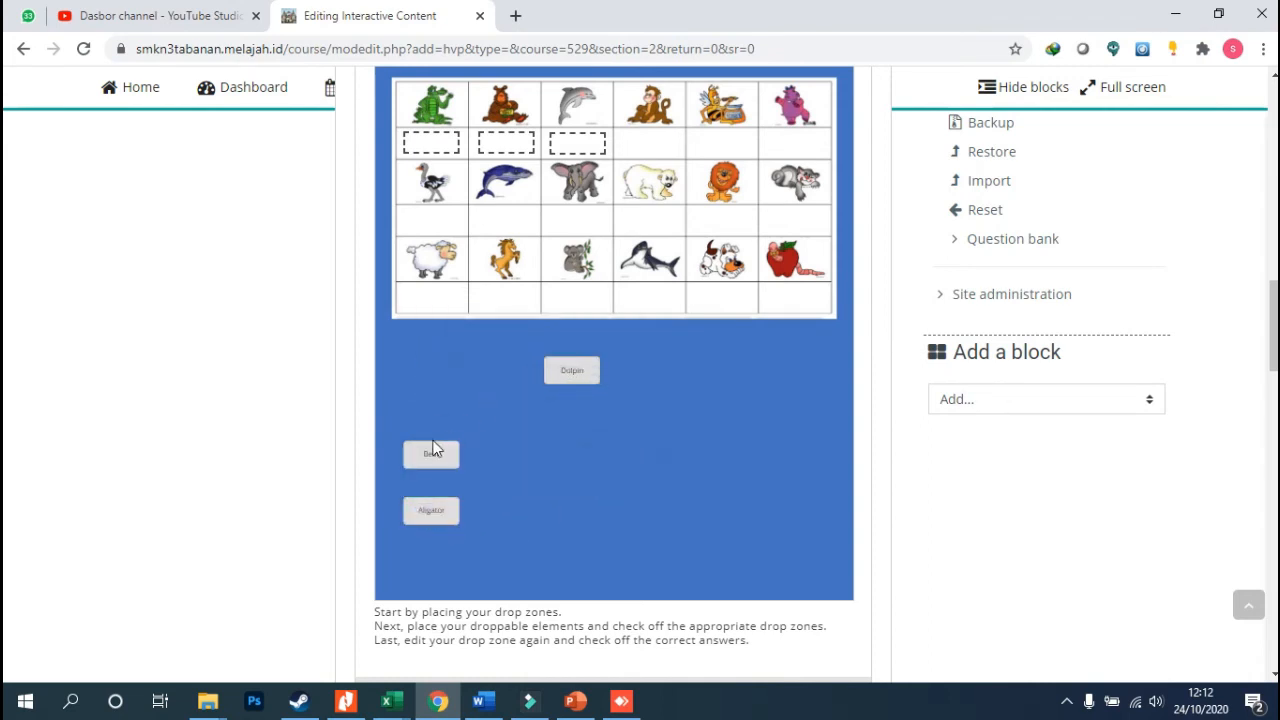
pyautogui.moveTo(449, 450); pyautogui.dragTo(437, 411)
pyautogui.click(449, 514)
pyautogui.moveTo(449, 514); pyautogui.dragTo(439, 466)
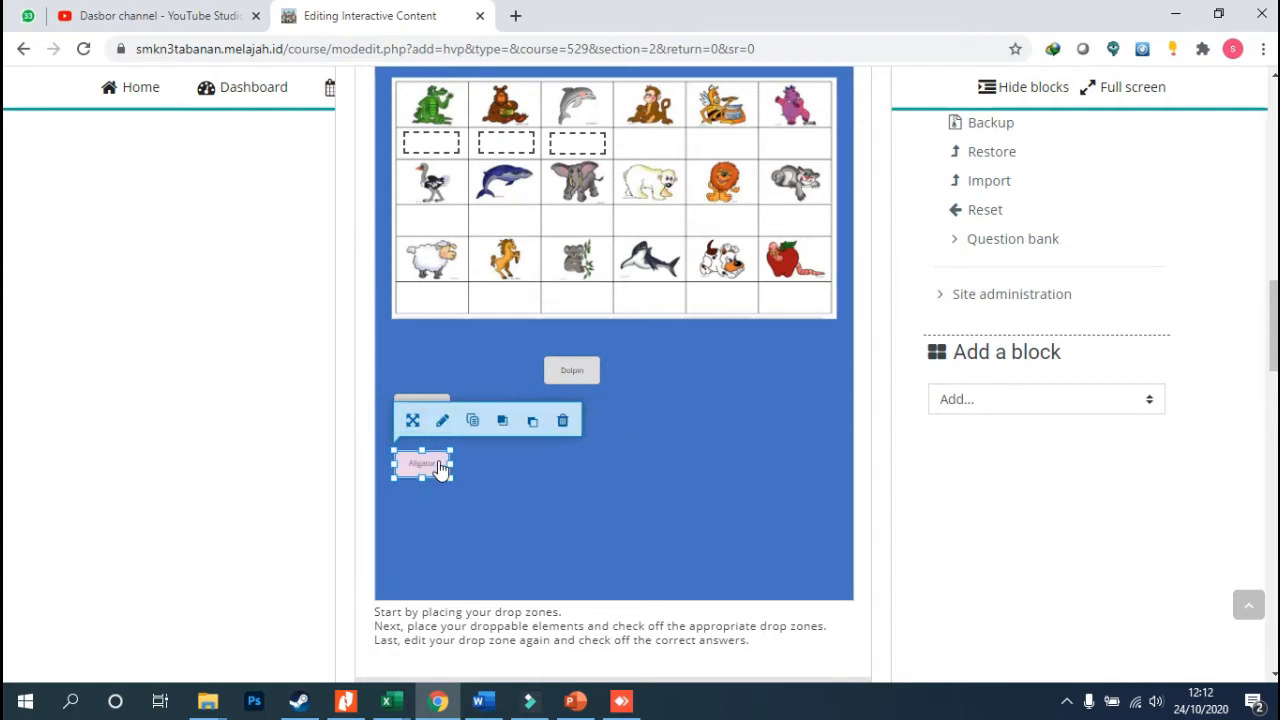
pyautogui.click(585, 434)
pyautogui.moveTo(571, 370); pyautogui.dragTo(425, 524)
pyautogui.click(640, 428)
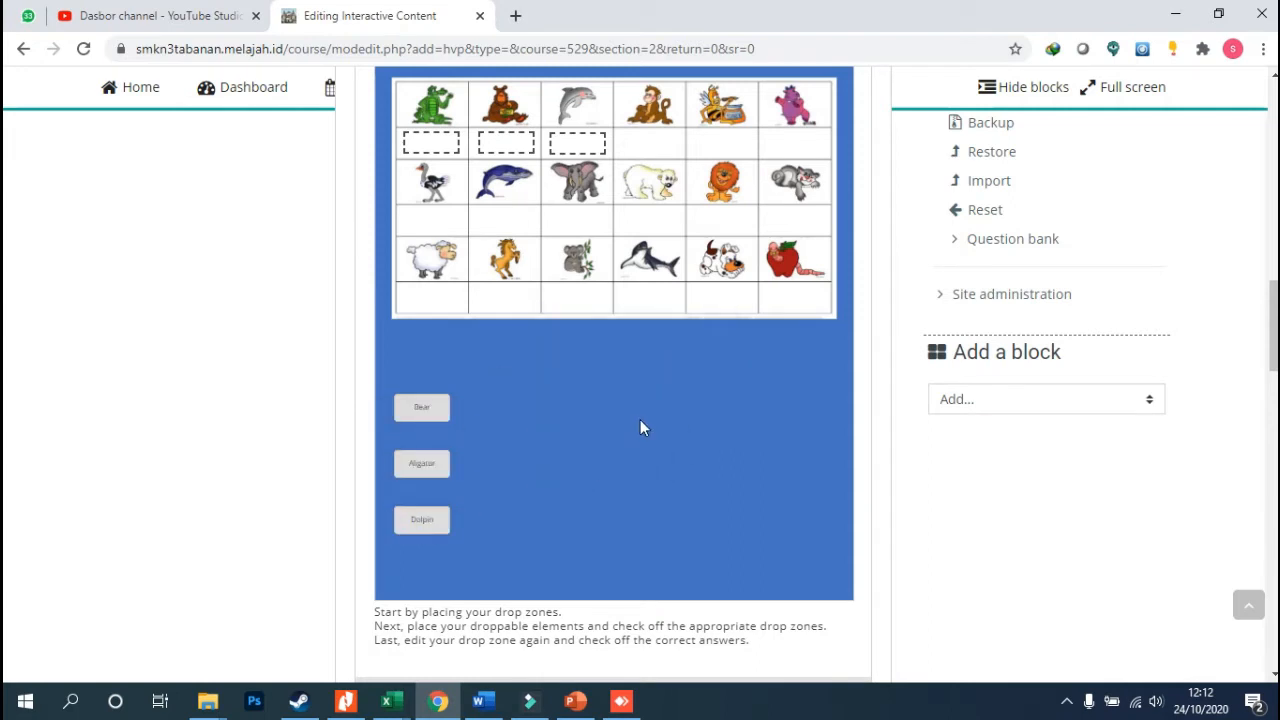
# Open the "Bear" draggable text for editing and make its wording bold
pyautogui.click(426, 414)
pyautogui.click(443, 364)
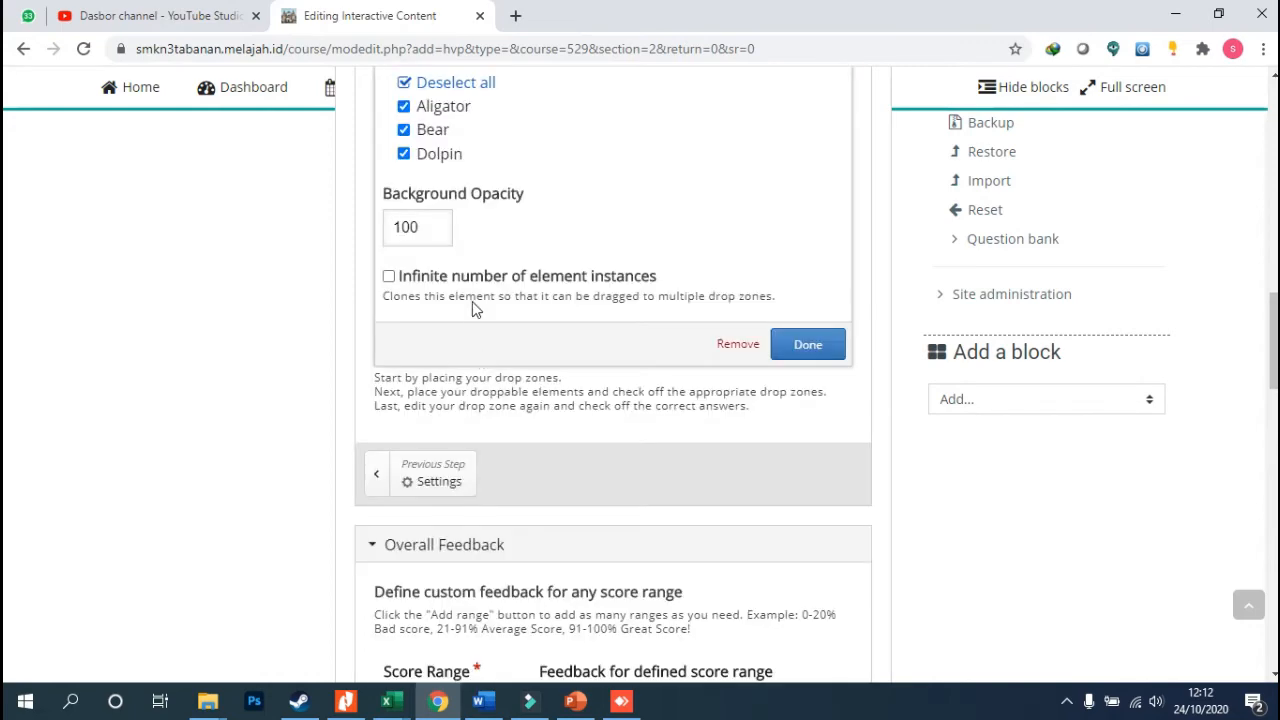
pyautogui.scroll(5, 505, 285)
pyautogui.scroll(-2, 600, 410)
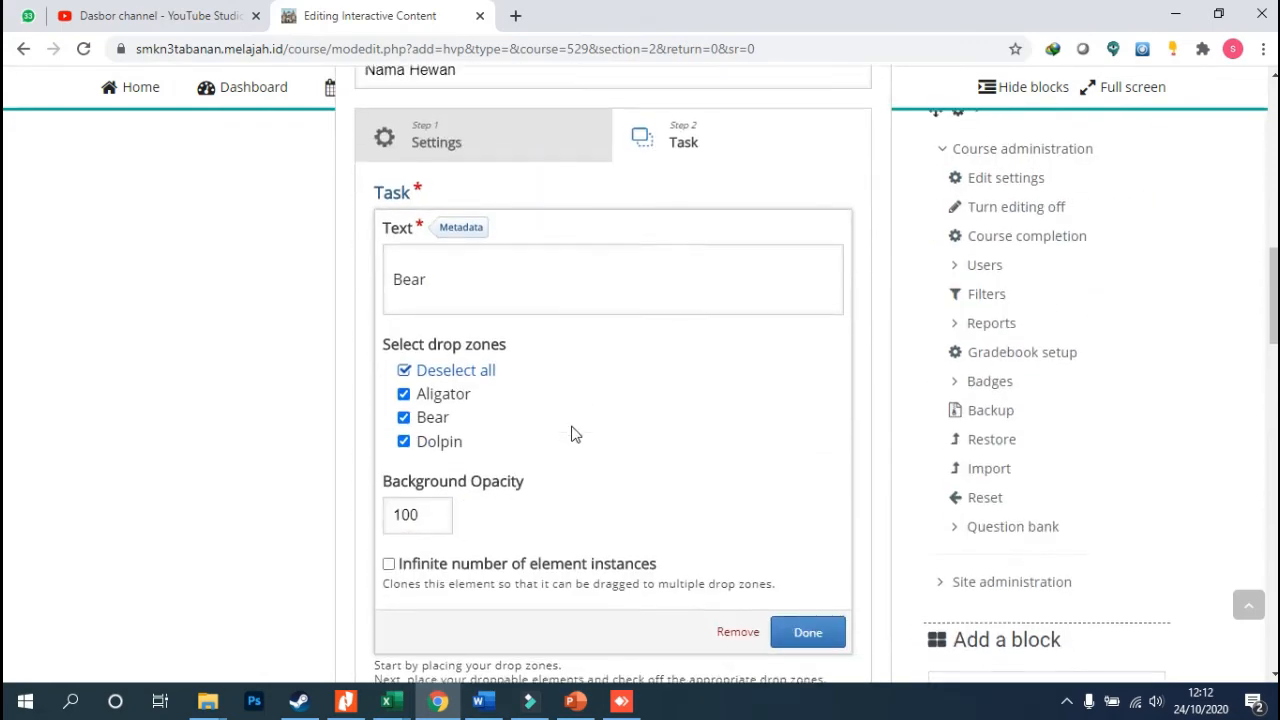
pyautogui.scroll(-5, 510, 388)
pyautogui.scroll(4, 512, 390)
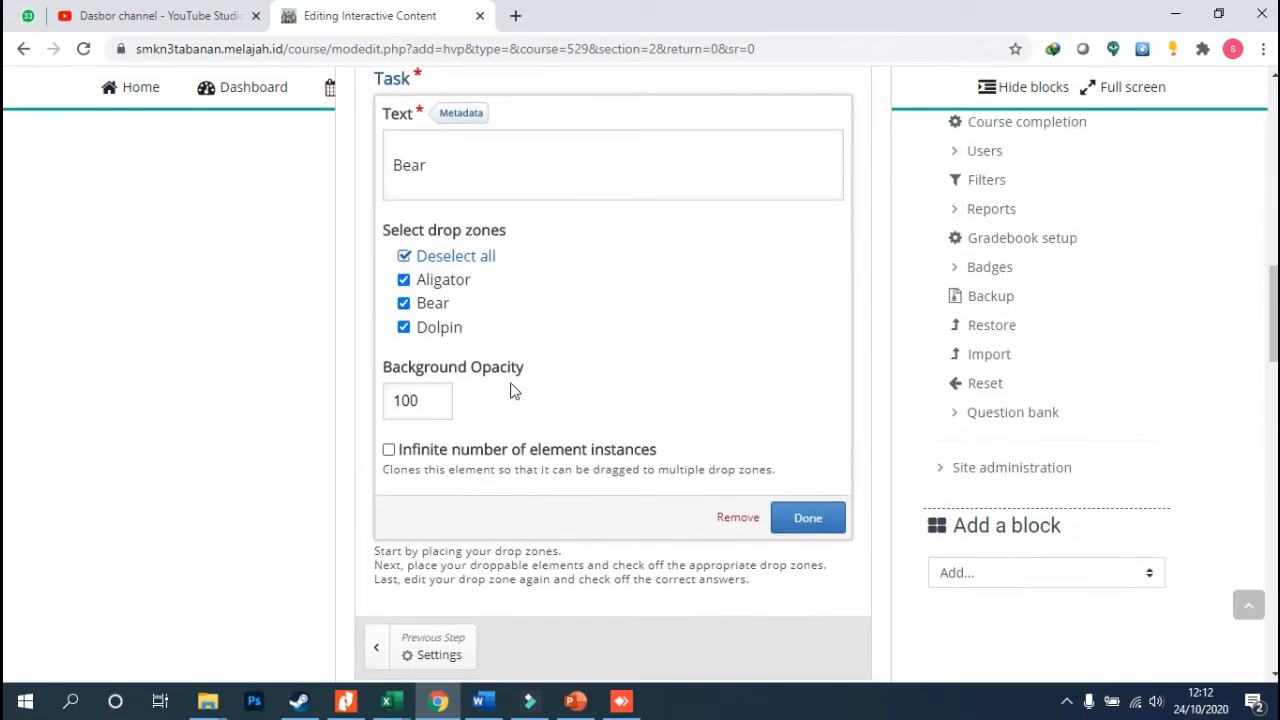
pyautogui.scroll(-5, 512, 390)
pyautogui.scroll(6, 505, 375)
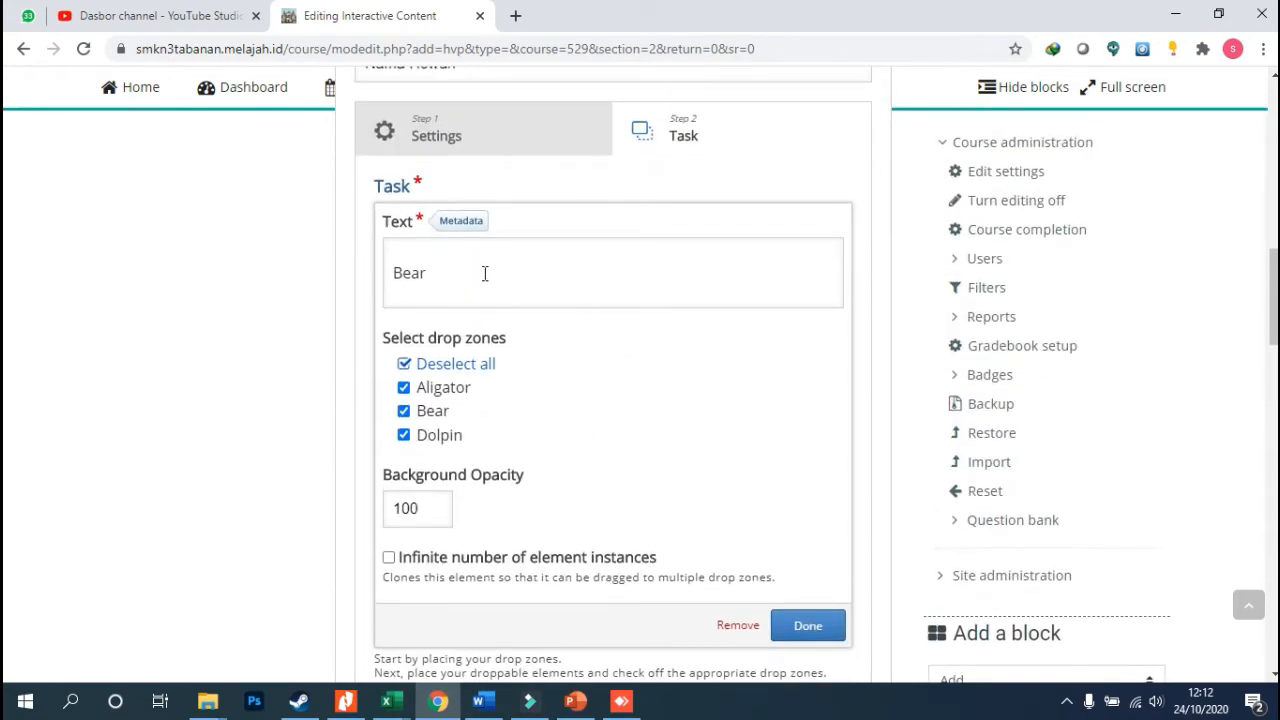
pyautogui.click(484, 273)
pyautogui.doubleClick(420, 330)
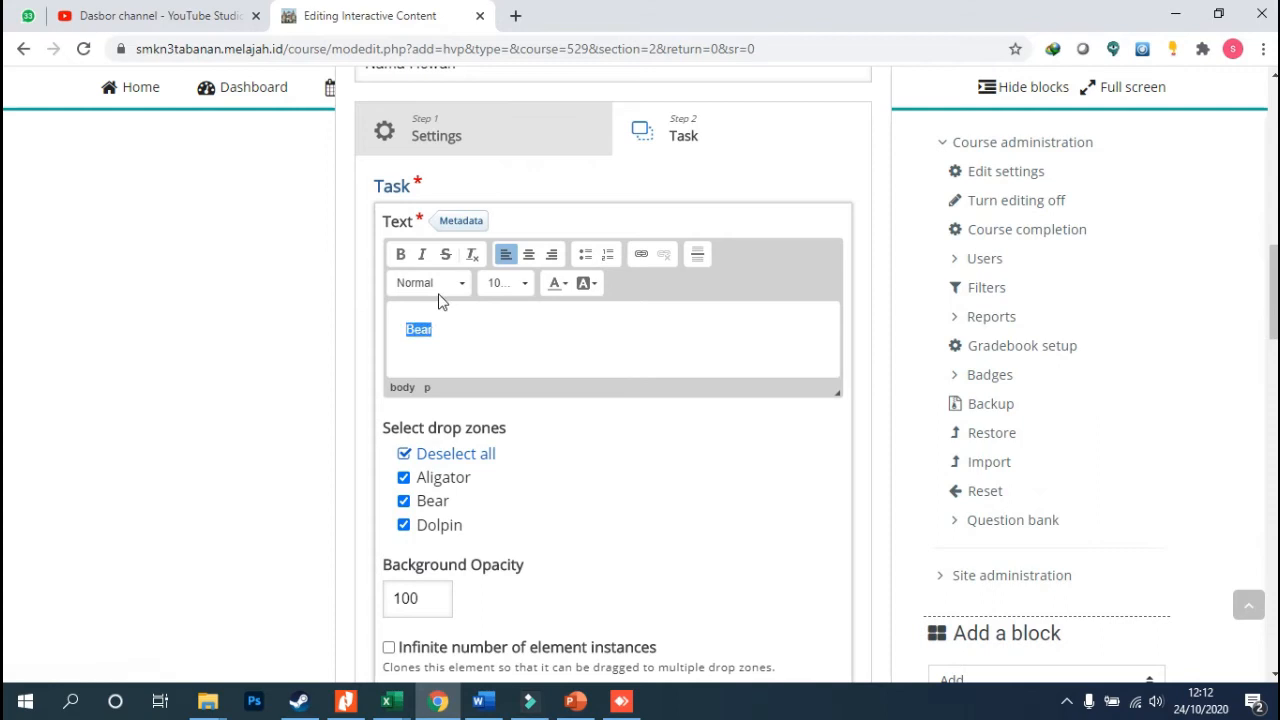
pyautogui.click(399, 255)
# Set the font size of the "Bear" wording to 125% and save the element
pyautogui.click(524, 284)
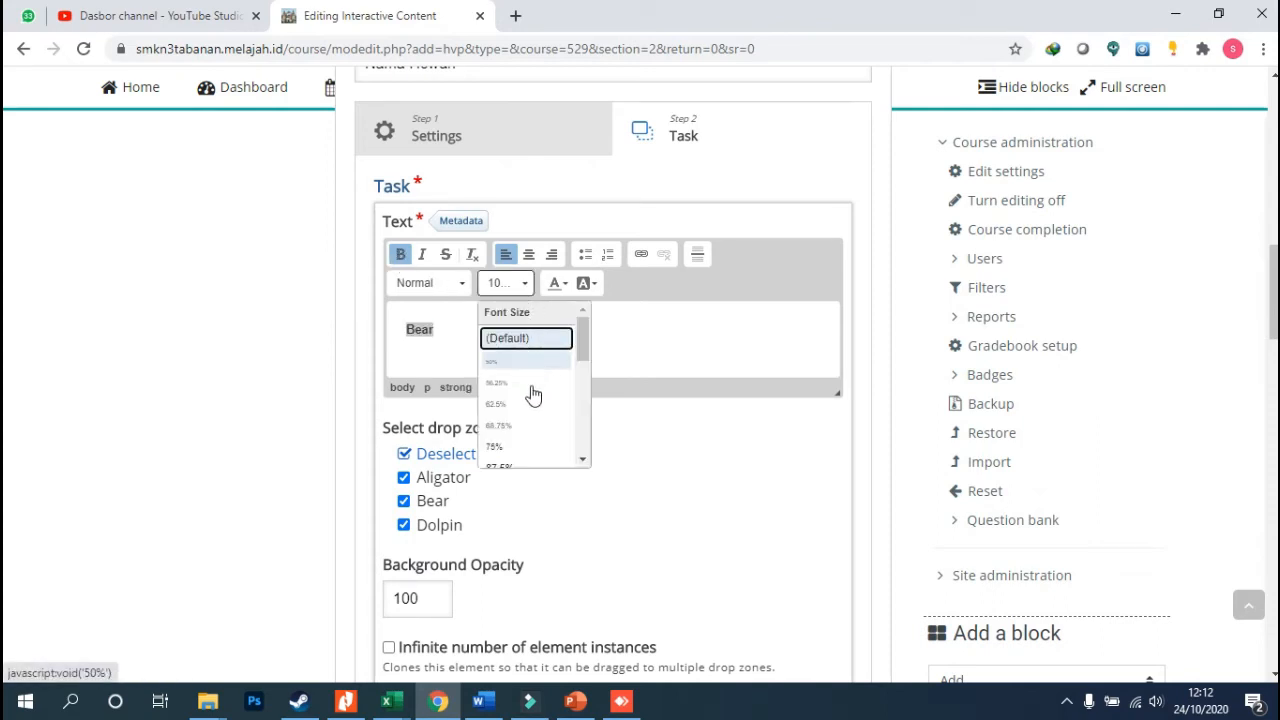
pyautogui.scroll(-1, 521, 418)
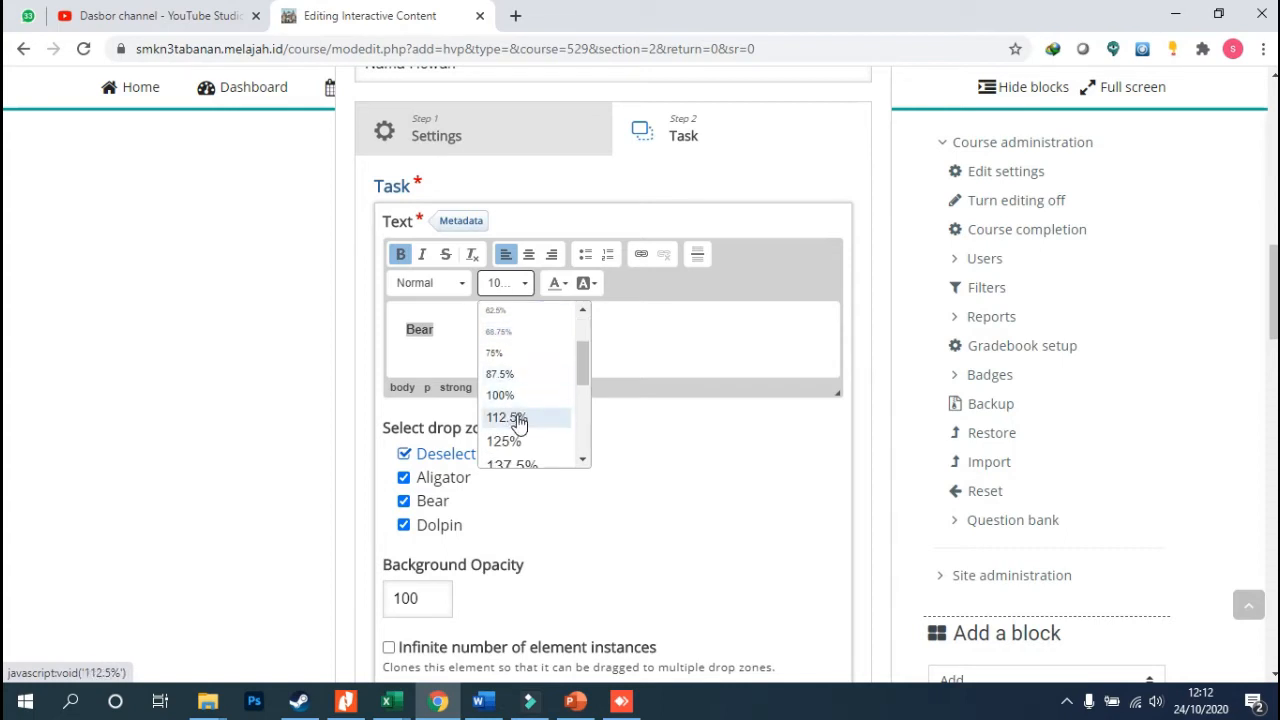
pyautogui.click(517, 442)
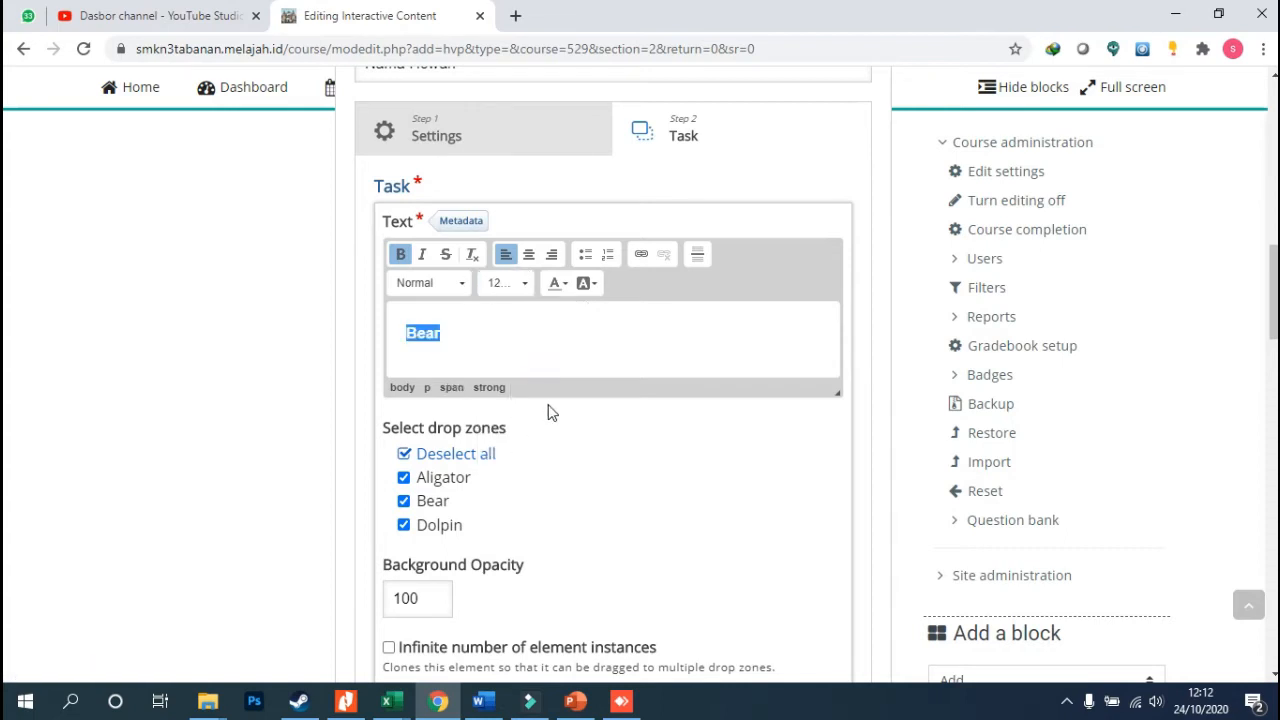
pyautogui.scroll(-3, 703, 390)
pyautogui.click(812, 436)
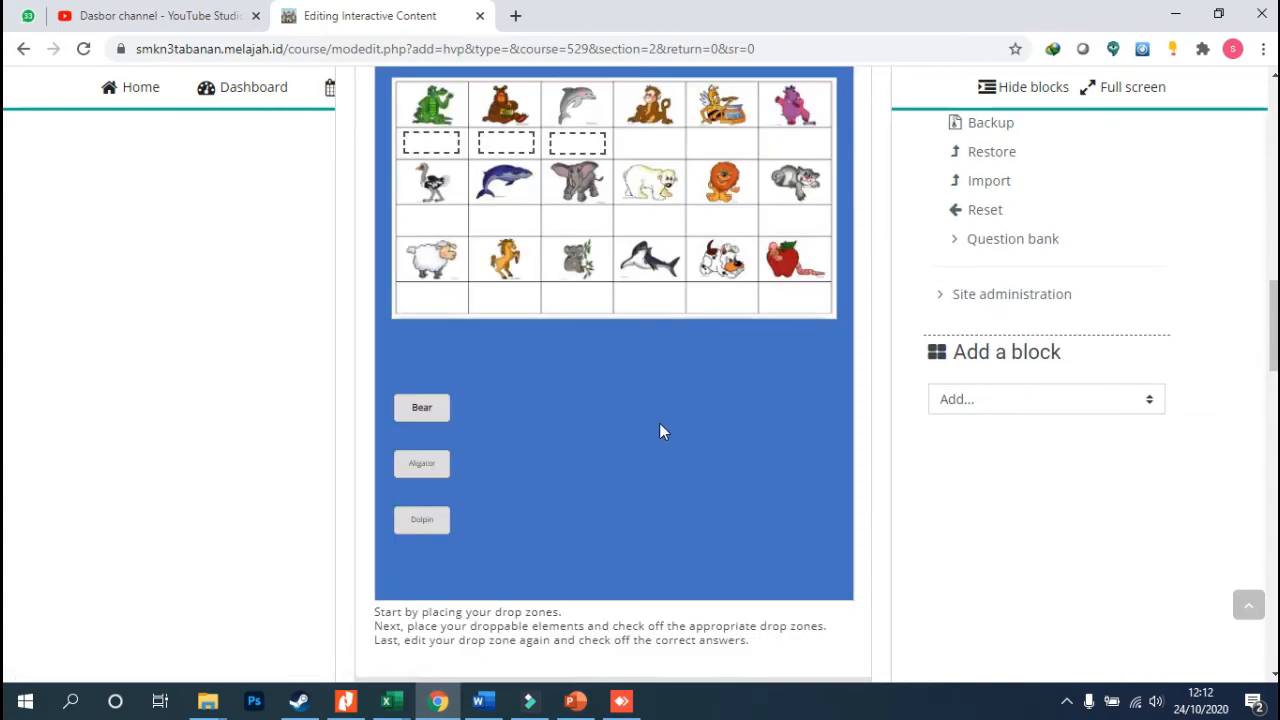
# Set the font size of the "Aligator" draggable text to 125% and save the element
pyautogui.click(432, 467)
pyautogui.click(442, 420)
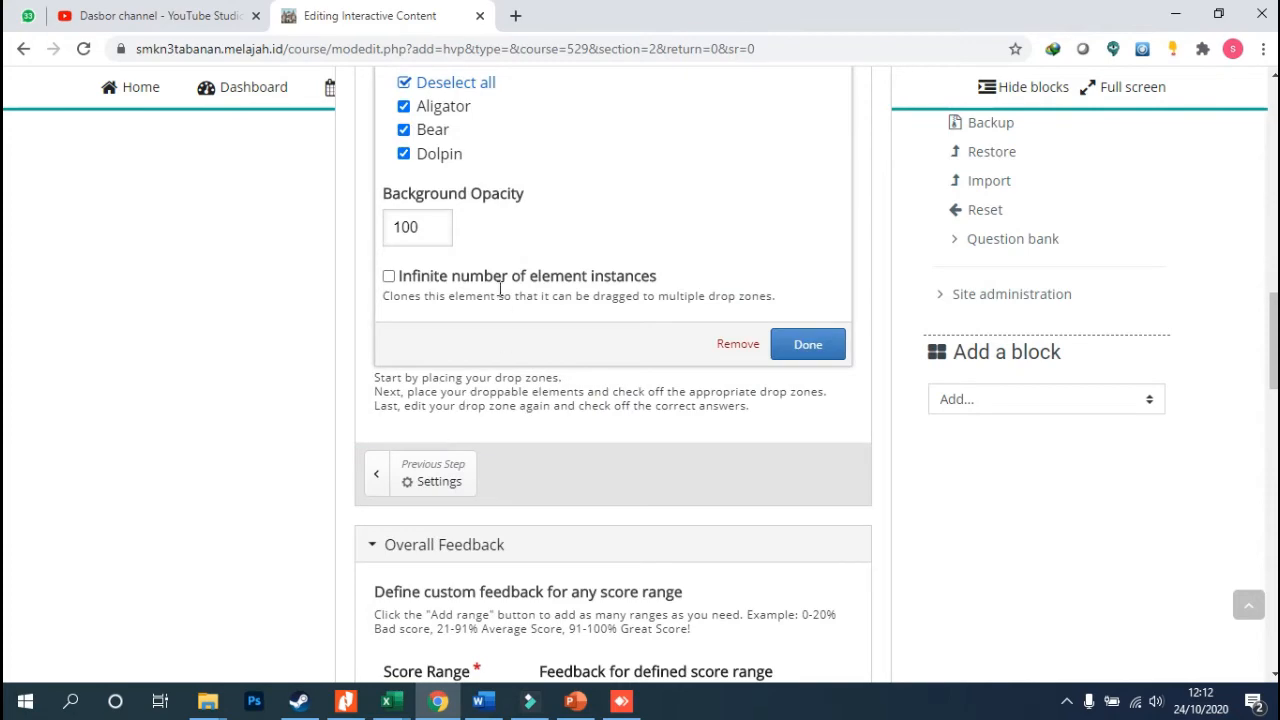
pyautogui.scroll(3, 443, 280)
pyautogui.click(450, 275)
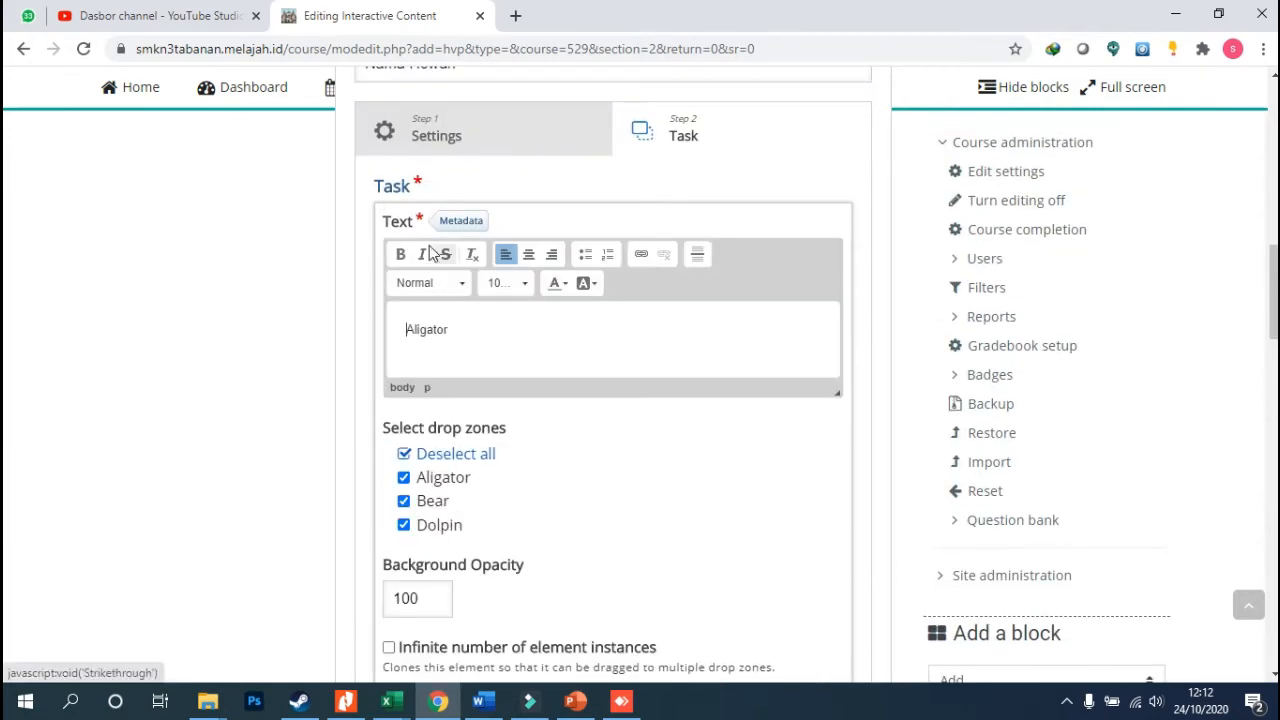
pyautogui.click(403, 254)
pyautogui.moveTo(470, 330); pyautogui.dragTo(358, 342)
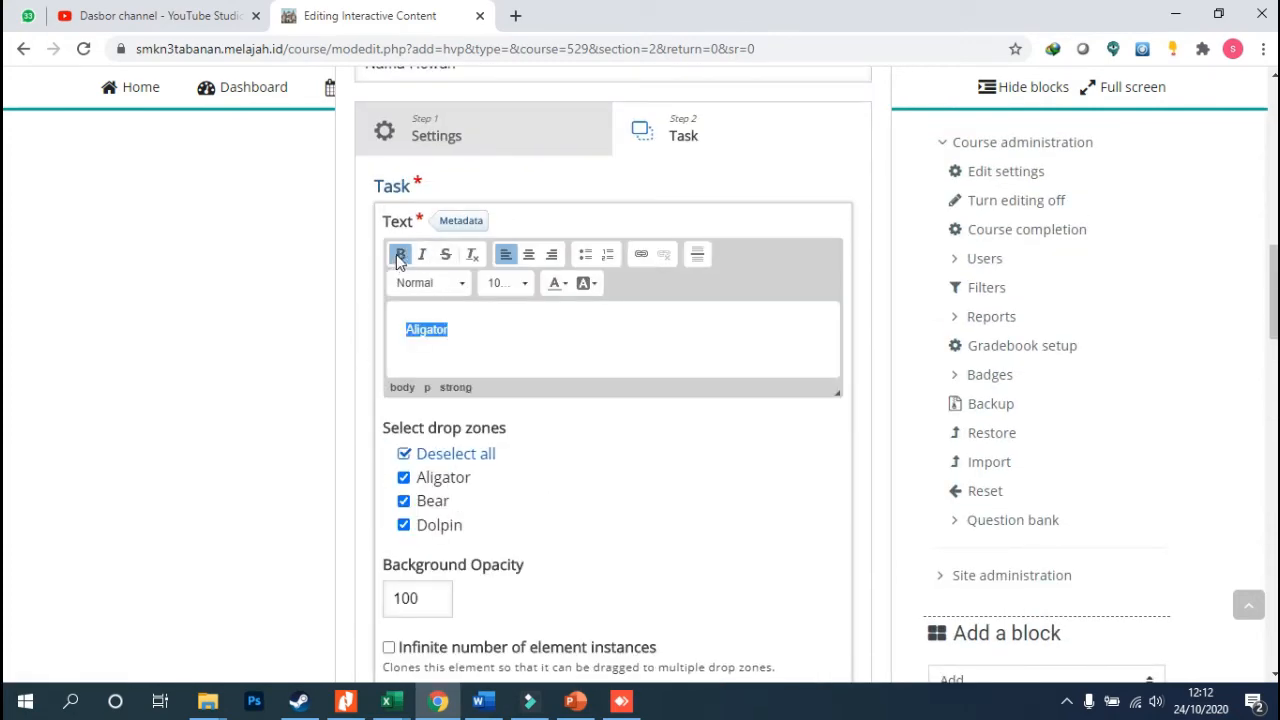
pyautogui.click(396, 254)
pyautogui.click(514, 288)
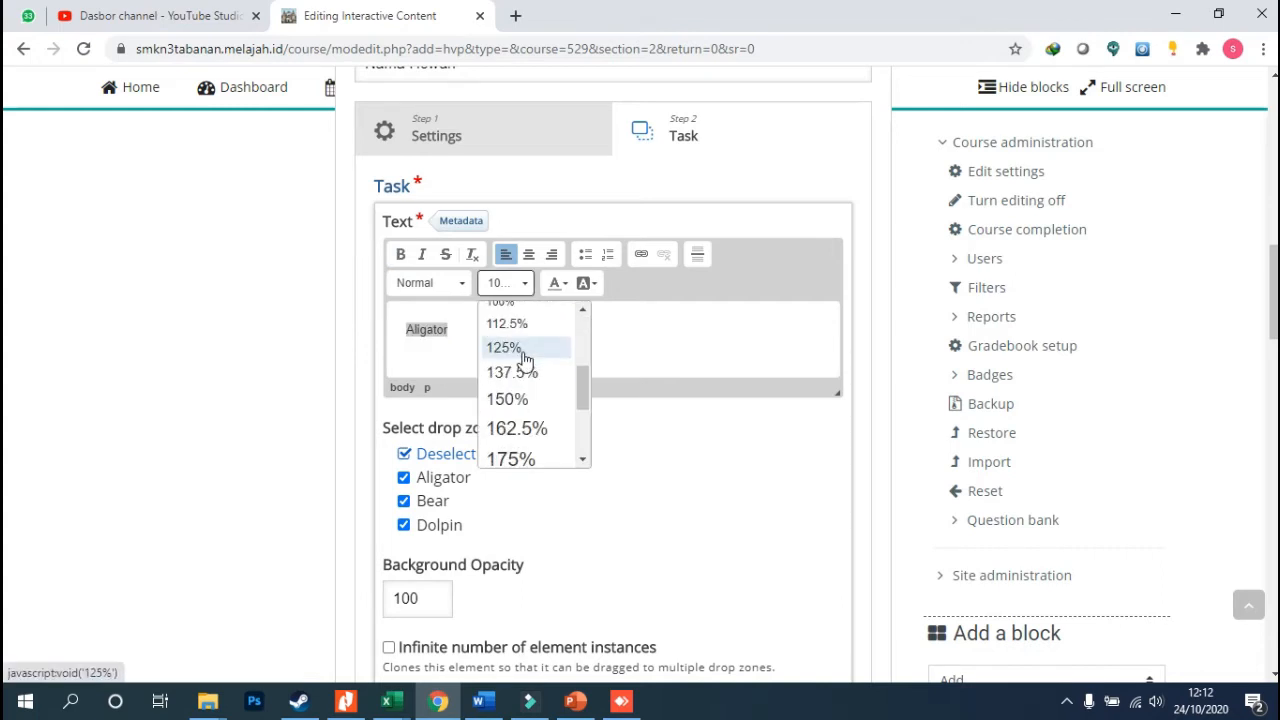
pyautogui.click(510, 325)
pyautogui.scroll(-3, 660, 482)
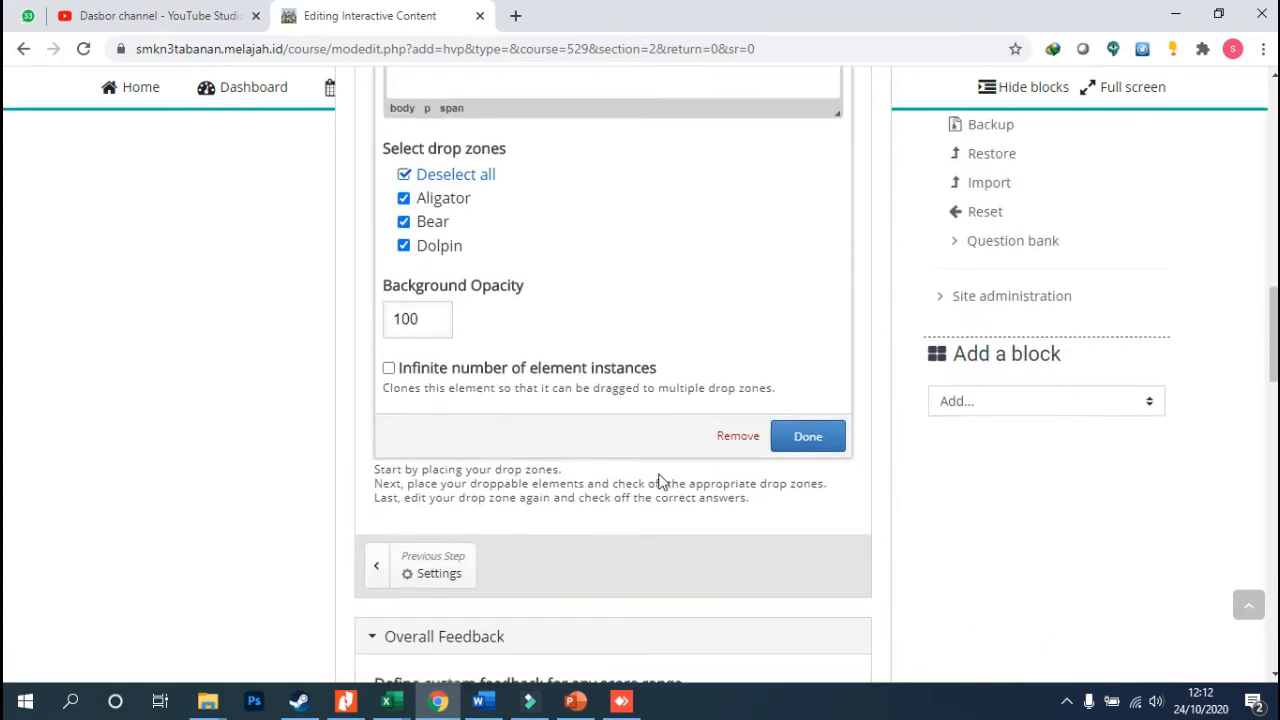
pyautogui.click(807, 437)
# Open the "Dolpin" draggable text for editing and make its wording bold
pyautogui.click(422, 519)
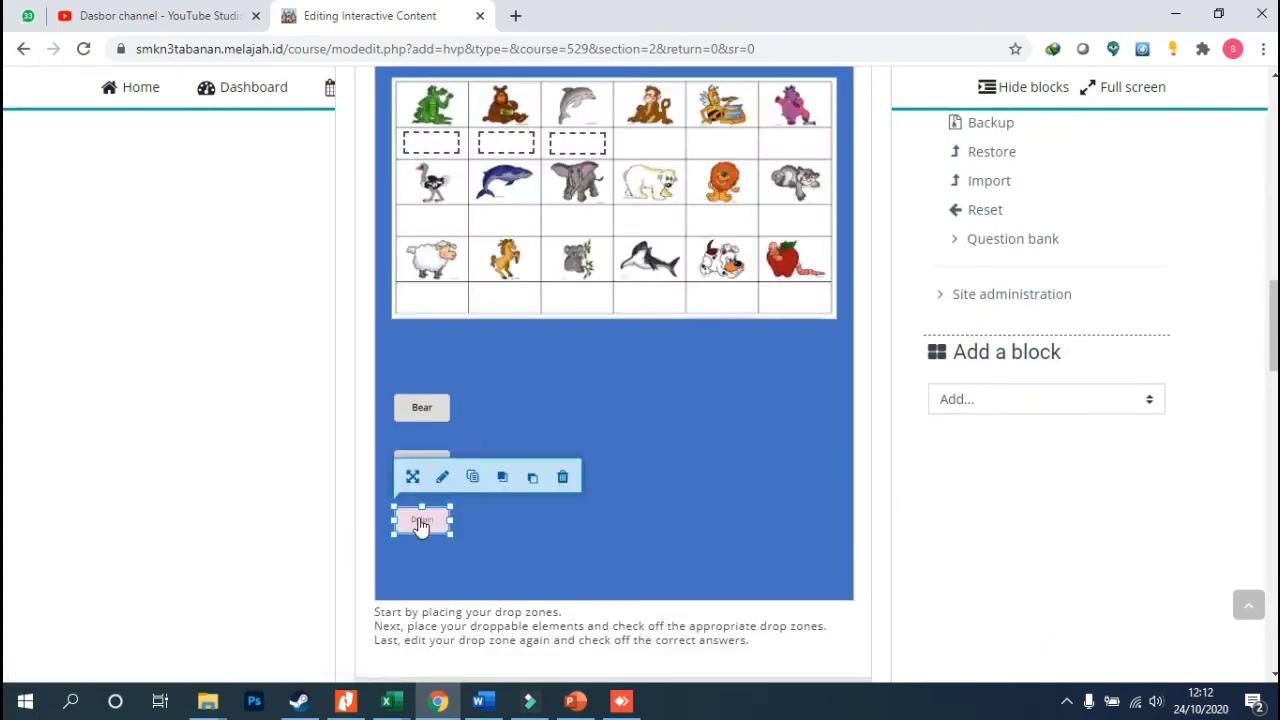
pyautogui.click(443, 476)
pyautogui.scroll(3, 472, 325)
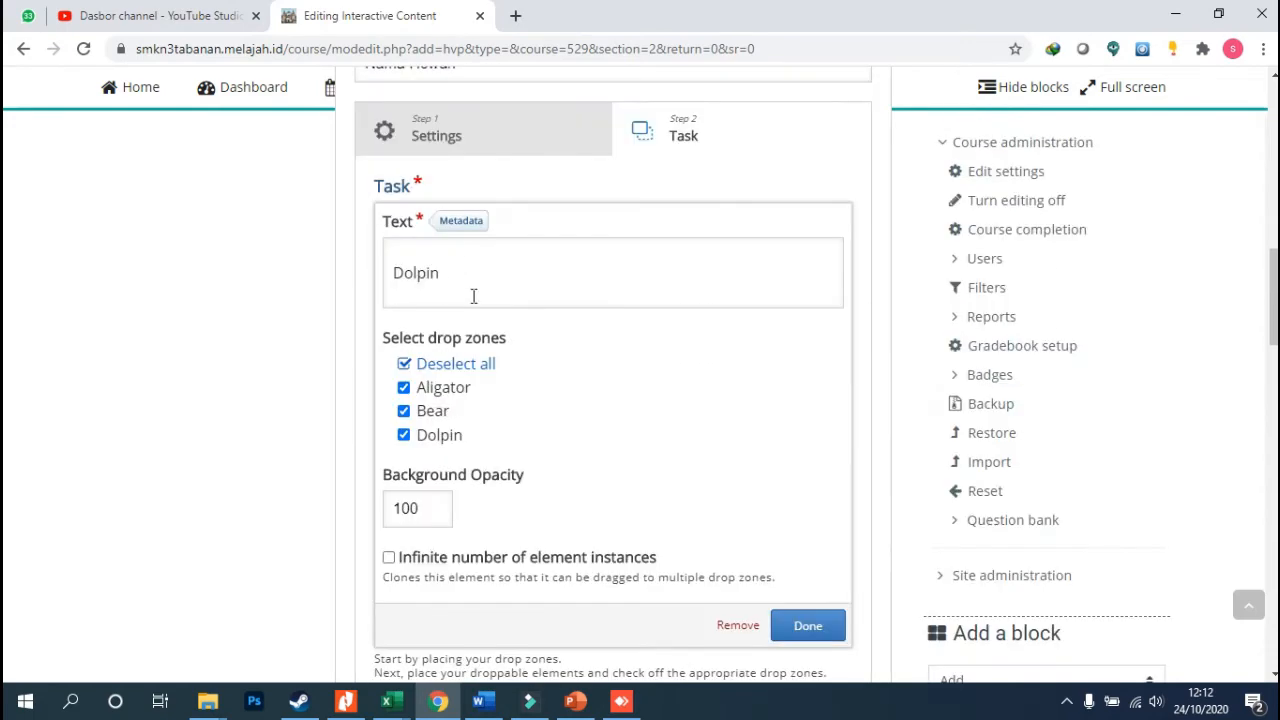
pyautogui.click(453, 280)
pyautogui.moveTo(418, 352); pyautogui.dragTo(387, 352)
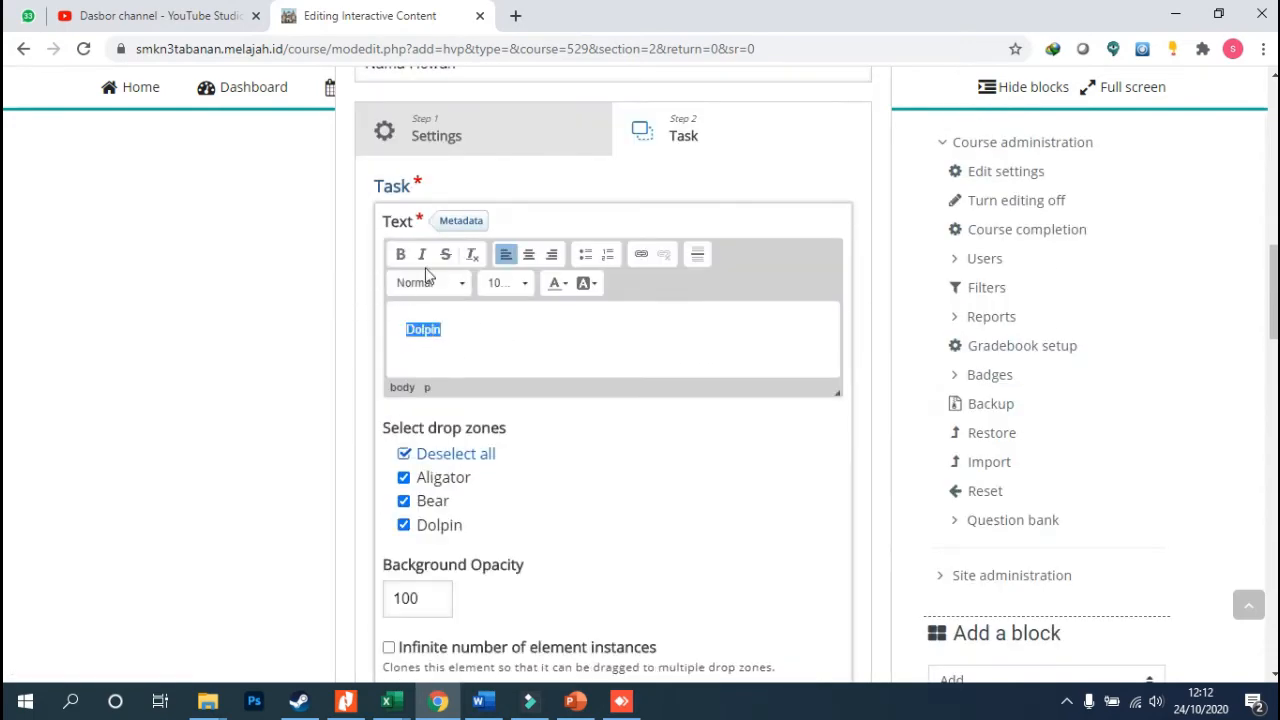
pyautogui.click(403, 260)
# Set the font size of the "Dolpin" wording to 125% and save the element
pyautogui.click(502, 290)
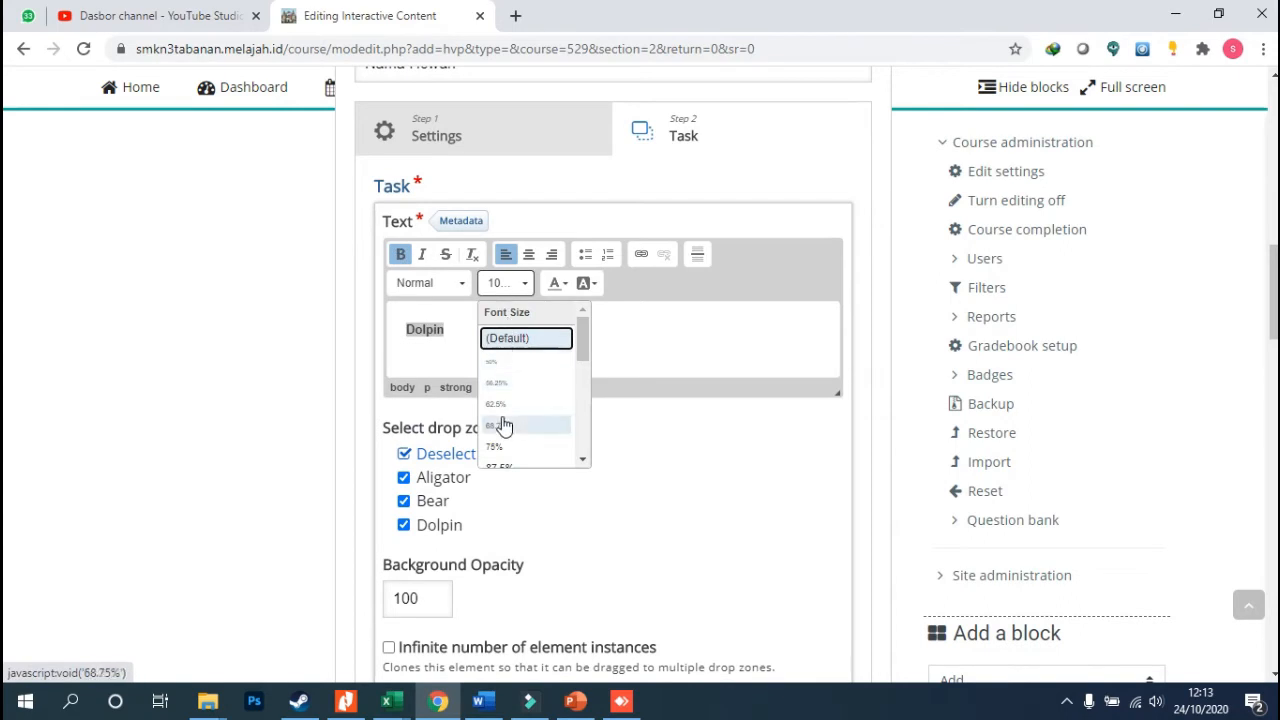
pyautogui.scroll(-5, 510, 410)
pyautogui.scroll(2, 518, 350)
pyautogui.click(520, 349)
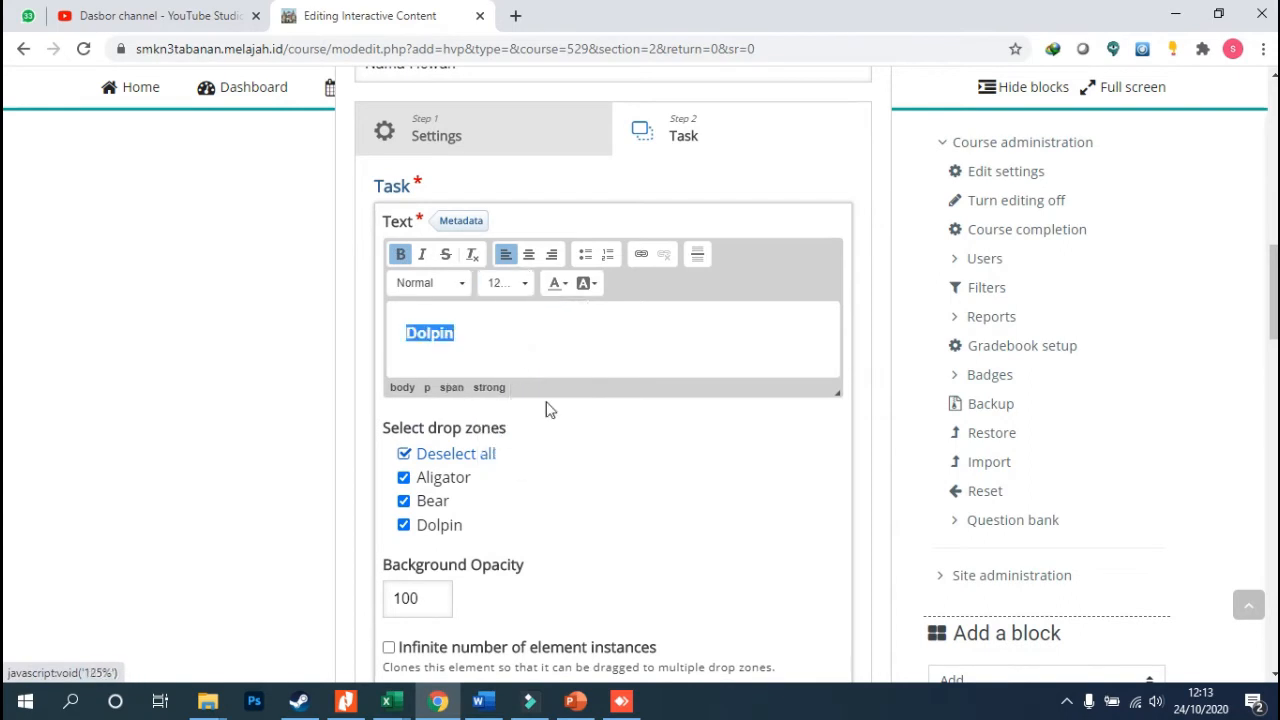
pyautogui.scroll(-3, 677, 417)
pyautogui.click(803, 449)
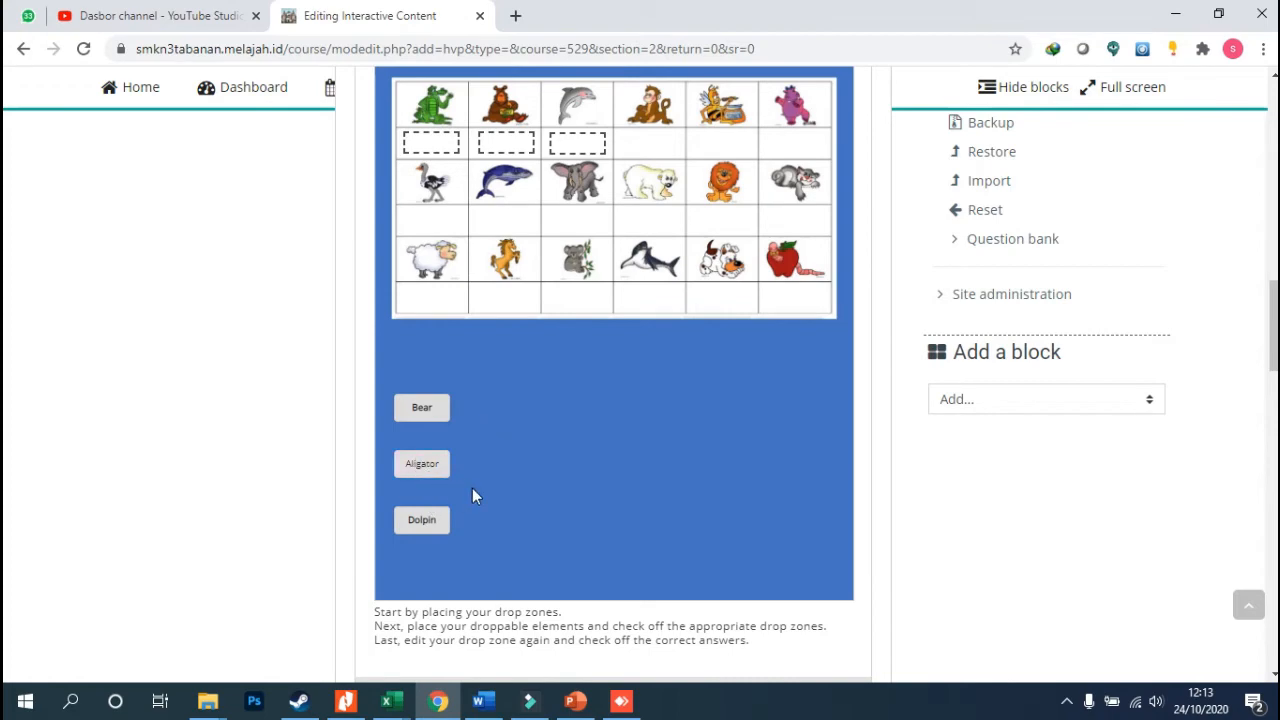
# Make the wording of the "Aligator" draggable text bold and save the element
pyautogui.click(418, 463)
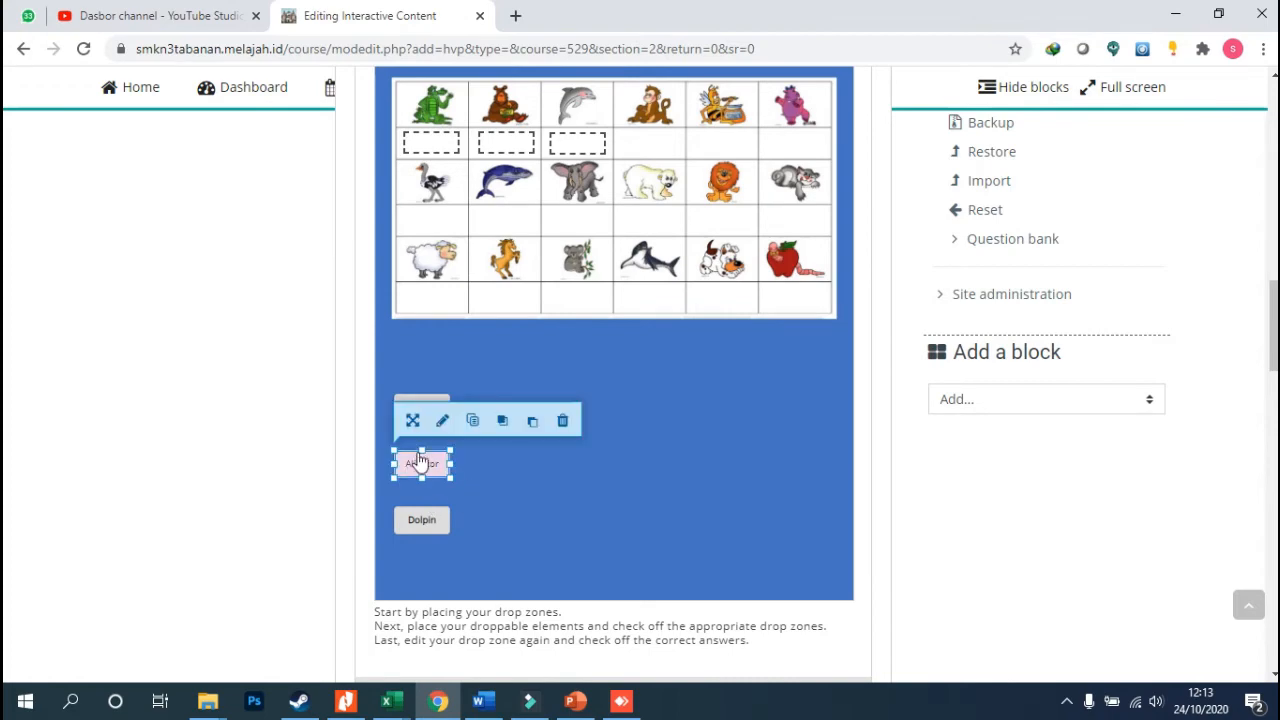
pyautogui.click(445, 420)
pyautogui.scroll(5, 480, 277)
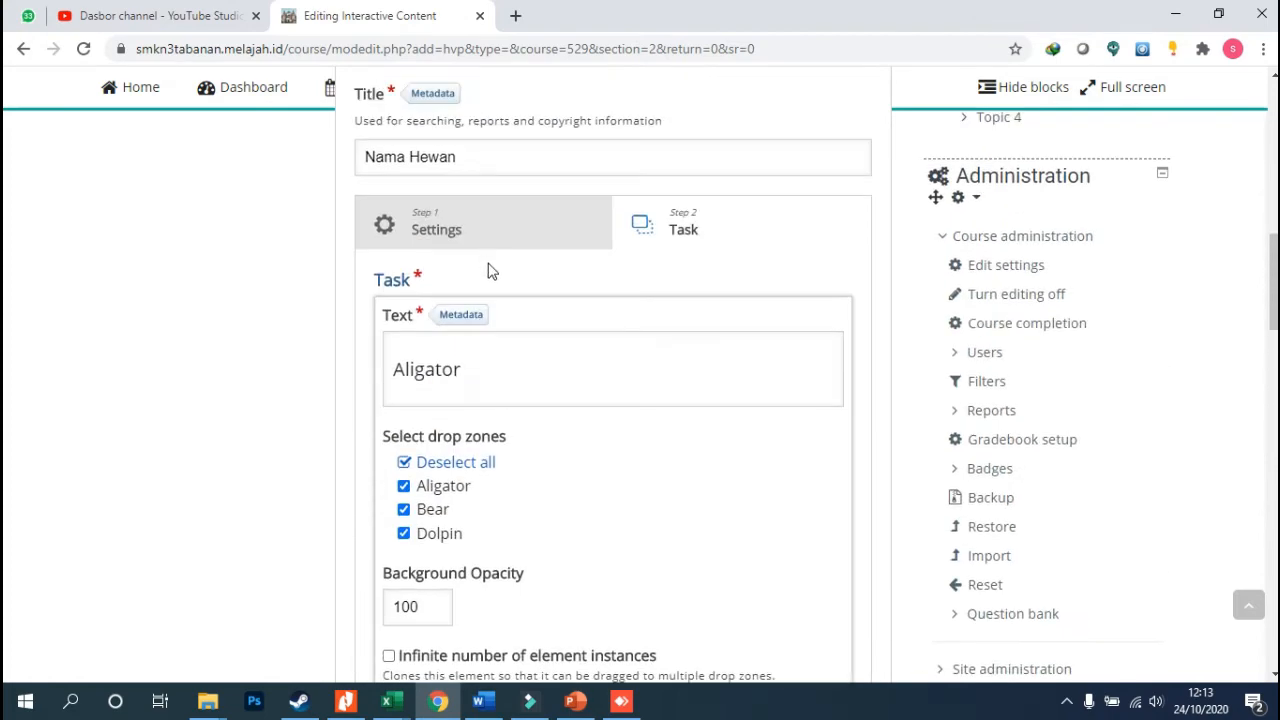
pyautogui.click(529, 362)
pyautogui.moveTo(491, 433); pyautogui.dragTo(386, 371)
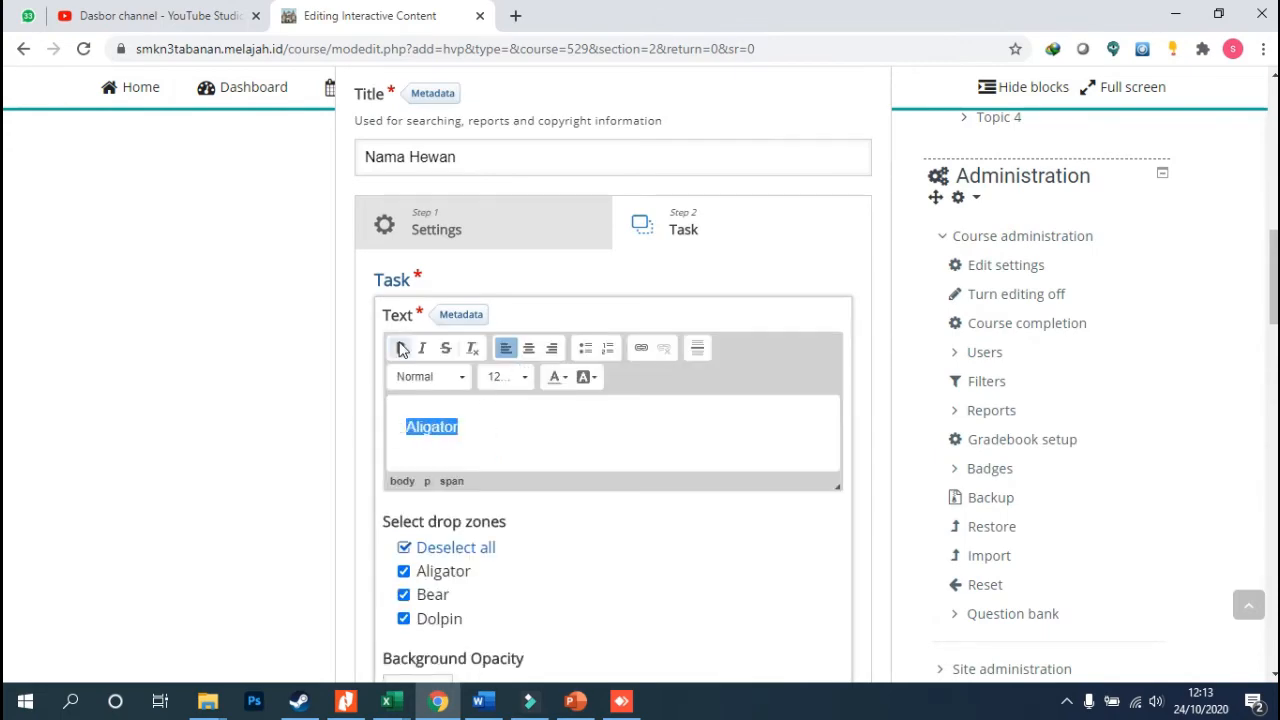
pyautogui.click(400, 347)
pyautogui.scroll(-5, 735, 491)
pyautogui.scroll(-2, 735, 491)
pyautogui.scroll(2, 800, 380)
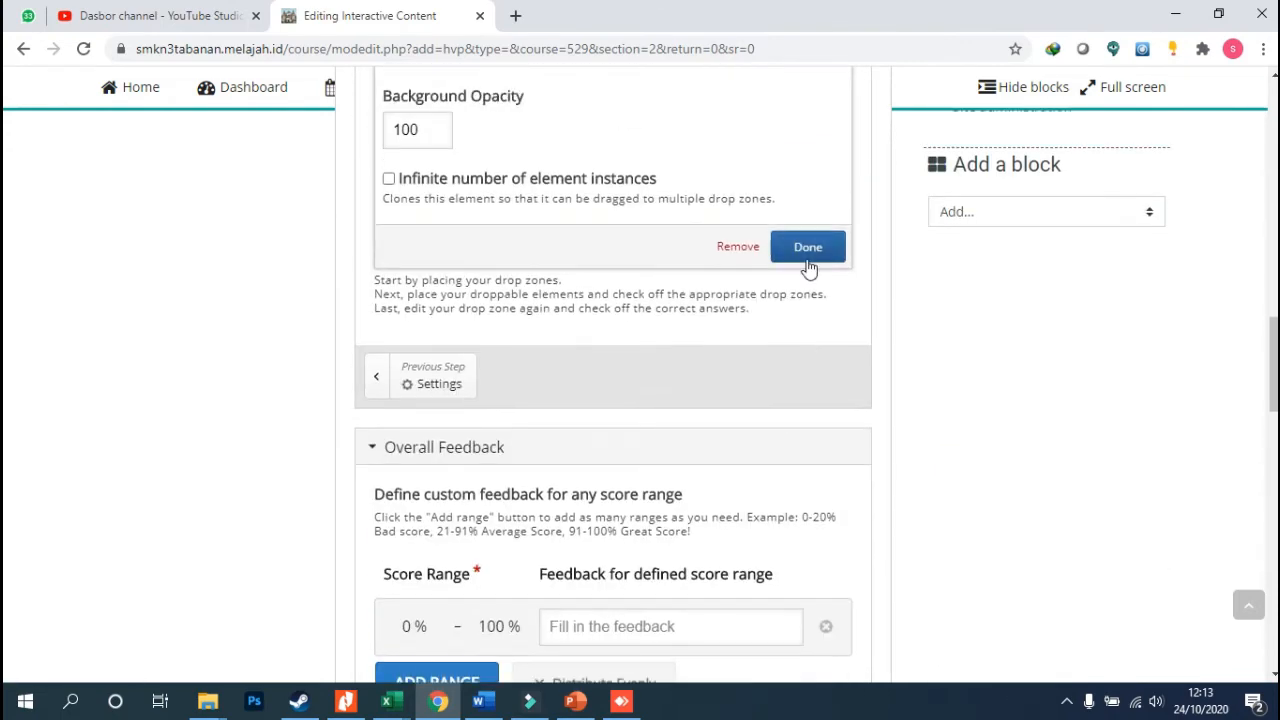
pyautogui.click(808, 250)
# Mark the "Aligator" text as the correct element for the drop zone under the alligator picture and save the zone
pyautogui.scroll(2, 500, 280)
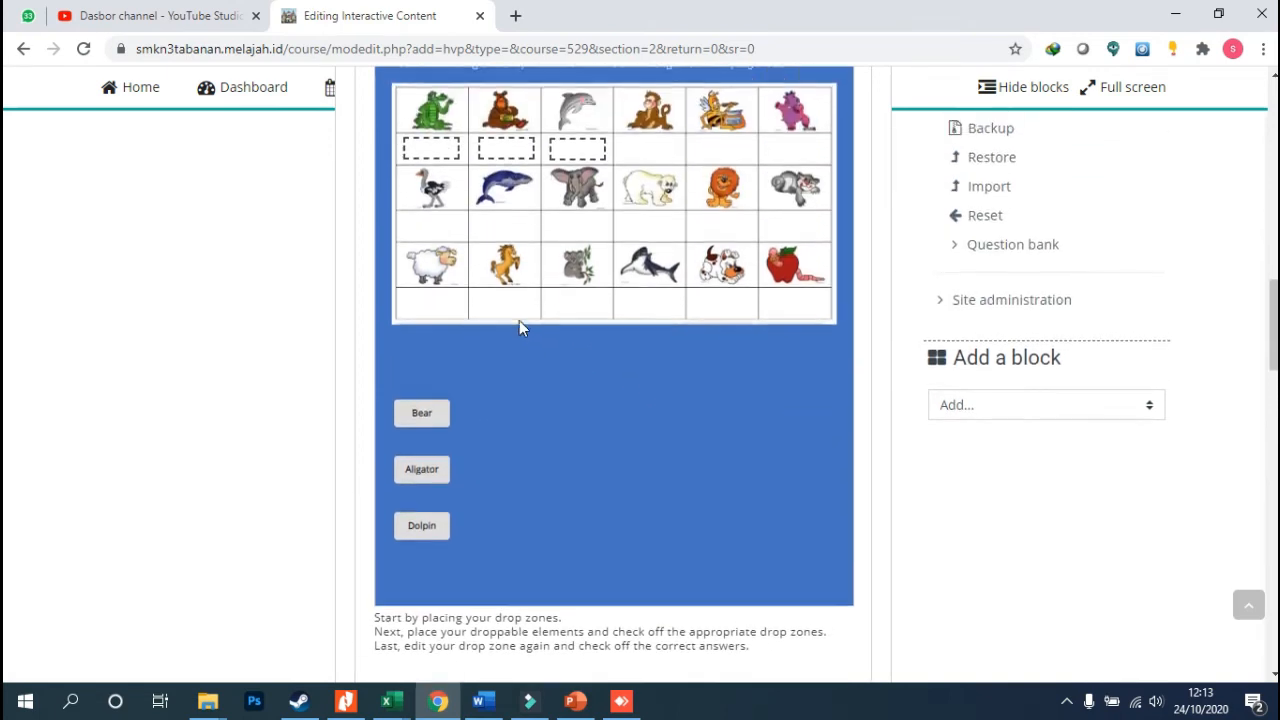
pyautogui.scroll(1, 520, 322)
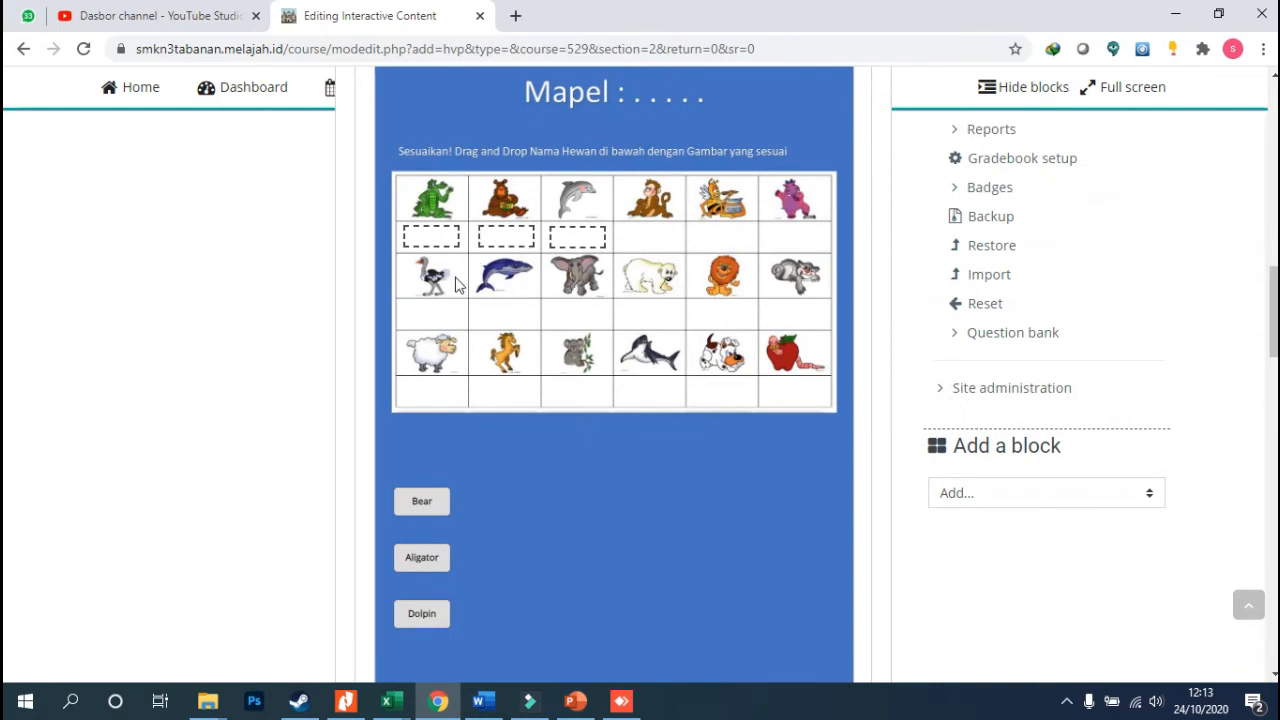
pyautogui.scroll(-1, 467, 398)
pyautogui.scroll(1, 467, 398)
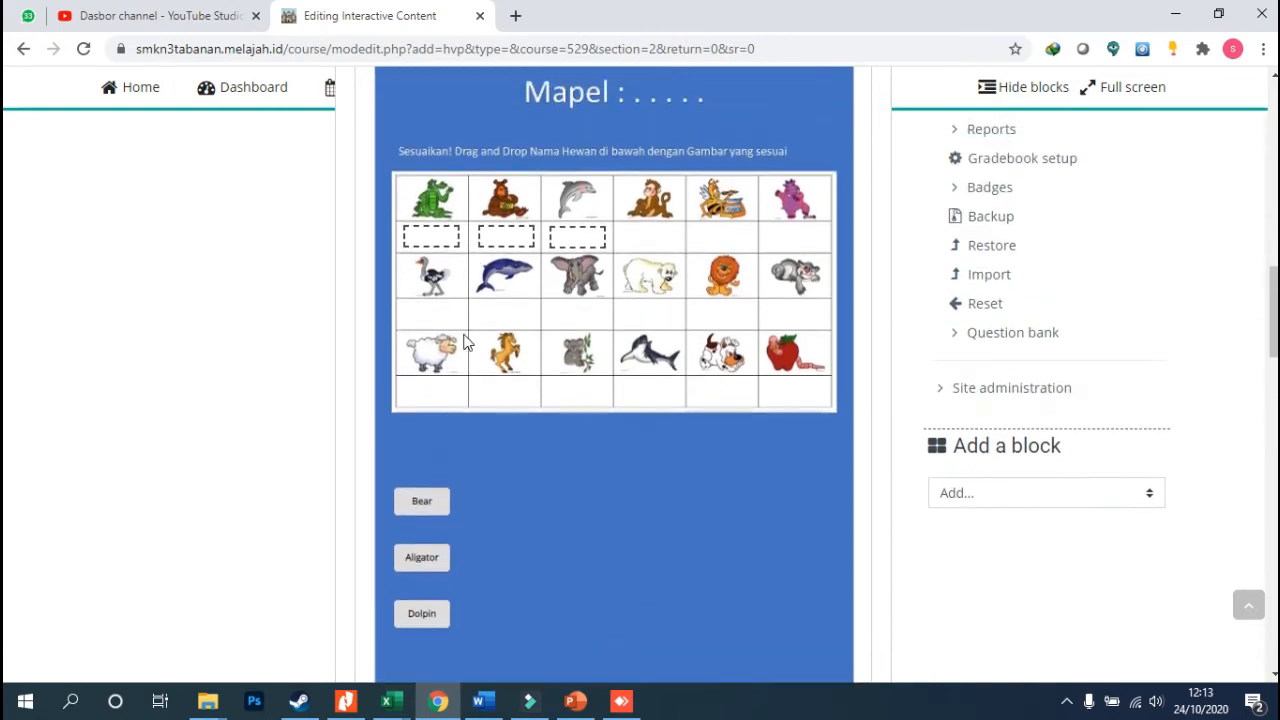
pyautogui.click(446, 248)
pyautogui.click(451, 198)
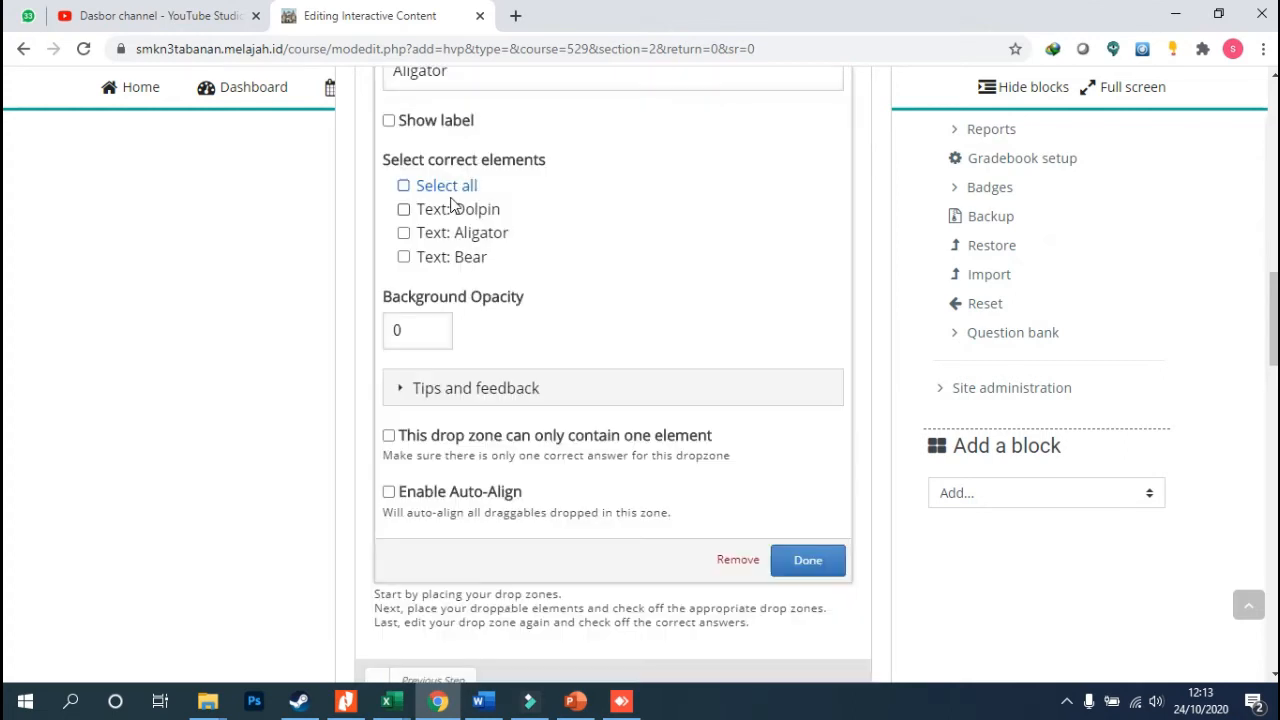
pyautogui.scroll(2, 615, 230)
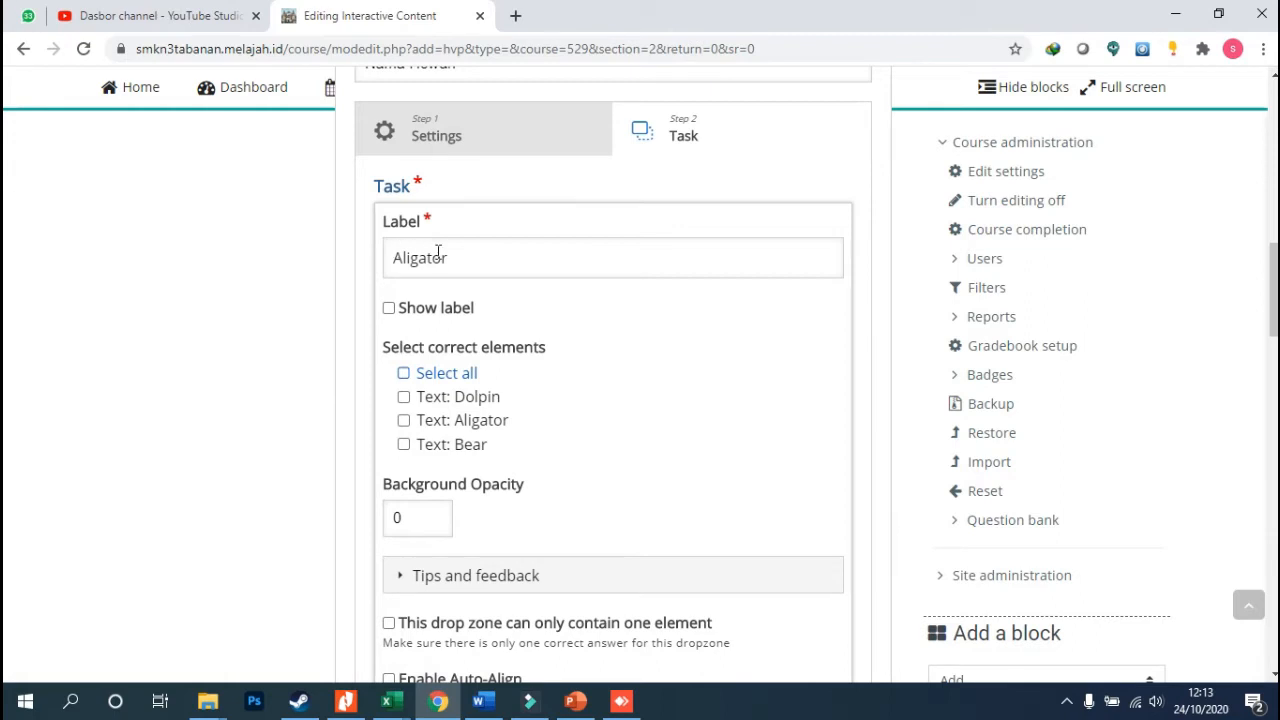
pyautogui.click(404, 421)
pyautogui.scroll(-3, 537, 417)
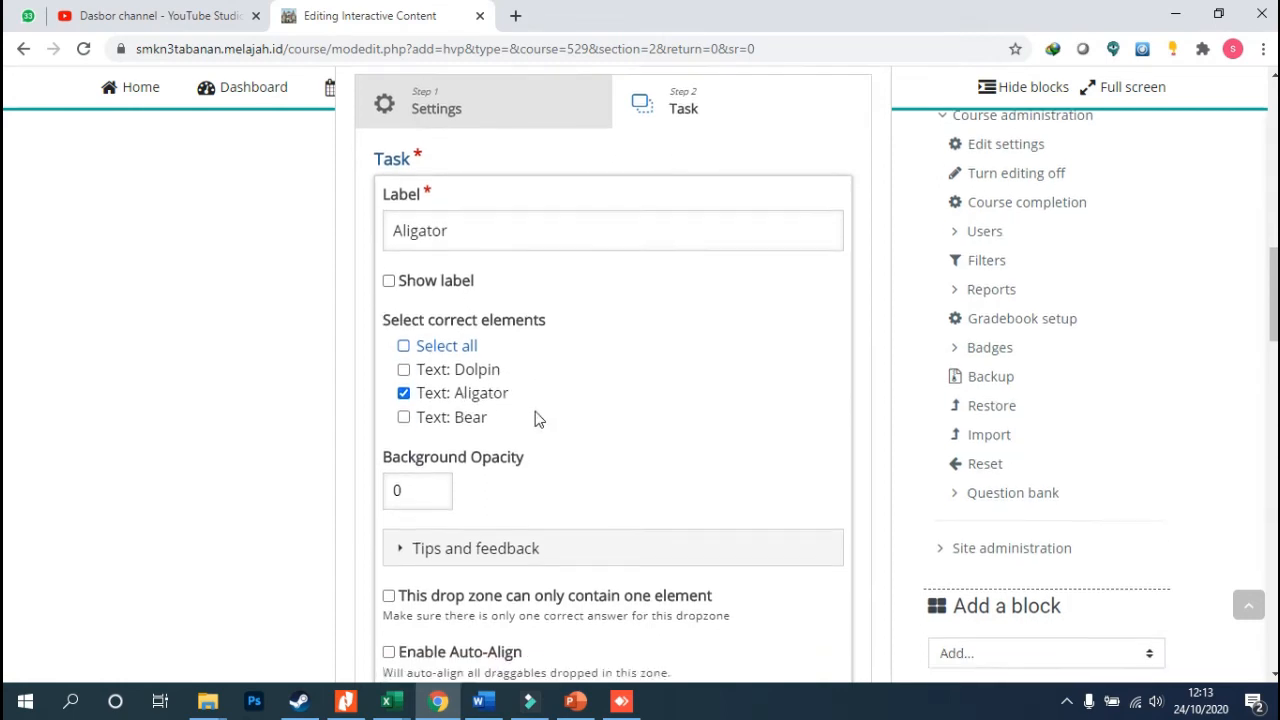
pyautogui.click(794, 466)
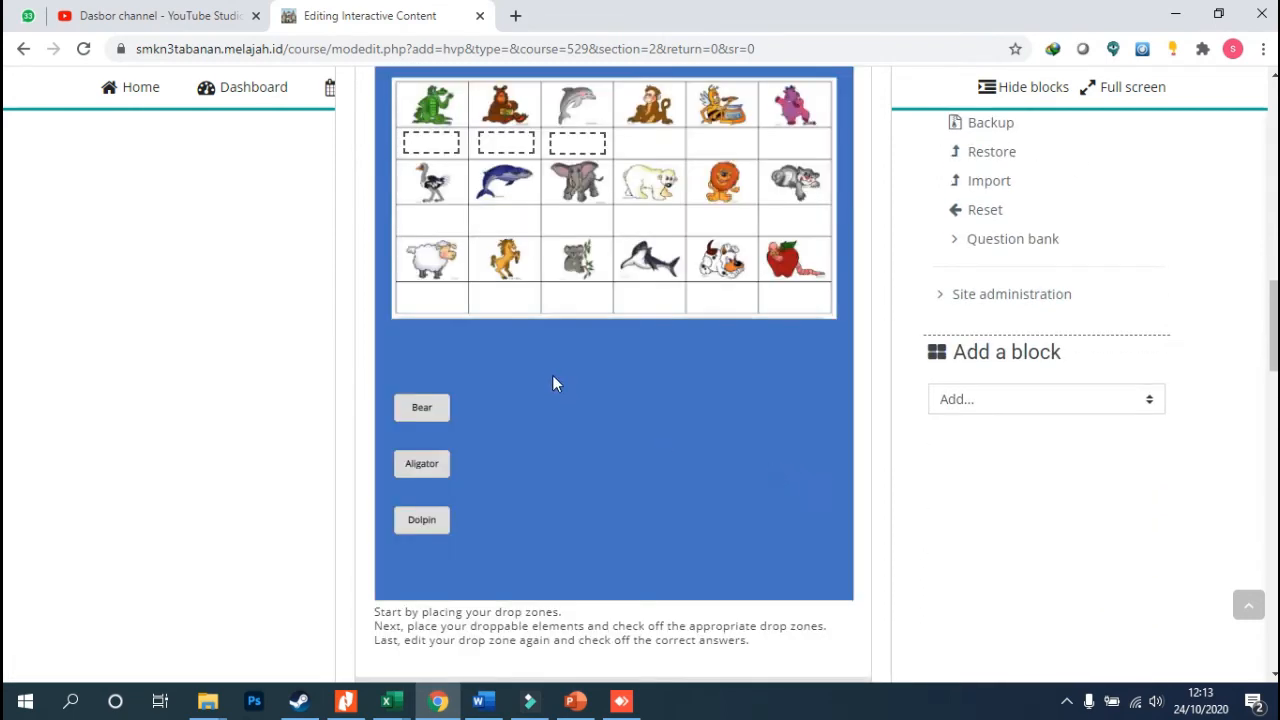
# Mark the "Bear" text as the correct element for the drop zone under the brown bear picture and save the zone
pyautogui.click(507, 142)
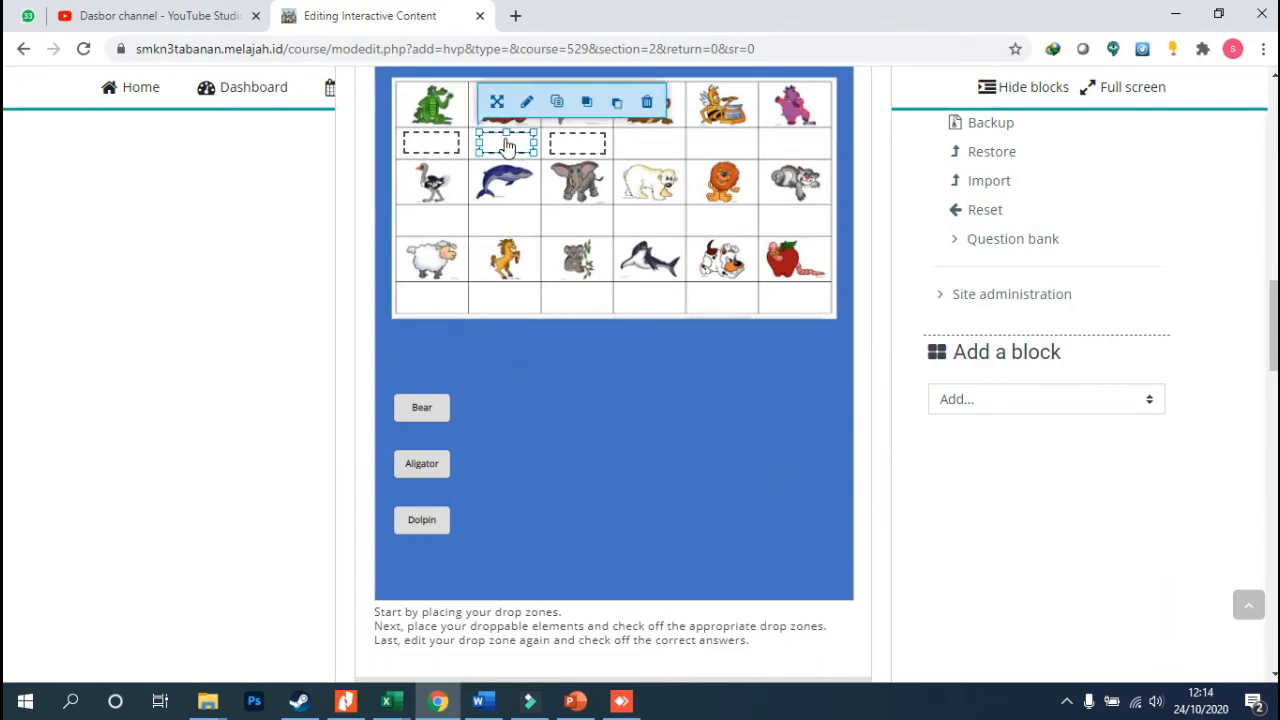
pyautogui.scroll(1, 518, 285)
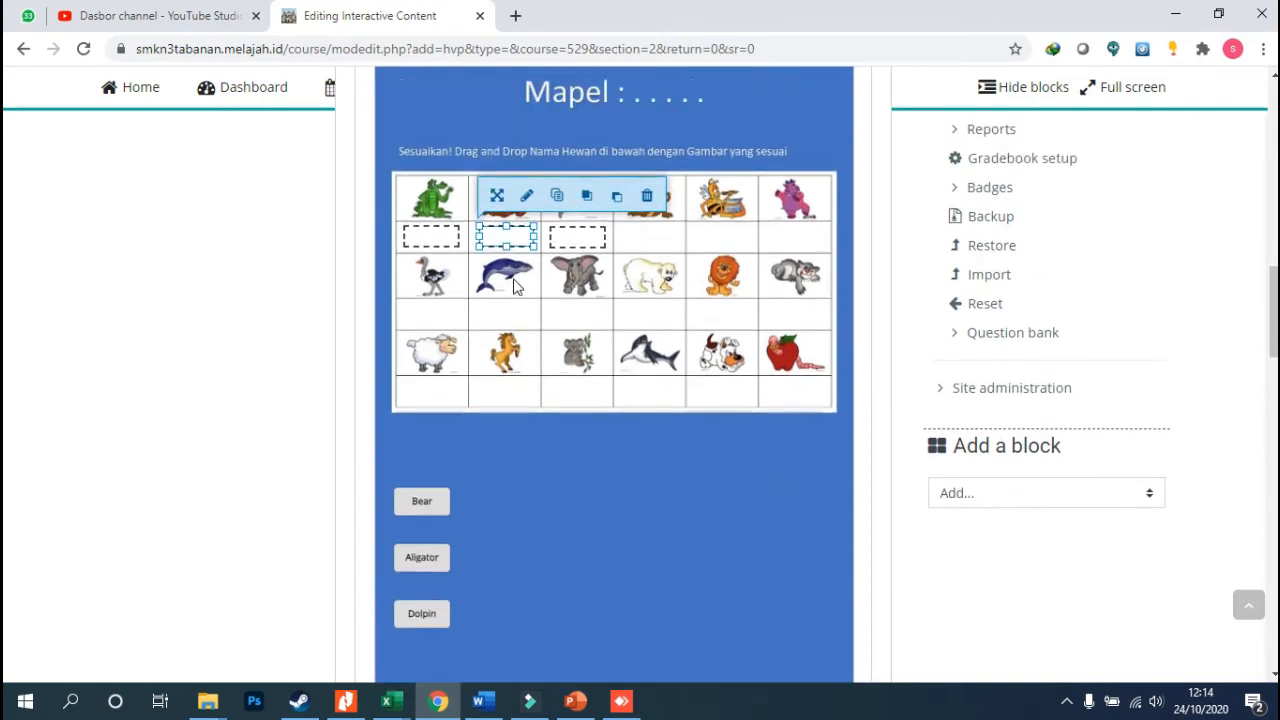
pyautogui.click(527, 196)
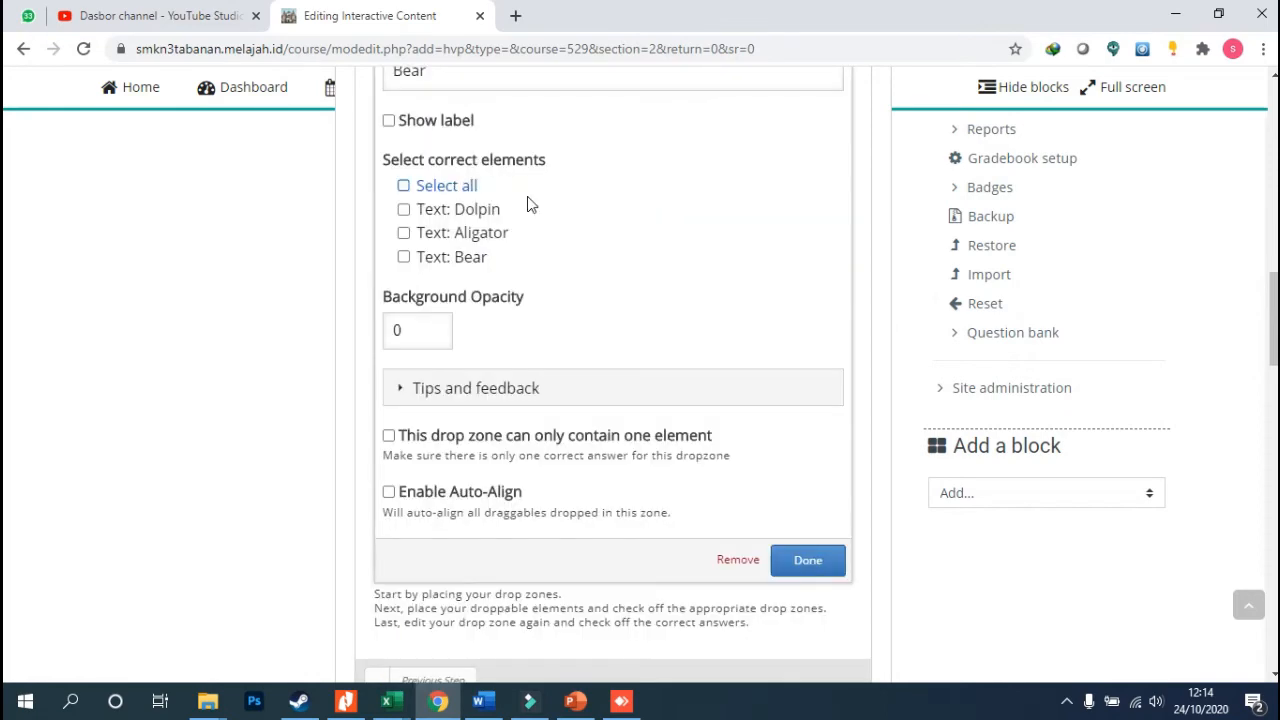
pyautogui.click(404, 258)
pyautogui.scroll(-1, 731, 451)
pyautogui.click(806, 463)
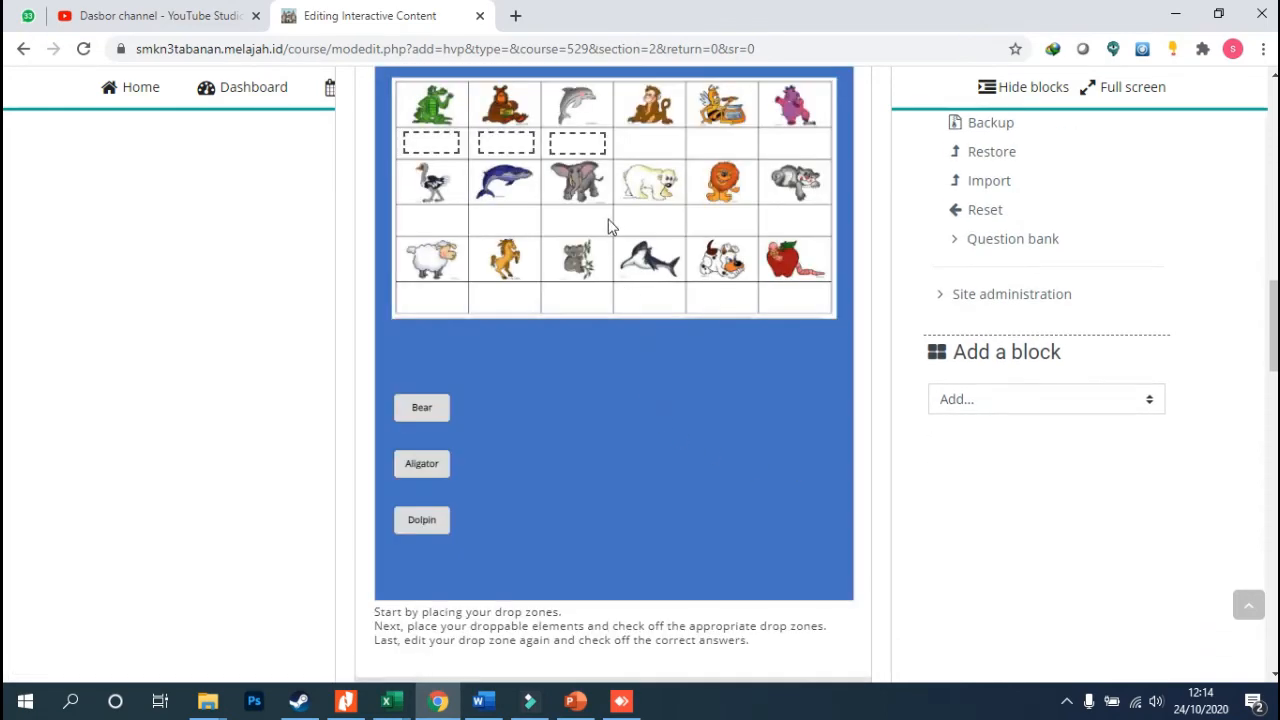
# Mark the "Dolpin" text as the correct element for the drop zone under the dolphin picture and save the zone
pyautogui.click(580, 143)
pyautogui.click(600, 104)
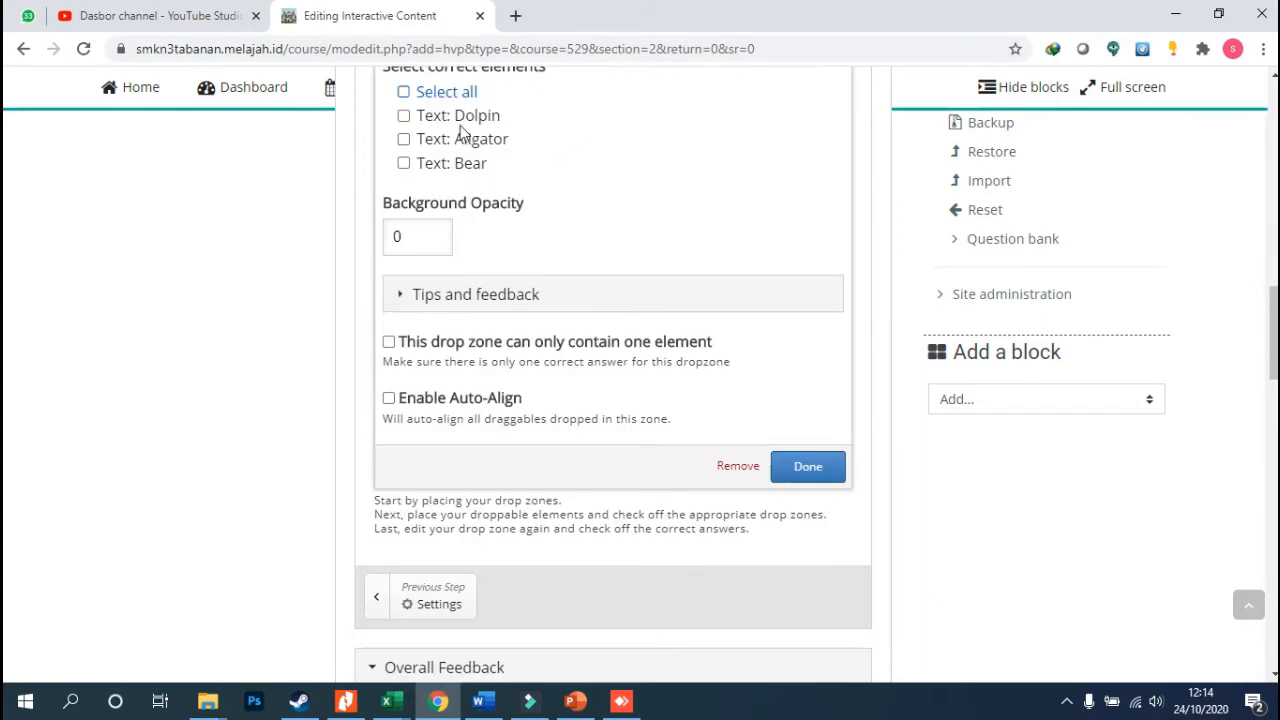
pyautogui.click(403, 115)
pyautogui.click(806, 466)
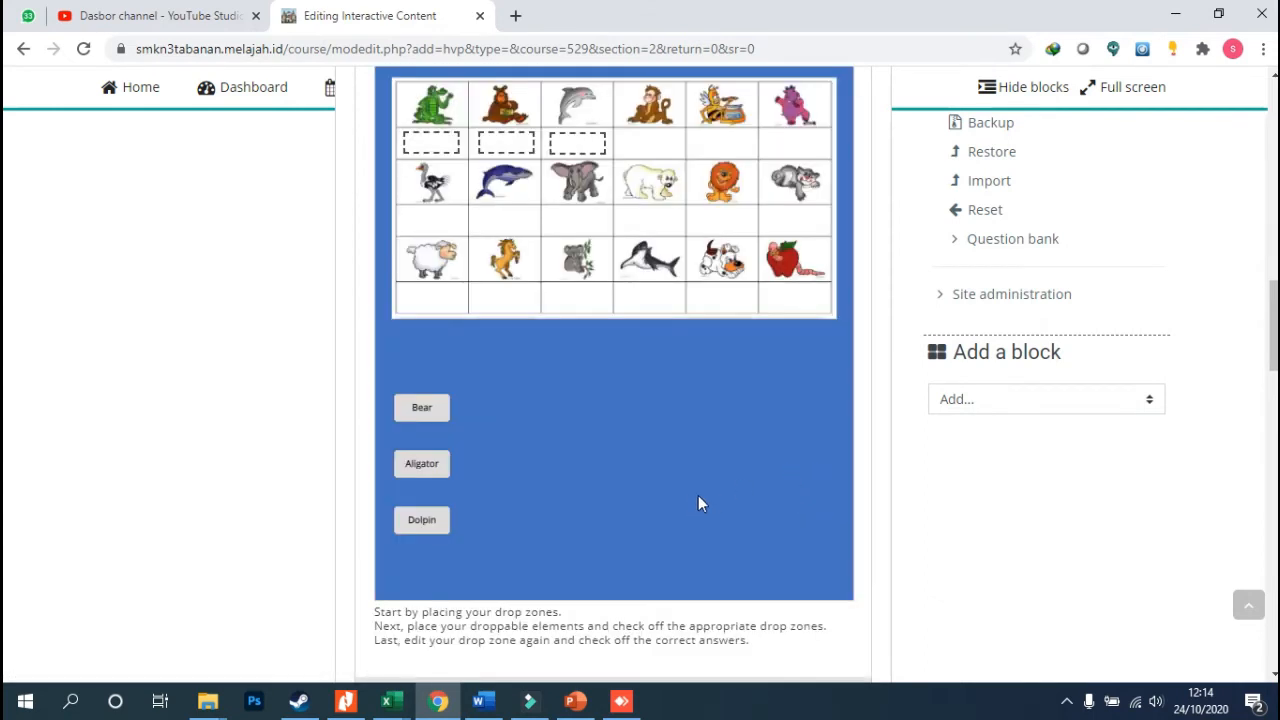
# Review the finished task layout, the overall feedback score range and the behavioural settings of the activity
pyautogui.scroll(-2, 588, 380)
pyautogui.scroll(4, 583, 324)
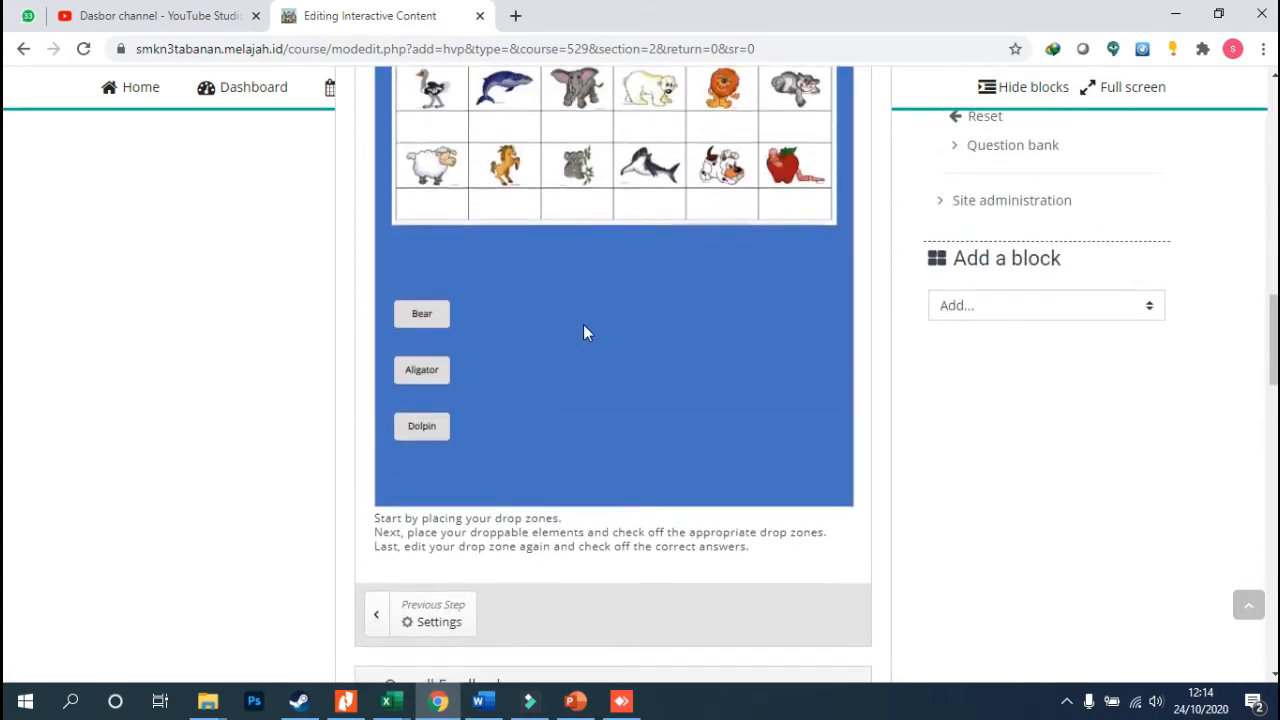
pyautogui.scroll(1, 523, 211)
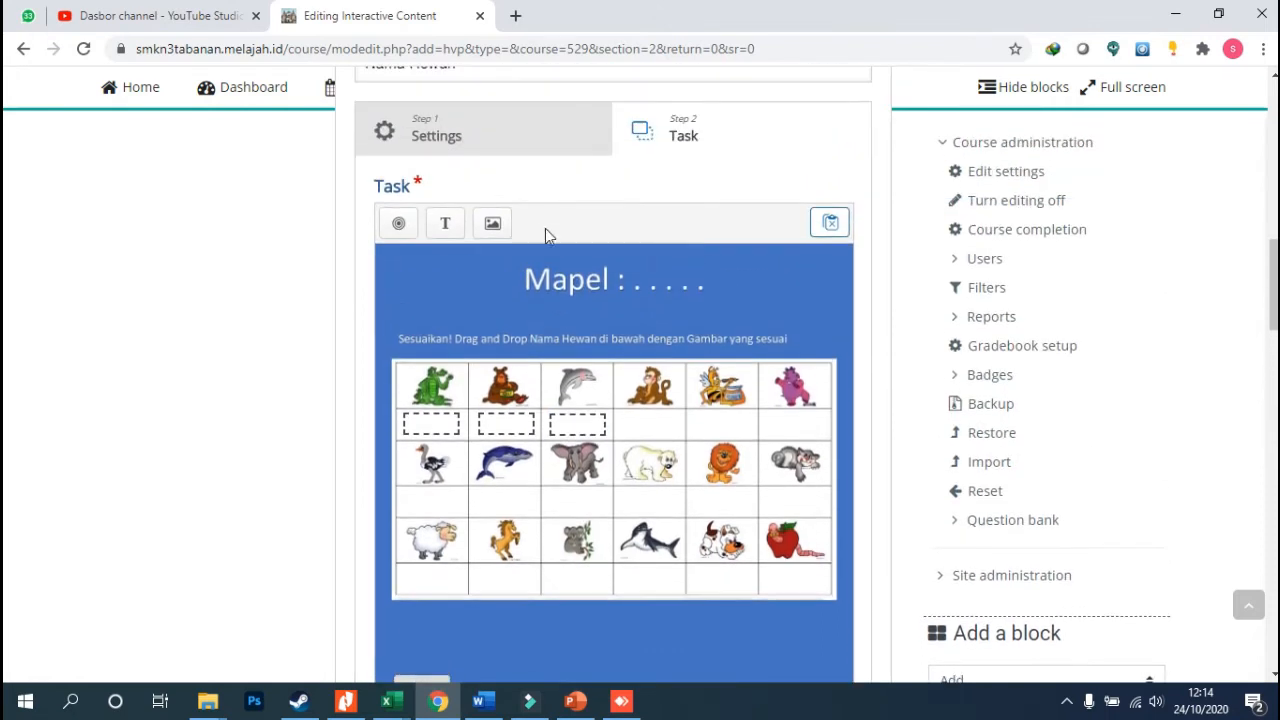
pyautogui.scroll(-1, 576, 290)
pyautogui.scroll(-6, 570, 312)
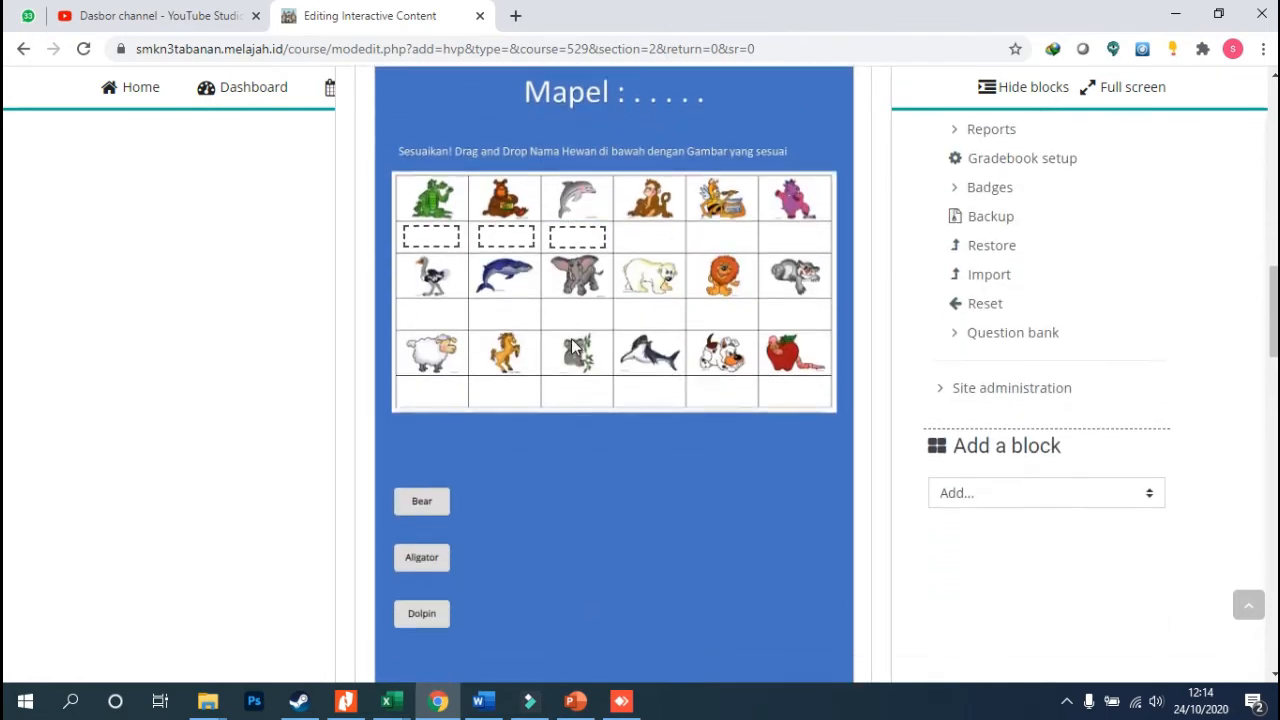
pyautogui.scroll(-6, 506, 323)
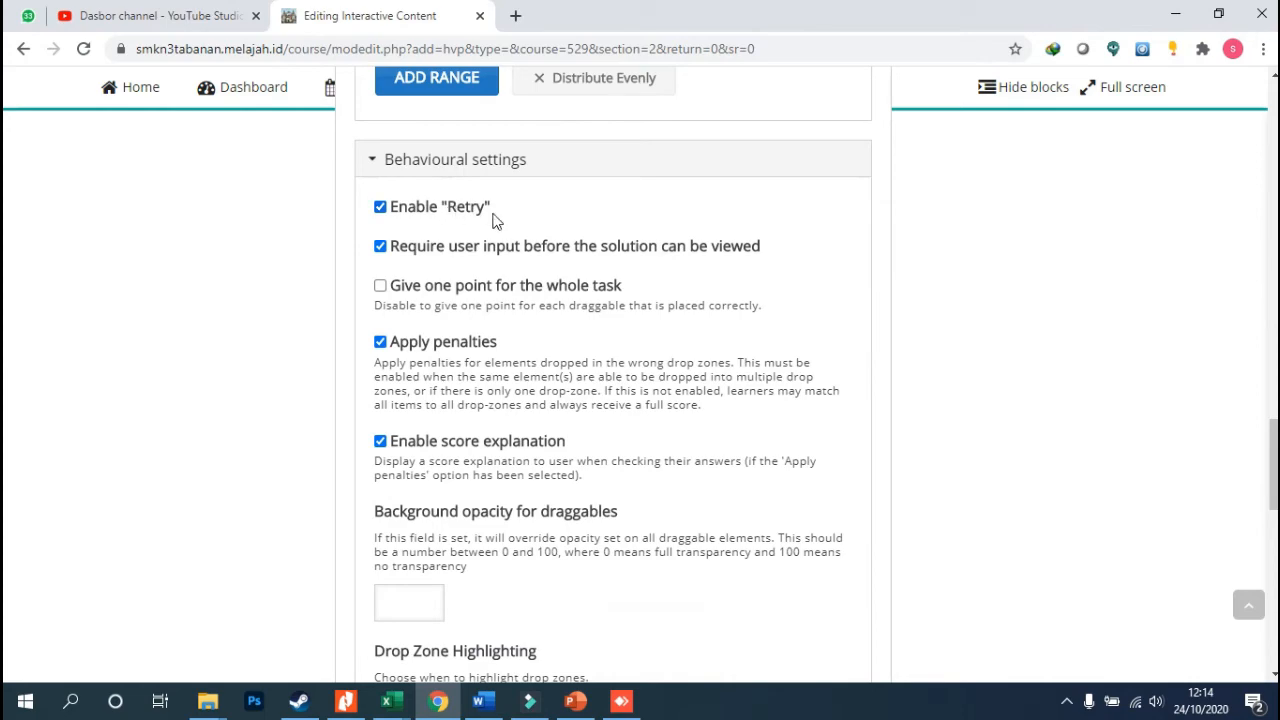
pyautogui.scroll(-1, 480, 220)
pyautogui.scroll(8, 534, 234)
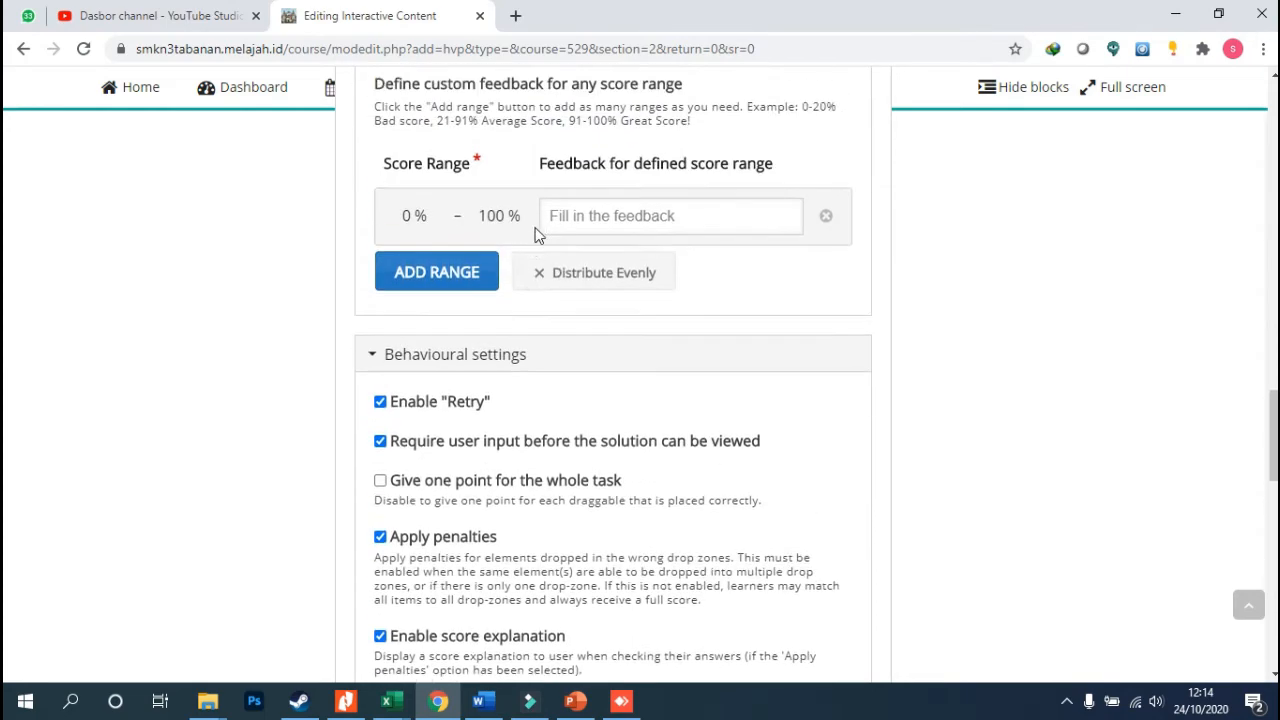
pyautogui.scroll(-1, 660, 281)
pyautogui.scroll(-1, 659, 280)
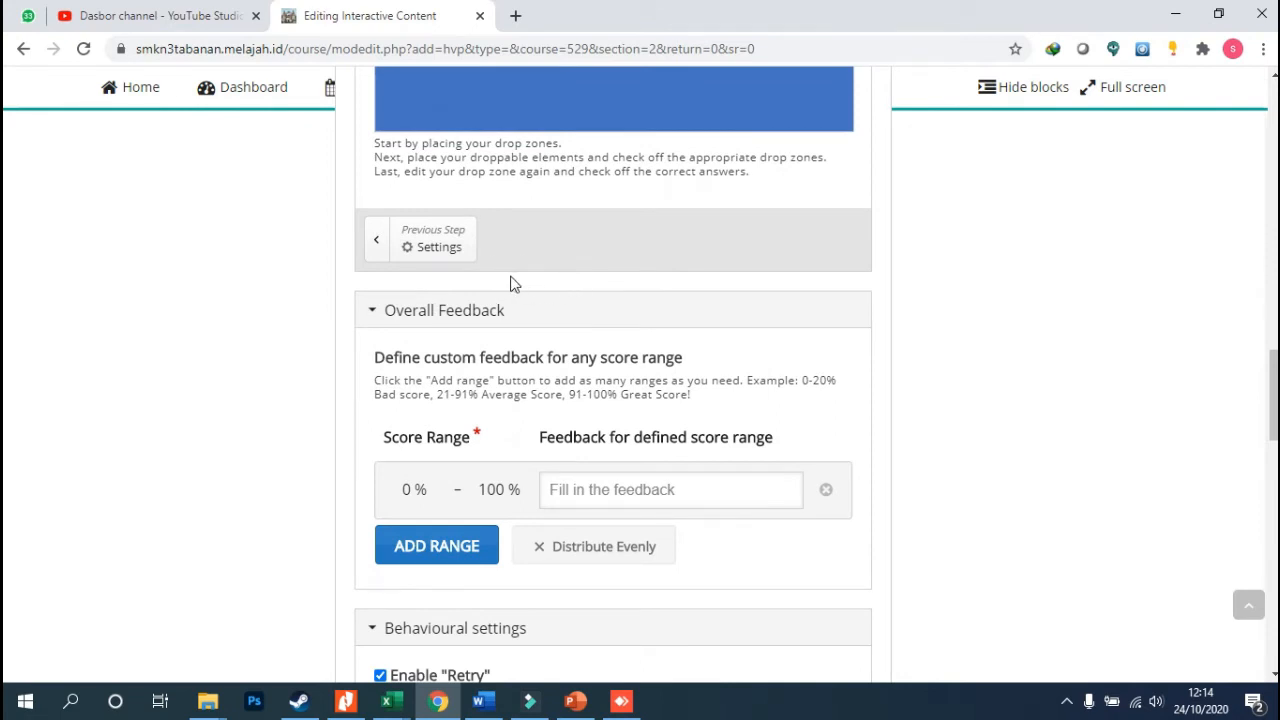
pyautogui.scroll(-2, 515, 287)
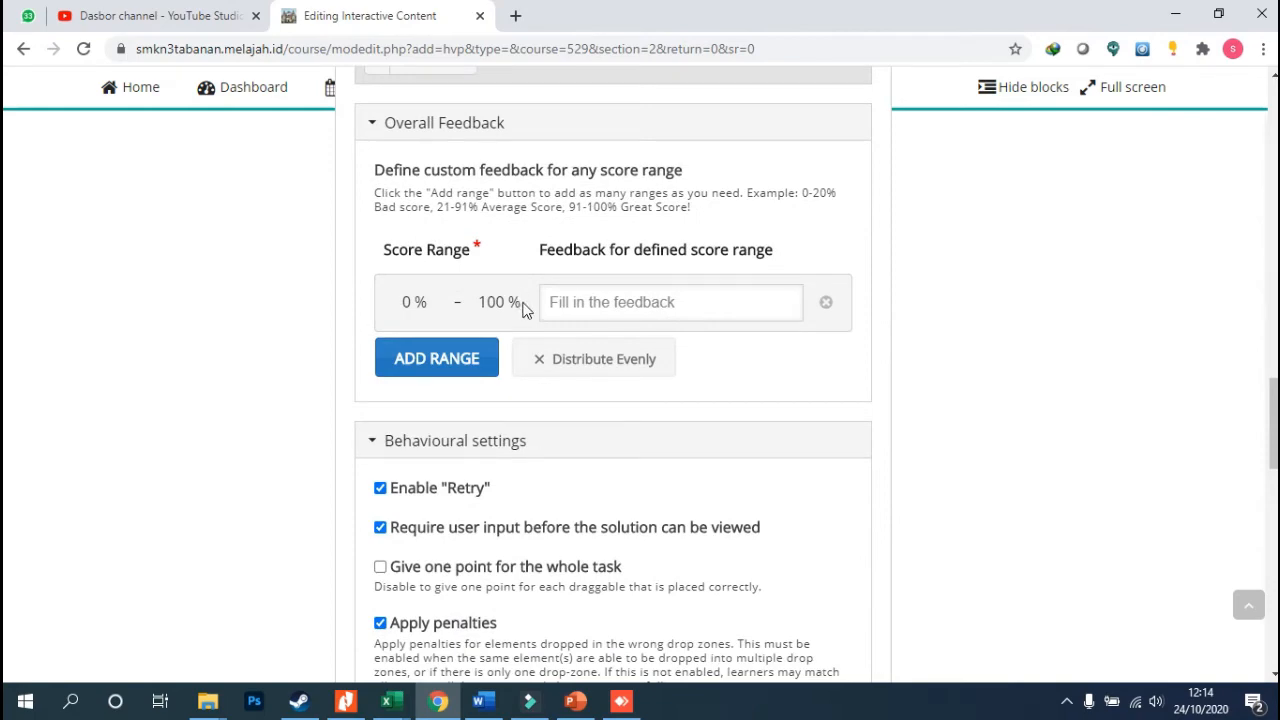
pyautogui.scroll(-6, 518, 307)
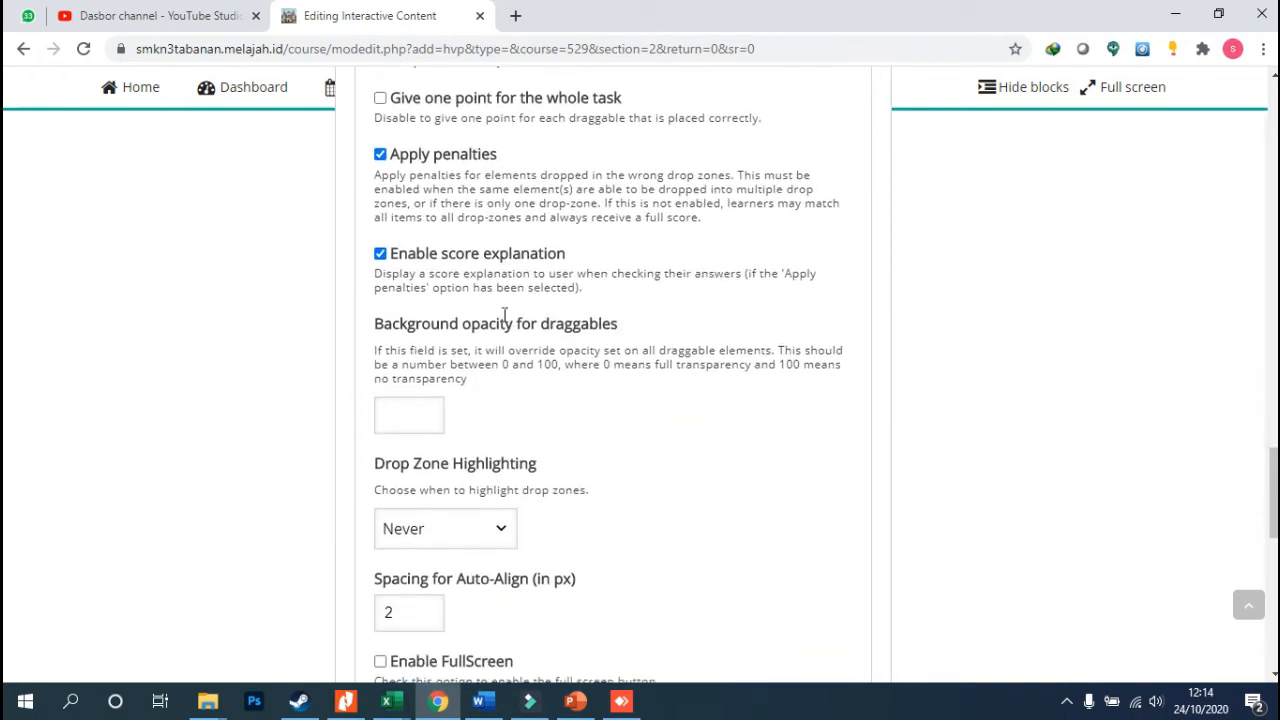
pyautogui.scroll(-4, 512, 325)
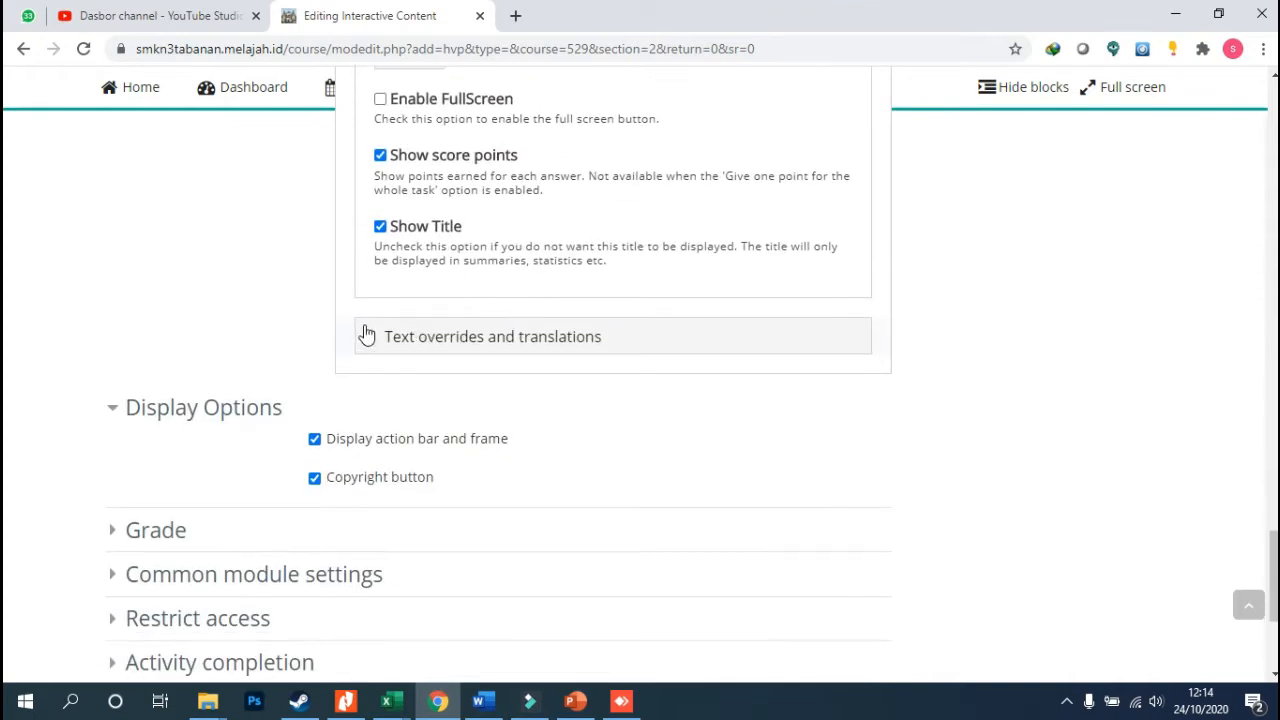
# Expand the Grade settings and set the grade to pass to 5
pyautogui.scroll(1, 388, 318)
pyautogui.scroll(-3, 386, 317)
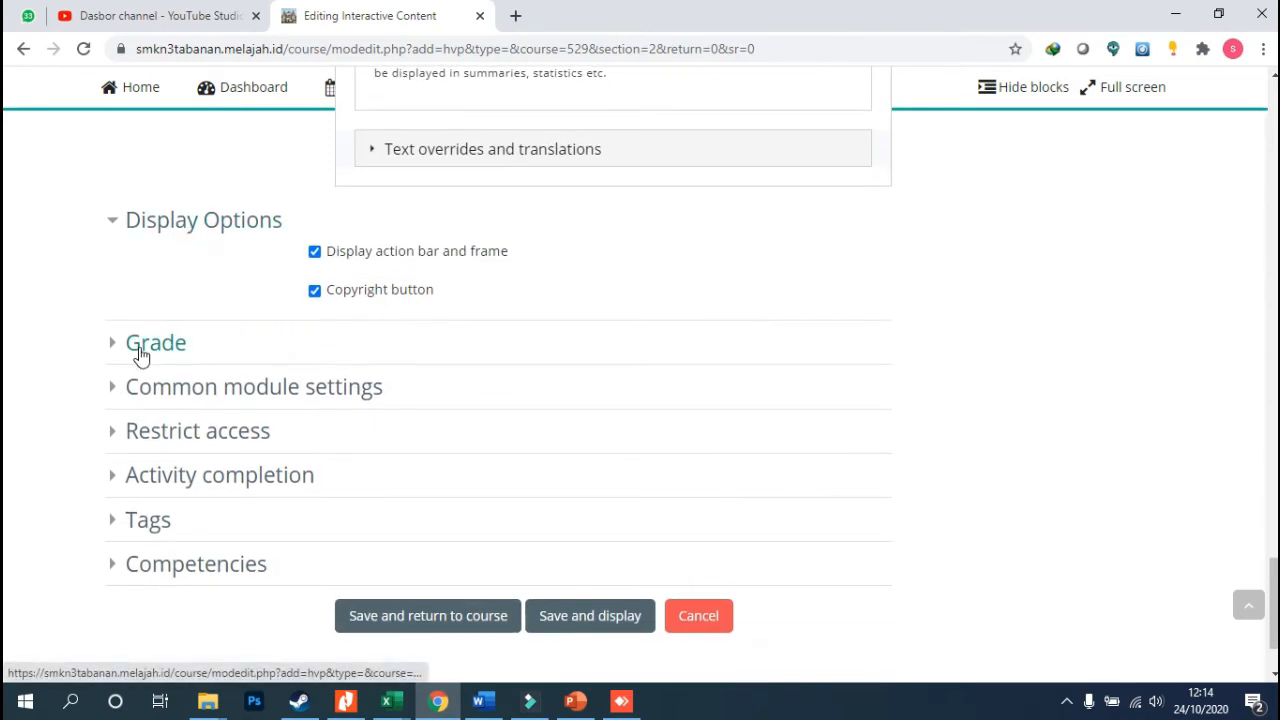
pyautogui.click(140, 352)
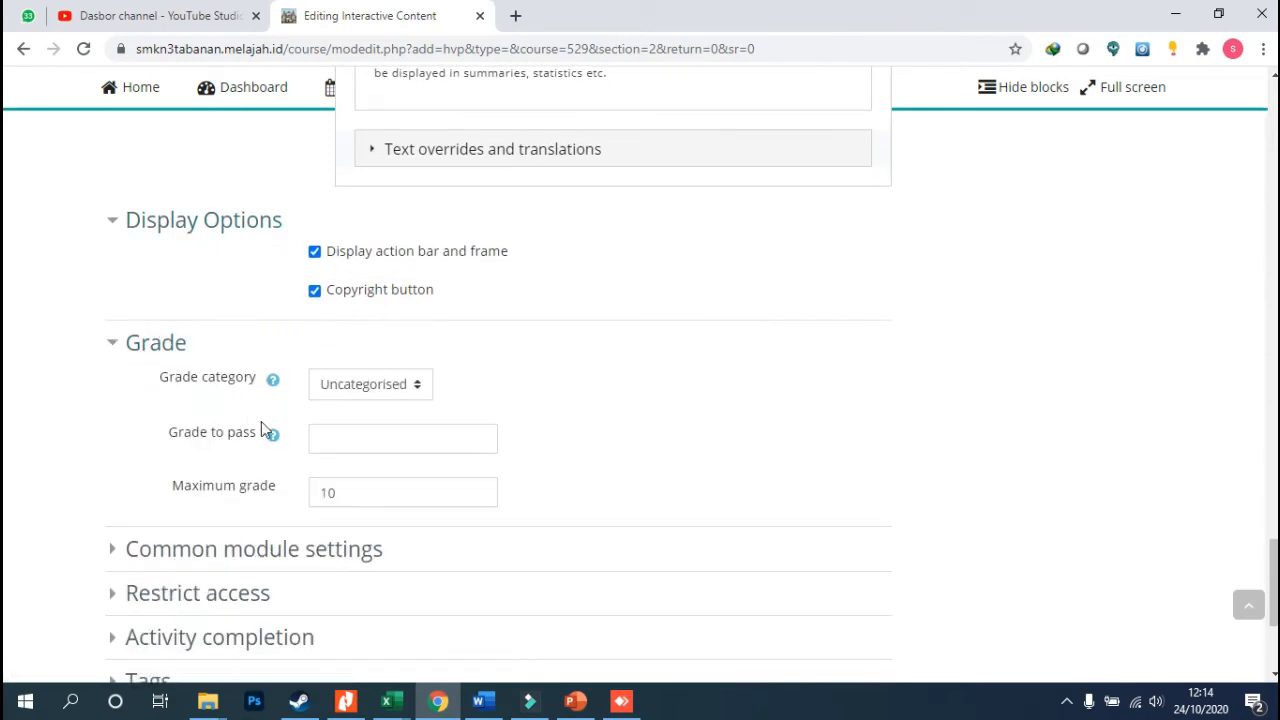
pyautogui.click(337, 436)
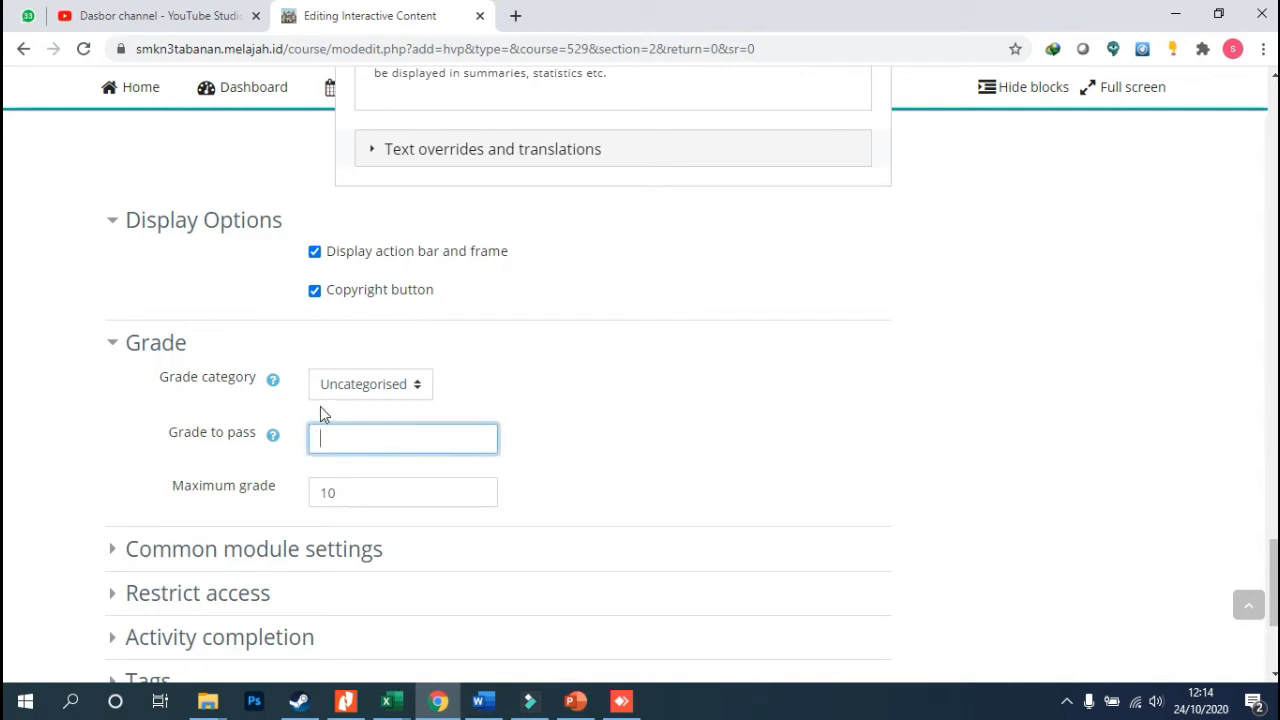
pyautogui.write('5')
pyautogui.click(576, 461)
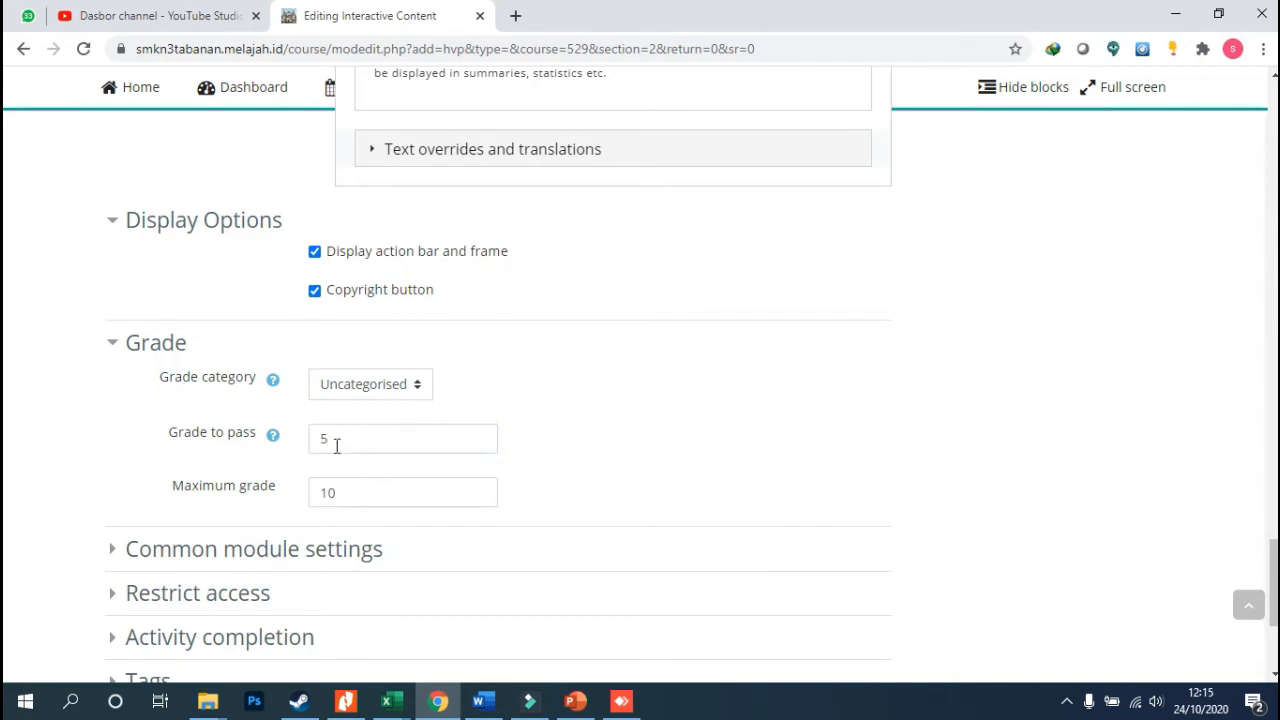
# Check the drop zones, draggable names, feedback and behavioural settings against the grade to pass and maximum grade
pyautogui.scroll(20, 610, 412)
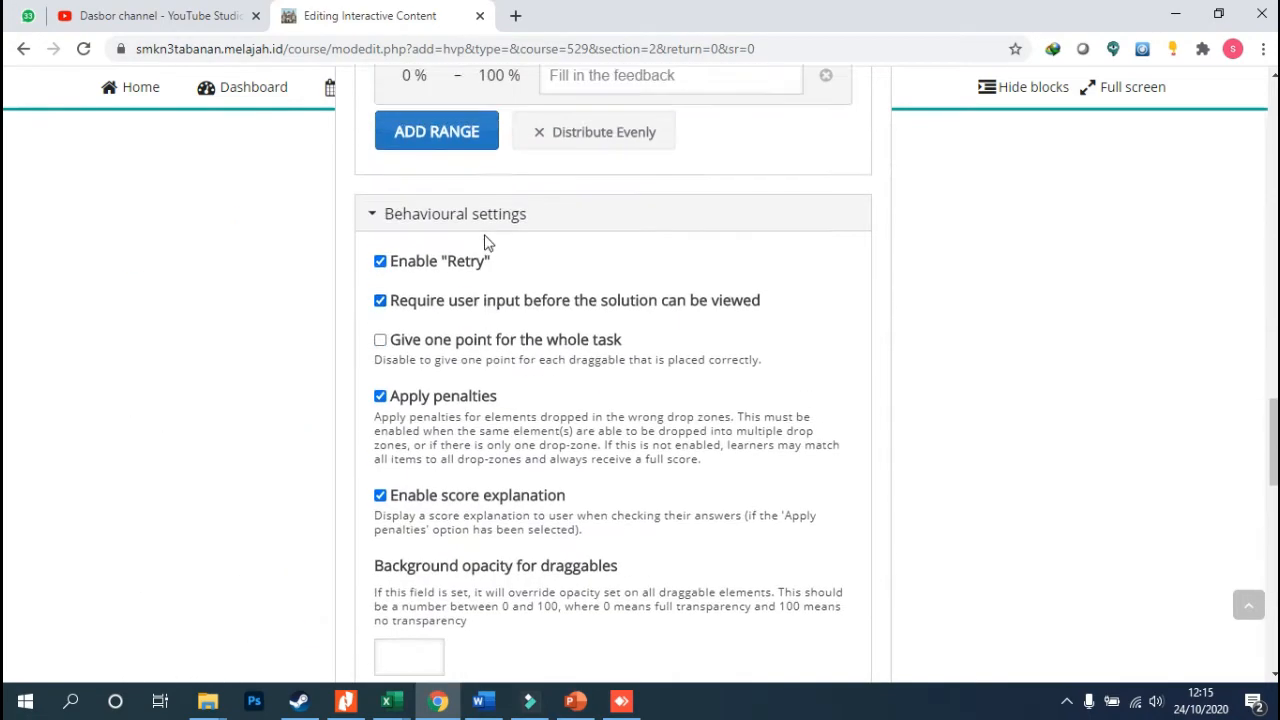
pyautogui.scroll(5, 461, 143)
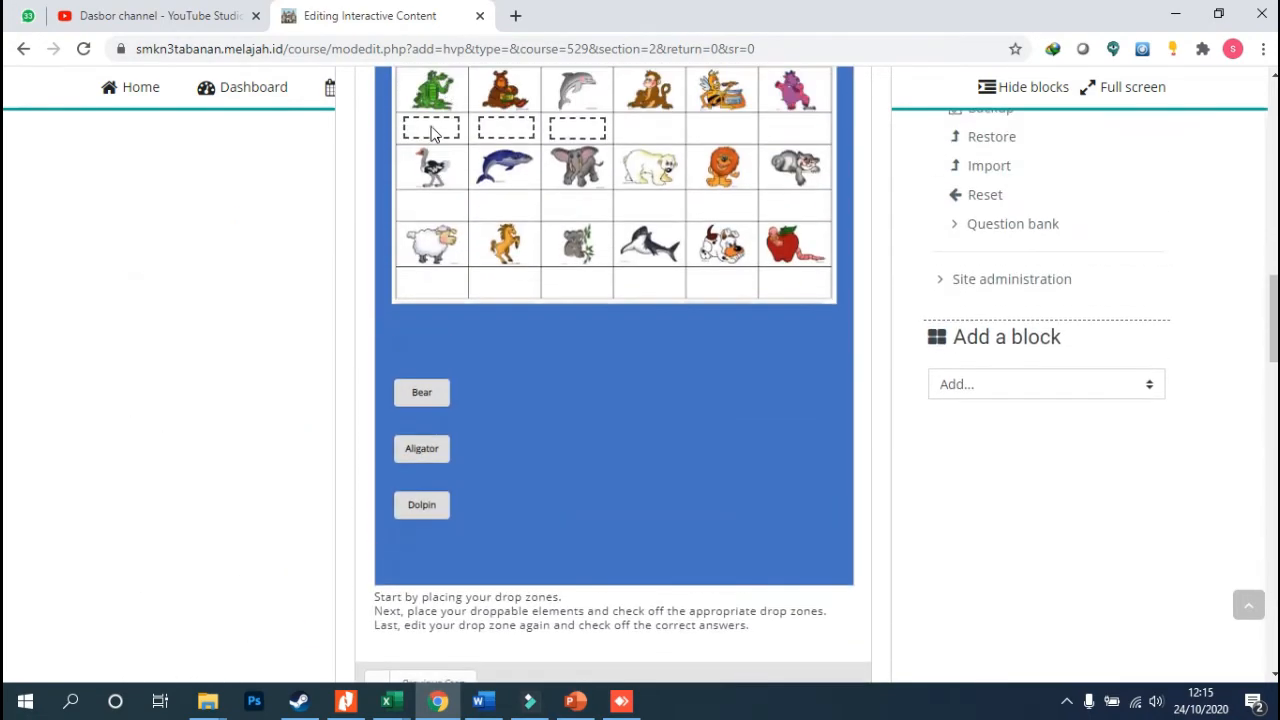
pyautogui.scroll(-15, 608, 368)
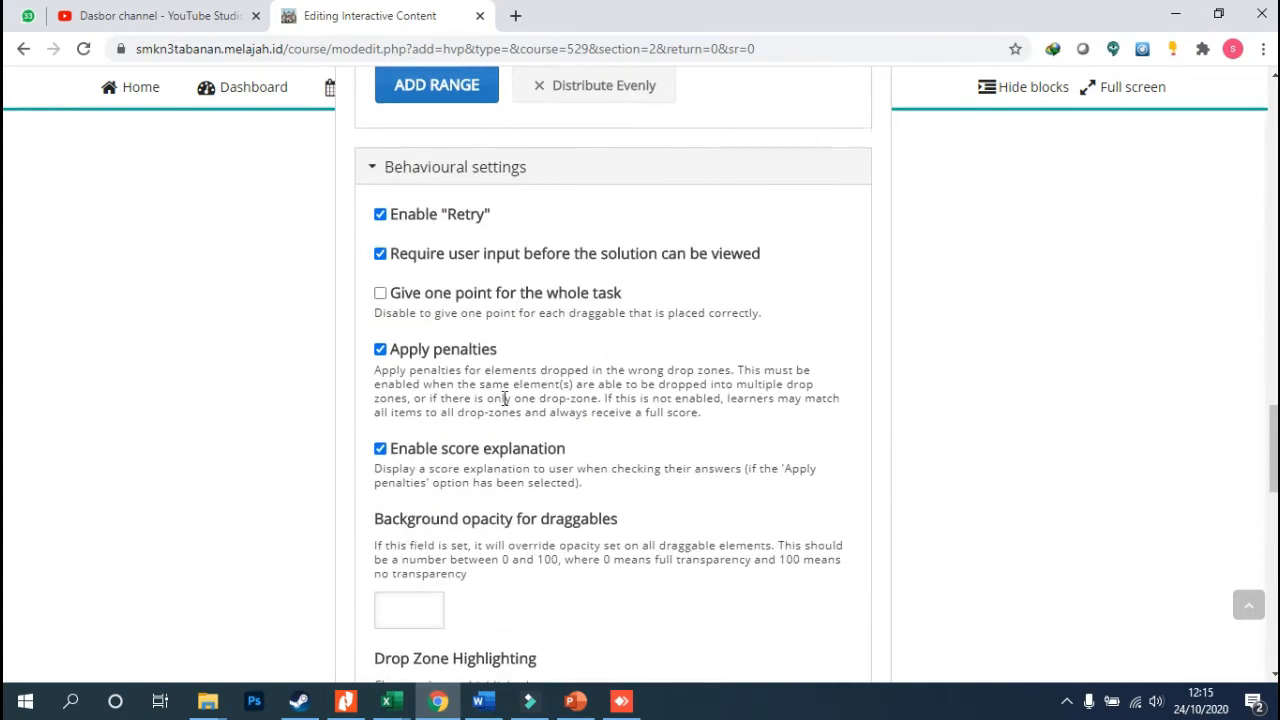
pyautogui.scroll(5, 495, 345)
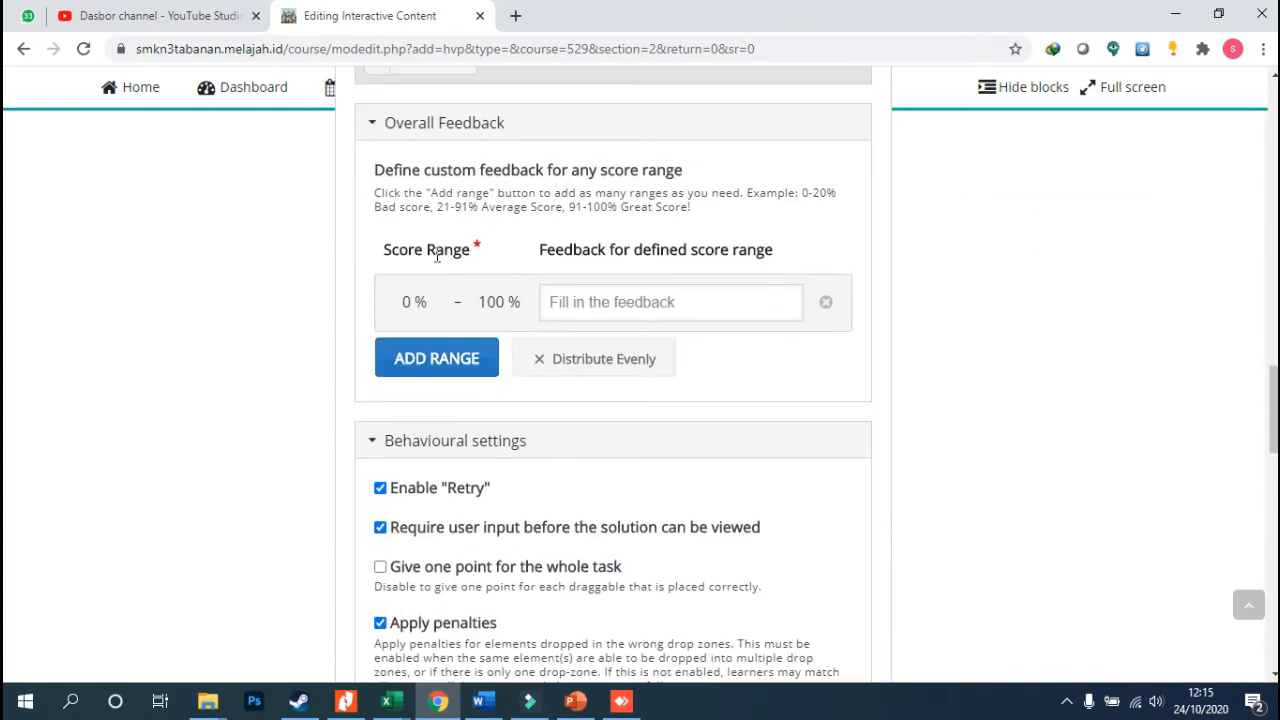
pyautogui.scroll(-15, 371, 466)
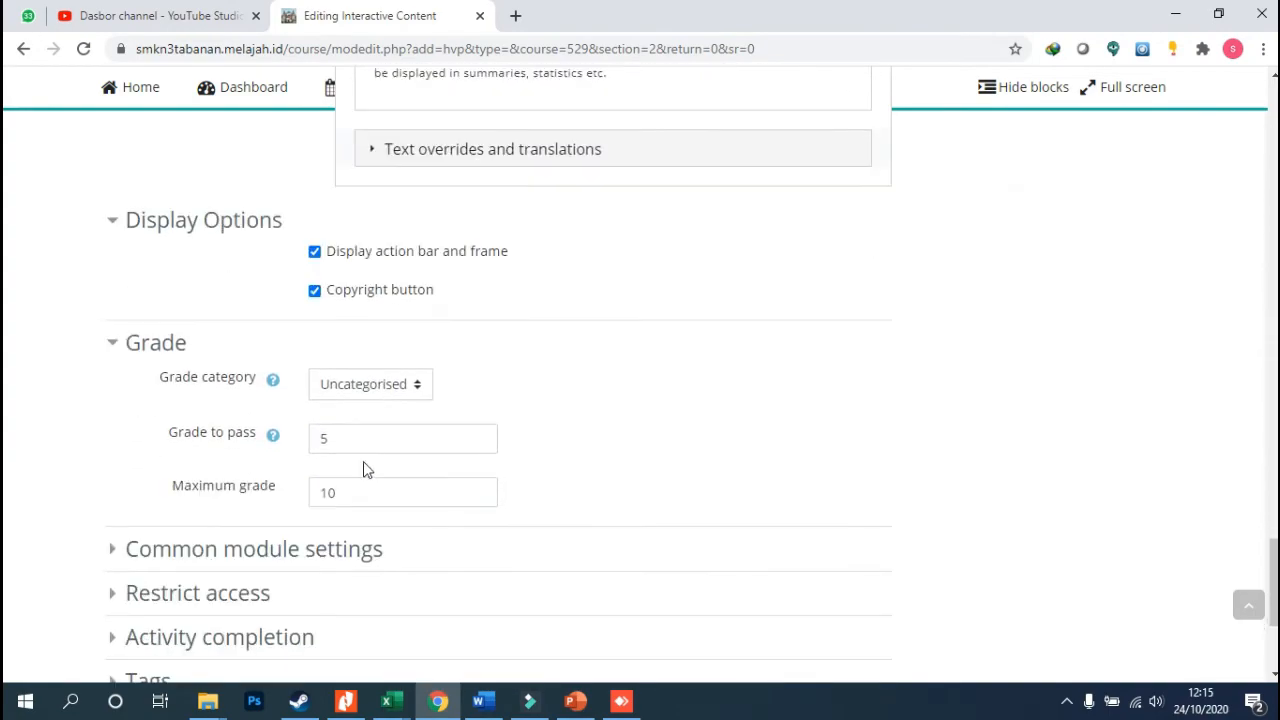
pyautogui.scroll(15, 444, 331)
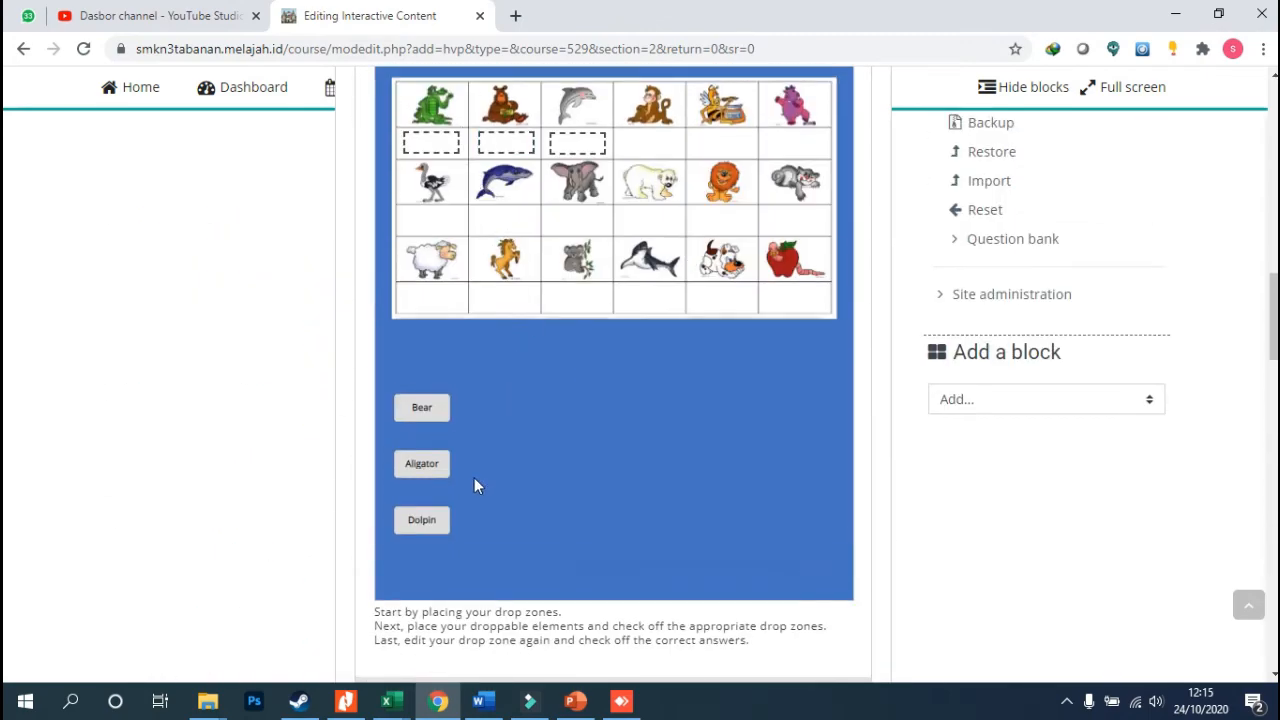
pyautogui.scroll(-10, 443, 484)
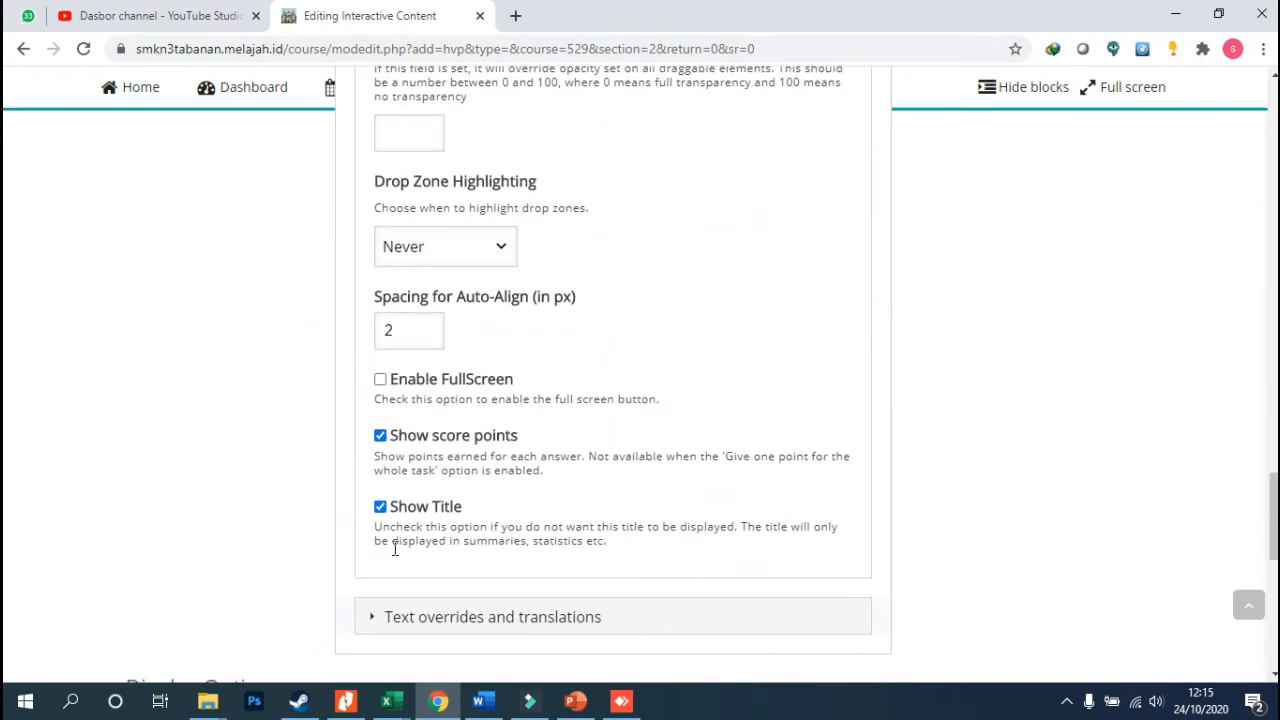
pyautogui.scroll(-8, 395, 548)
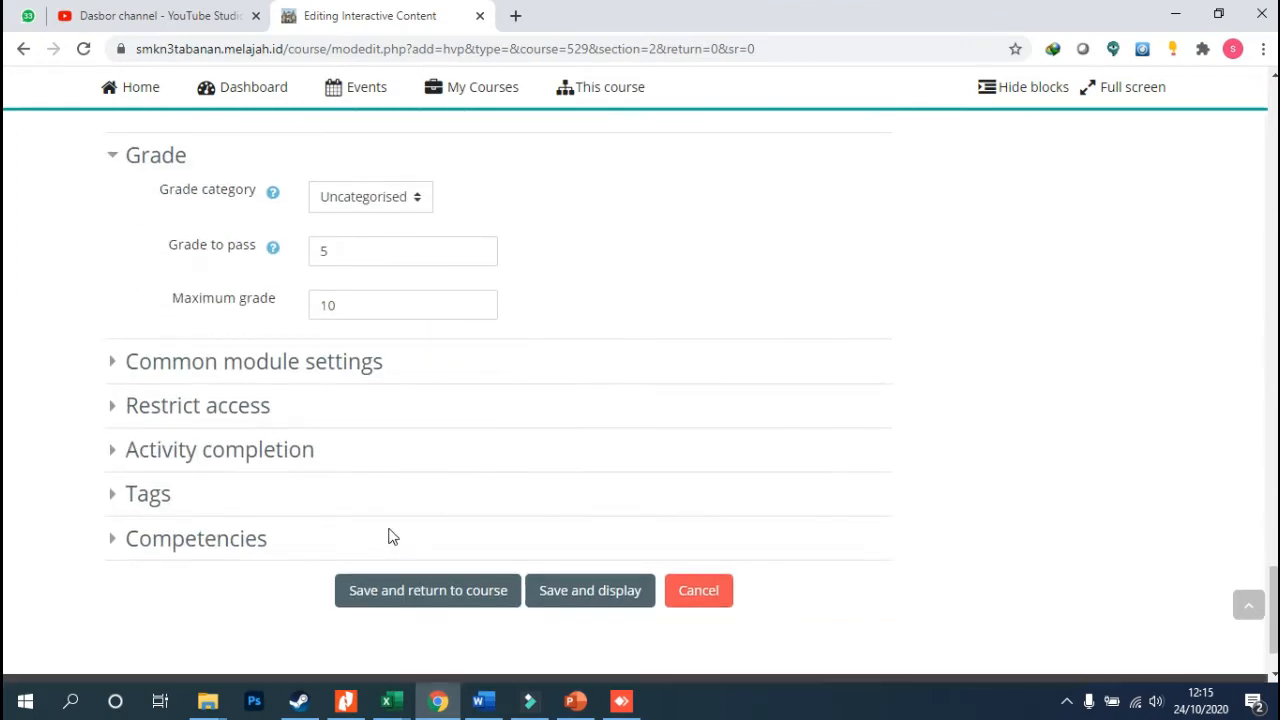
# Expand the Common module settings and Restrict access sections and look over their options
pyautogui.click(176, 371)
pyautogui.scroll(-2, 245, 420)
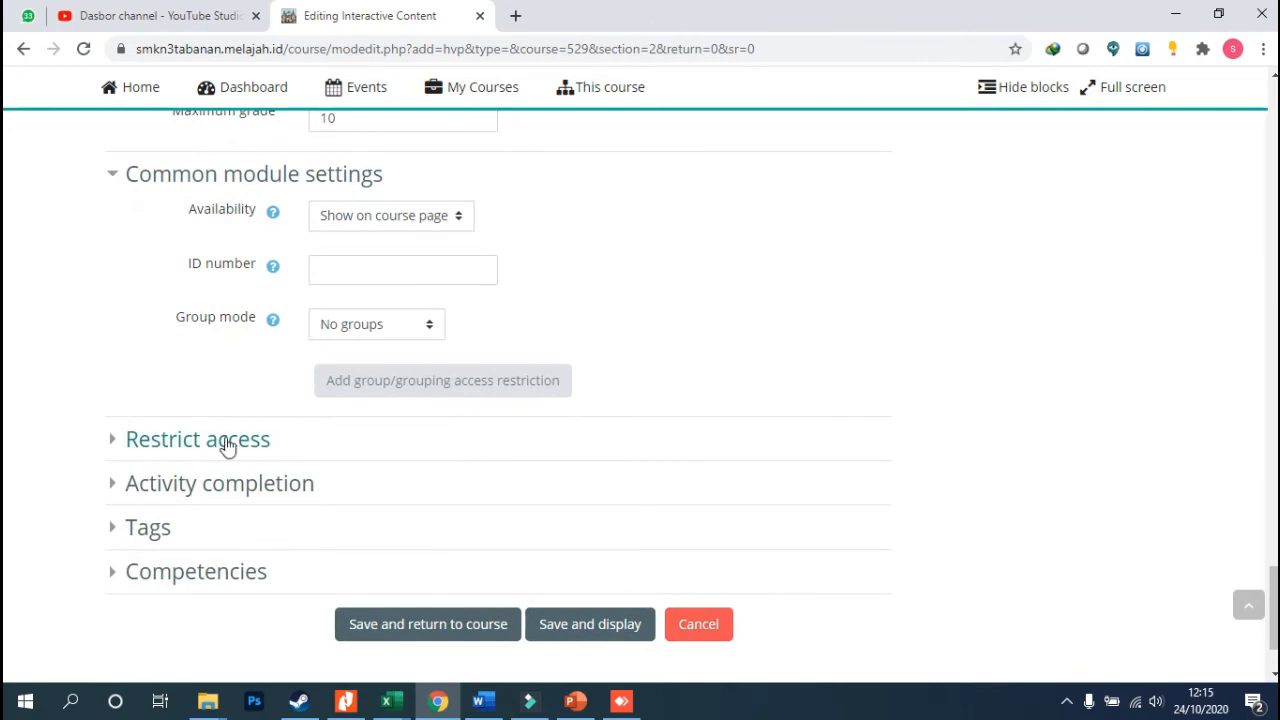
pyautogui.click(196, 446)
pyautogui.scroll(-2, 245, 455)
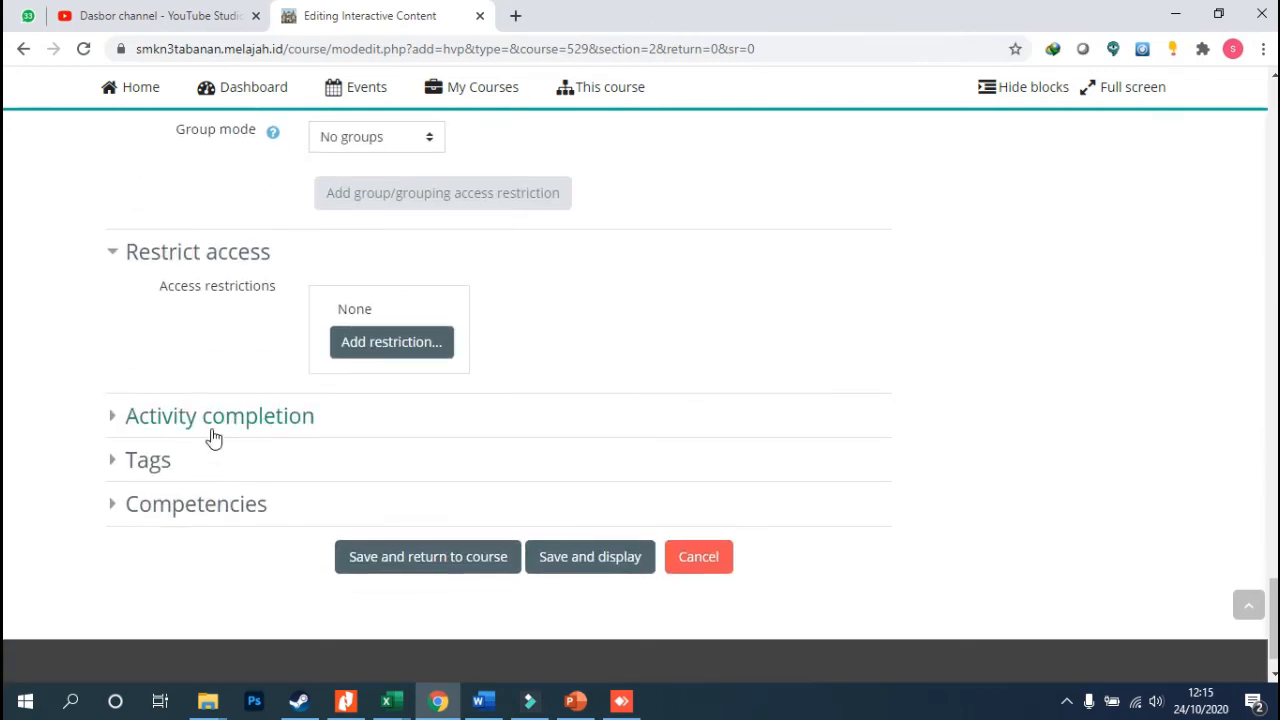
# Expand Activity completion and set completion tracking to "Show activity as complete when conditions are met"
pyautogui.click(207, 418)
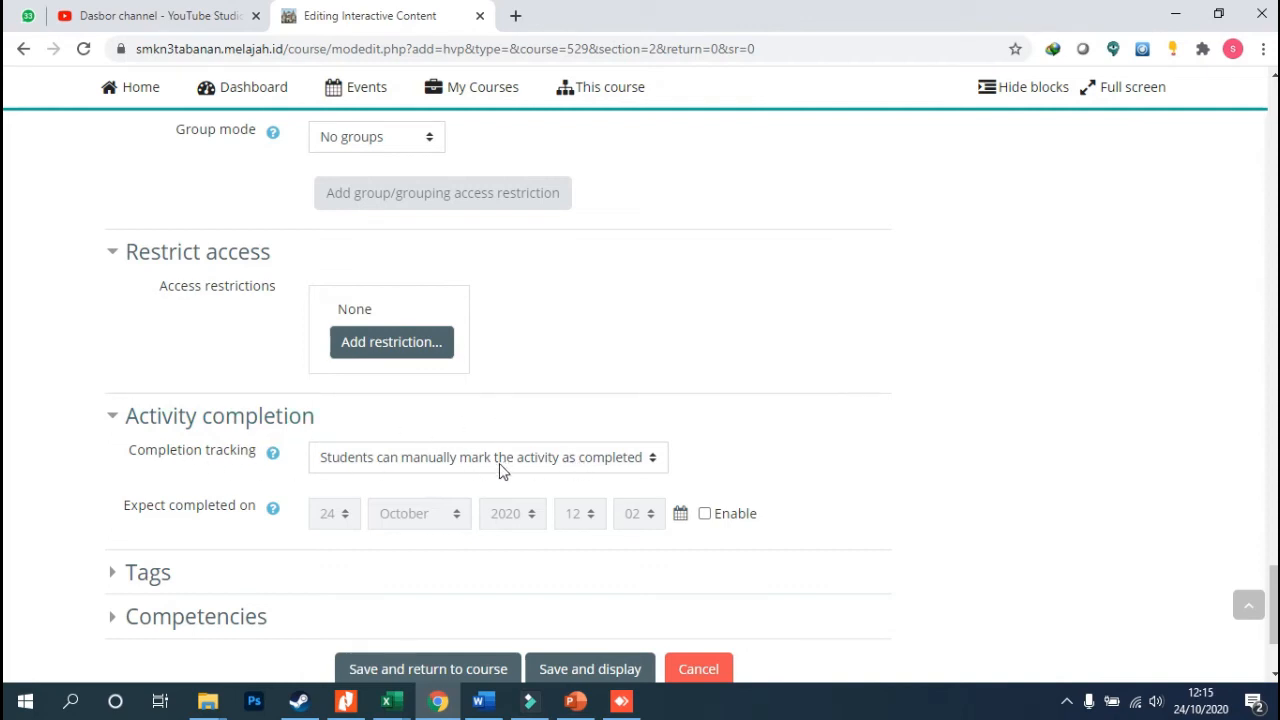
pyautogui.click(613, 462)
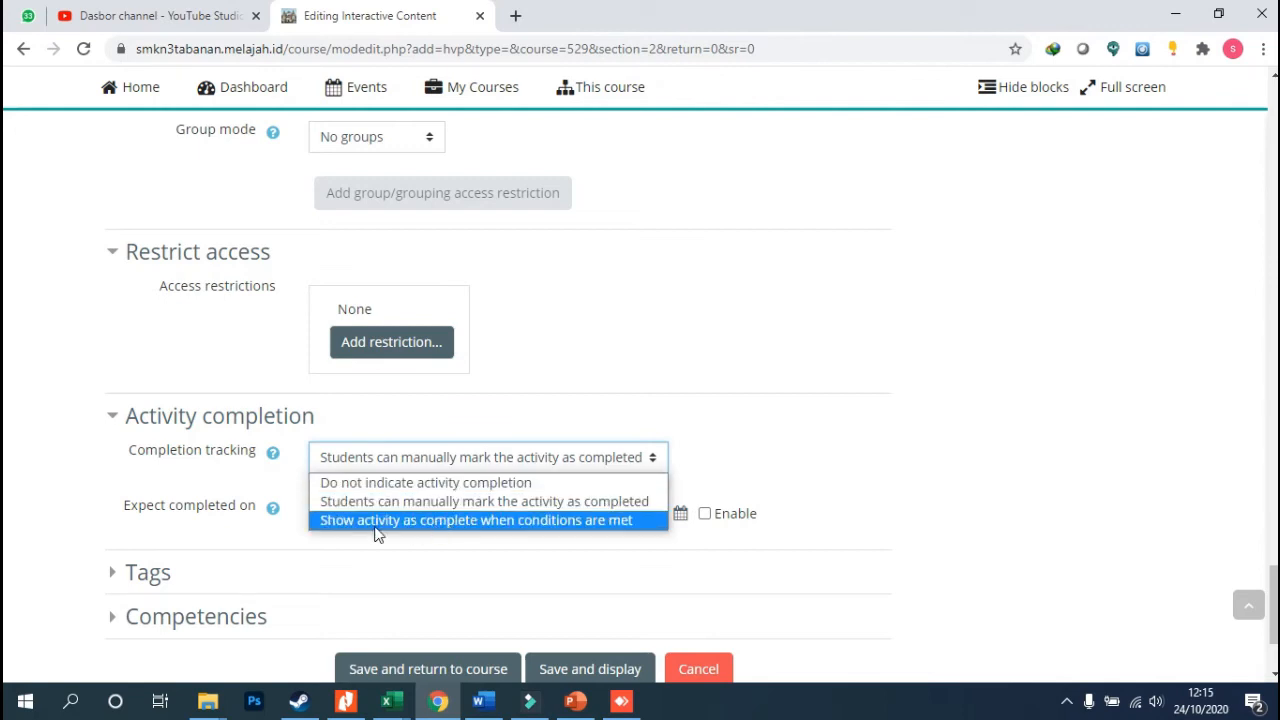
pyautogui.click(533, 521)
pyautogui.scroll(-2, 706, 456)
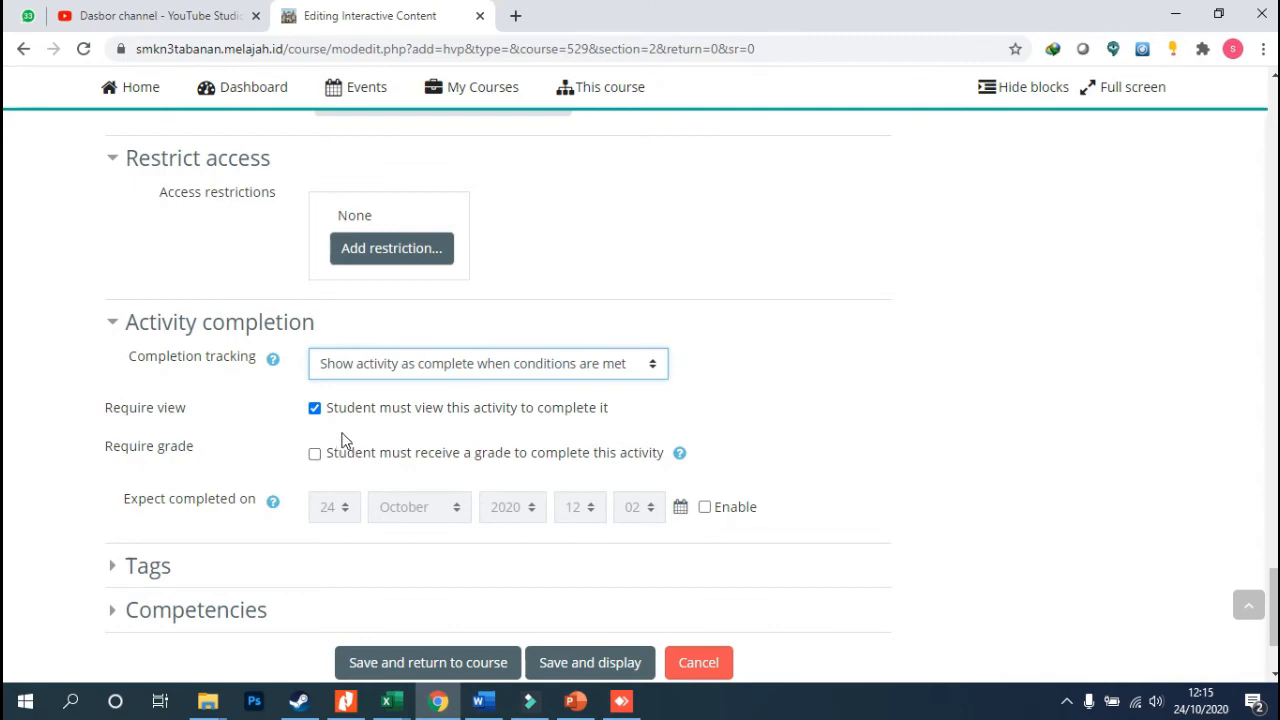
# Enable the "Student must receive a grade to complete this activity" completion requirement
pyautogui.scroll(3, 350, 400)
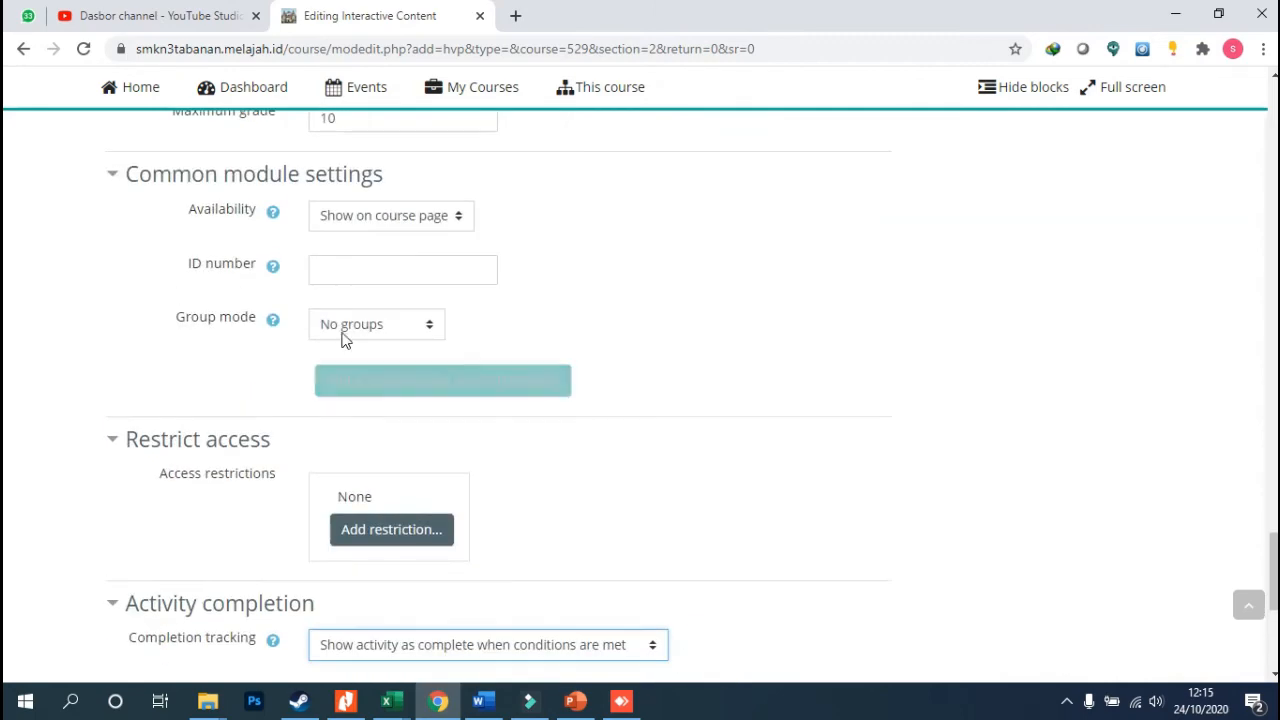
pyautogui.scroll(1, 340, 332)
pyautogui.scroll(1, 340, 332)
pyautogui.scroll(-4, 360, 446)
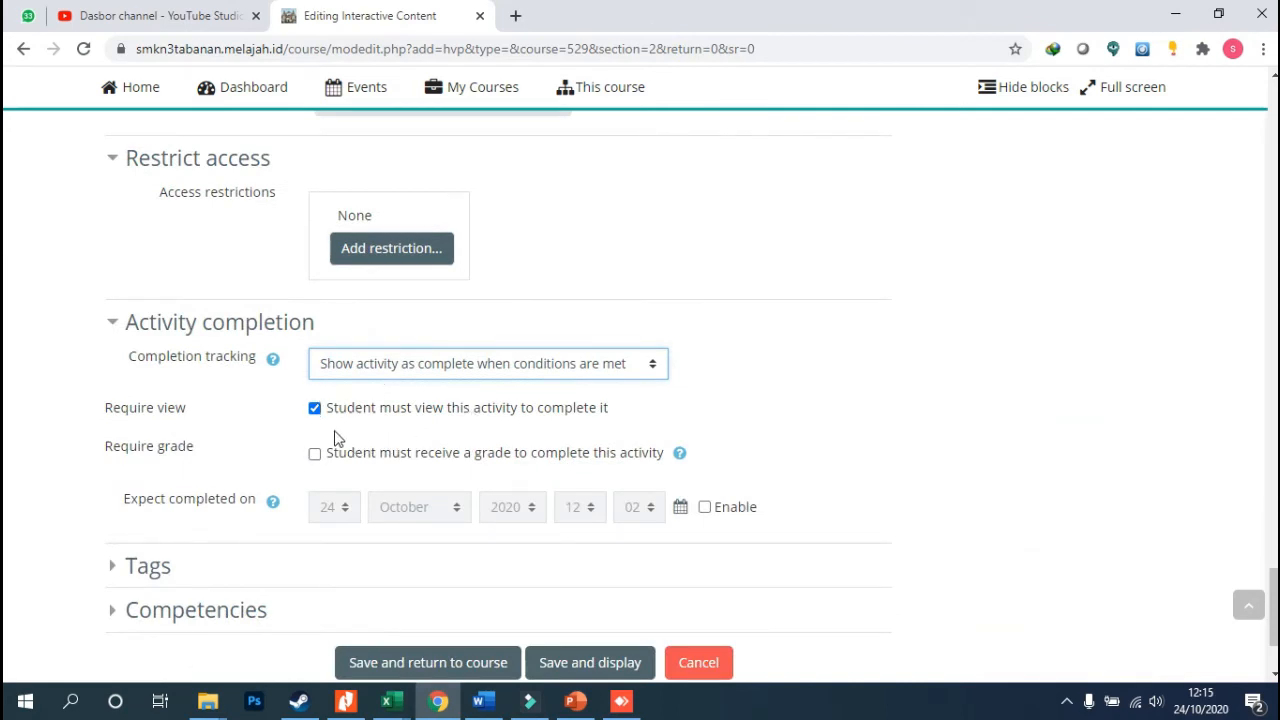
pyautogui.click(315, 455)
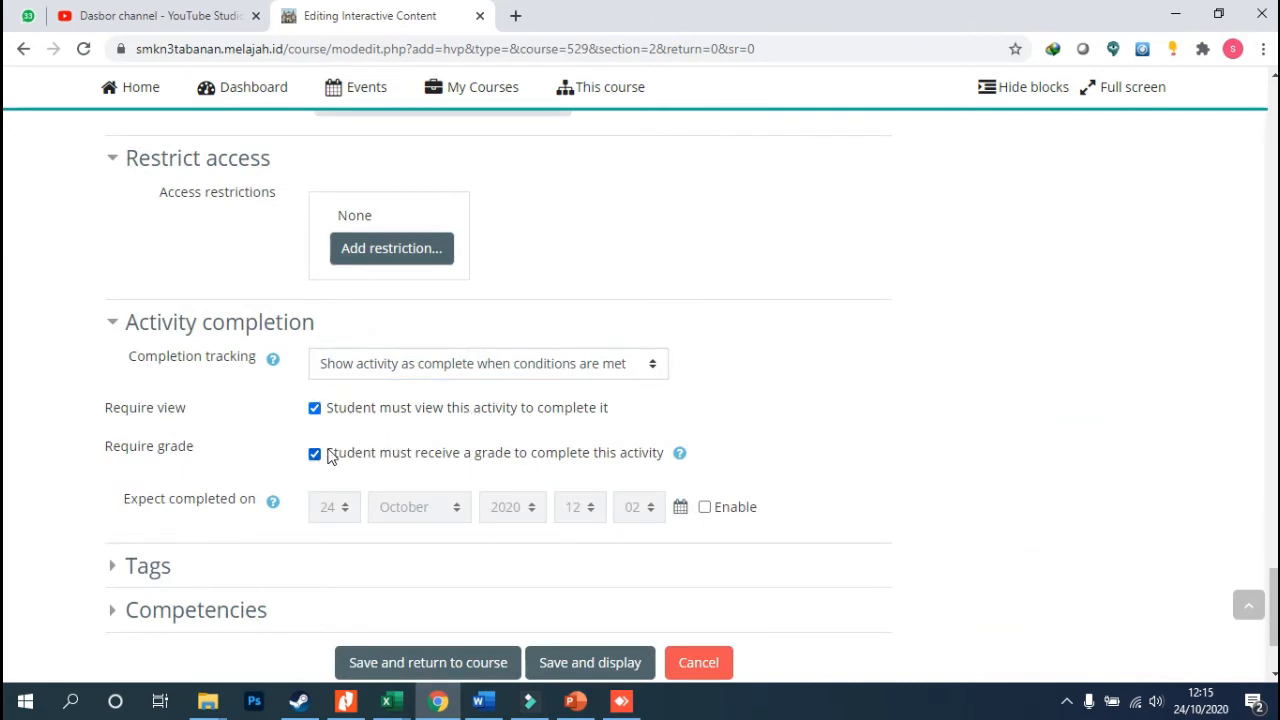
pyautogui.click(315, 454)
pyautogui.click(315, 455)
# Save the activity, returning to the course, and open "Nama Hewan" under Topic 2
pyautogui.scroll(-2, 600, 390)
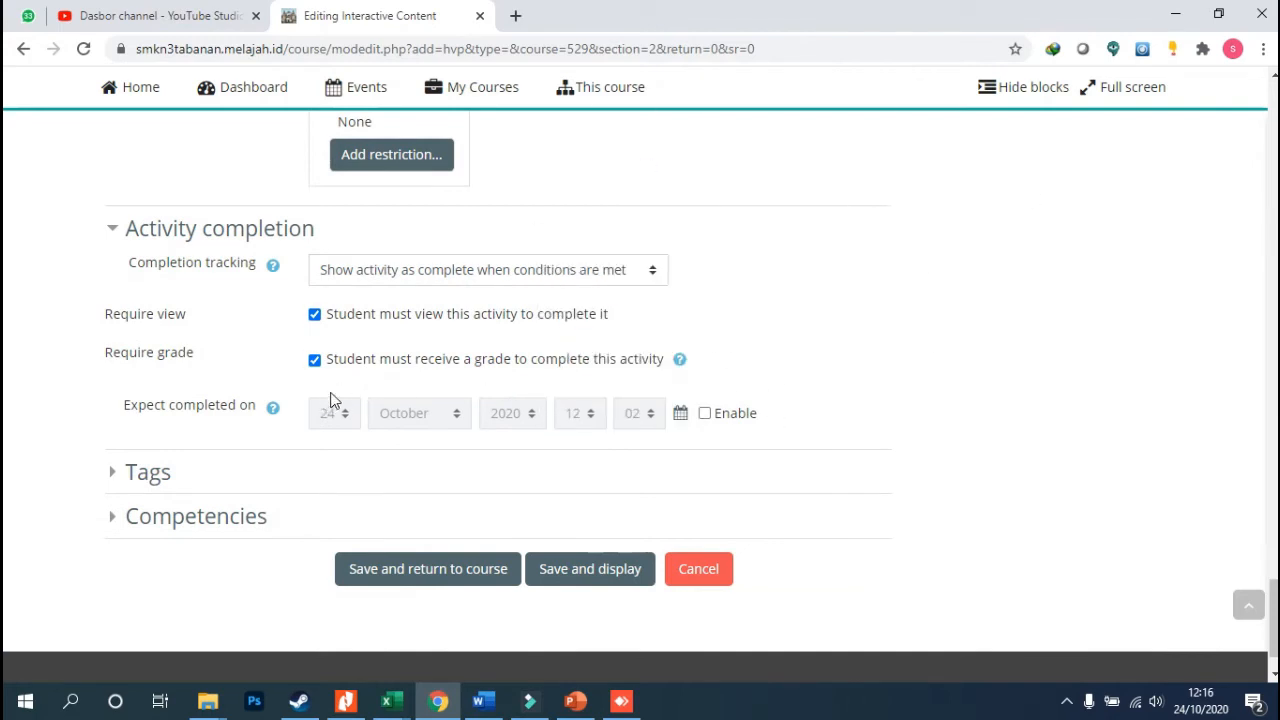
pyautogui.scroll(-1, 380, 431)
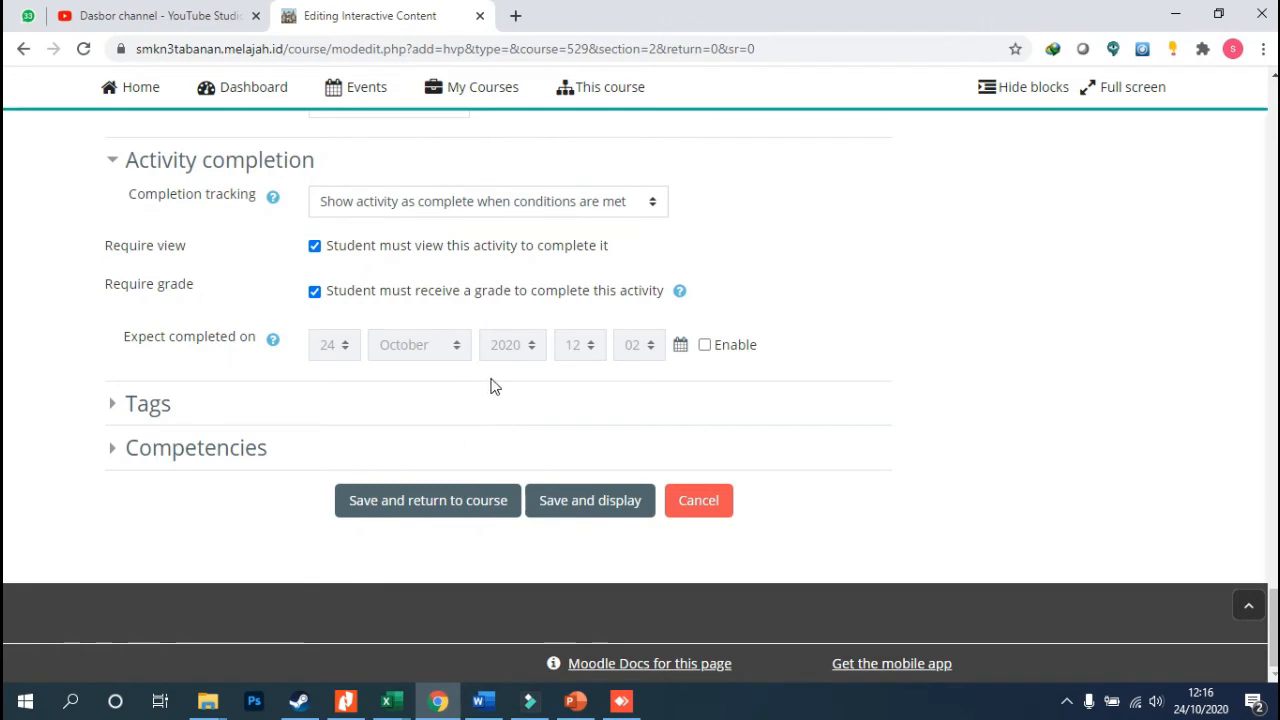
pyautogui.click(427, 502)
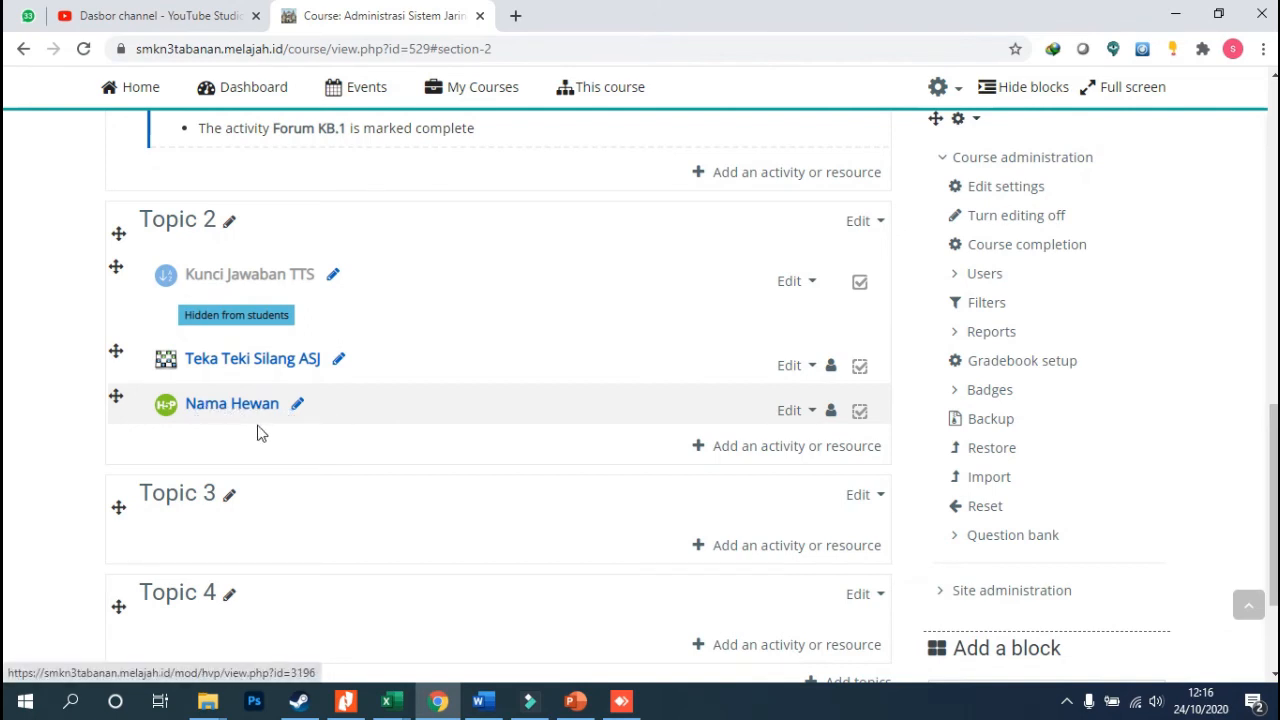
pyautogui.click(228, 413)
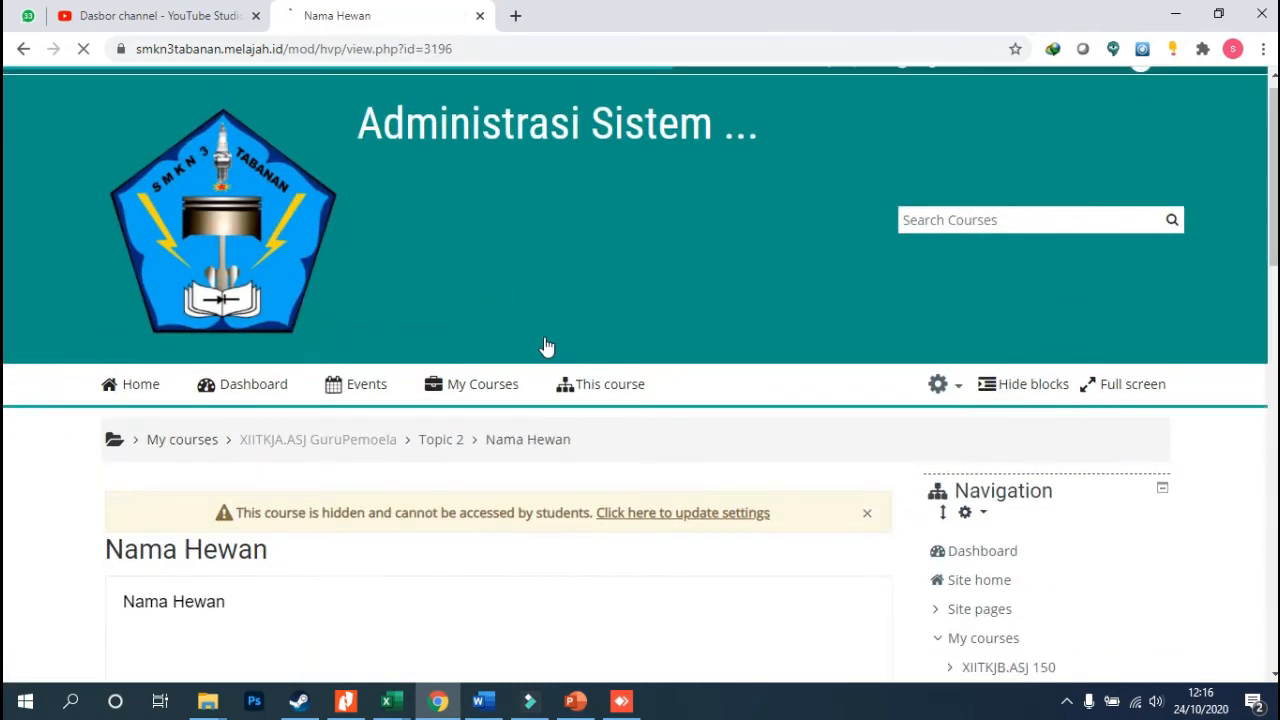
# Look over the saved Nama Hewan activity, including the animal picture grid, the name labels and the answer-checking area
pyautogui.scroll(-4, 600, 320)
pyautogui.scroll(-2, 604, 376)
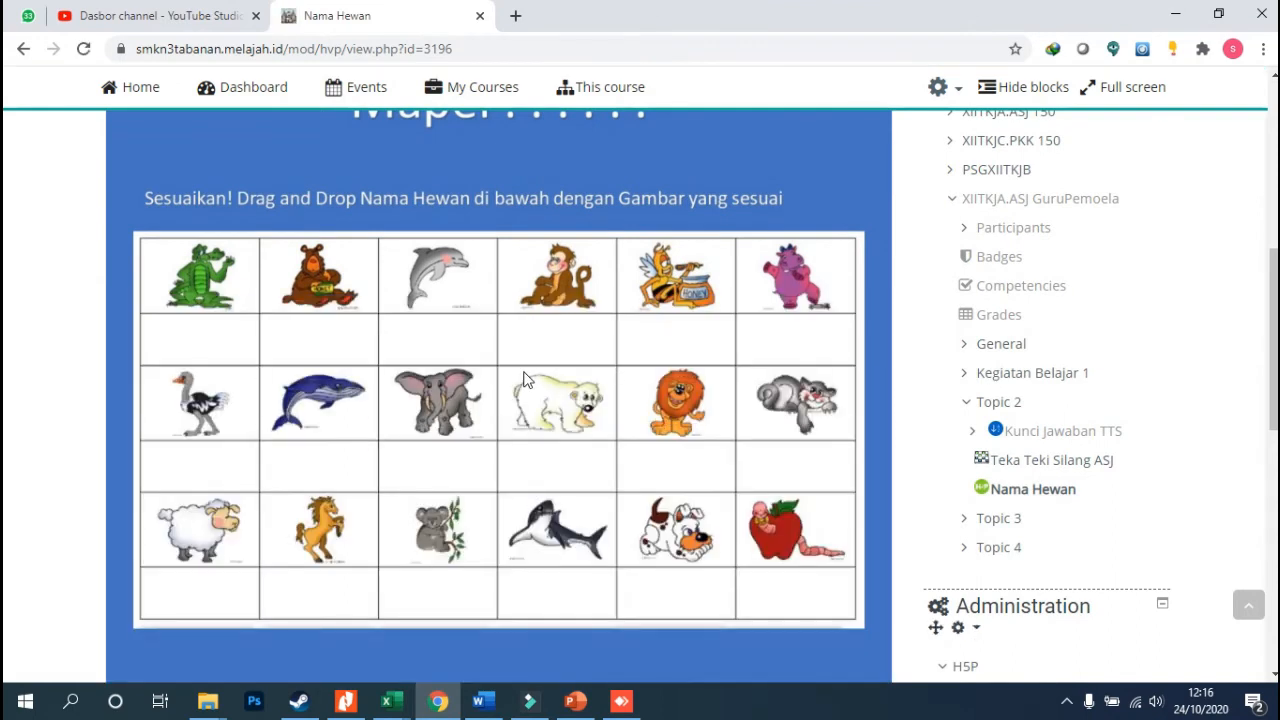
pyautogui.scroll(-6, 565, 350)
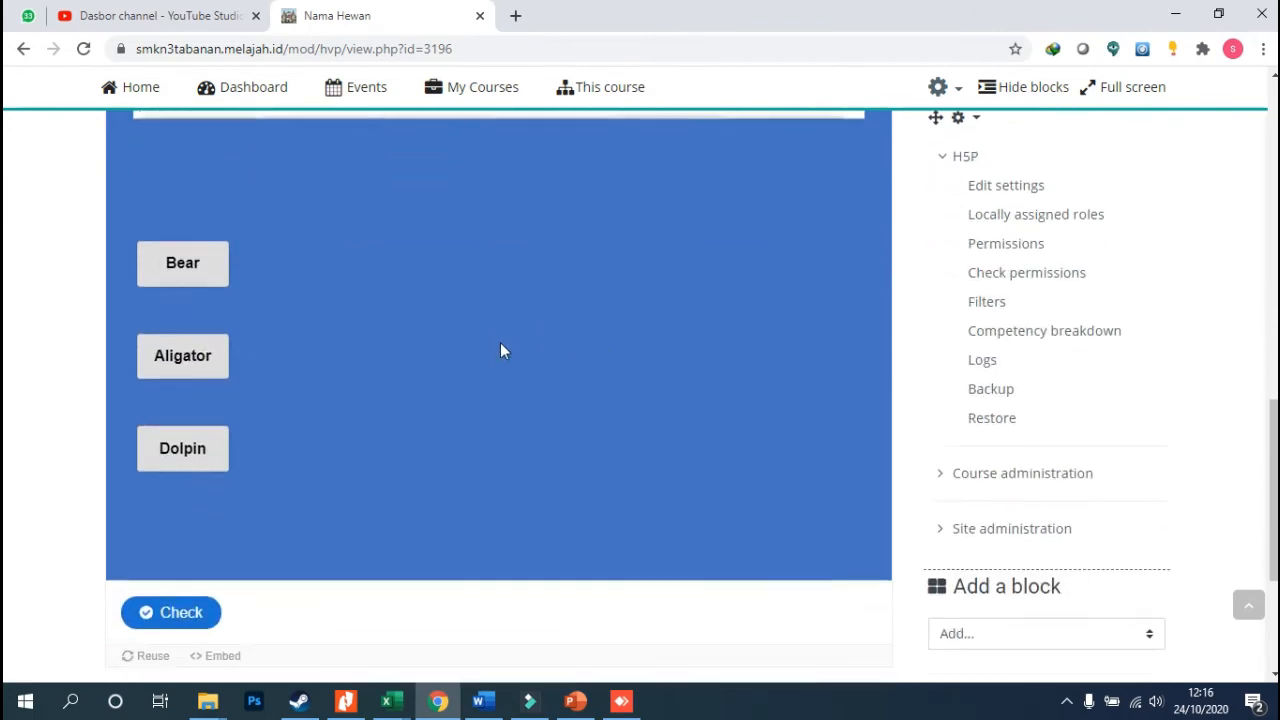
pyautogui.scroll(-2, 447, 347)
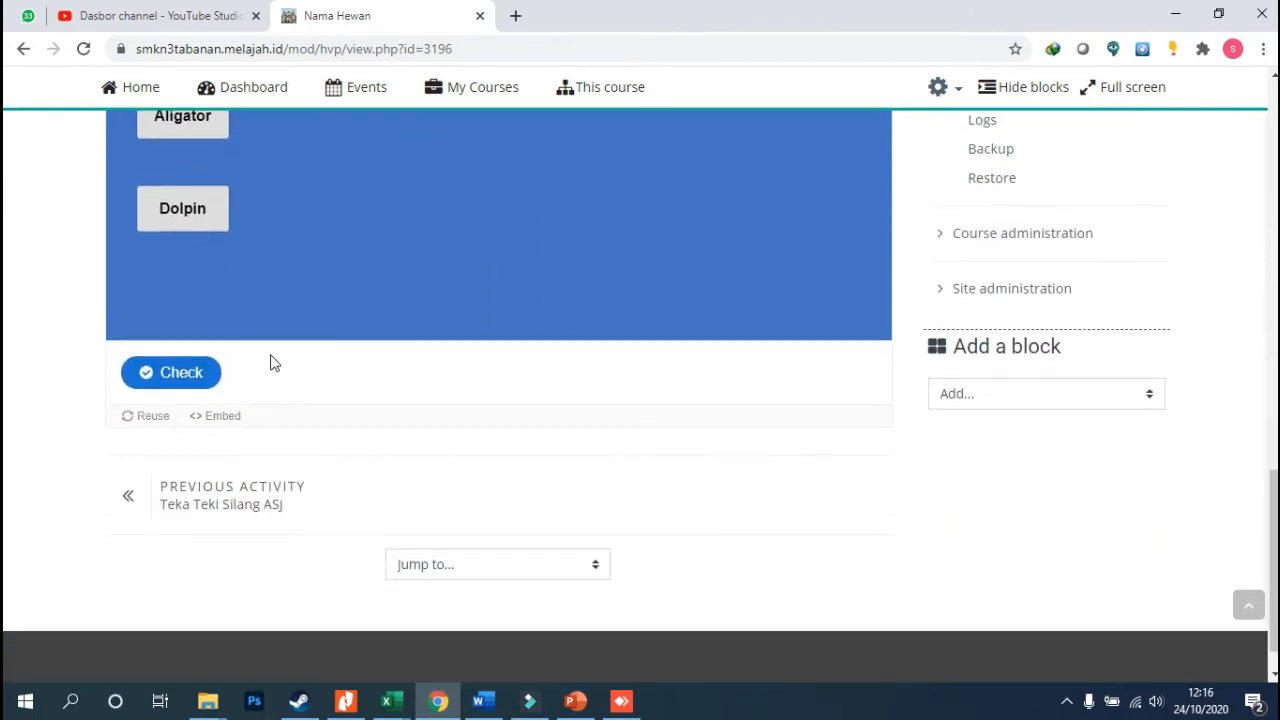
pyautogui.scroll(5, 544, 385)
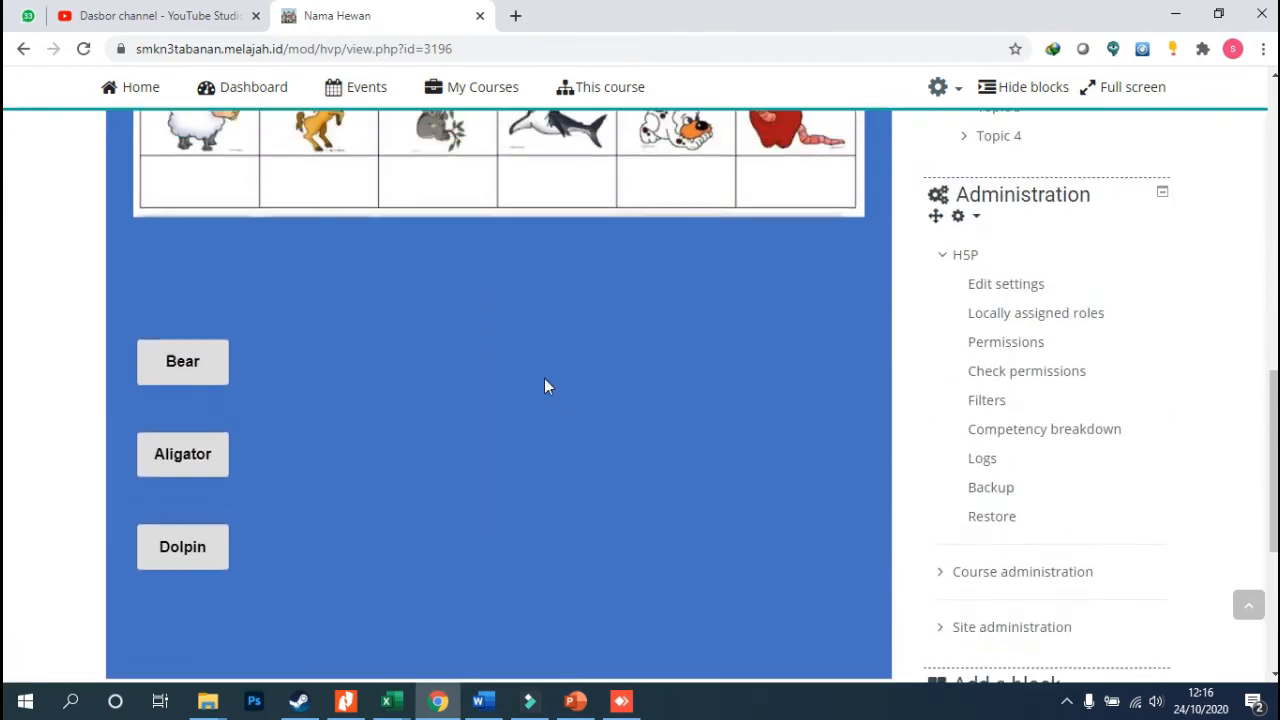
pyautogui.scroll(-4, 544, 385)
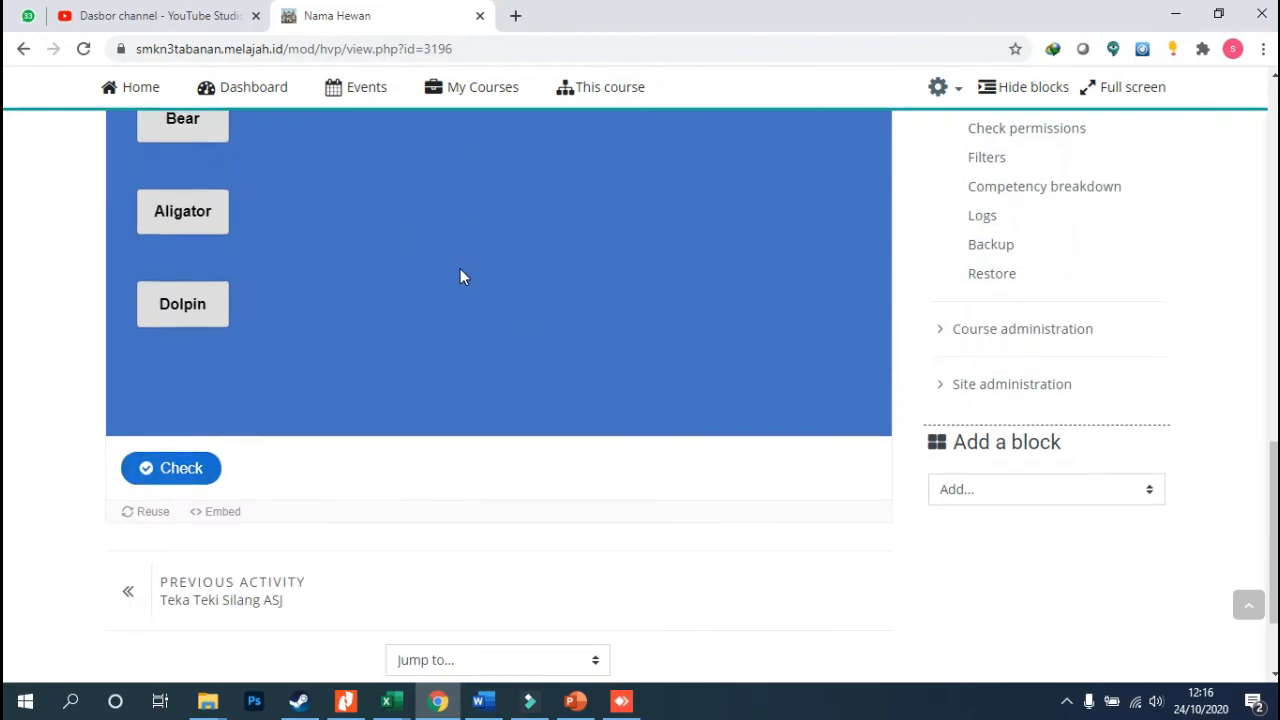
pyautogui.scroll(1, 430, 285)
pyautogui.scroll(-1, 411, 289)
# Check the activity without placing any name labels, review the grid and retry the task
pyautogui.click(180, 466)
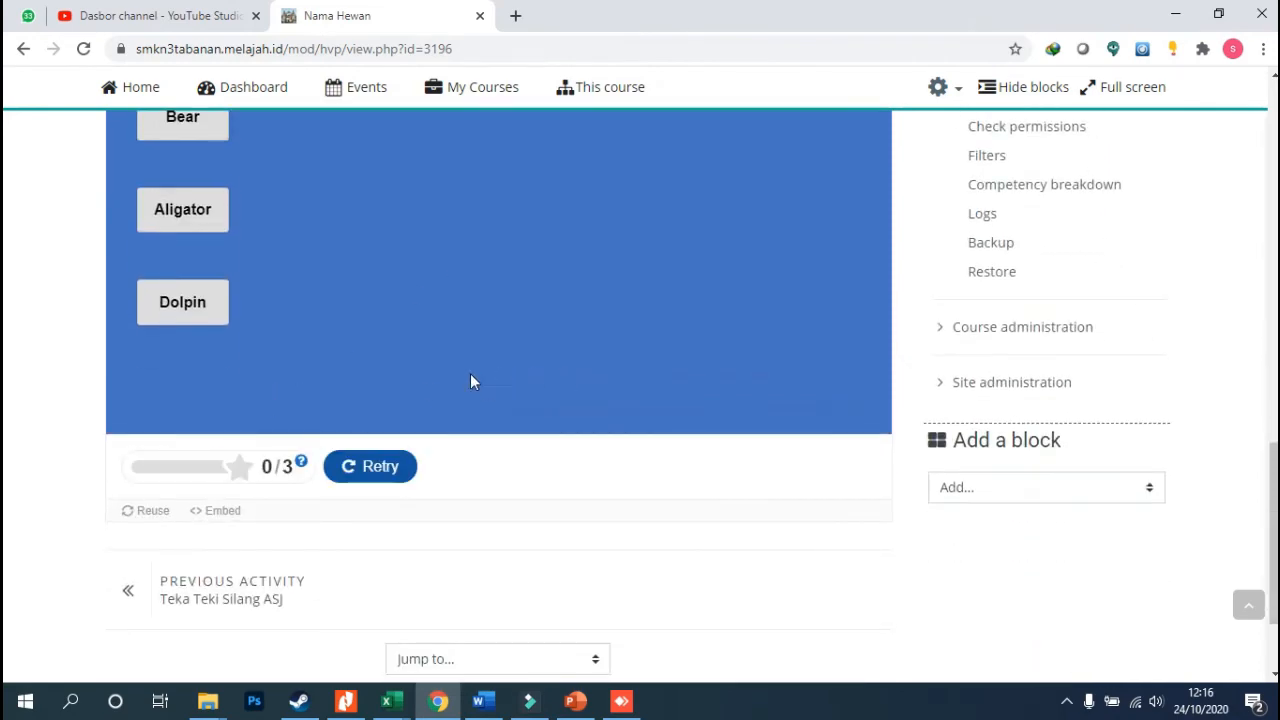
pyautogui.scroll(6, 470, 380)
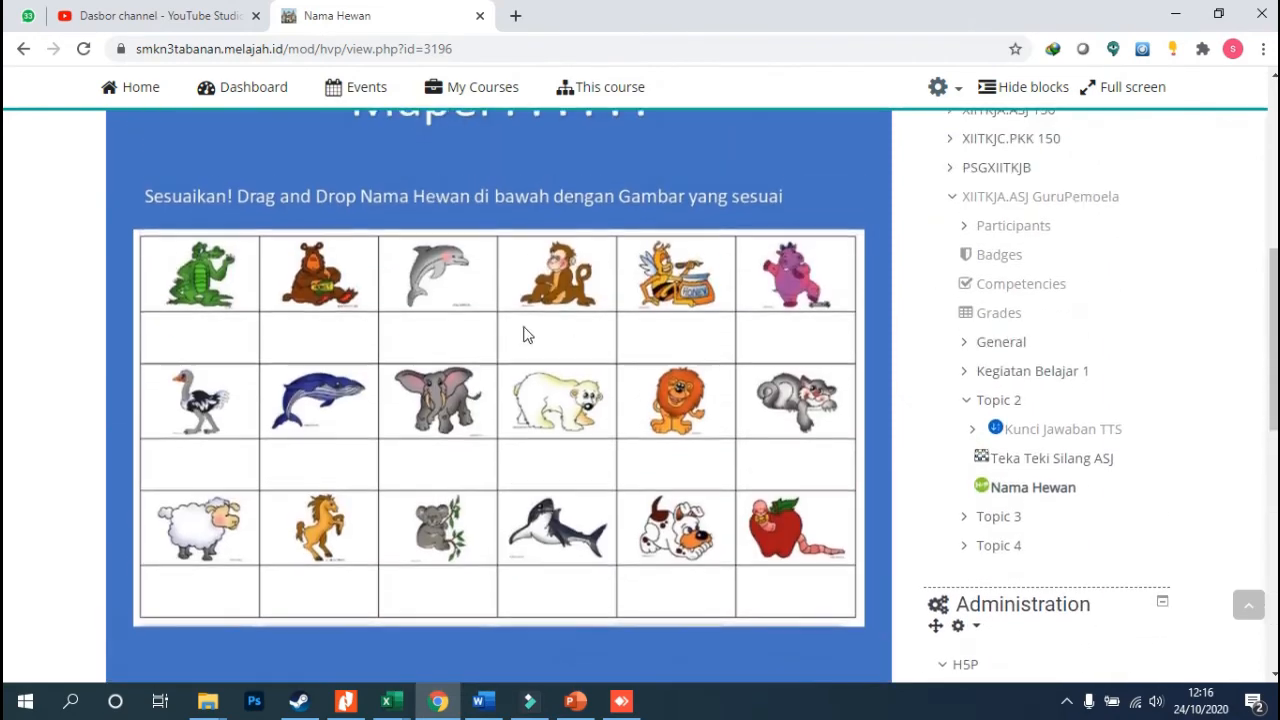
pyautogui.scroll(-6, 528, 335)
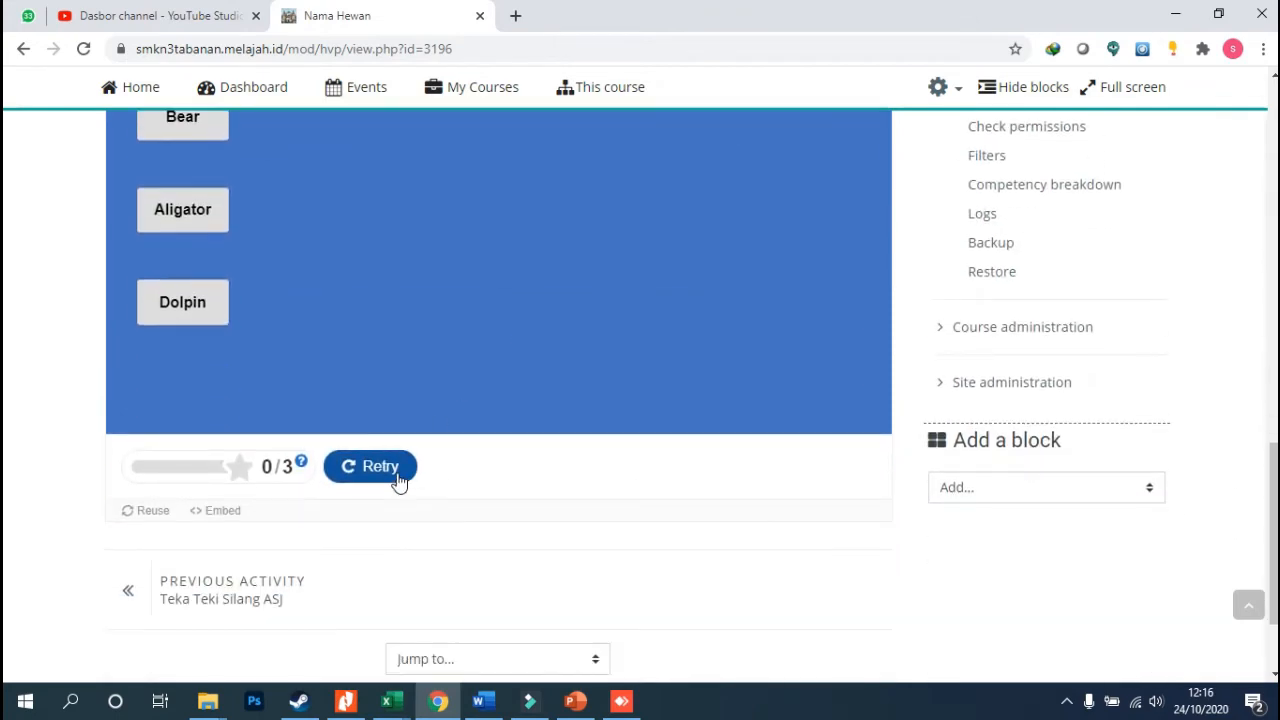
pyautogui.click(397, 475)
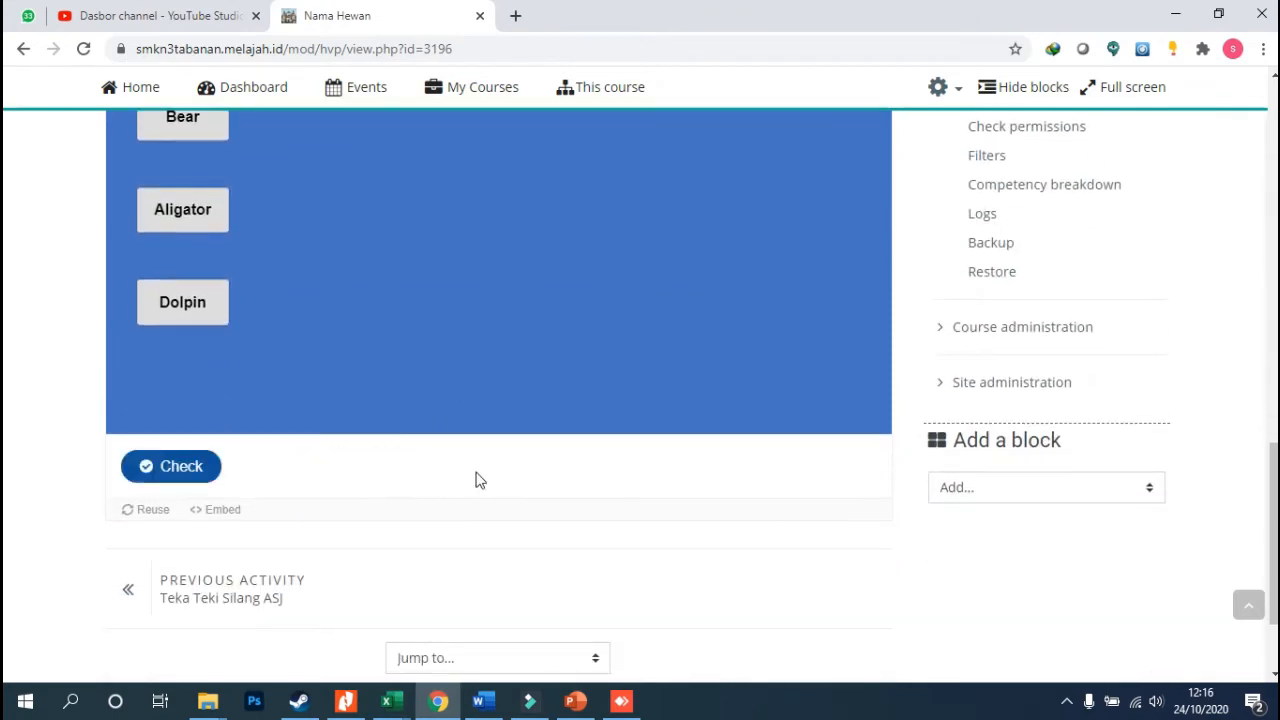
# Try dropping the Bear label in the cell under the alligator picture and in other wrong picture cells
pyautogui.scroll(5, 520, 480)
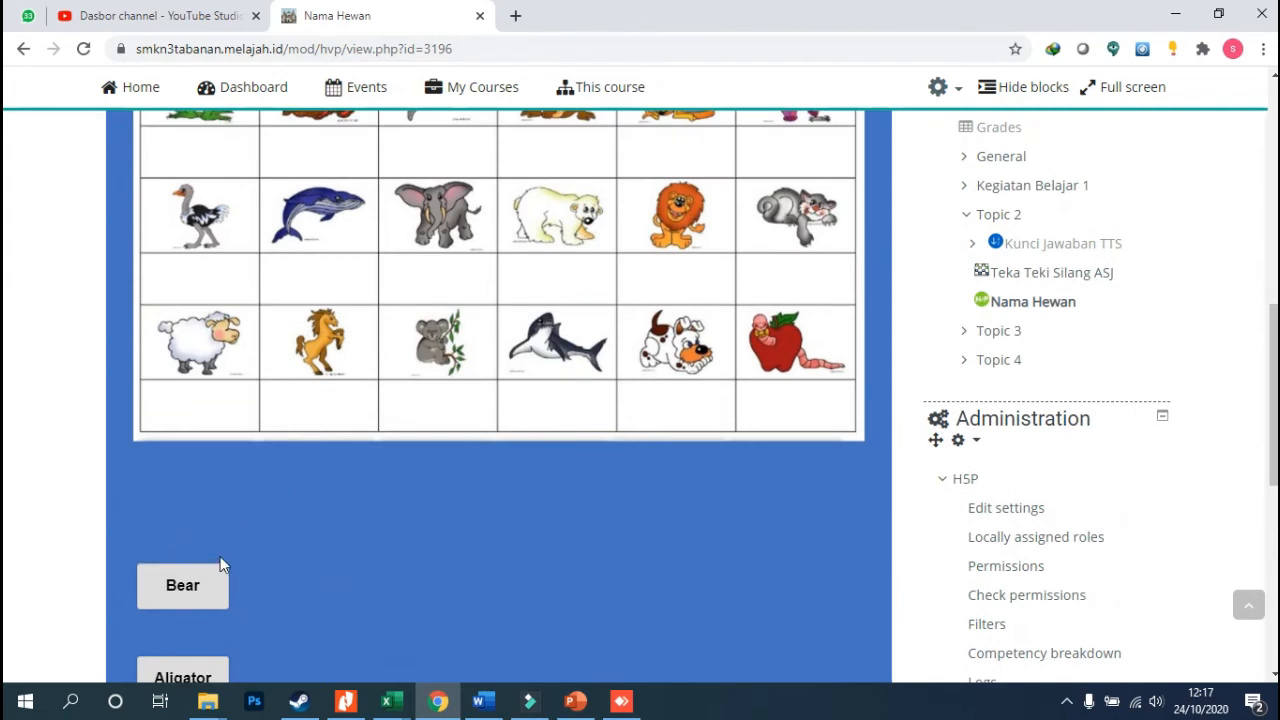
pyautogui.scroll(1, 220, 566)
pyautogui.scroll(-1, 212, 580)
pyautogui.moveTo(205, 597); pyautogui.dragTo(228, 168)
pyautogui.scroll(1, 235, 255)
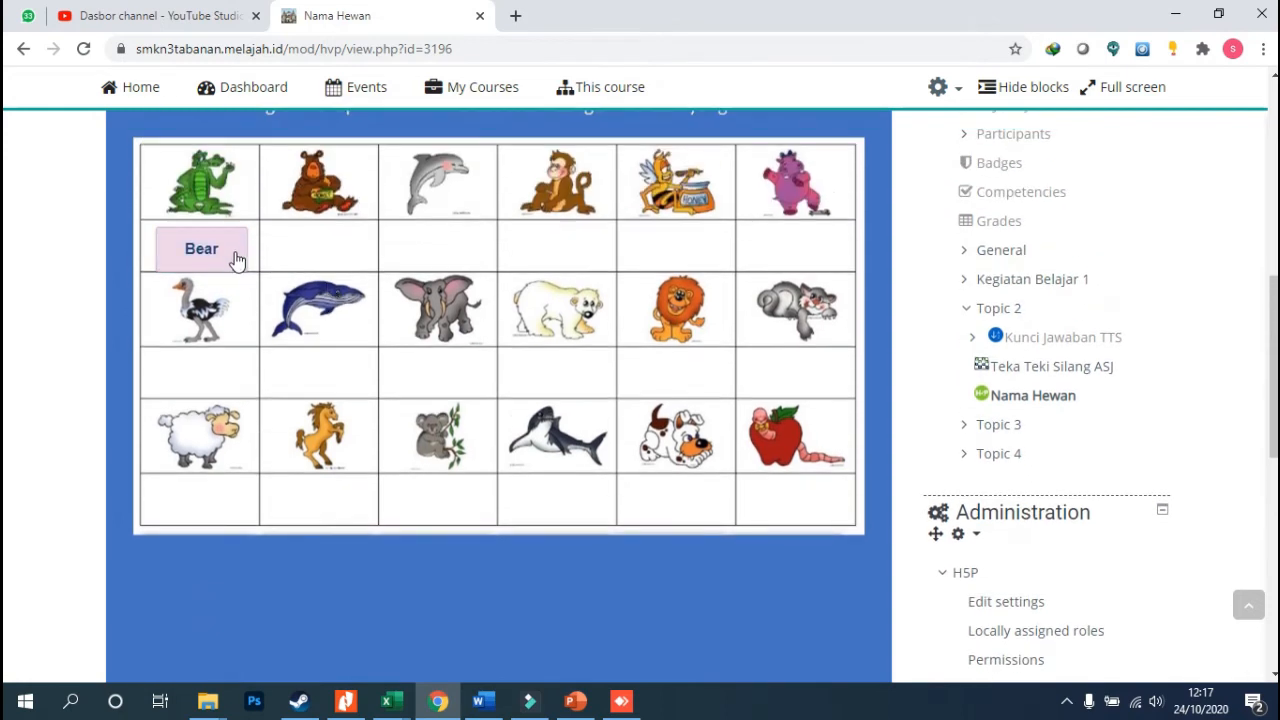
pyautogui.moveTo(236, 260); pyautogui.dragTo(594, 263)
pyautogui.scroll(-2, 305, 421)
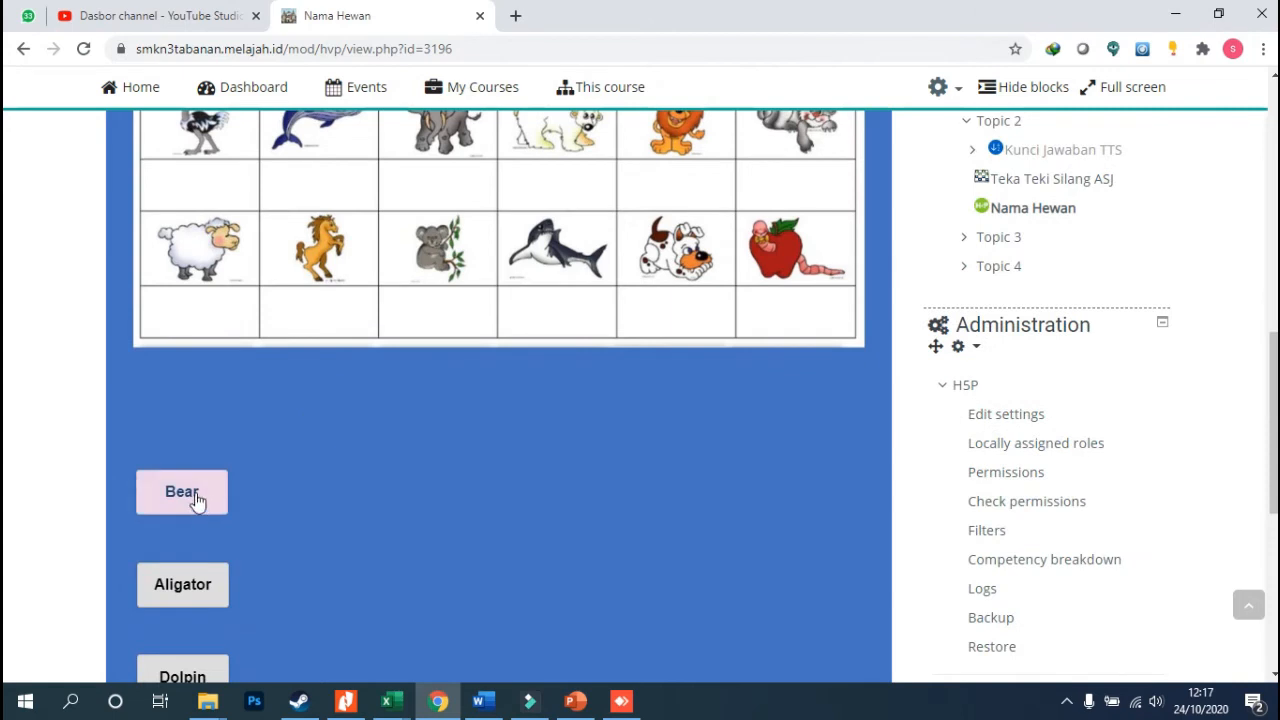
pyautogui.moveTo(197, 502); pyautogui.dragTo(453, 323)
pyautogui.scroll(2, 432, 343)
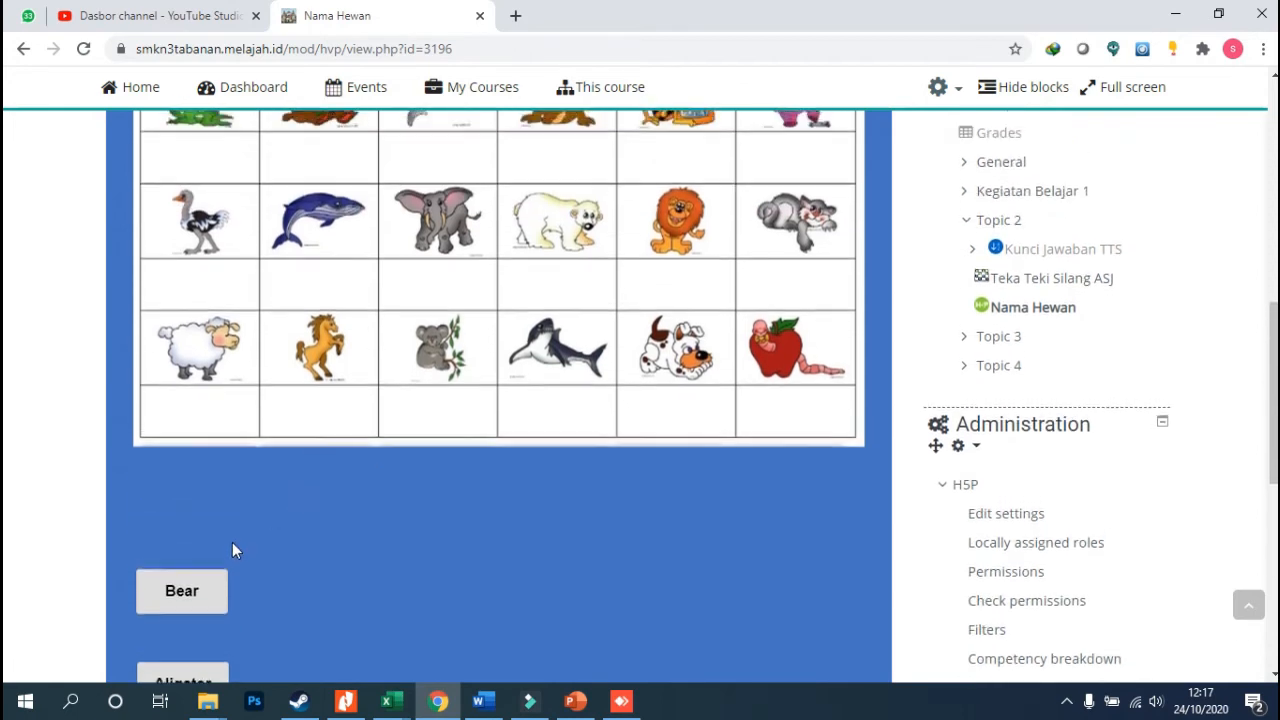
# Place the Bear label under the brown bear picture and the Aligator label under the dolphin picture
pyautogui.moveTo(200, 677); pyautogui.dragTo(347, 220)
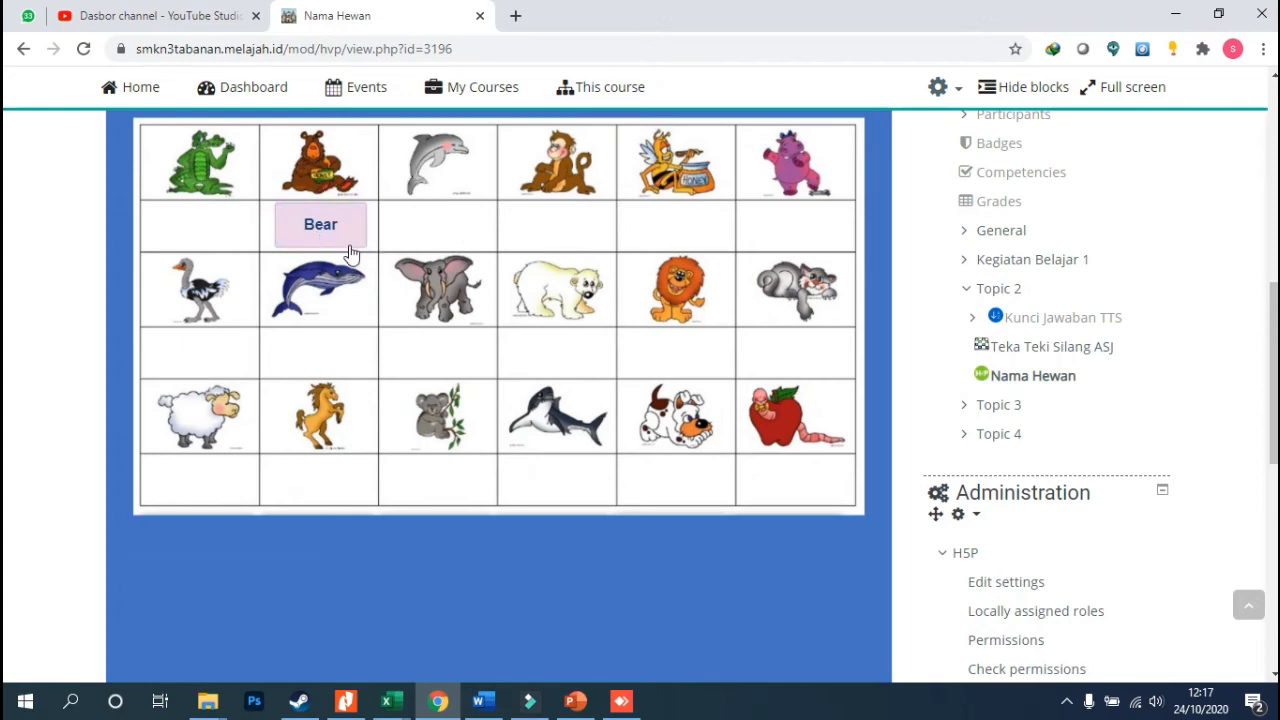
pyautogui.scroll(-2, 349, 333)
pyautogui.scroll(2, 280, 450)
pyautogui.scroll(-2, 266, 477)
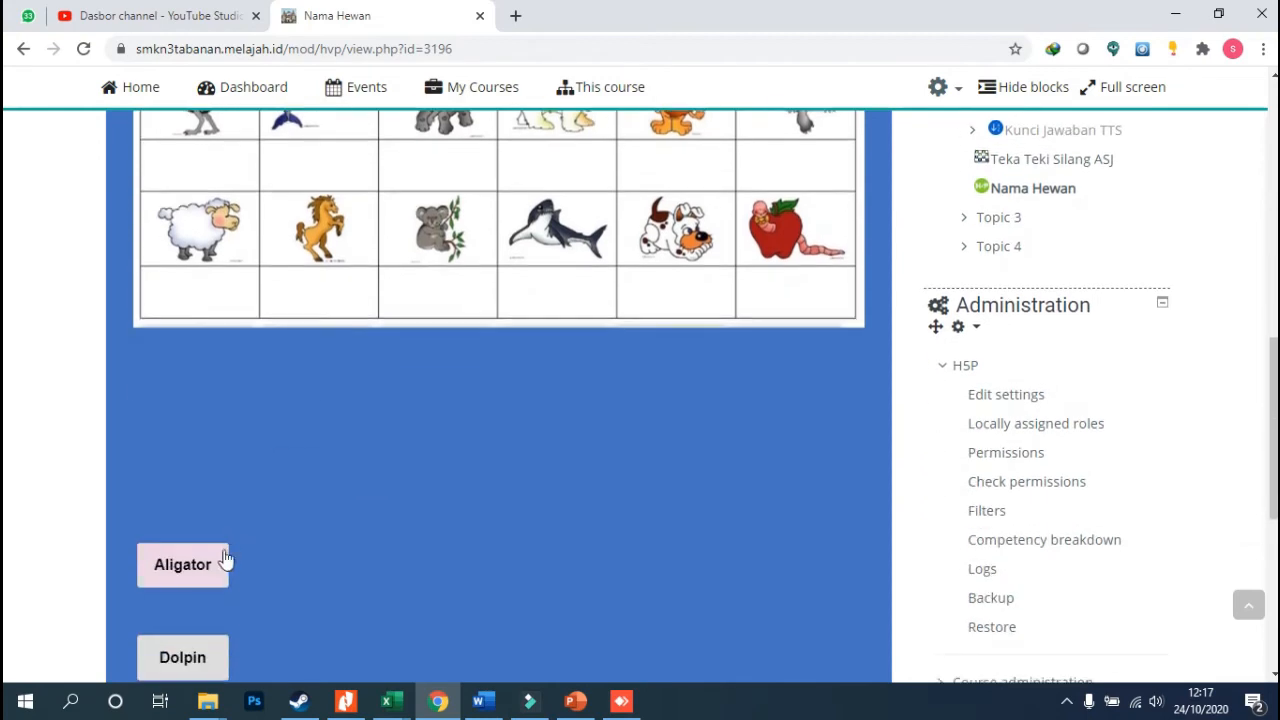
pyautogui.moveTo(220, 560); pyautogui.dragTo(471, 235)
pyautogui.scroll(2, 439, 212)
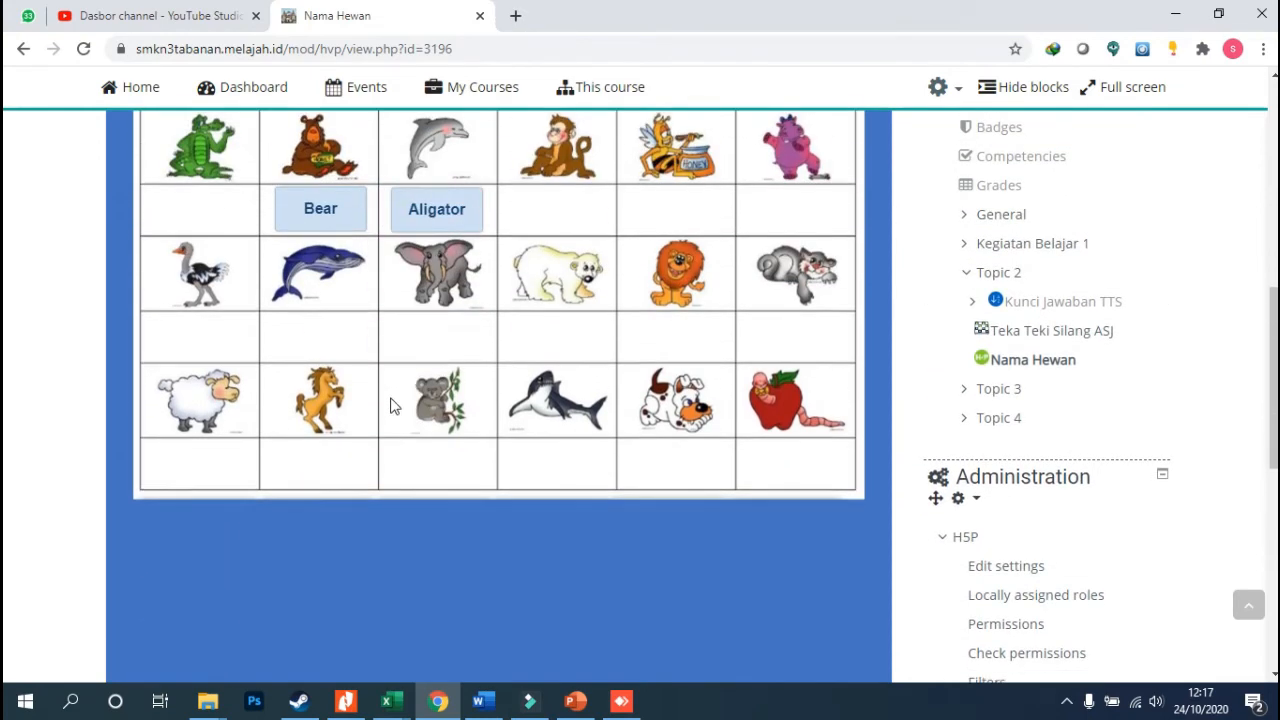
# Place the Dolpin label under the alligator picture and check the answers
pyautogui.scroll(-4, 234, 471)
pyautogui.moveTo(234, 471); pyautogui.dragTo(230, 326)
pyautogui.scroll(3, 283, 309)
pyautogui.scroll(2, 270, 220)
pyautogui.scroll(-1, 300, 330)
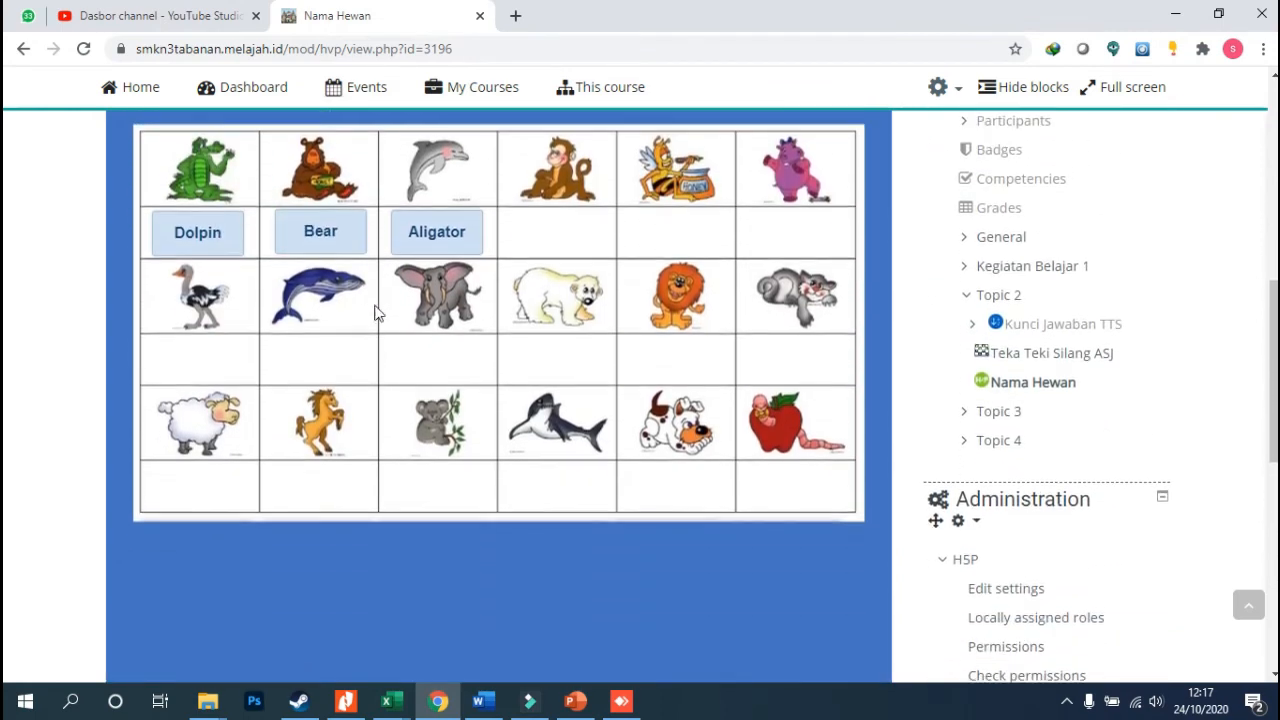
pyautogui.scroll(-2, 409, 337)
pyautogui.scroll(-5, 375, 369)
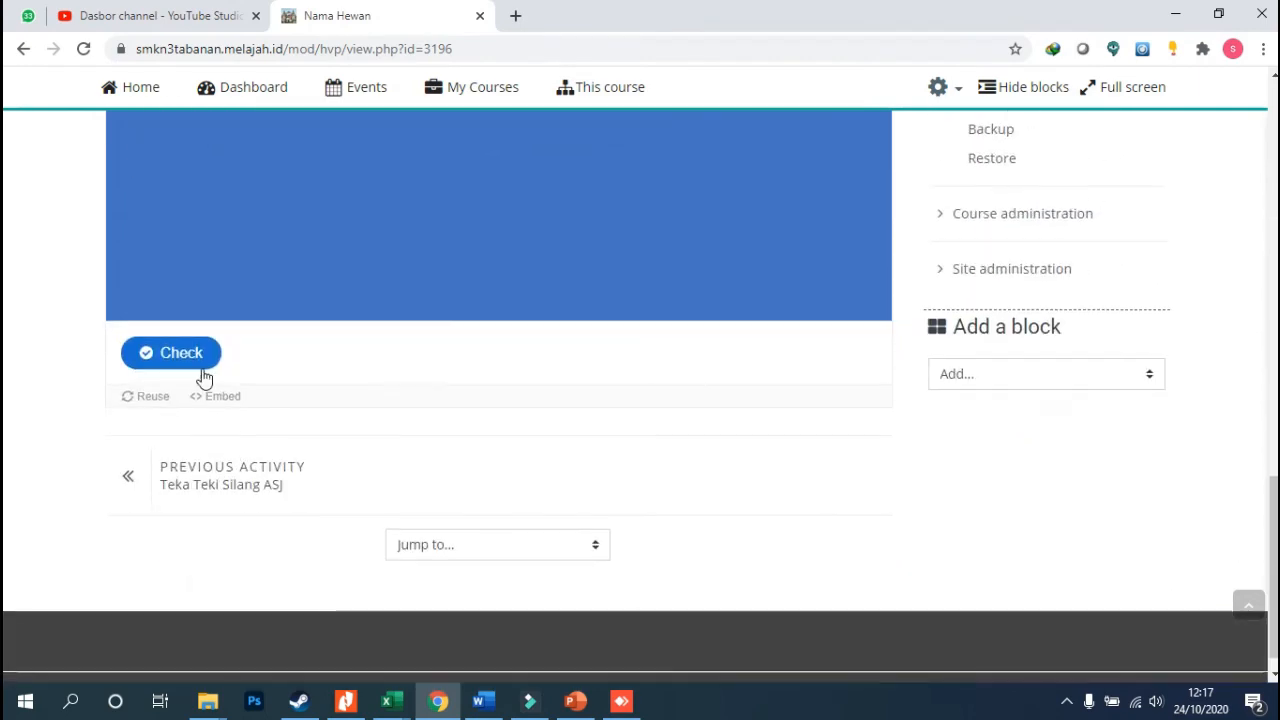
pyautogui.click(196, 361)
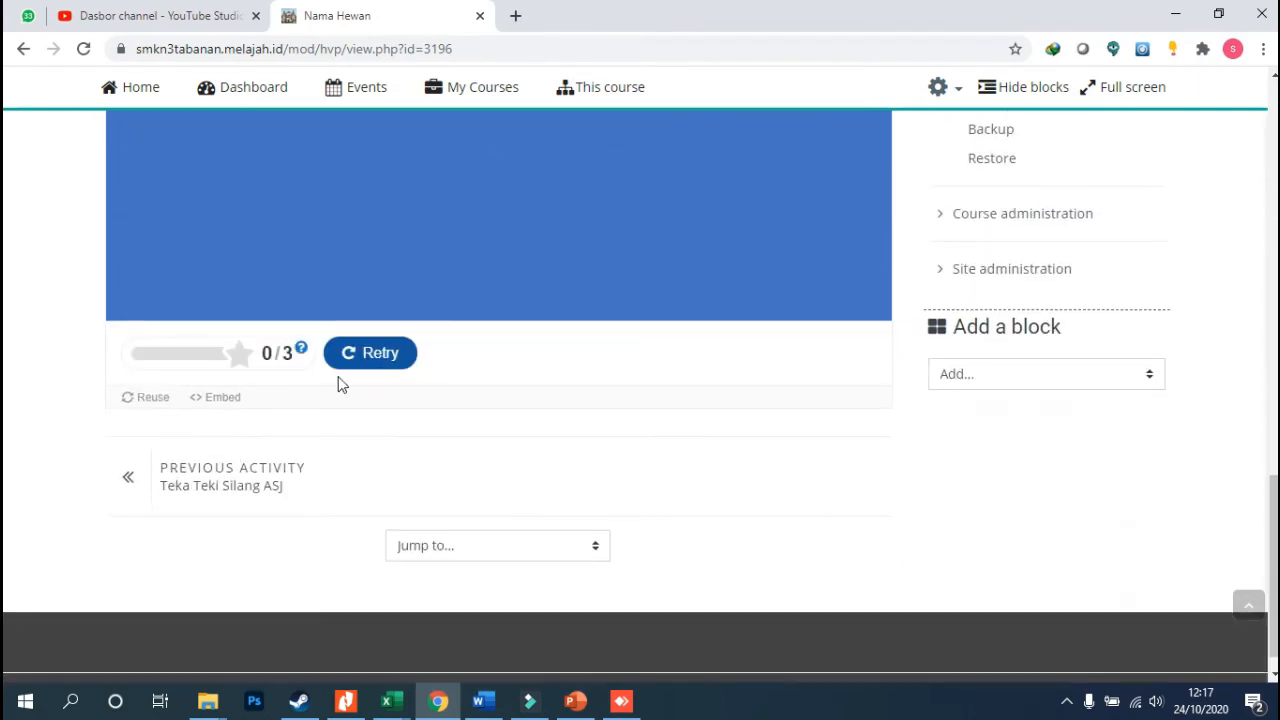
# Compare the marks on the Dolpin, Bear and Aligator labels with the total score of the attempt
pyautogui.scroll(5, 397, 380)
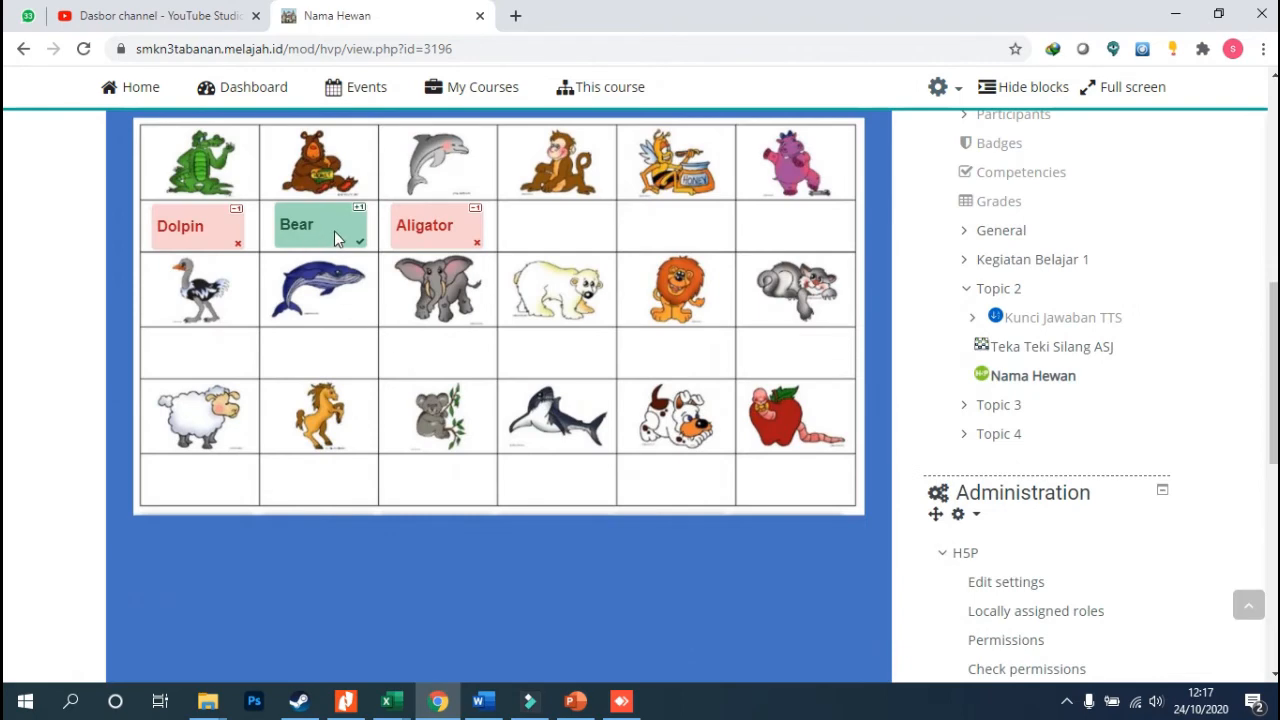
pyautogui.scroll(-5, 306, 240)
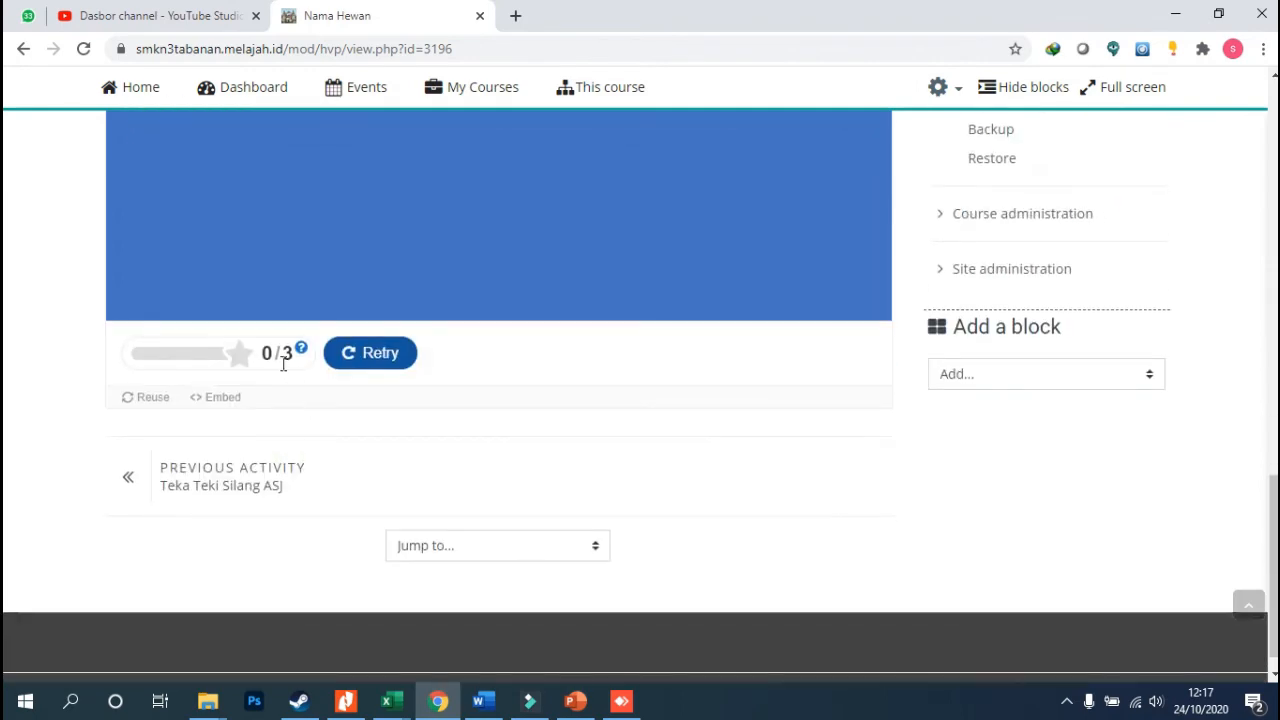
pyautogui.scroll(5, 300, 385)
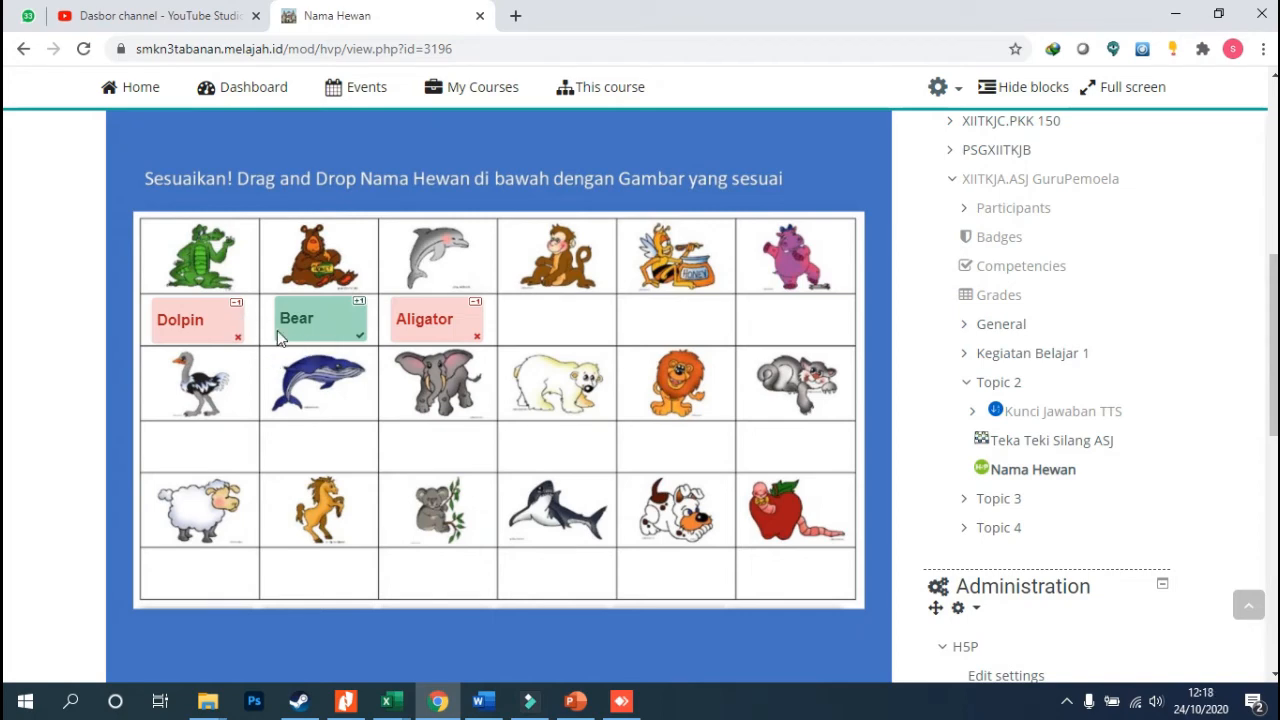
pyautogui.scroll(-7, 249, 380)
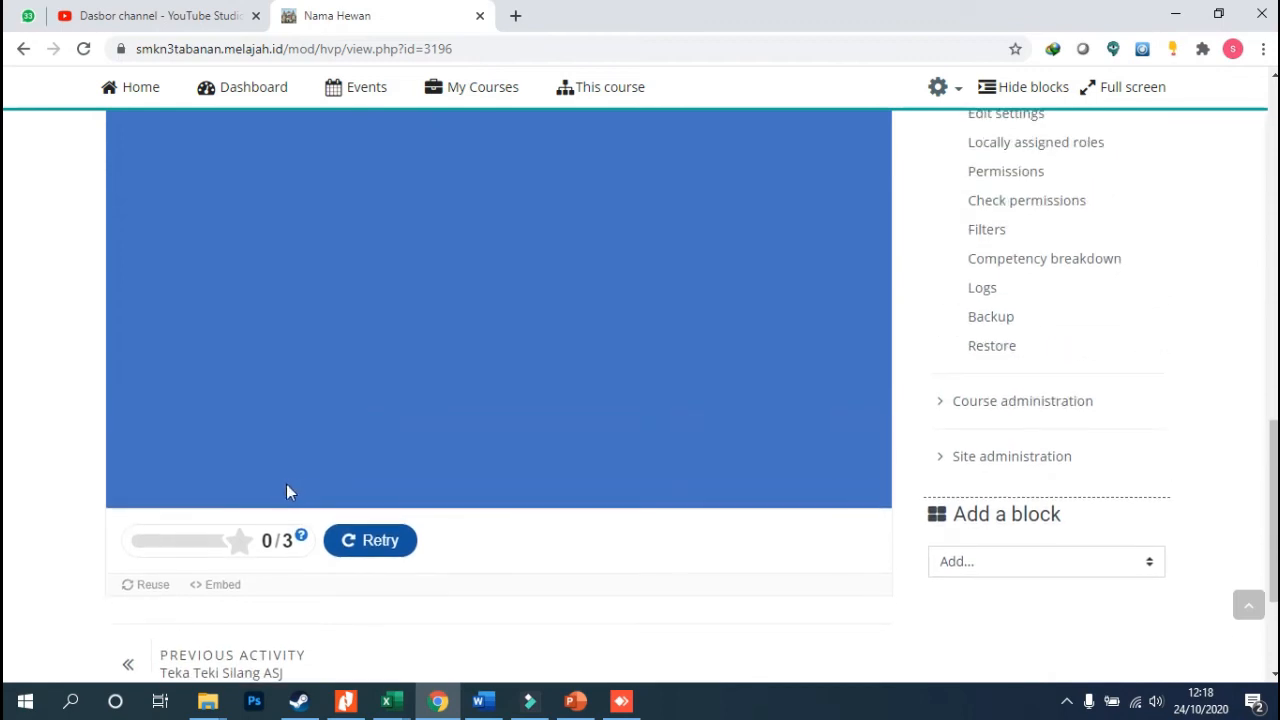
pyautogui.scroll(7, 276, 483)
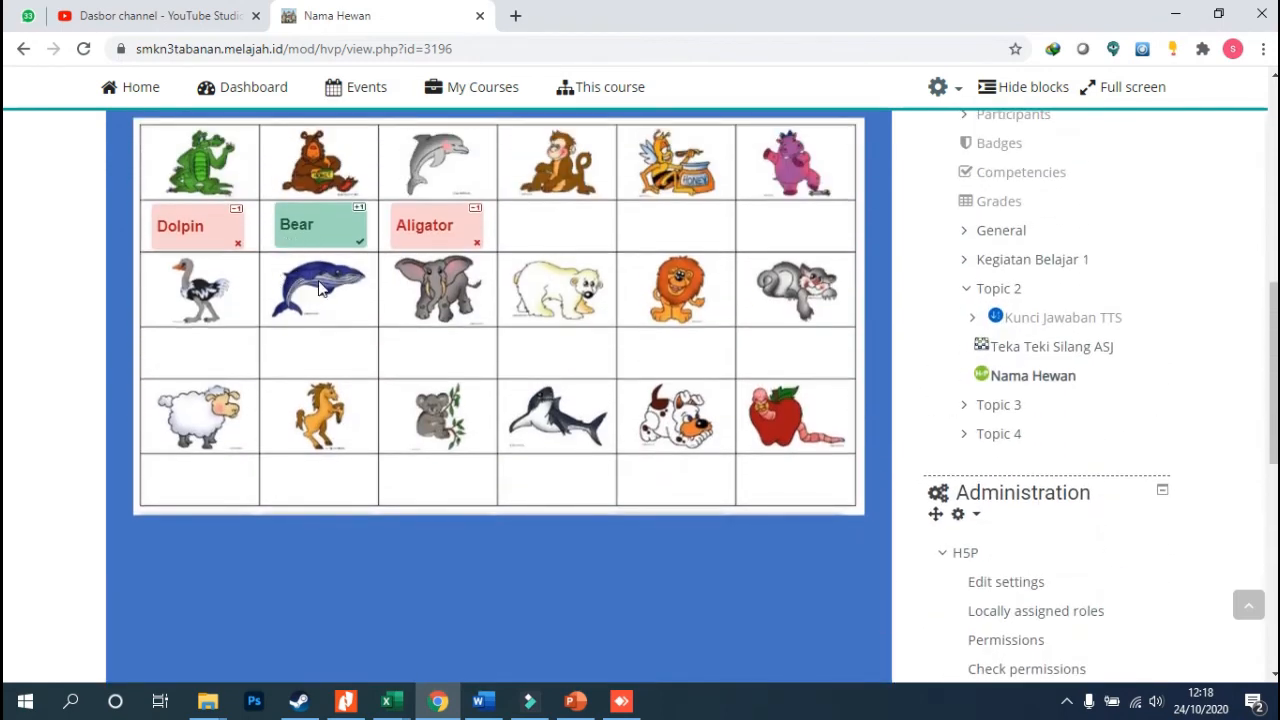
pyautogui.scroll(1, 319, 288)
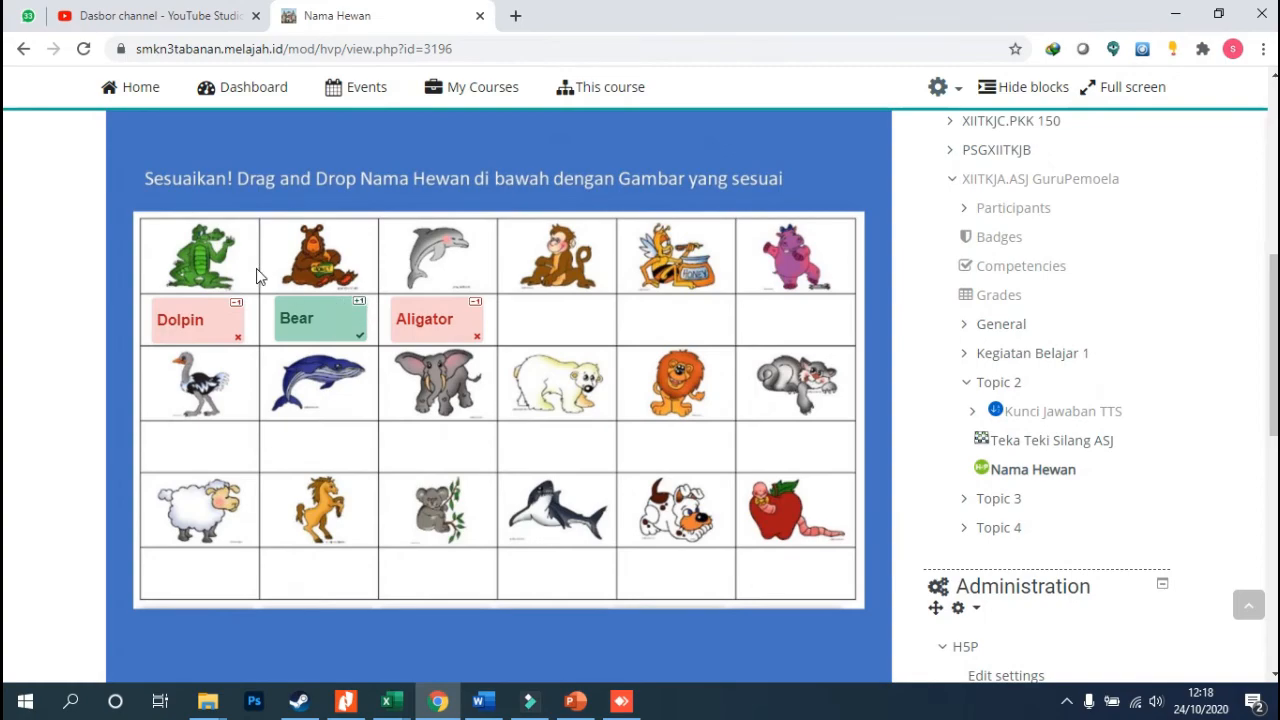
pyautogui.scroll(1, 194, 277)
pyautogui.scroll(-3, 449, 318)
pyautogui.scroll(-5, 289, 403)
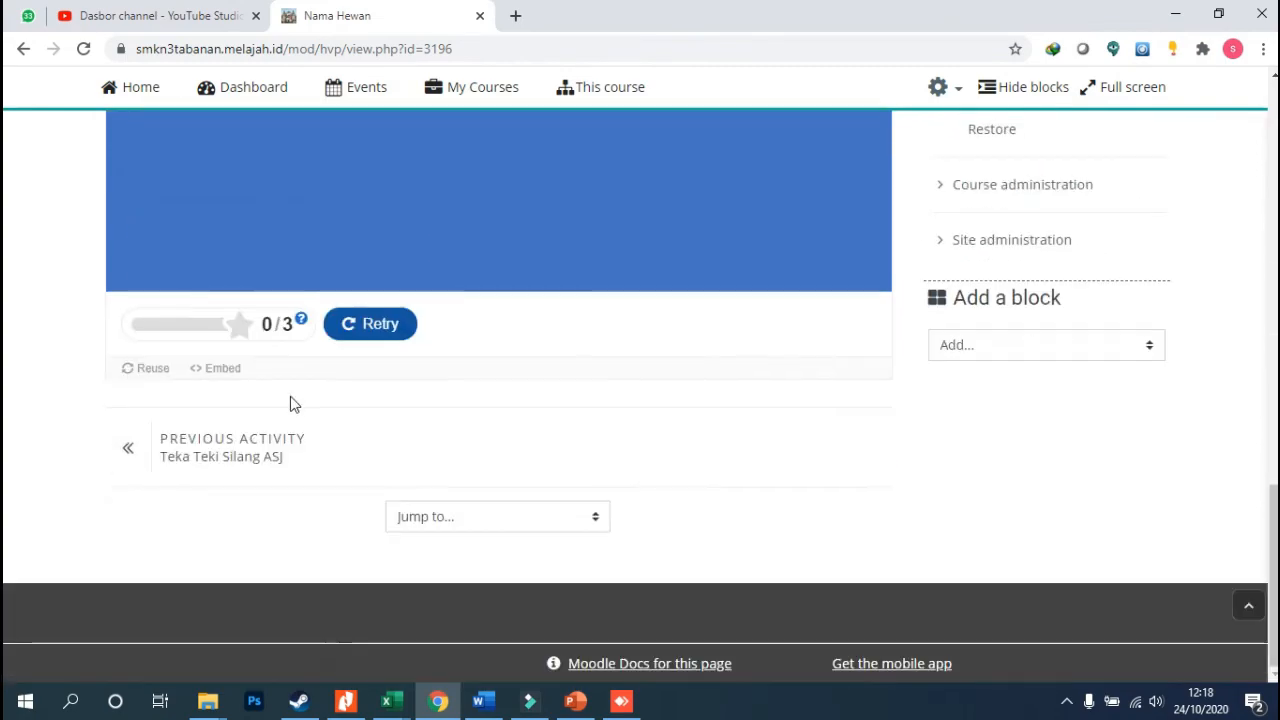
# Return to Topic 2 in the course and open the settings of the Nama Hewan activity for editing
pyautogui.scroll(10, 289, 329)
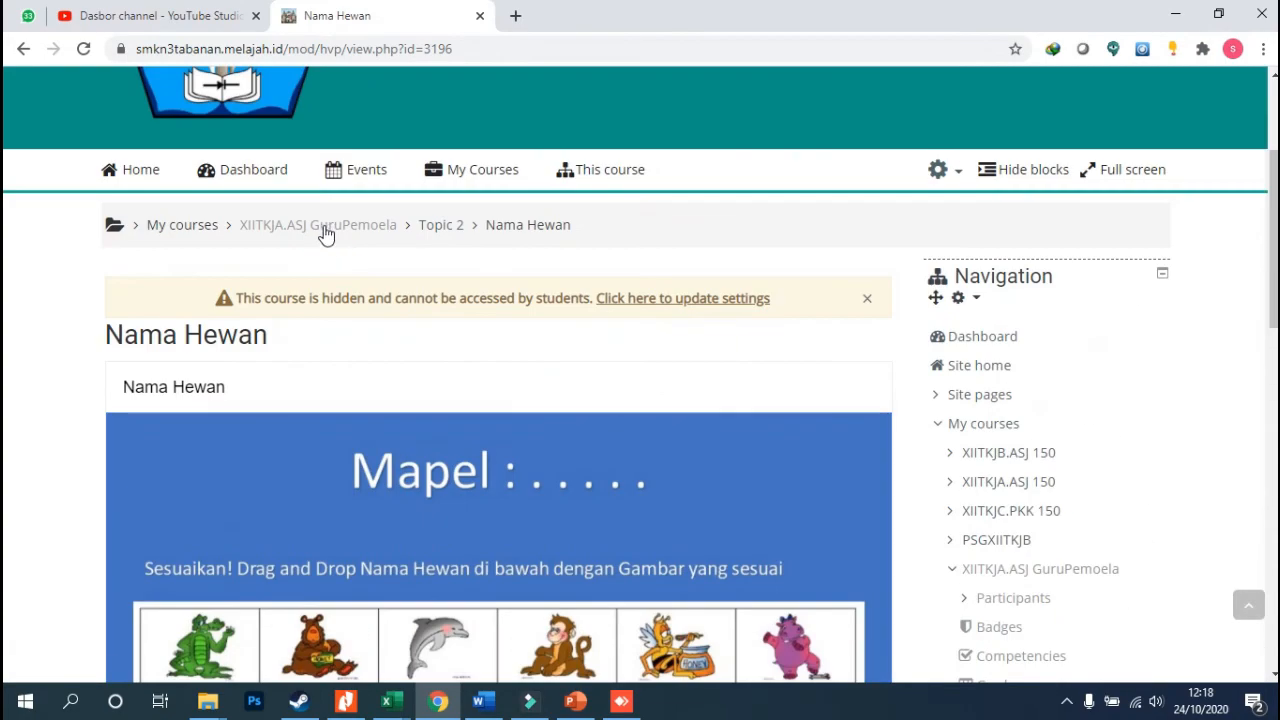
pyautogui.click(441, 226)
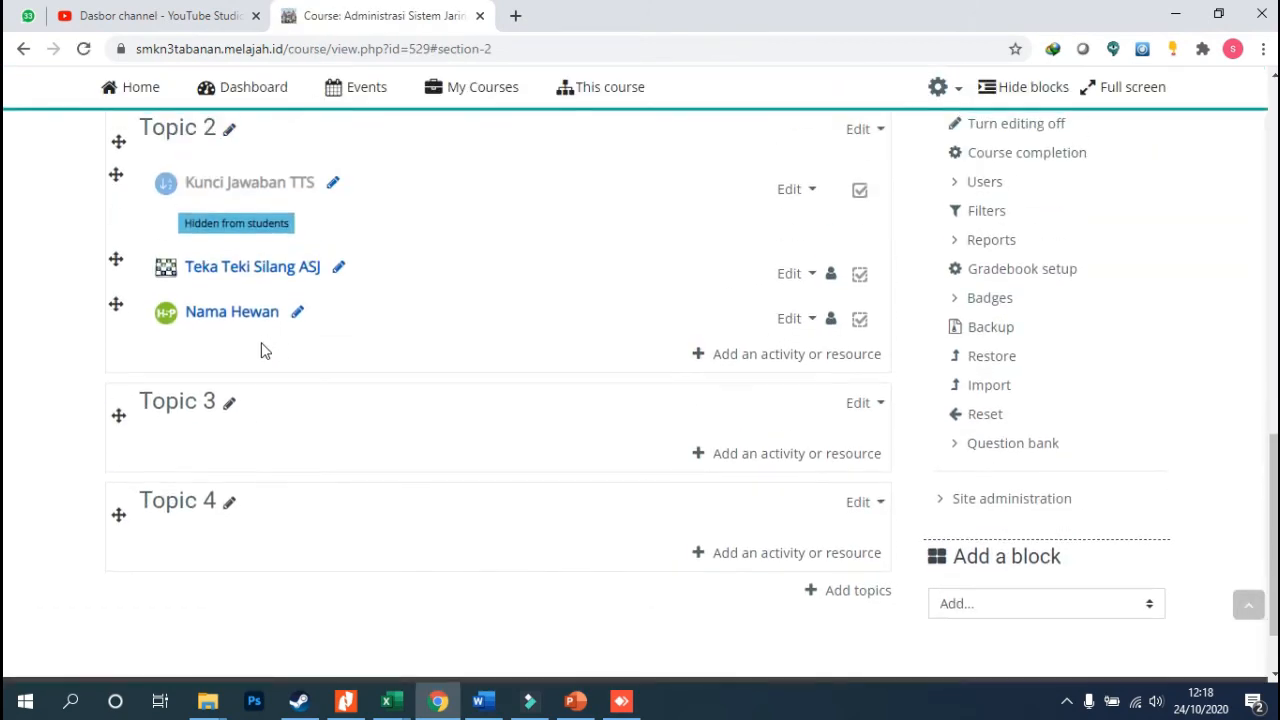
pyautogui.click(800, 320)
pyautogui.click(760, 355)
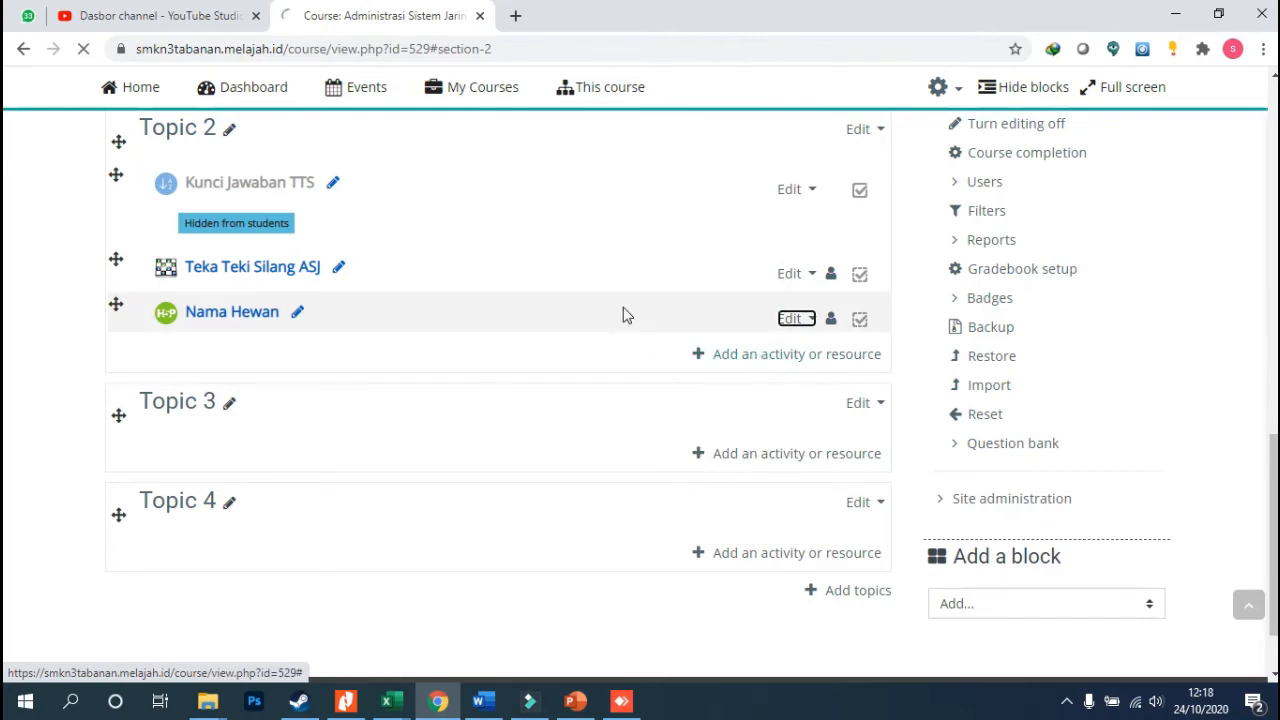
# Expand the Behavioural settings of the Drag and Drop content and examine the scoring and penalty options
pyautogui.scroll(-1, 480, 340)
pyautogui.scroll(-5, 480, 350)
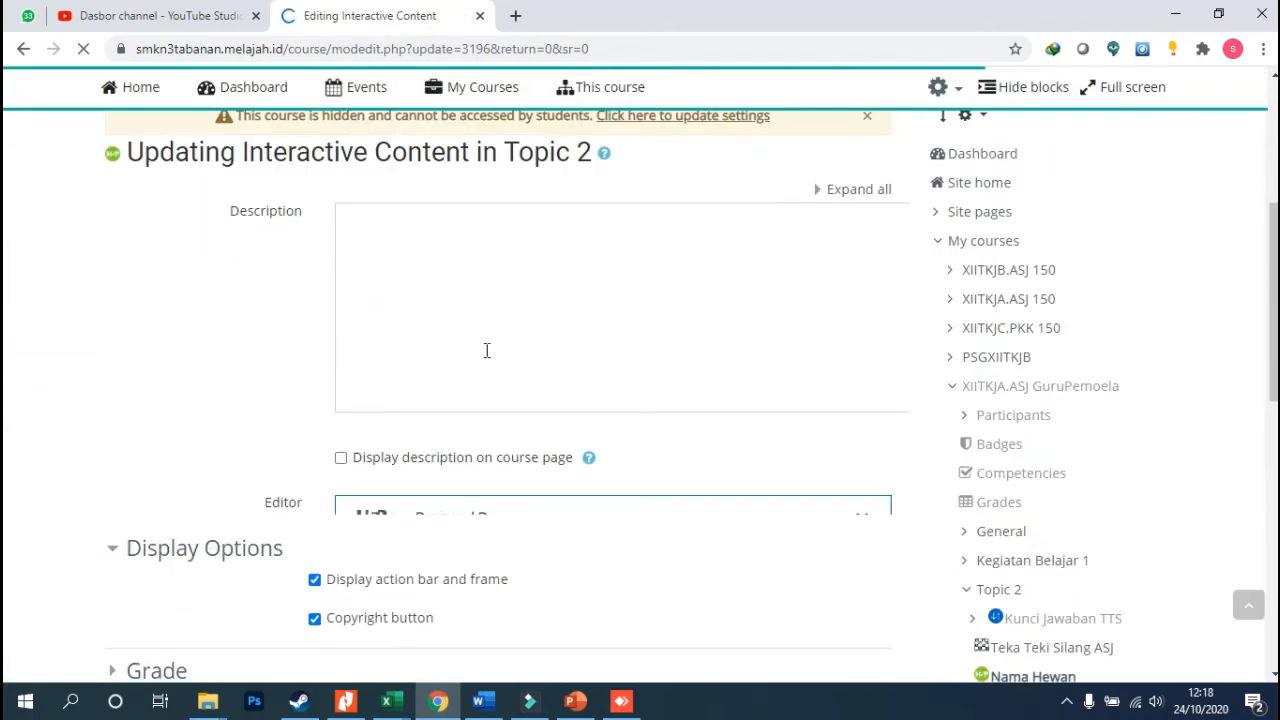
pyautogui.scroll(-5, 483, 340)
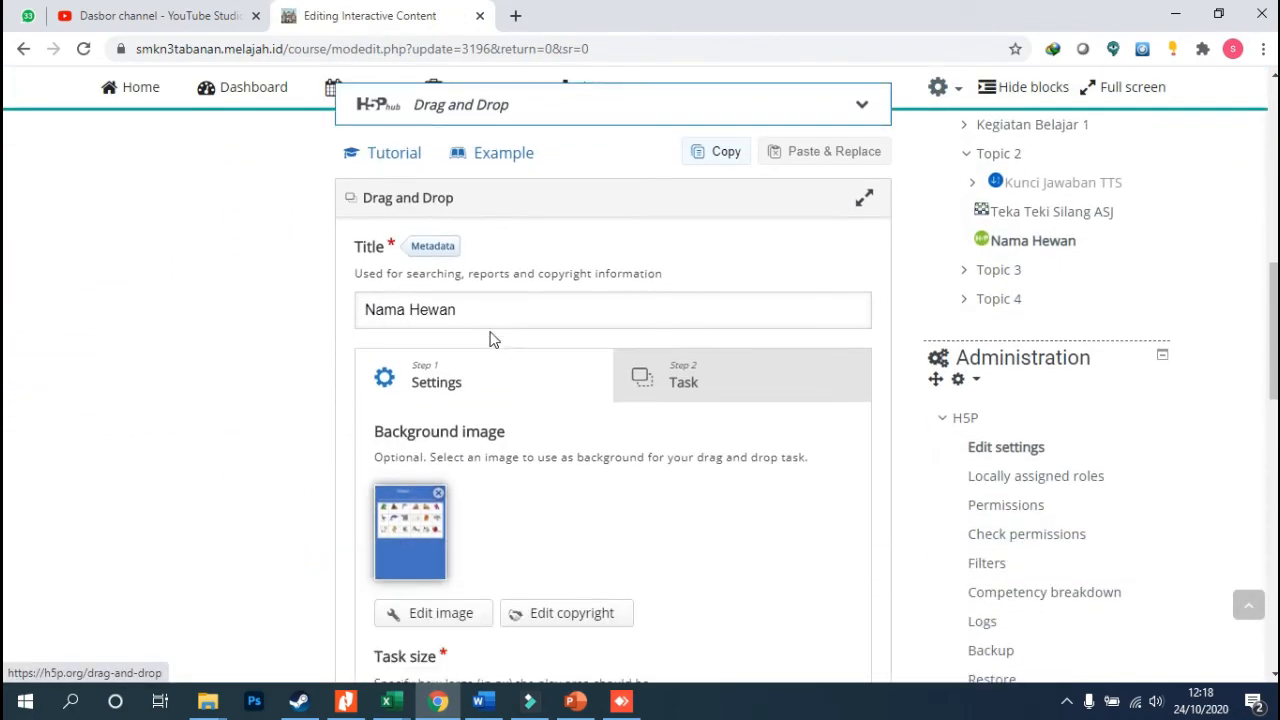
pyautogui.scroll(-4, 551, 300)
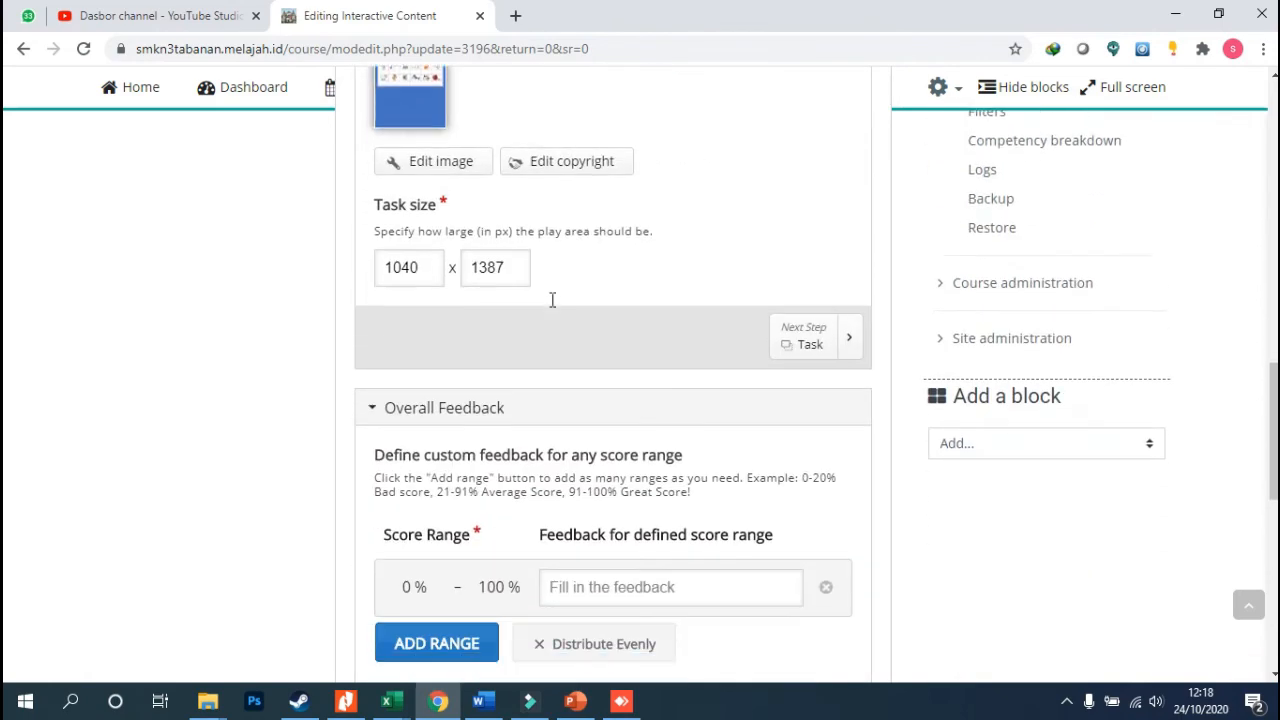
pyautogui.scroll(6, 559, 287)
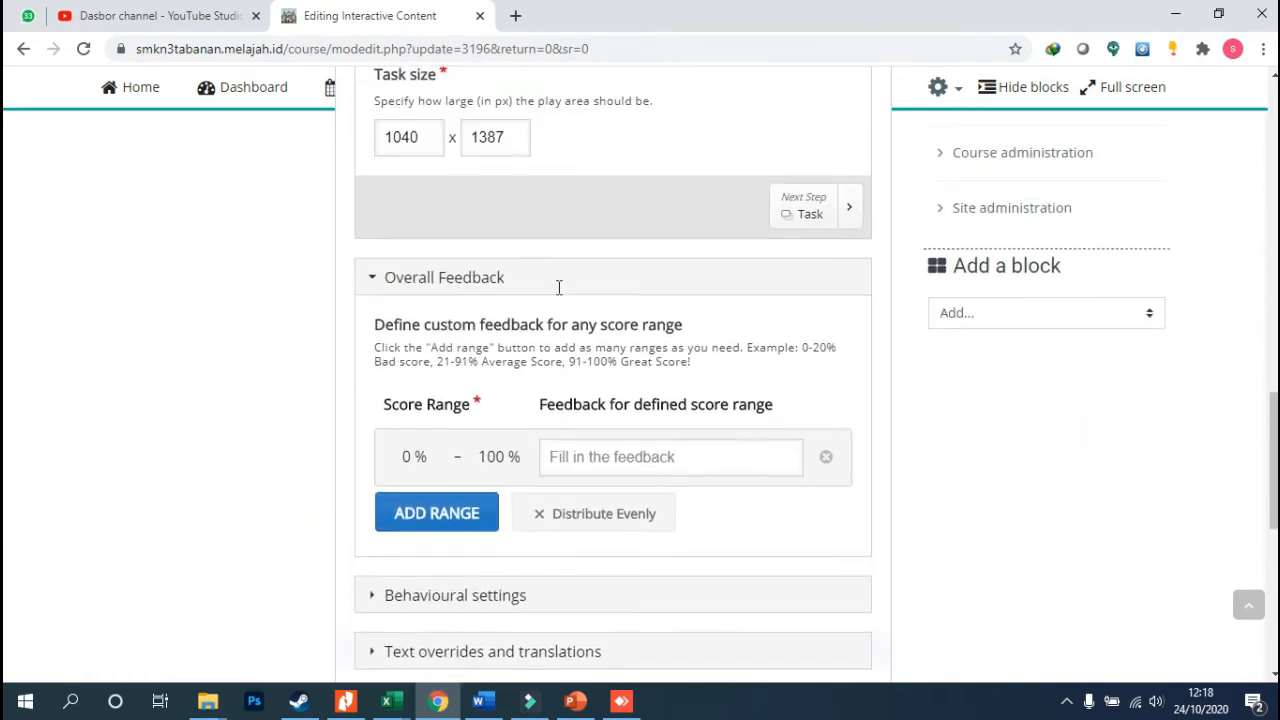
pyautogui.scroll(-5, 591, 271)
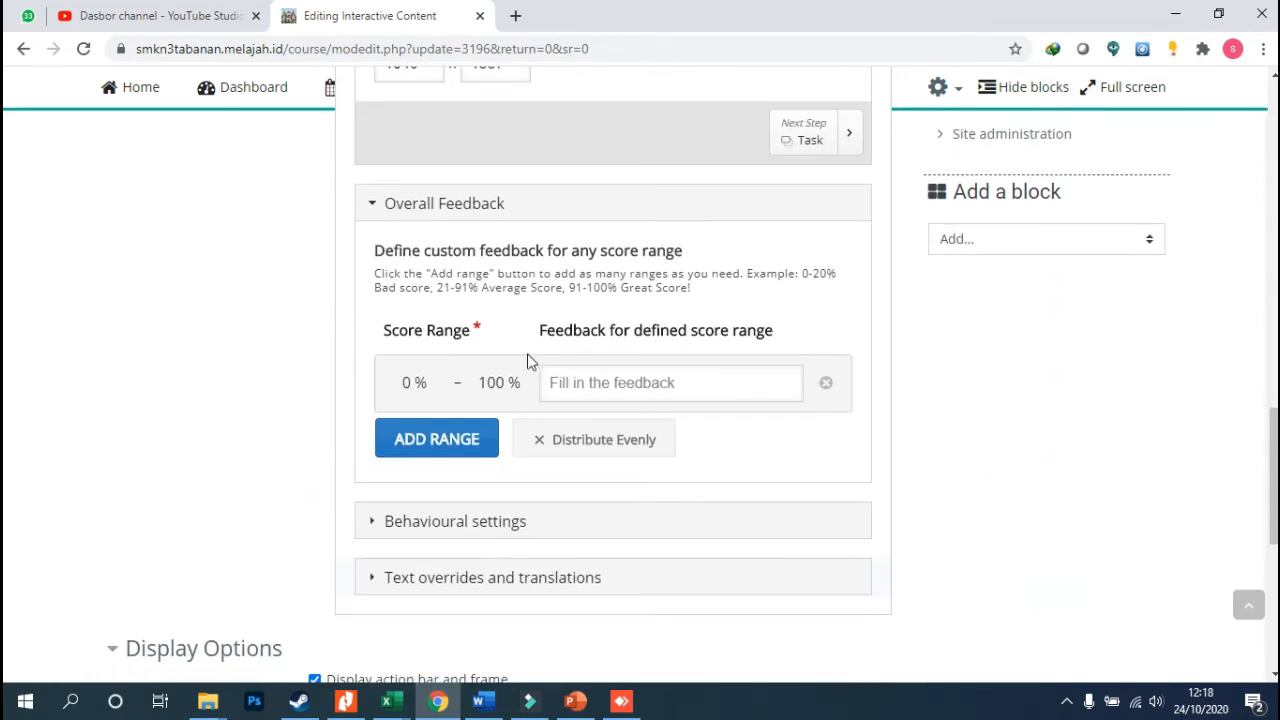
pyautogui.click(486, 520)
pyautogui.scroll(-3, 514, 344)
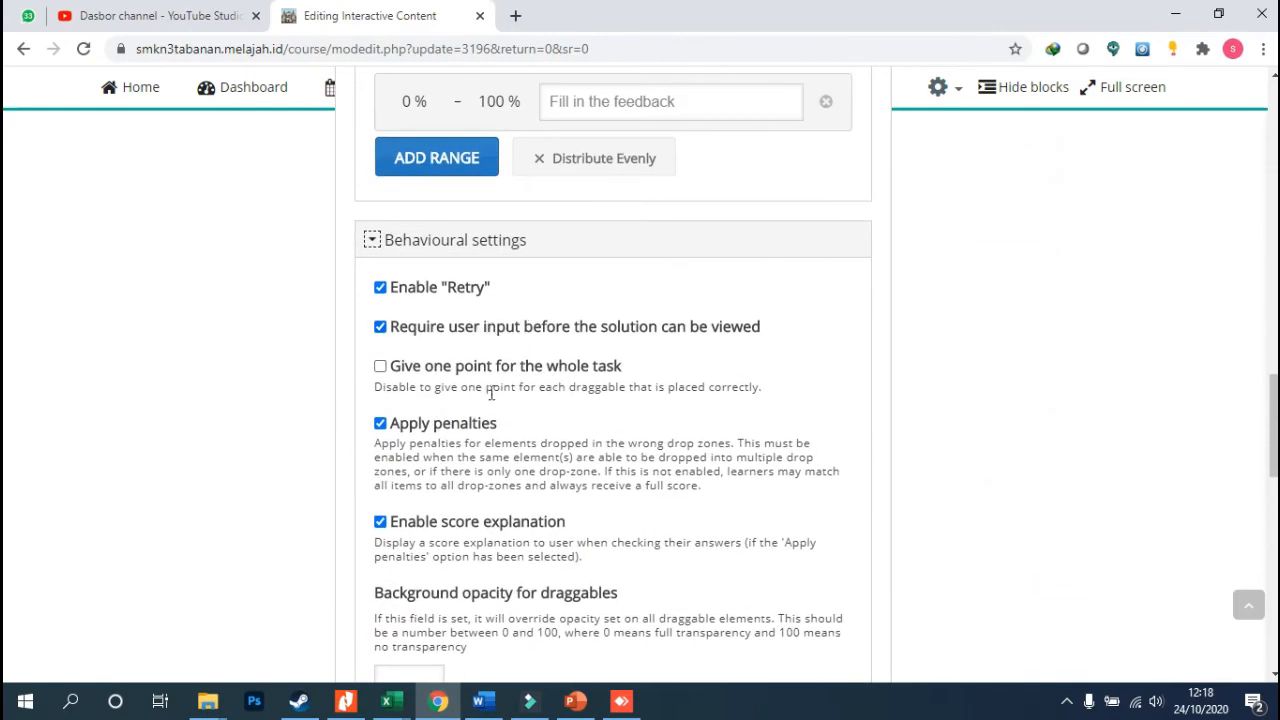
# Examine the remaining Behavioural settings of the Drag and Drop content and expand Text overrides and translations
pyautogui.scroll(-4, 634, 406)
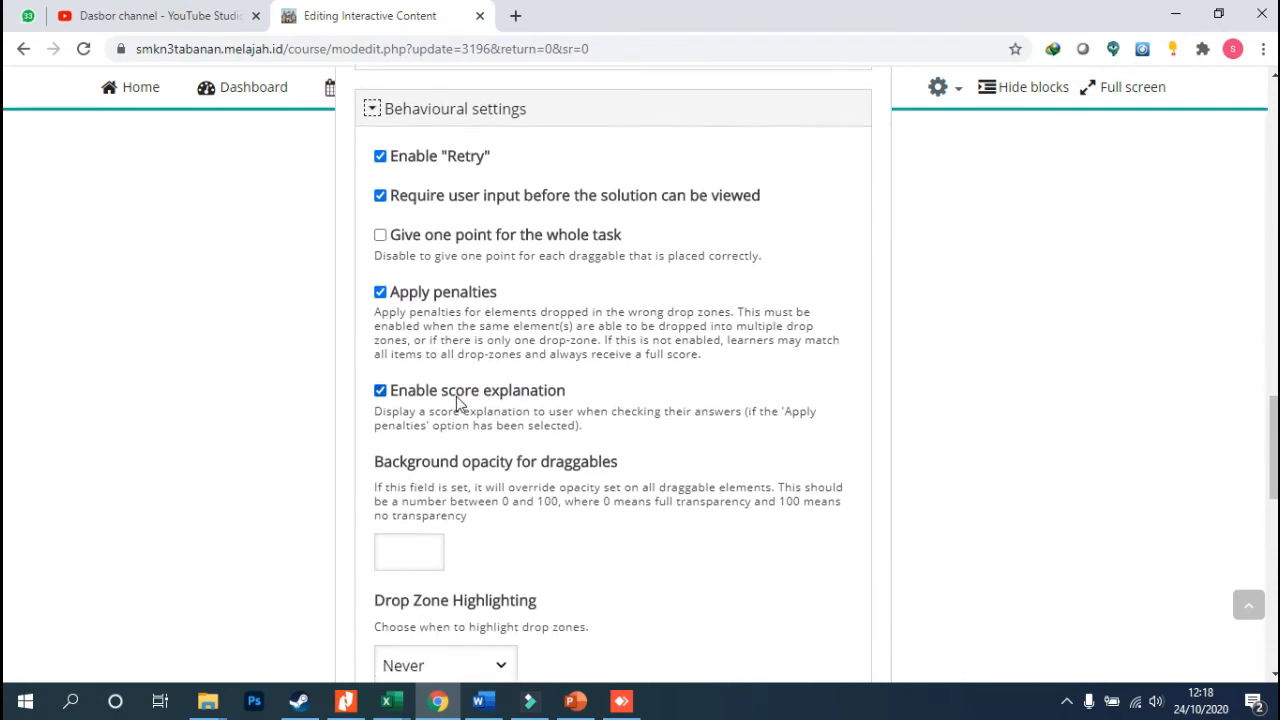
pyautogui.scroll(-1, 456, 424)
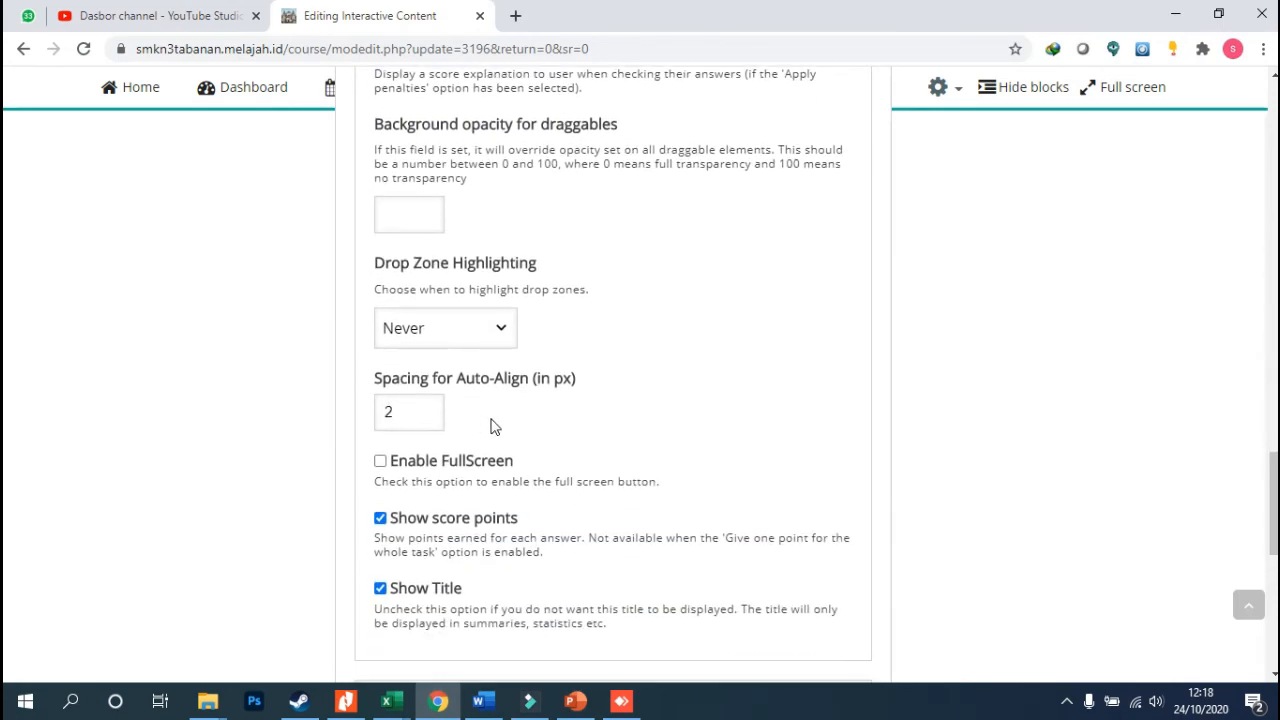
pyautogui.scroll(-4, 485, 420)
pyautogui.click(460, 336)
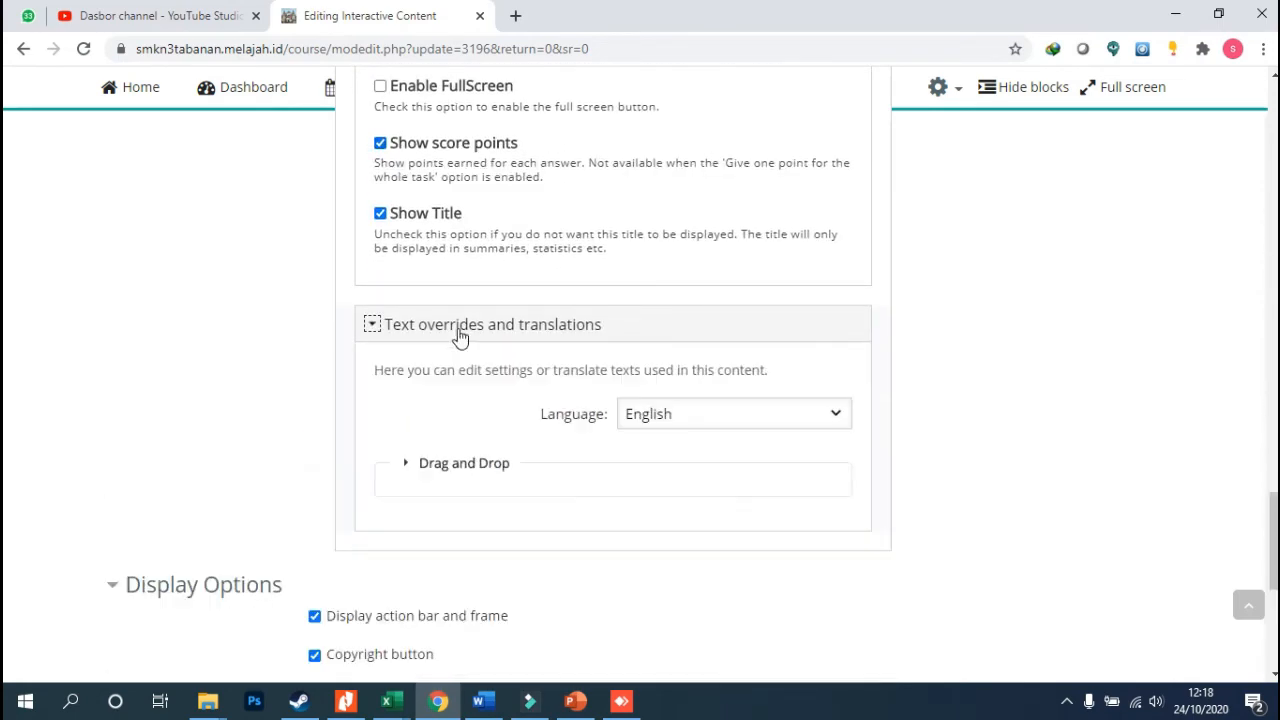
pyautogui.scroll(-4, 480, 360)
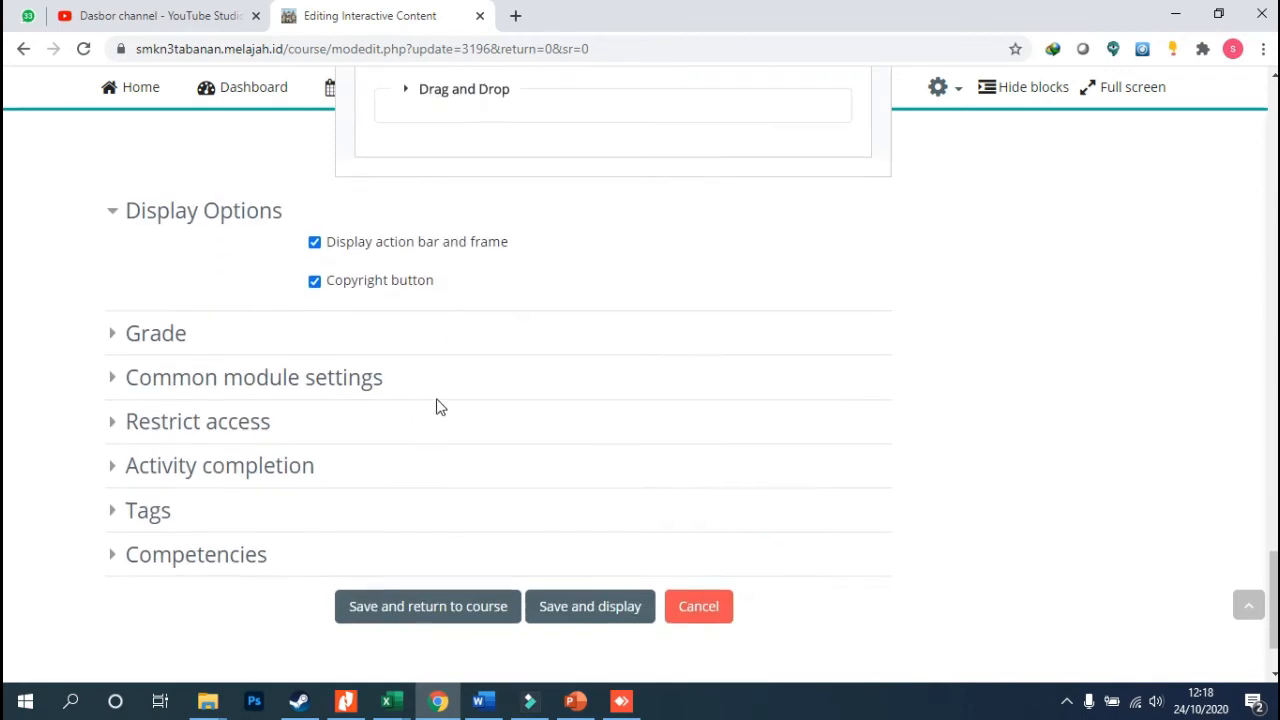
# Expand and review the Grade, Common module settings, Restrict access, Activity completion and Competencies sections of the activity
pyautogui.click(170, 336)
pyautogui.scroll(-1, 250, 400)
pyautogui.click(220, 456)
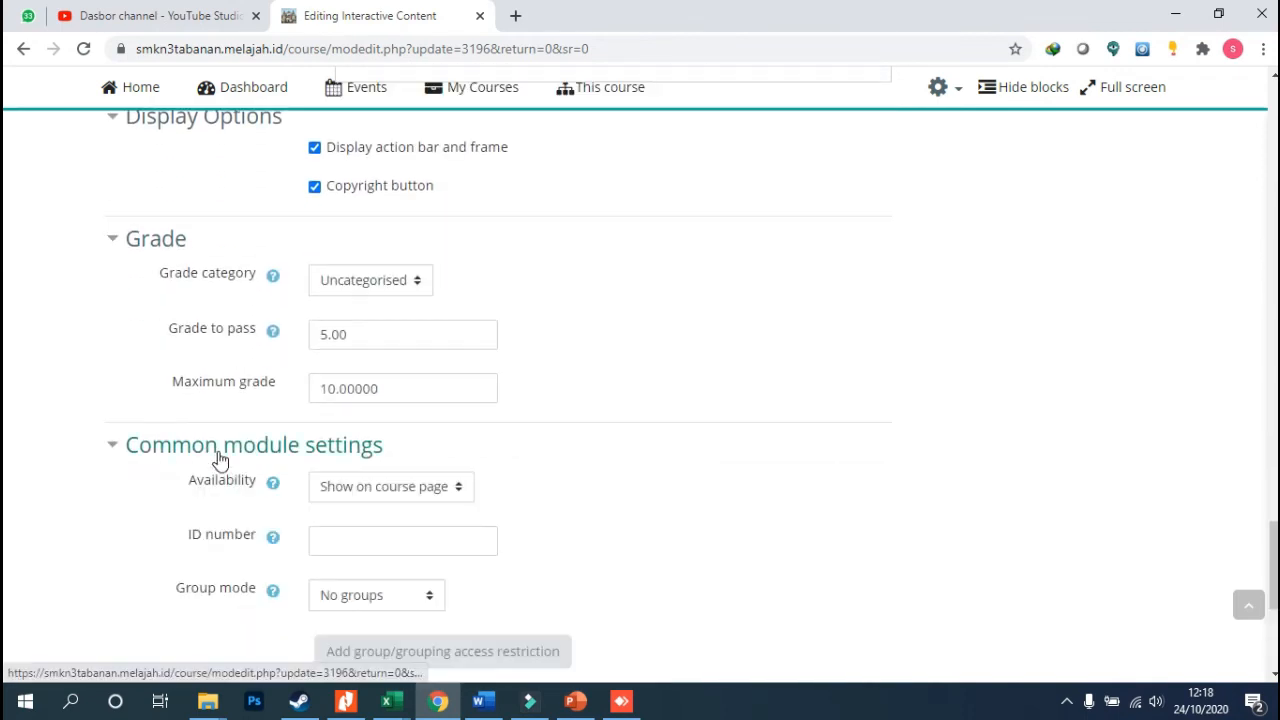
pyautogui.scroll(-3, 294, 420)
pyautogui.click(232, 432)
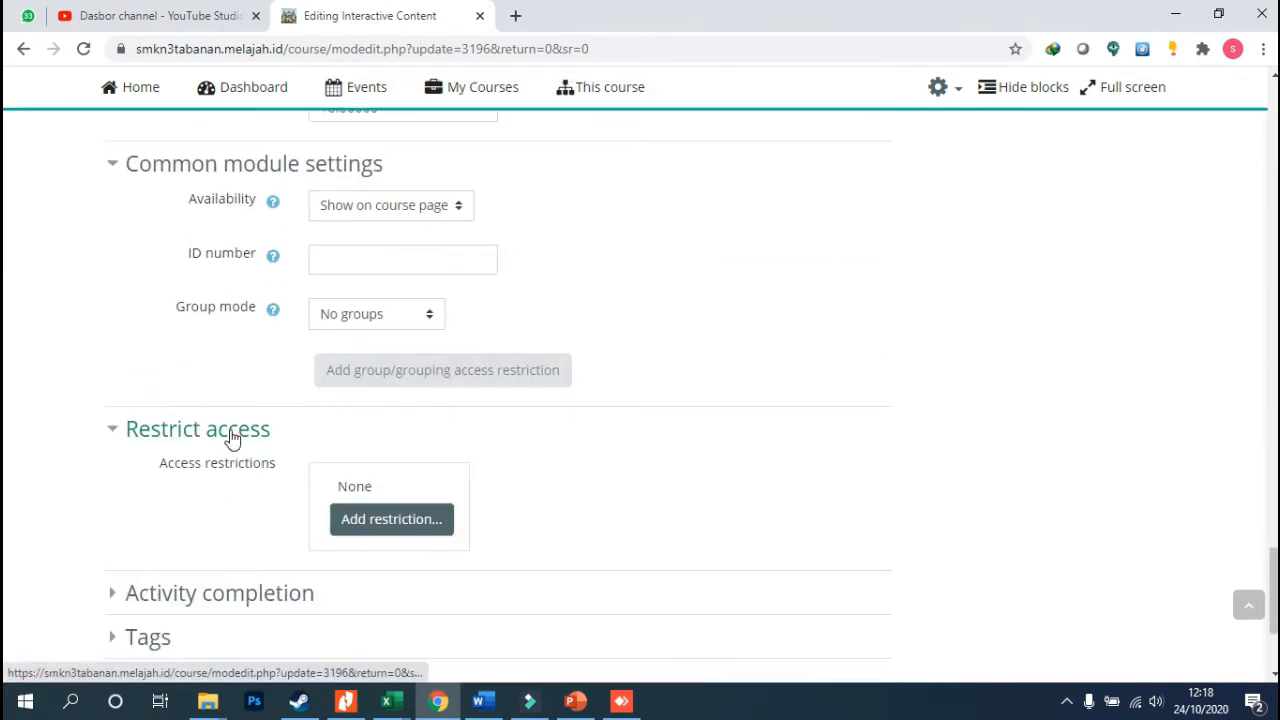
pyautogui.scroll(-3, 240, 440)
pyautogui.click(217, 371)
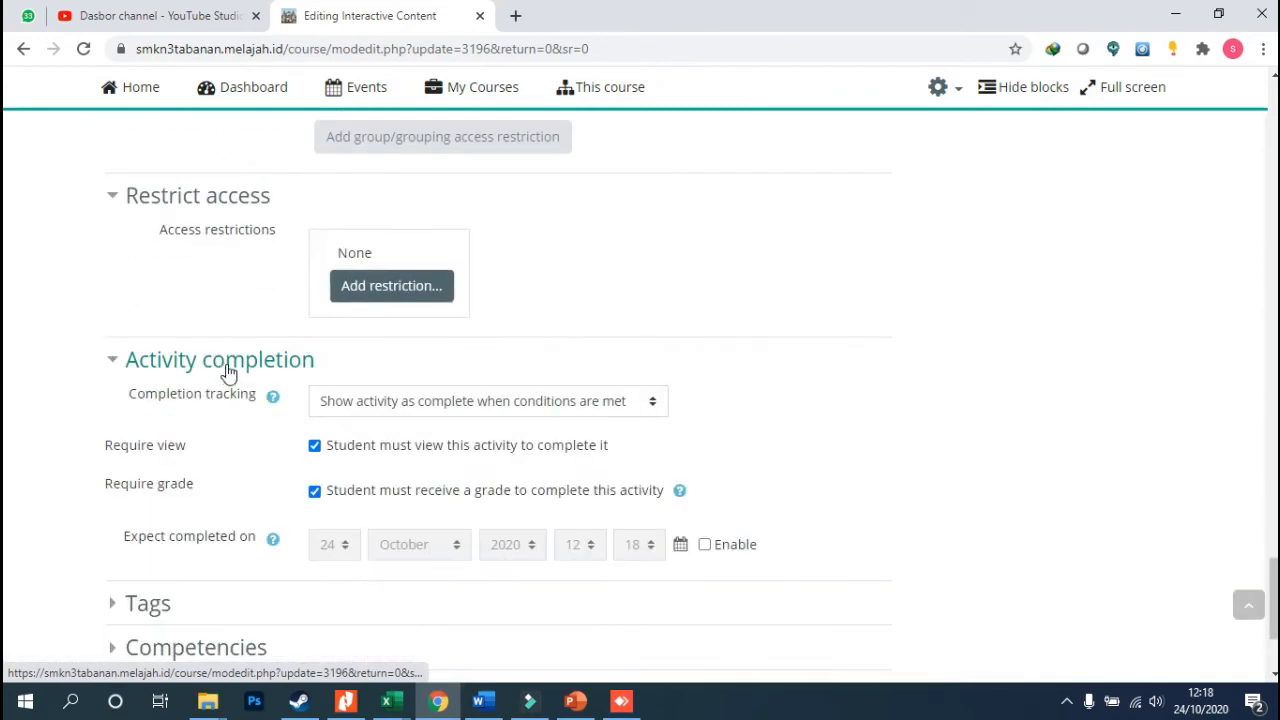
pyautogui.scroll(-2, 226, 380)
pyautogui.click(200, 457)
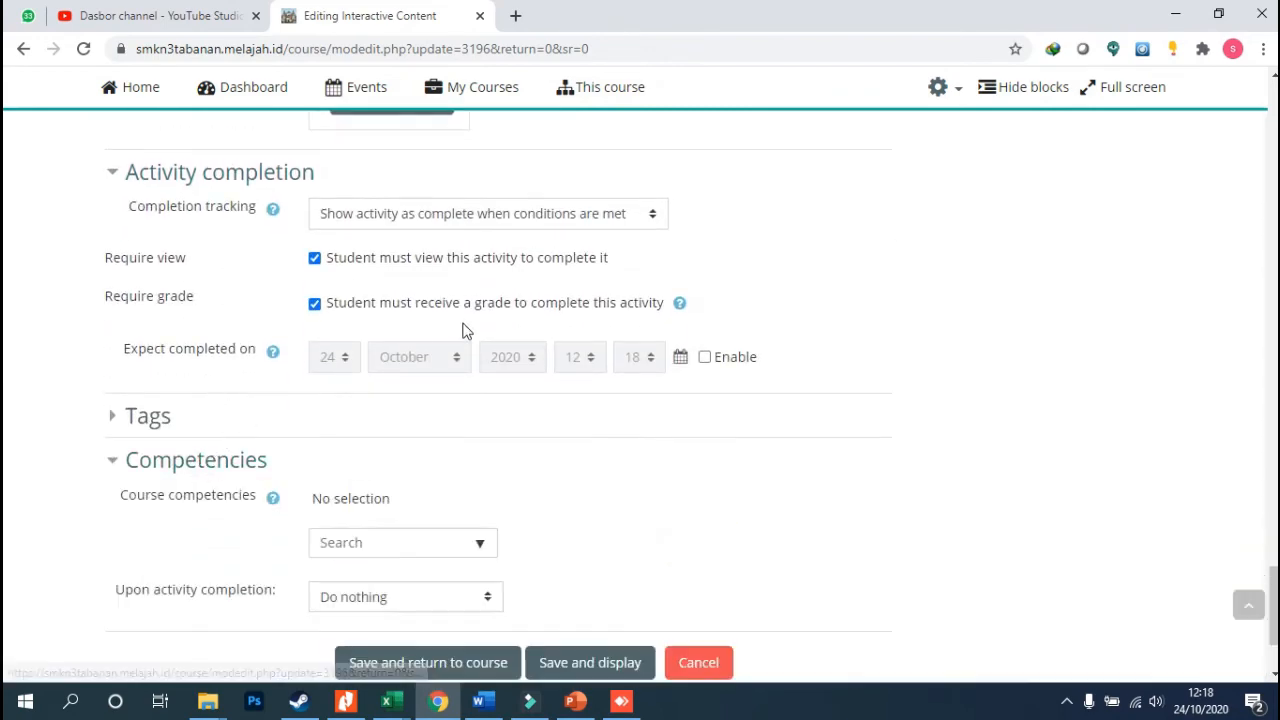
# Disable Apply penalties in the Behavioural settings and save the activity, returning to the course
pyautogui.scroll(15, 463, 330)
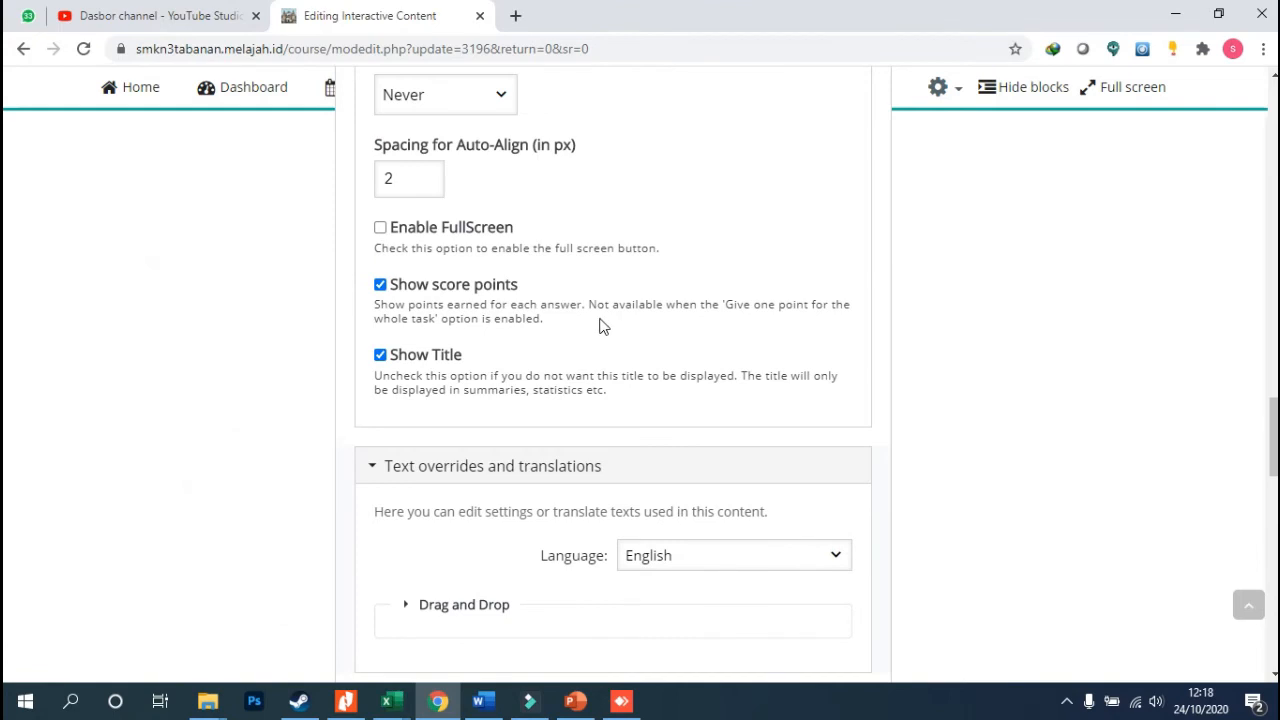
pyautogui.scroll(-1, 573, 367)
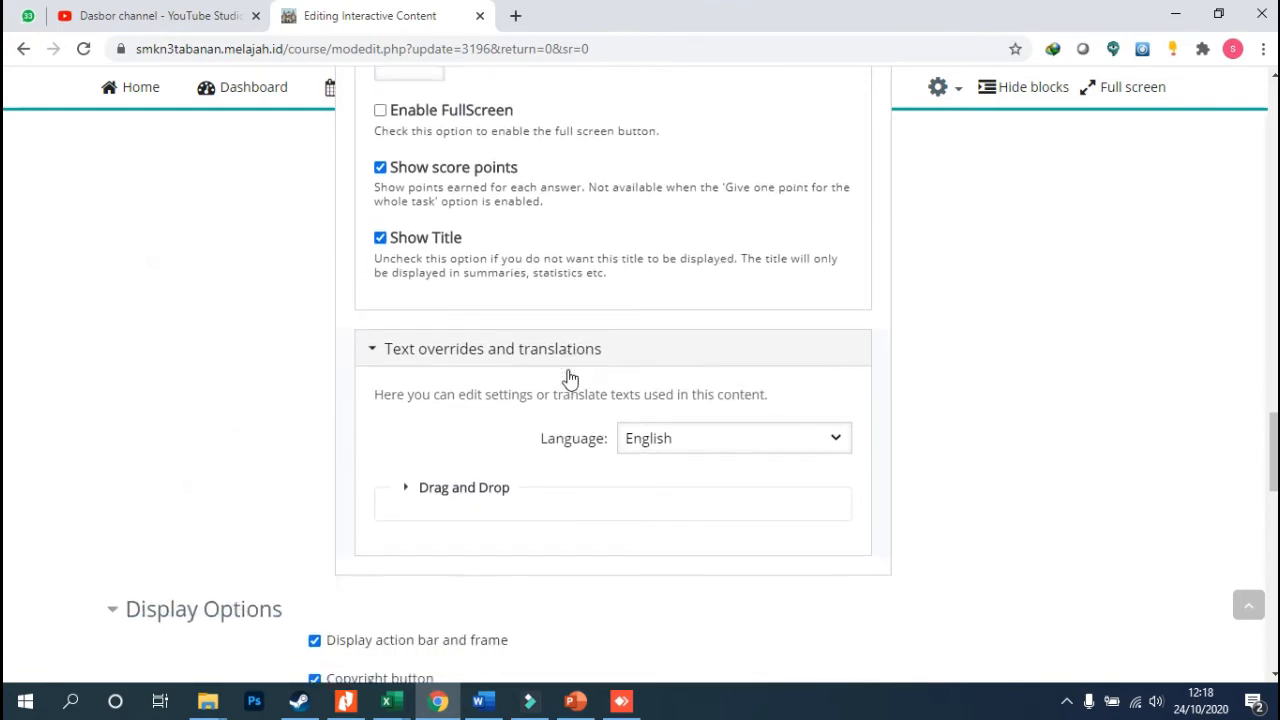
pyautogui.scroll(3, 555, 368)
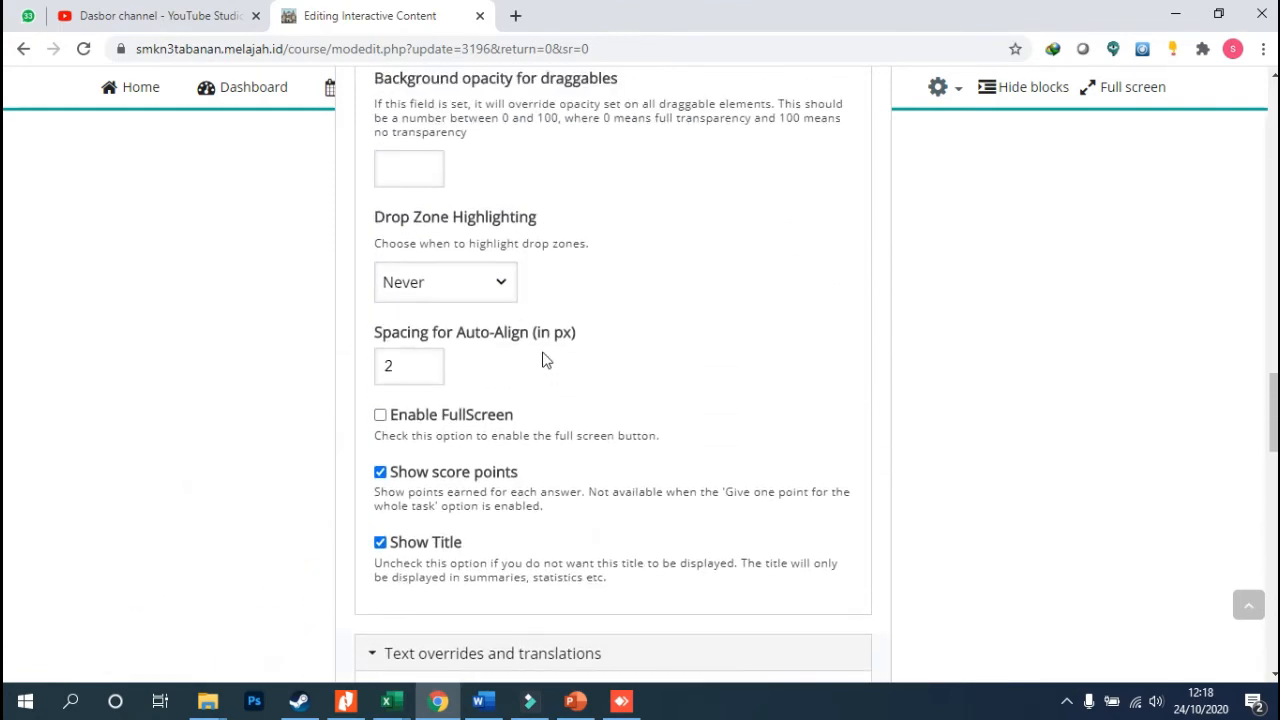
pyautogui.scroll(2, 545, 360)
pyautogui.scroll(2, 533, 283)
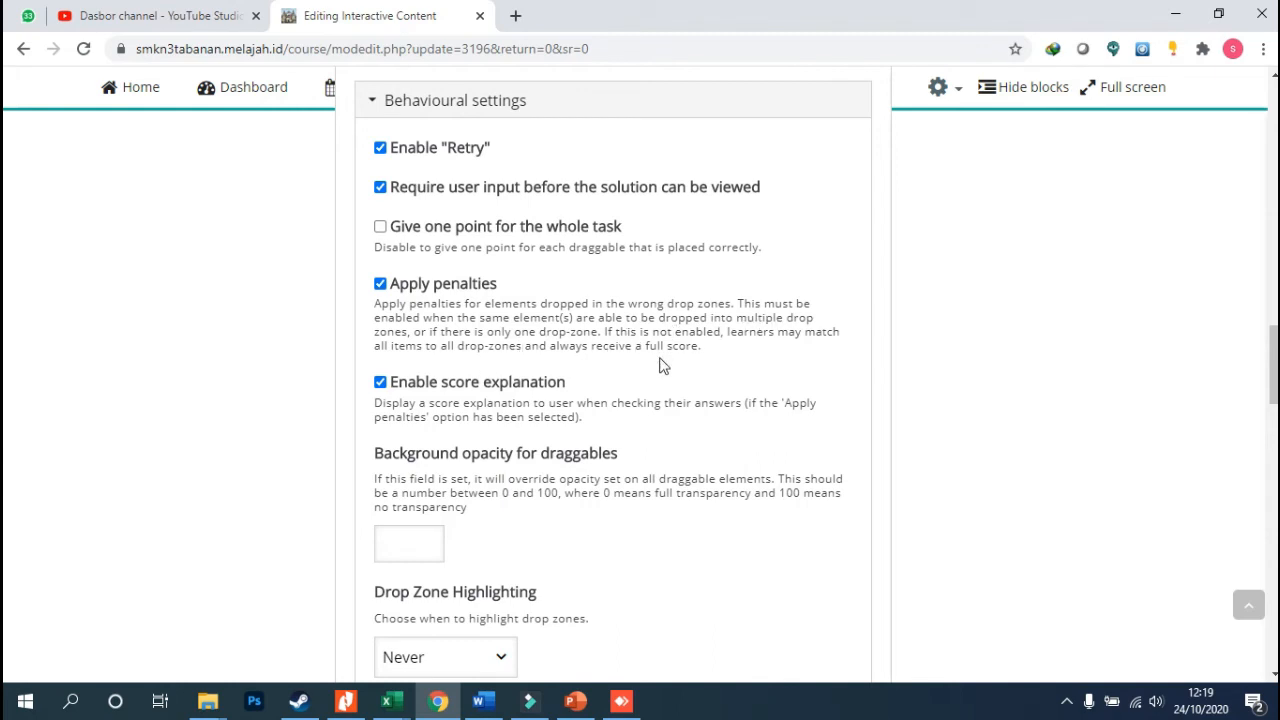
pyautogui.click(381, 285)
pyautogui.scroll(1, 495, 305)
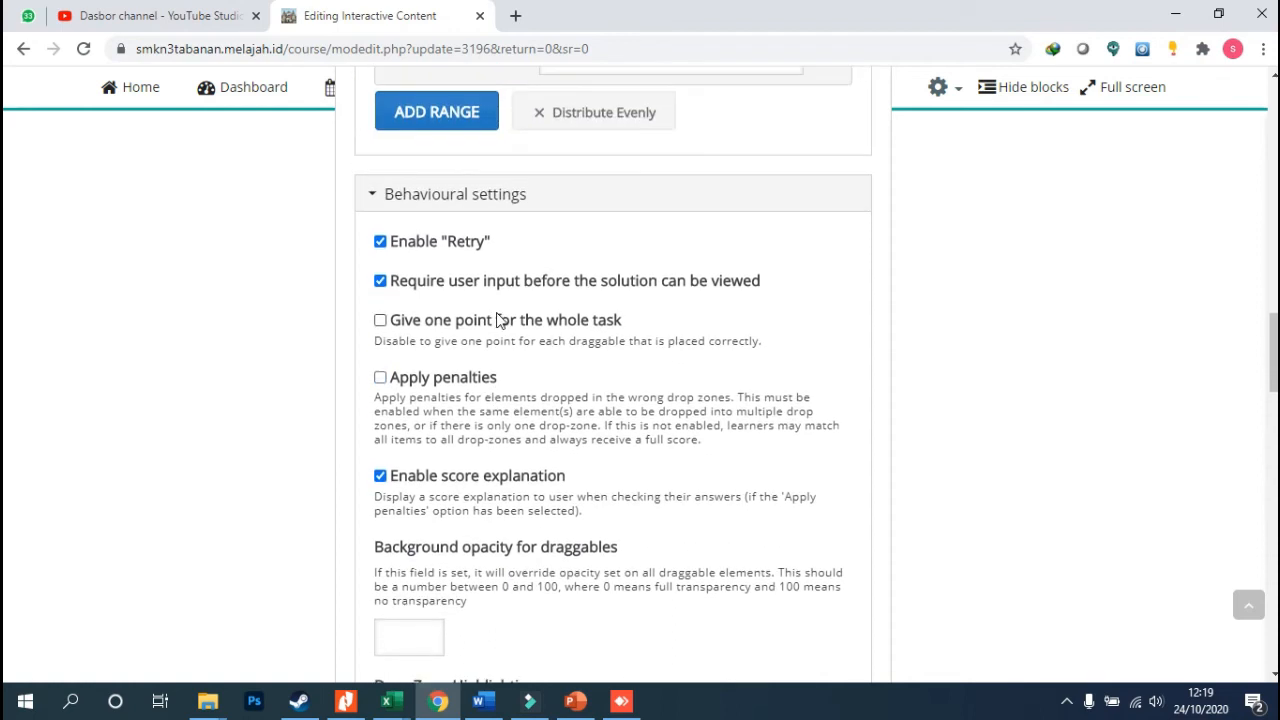
pyautogui.scroll(2, 517, 354)
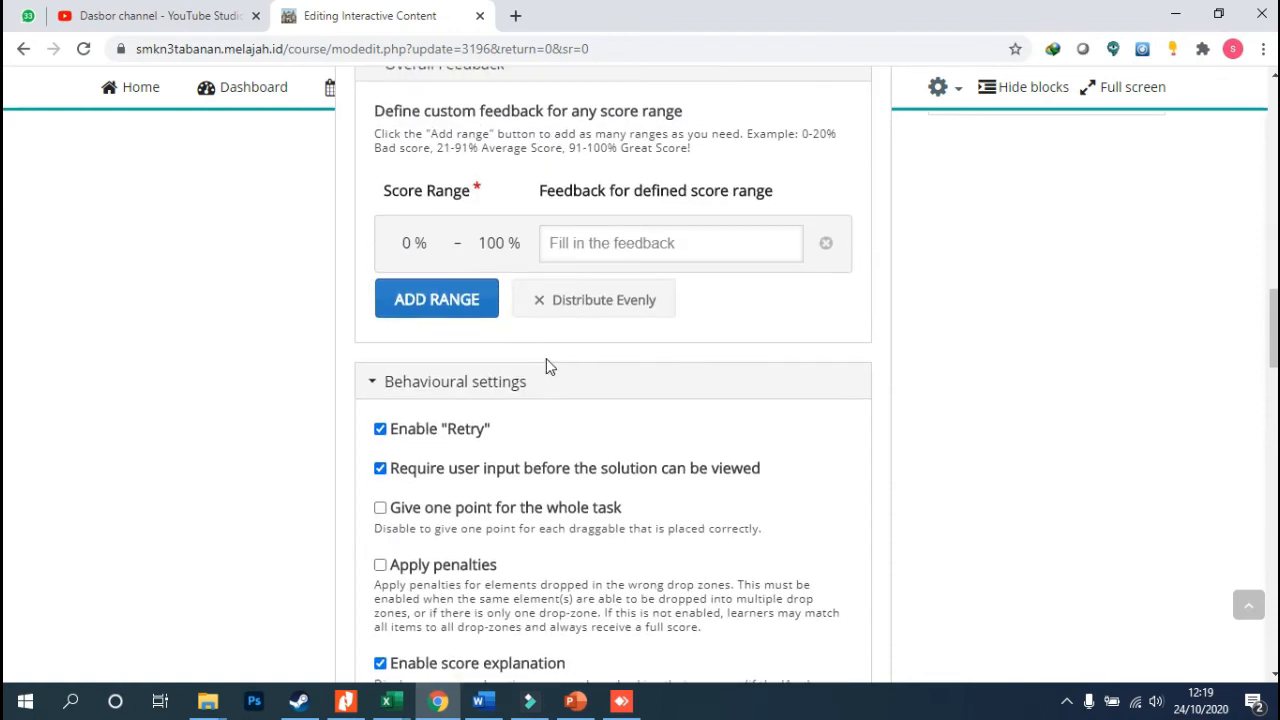
pyautogui.scroll(2, 540, 371)
pyautogui.scroll(-3, 532, 380)
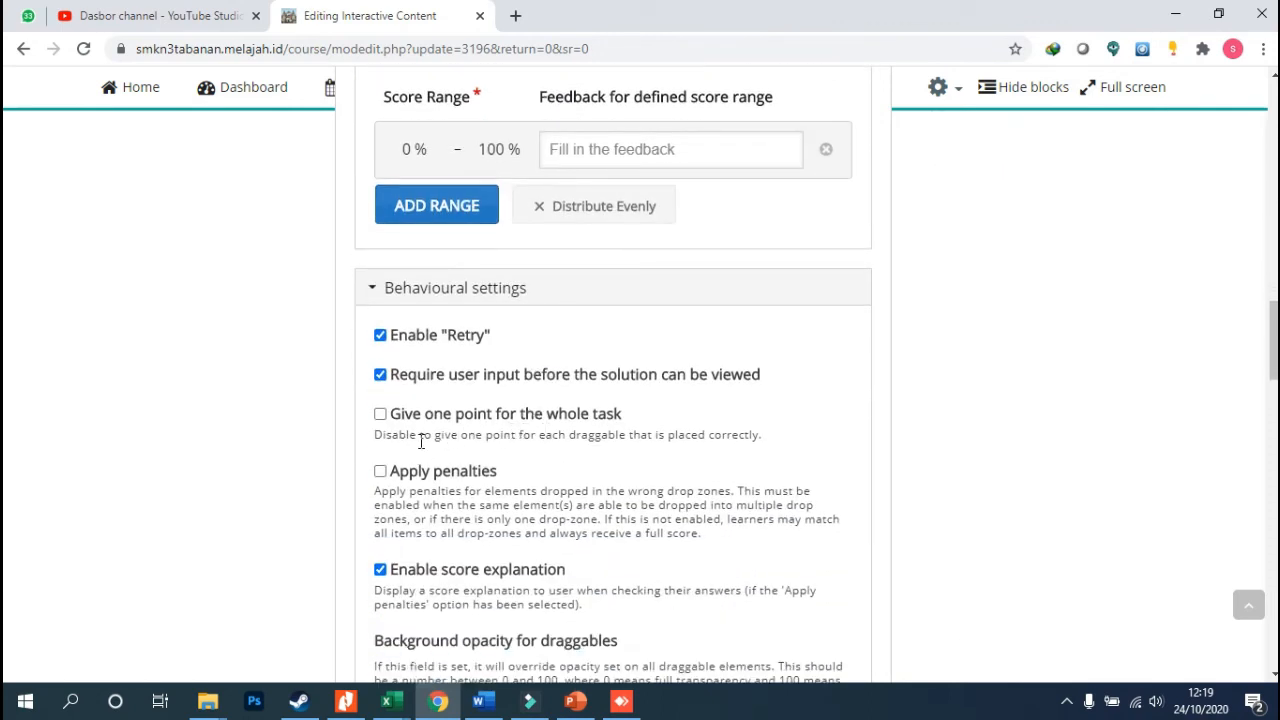
pyautogui.scroll(10, 630, 445)
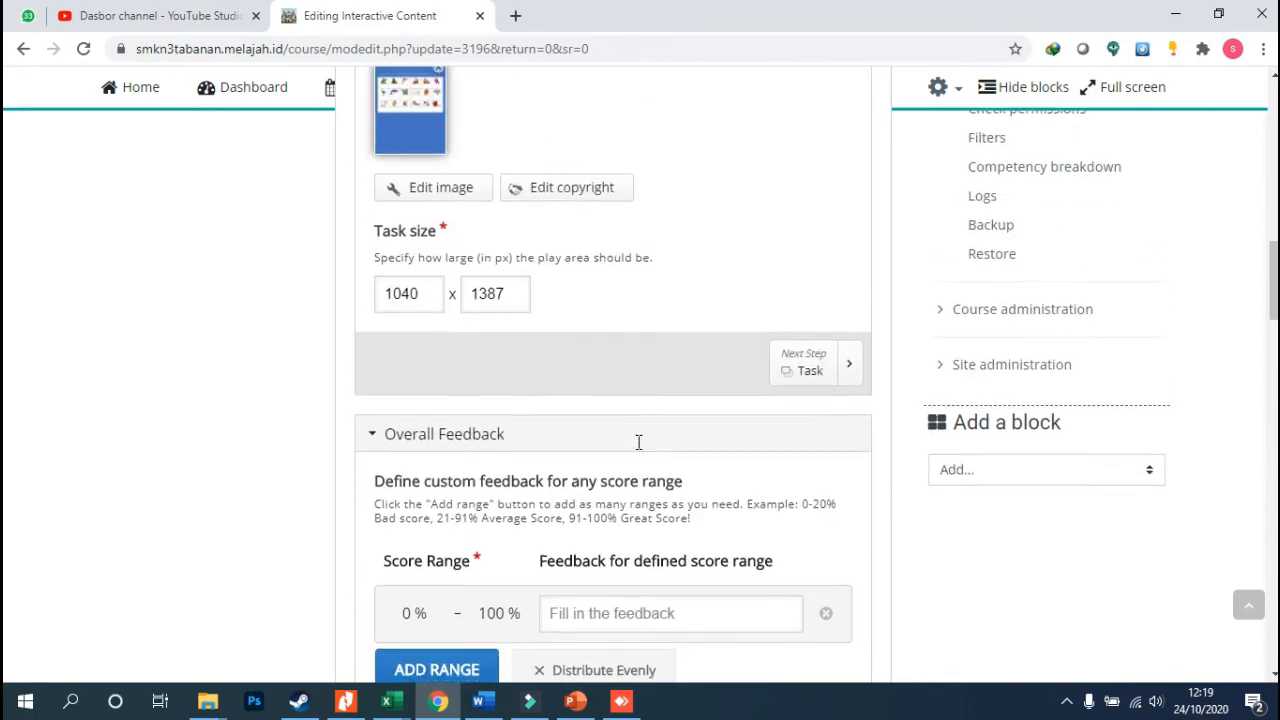
pyautogui.scroll(-20, 640, 470)
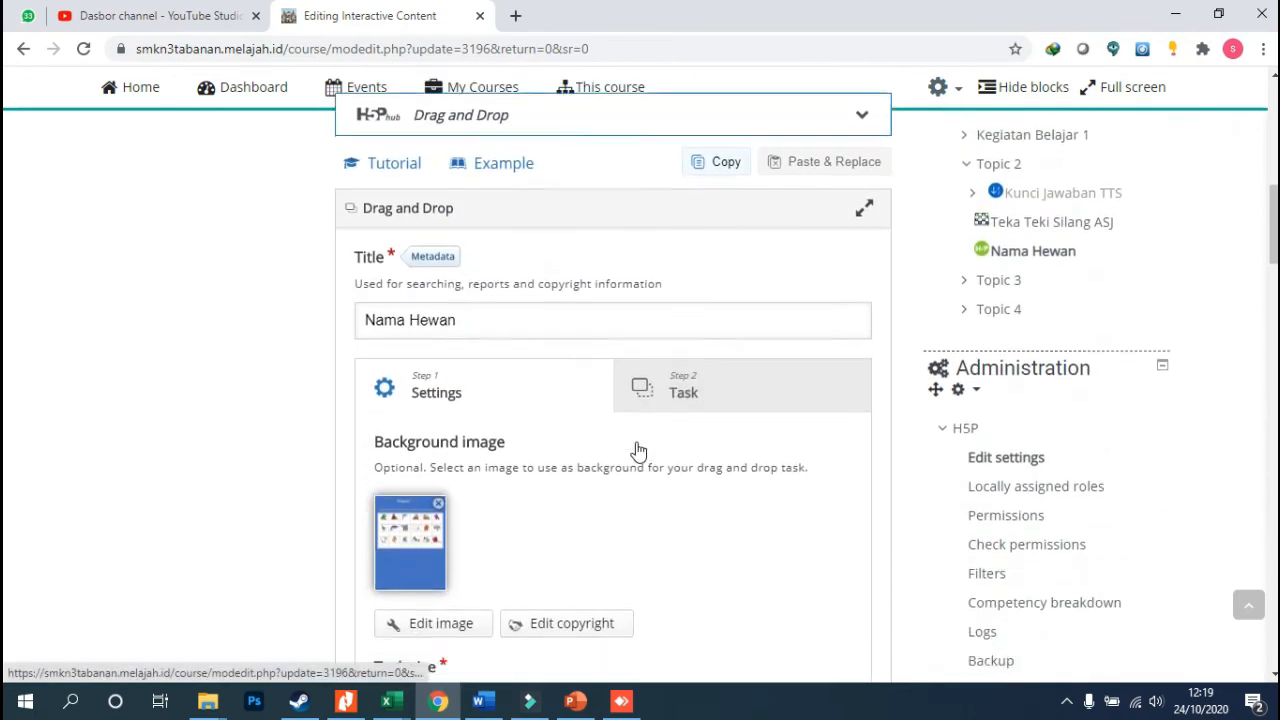
# Open the Nama Hewan activity from Topic 2 of the course
pyautogui.scroll(-8, 610, 526)
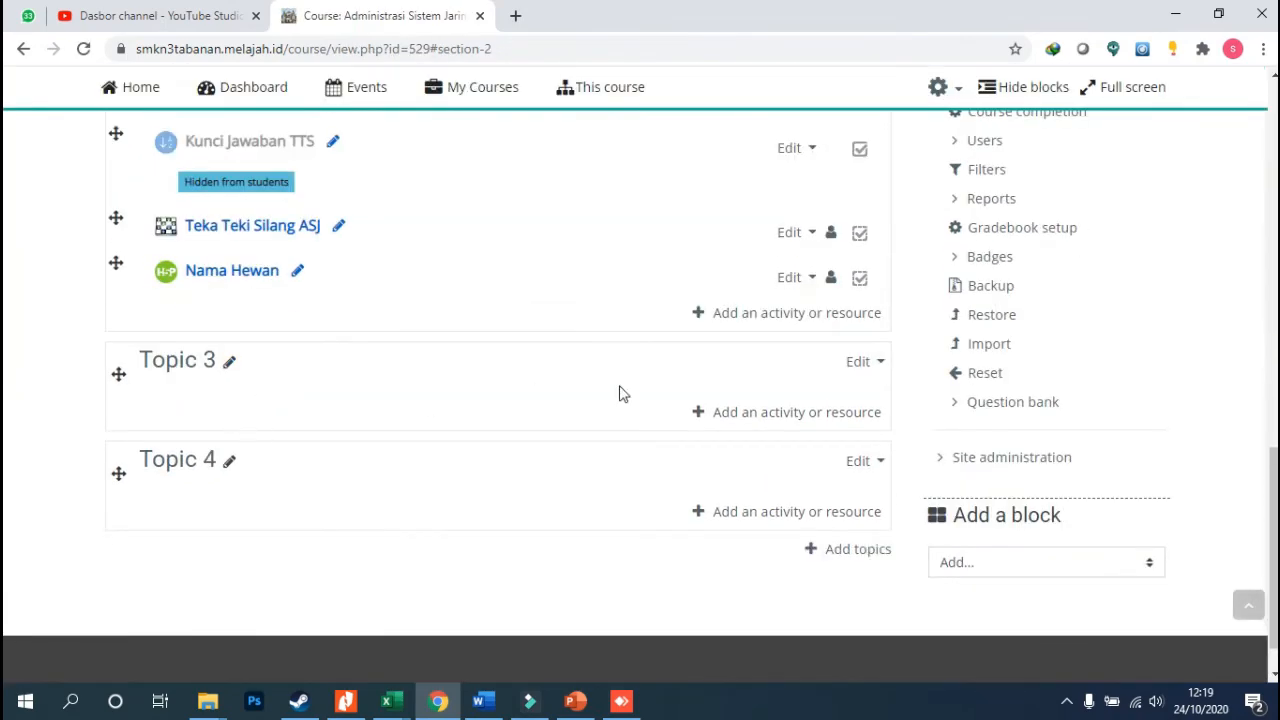
pyautogui.scroll(1, 240, 377)
pyautogui.click(228, 372)
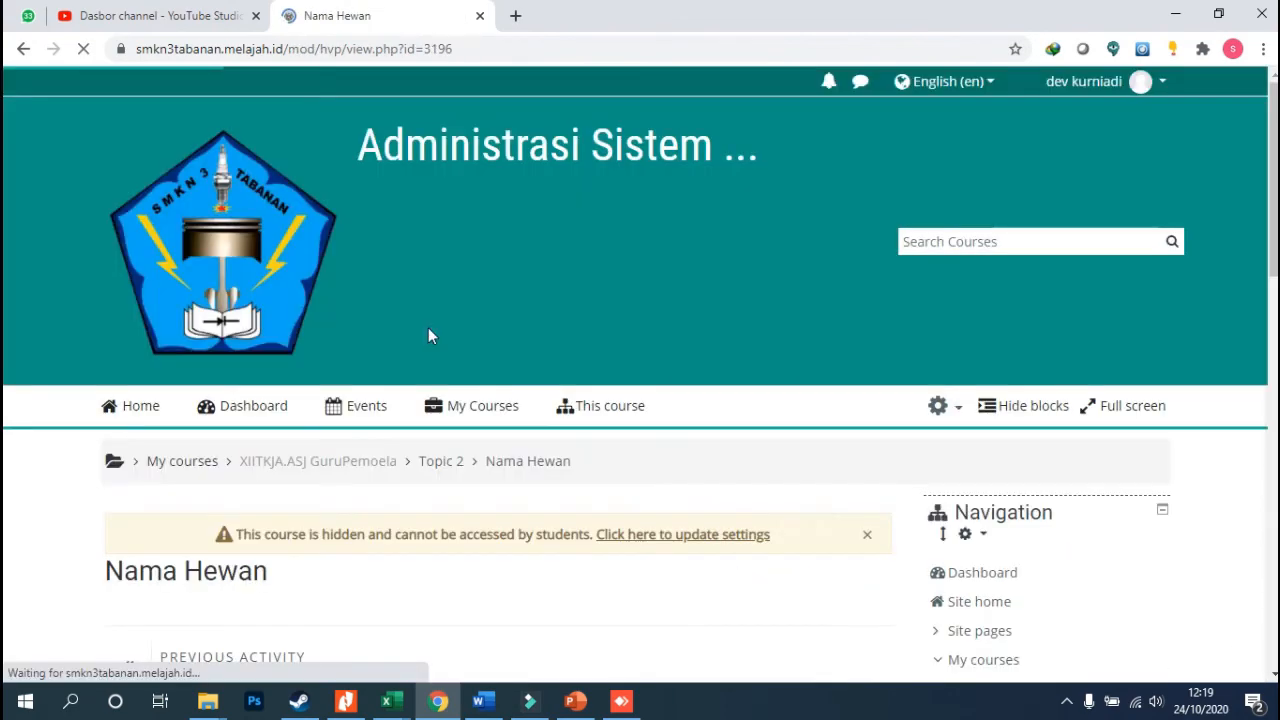
pyautogui.scroll(-5, 428, 327)
pyautogui.scroll(2, 402, 332)
pyautogui.scroll(-7, 402, 332)
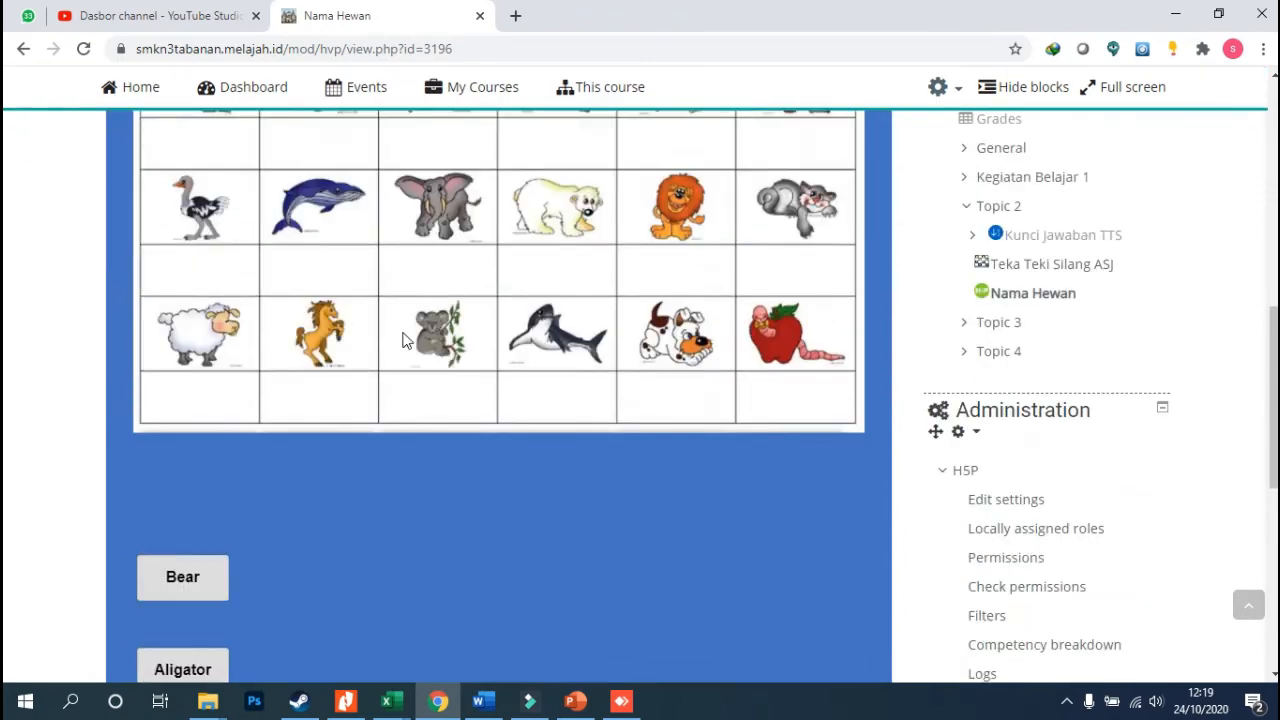
# Place the Bear label under the bear picture, Aligator under the dolphin and Dolpin under the alligator
pyautogui.scroll(2, 371, 345)
pyautogui.scroll(1, 241, 490)
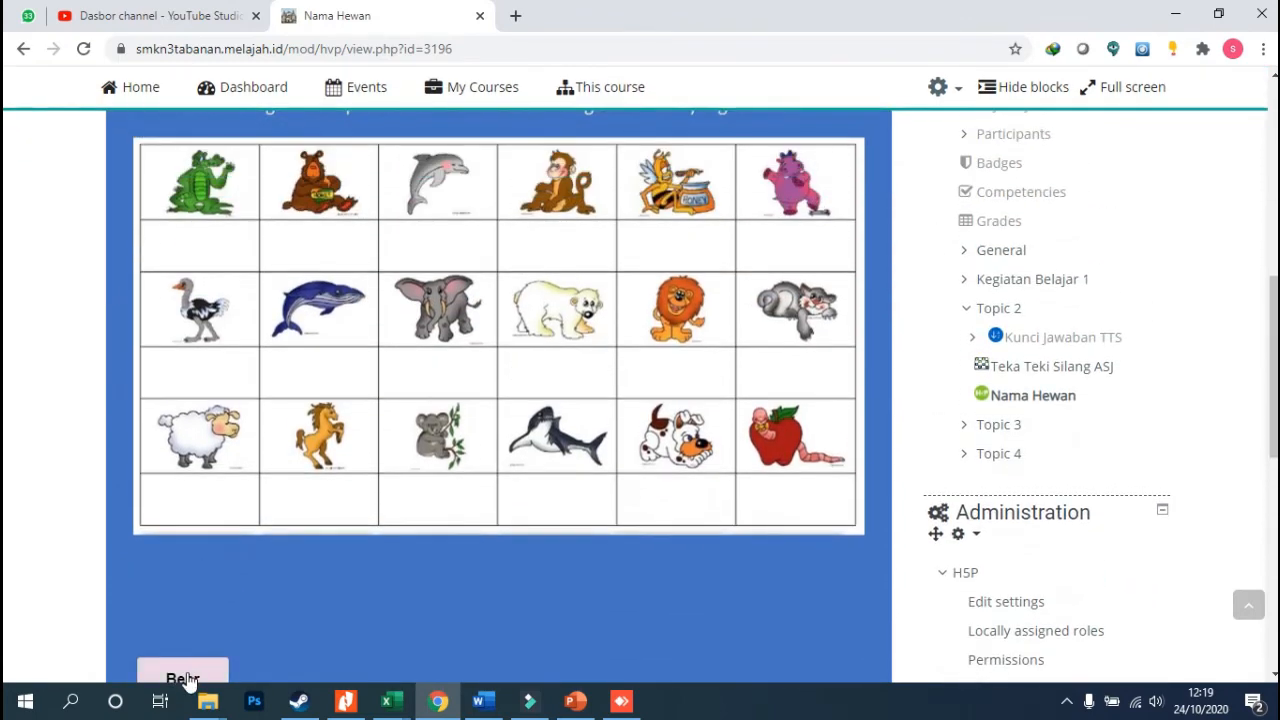
pyautogui.moveTo(188, 680); pyautogui.dragTo(326, 226)
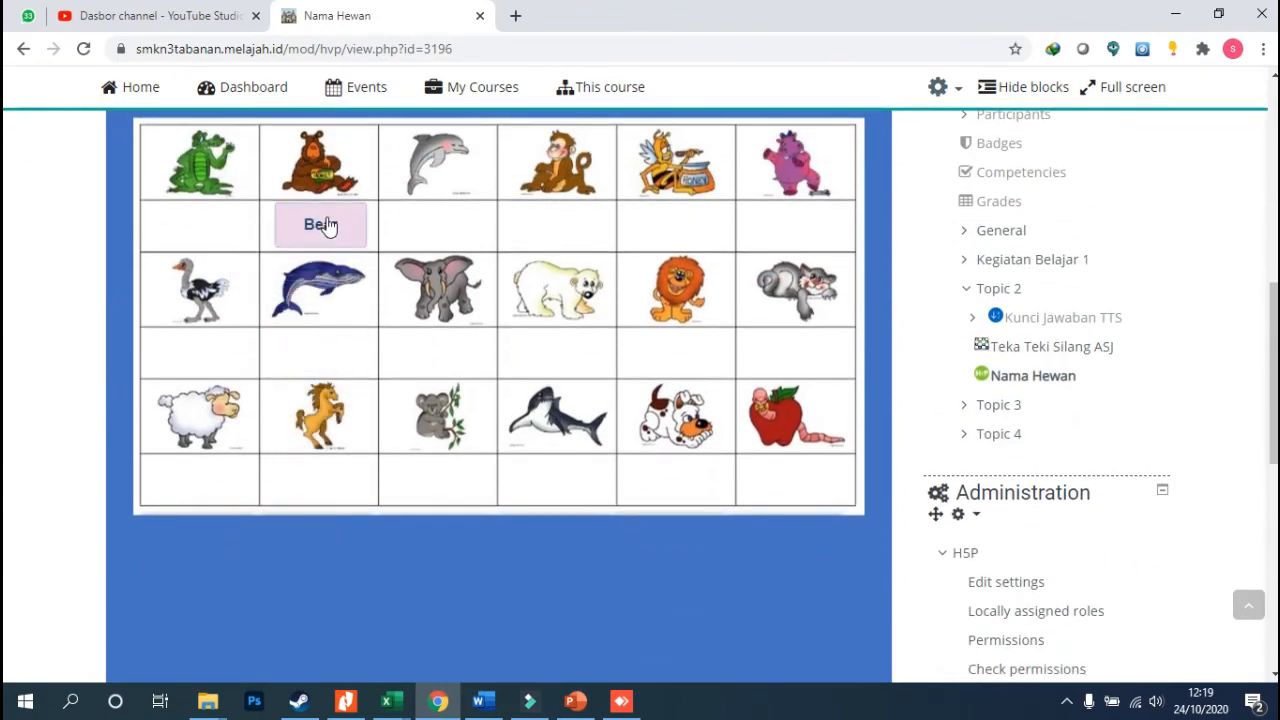
pyautogui.scroll(-3, 309, 394)
pyautogui.moveTo(206, 566); pyautogui.dragTo(448, 222)
pyautogui.scroll(2, 417, 229)
pyautogui.scroll(-4, 254, 476)
pyautogui.moveTo(254, 476); pyautogui.dragTo(229, 246)
# Check the answers and compare the marks on the three labels with the attempt's score
pyautogui.scroll(4, 300, 351)
pyautogui.scroll(-3, 414, 400)
pyautogui.scroll(-3, 413, 401)
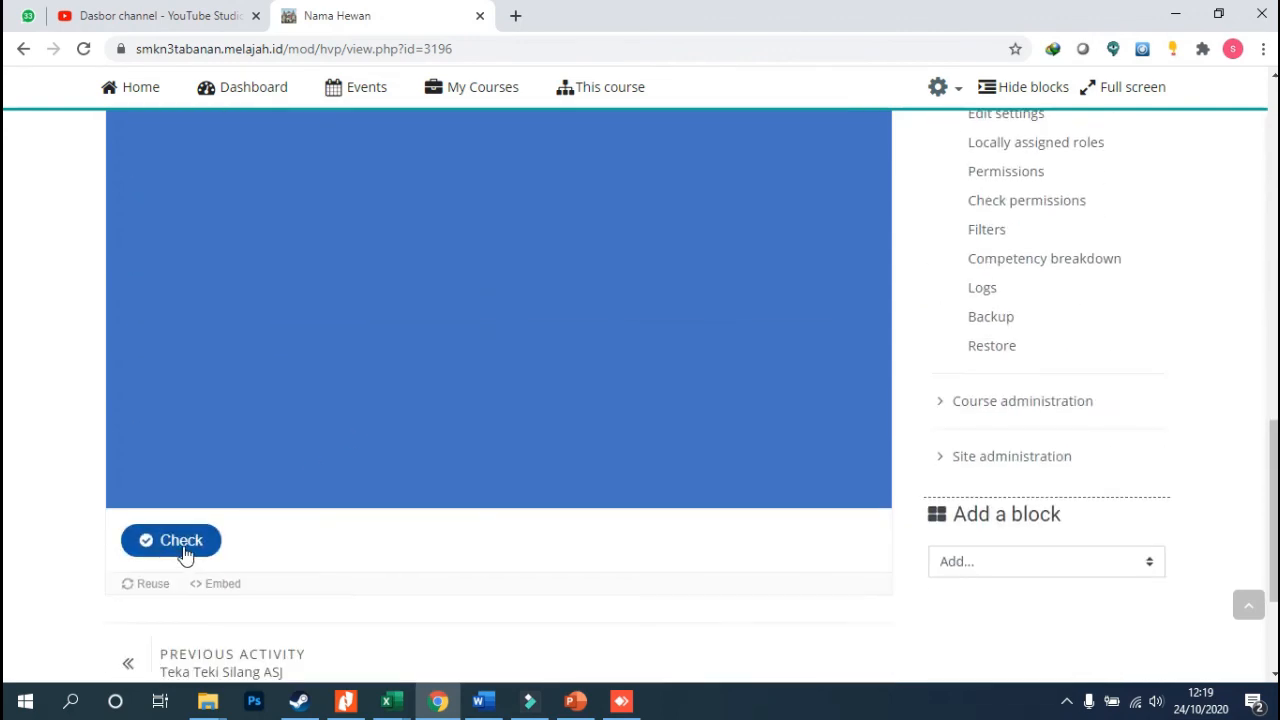
pyautogui.click(184, 549)
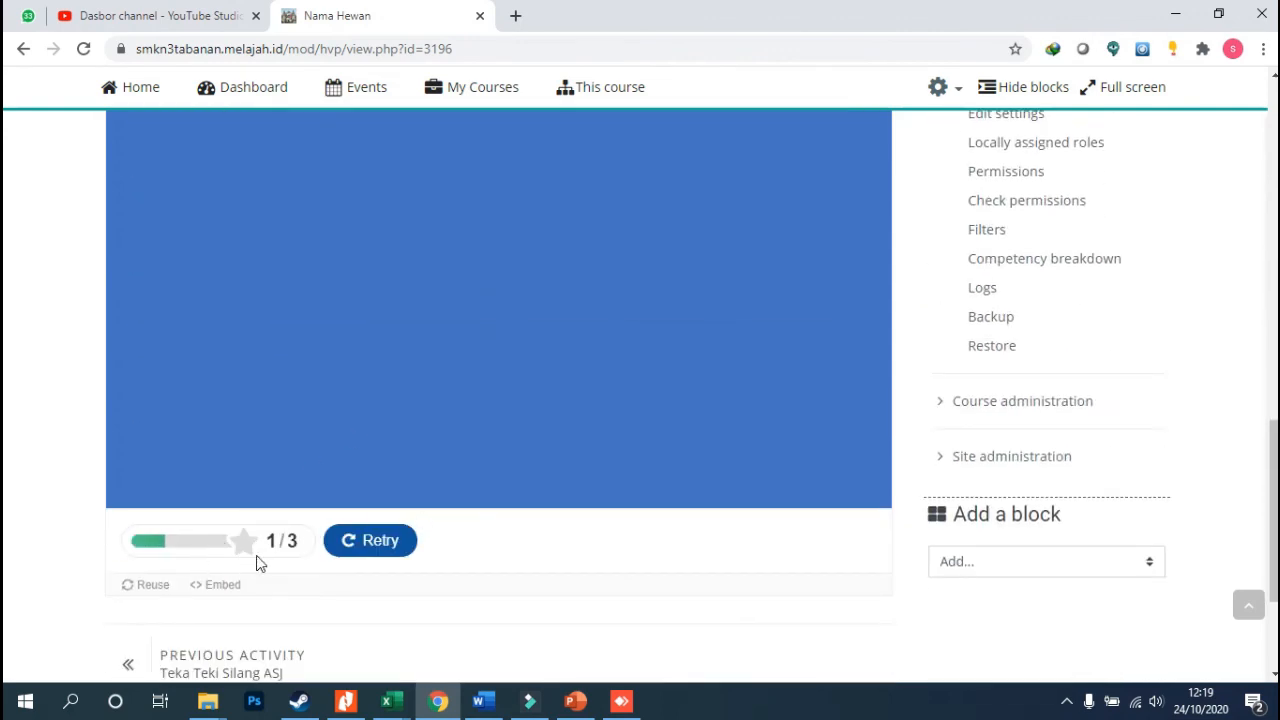
pyautogui.scroll(5, 372, 484)
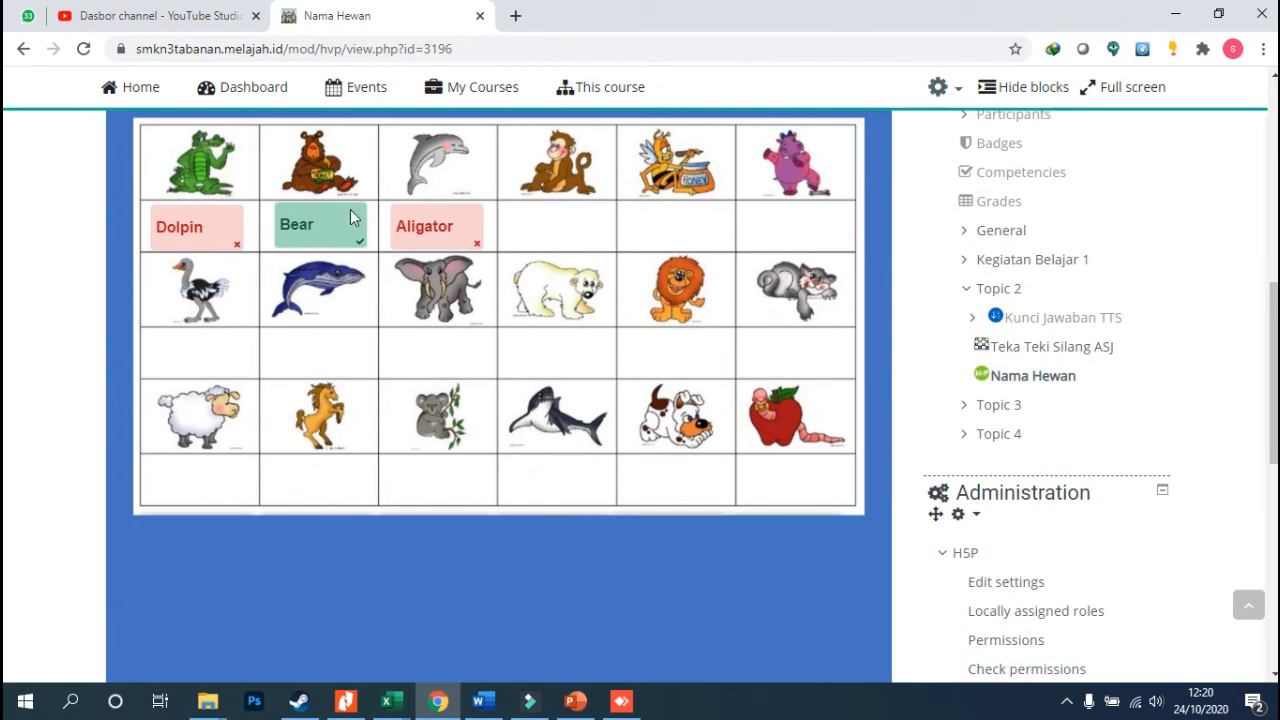
pyautogui.scroll(-5, 389, 331)
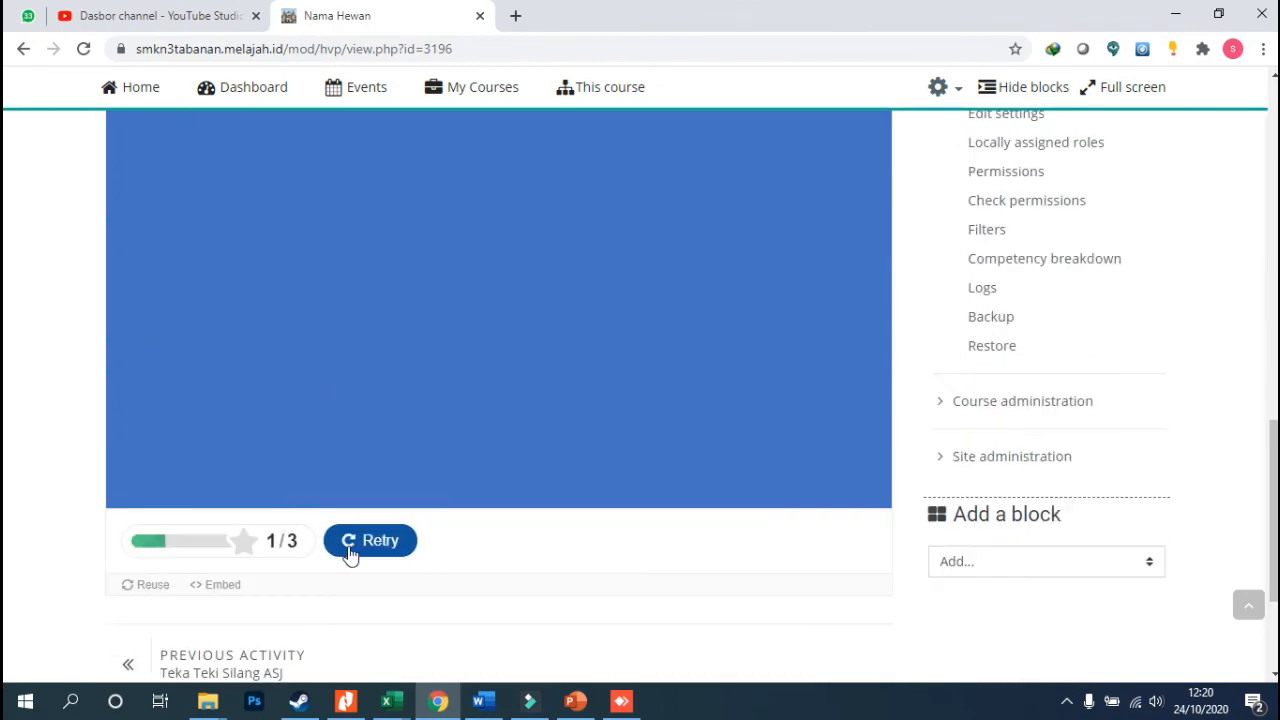
# Retry the task, placing the Bear label under the bear picture and the Aligator label under the whale picture
pyautogui.click(350, 545)
pyautogui.scroll(5, 408, 453)
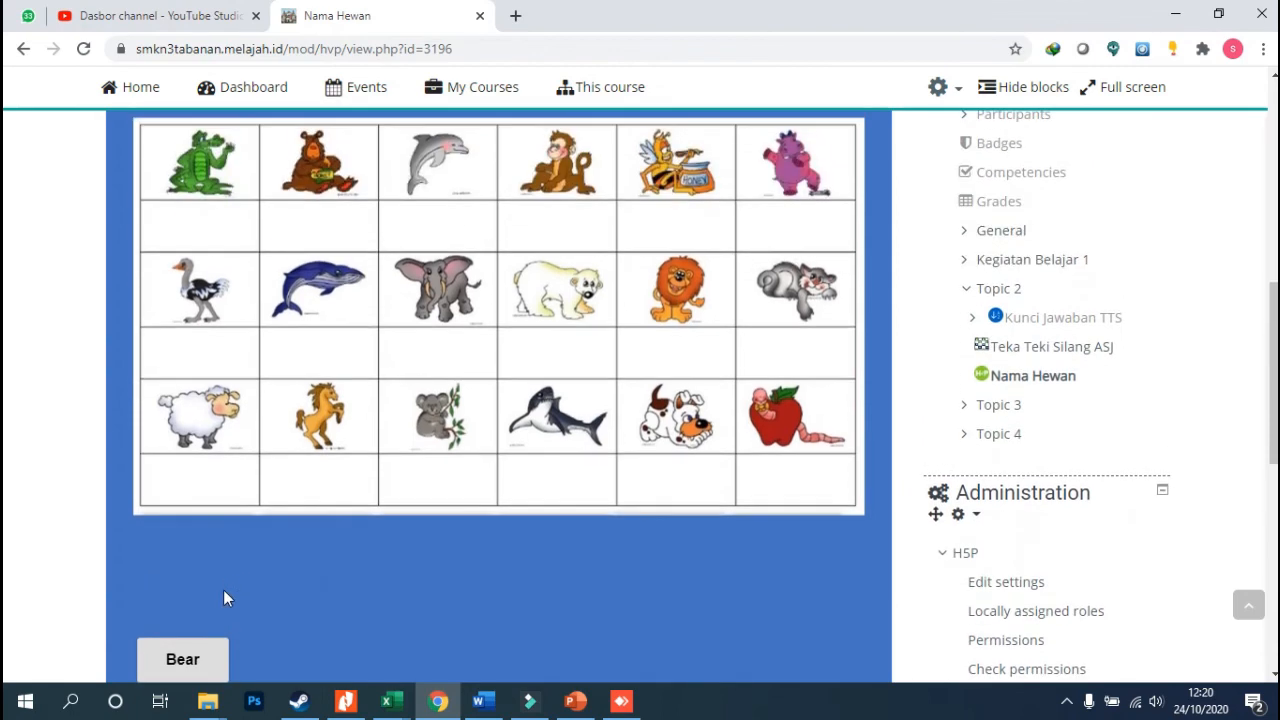
pyautogui.moveTo(216, 659); pyautogui.dragTo(343, 224)
pyautogui.scroll(-4, 346, 250)
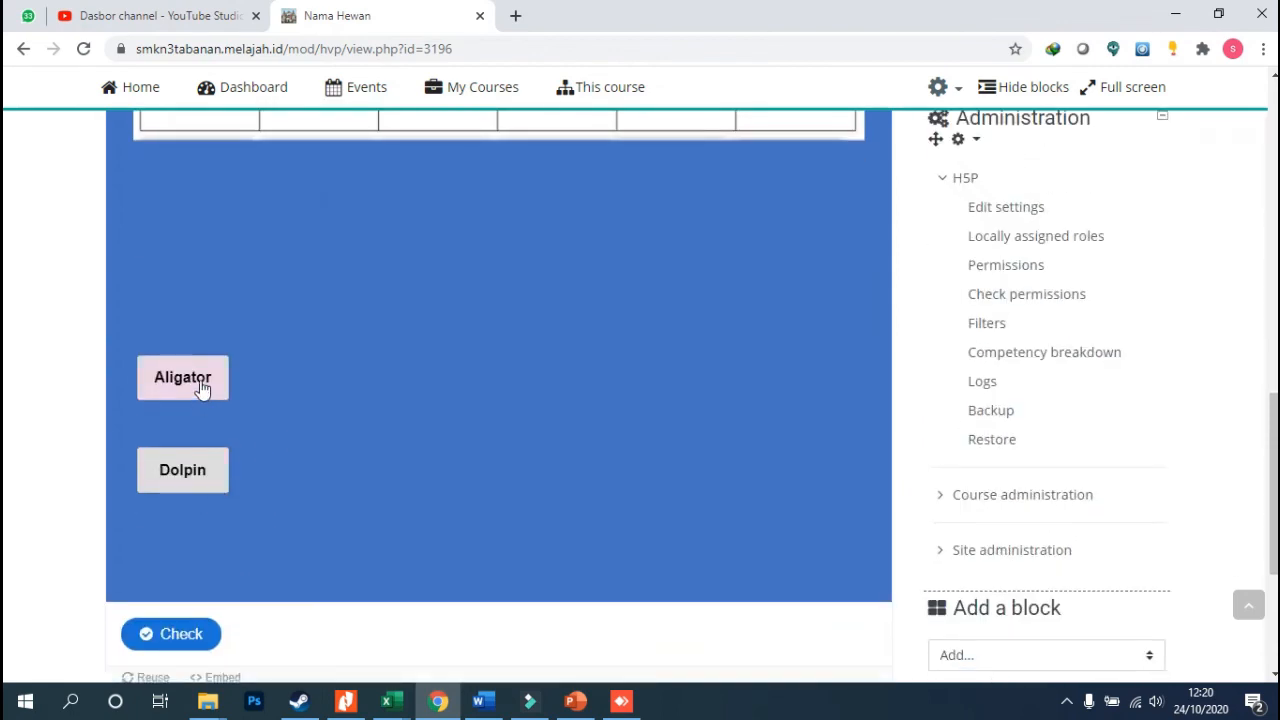
pyautogui.moveTo(200, 383); pyautogui.dragTo(335, 350)
pyautogui.scroll(5, 350, 230)
pyautogui.scroll(-8, 311, 395)
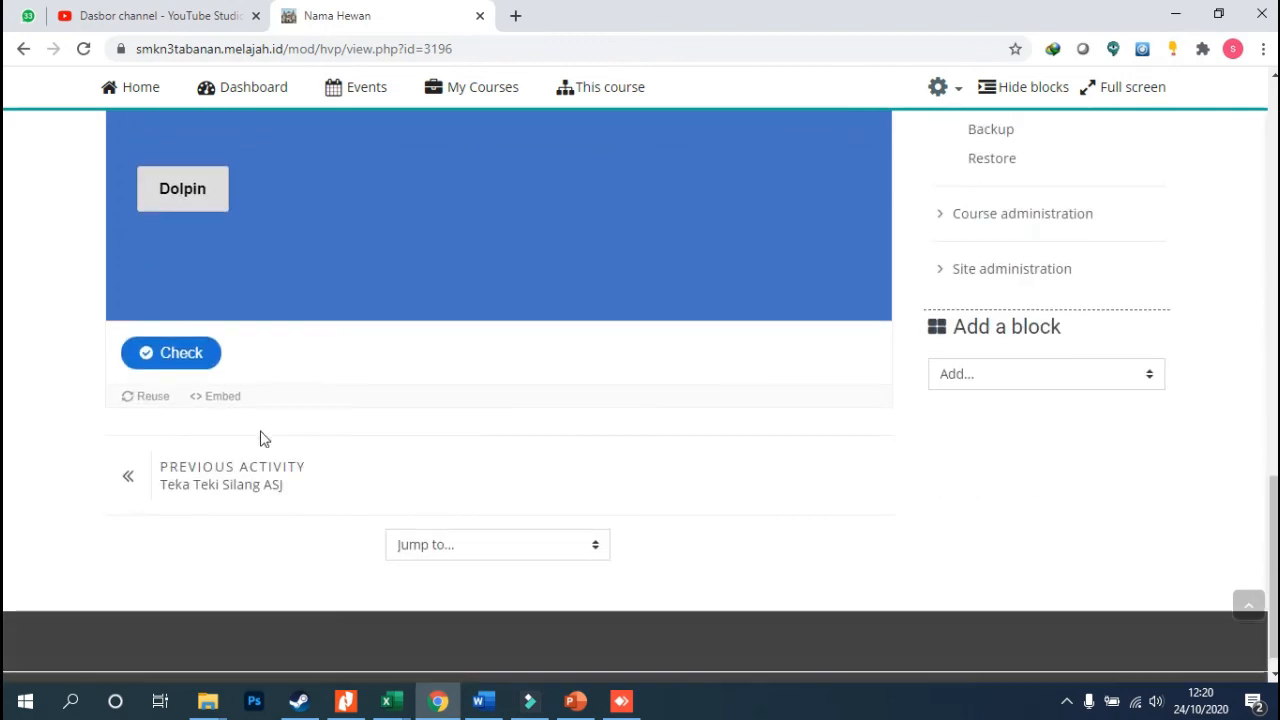
# Return to the XIITKJA.ASJ GuruPemoela course and open the settings of the Nama Hewan activity for editing
pyautogui.scroll(10, 323, 440)
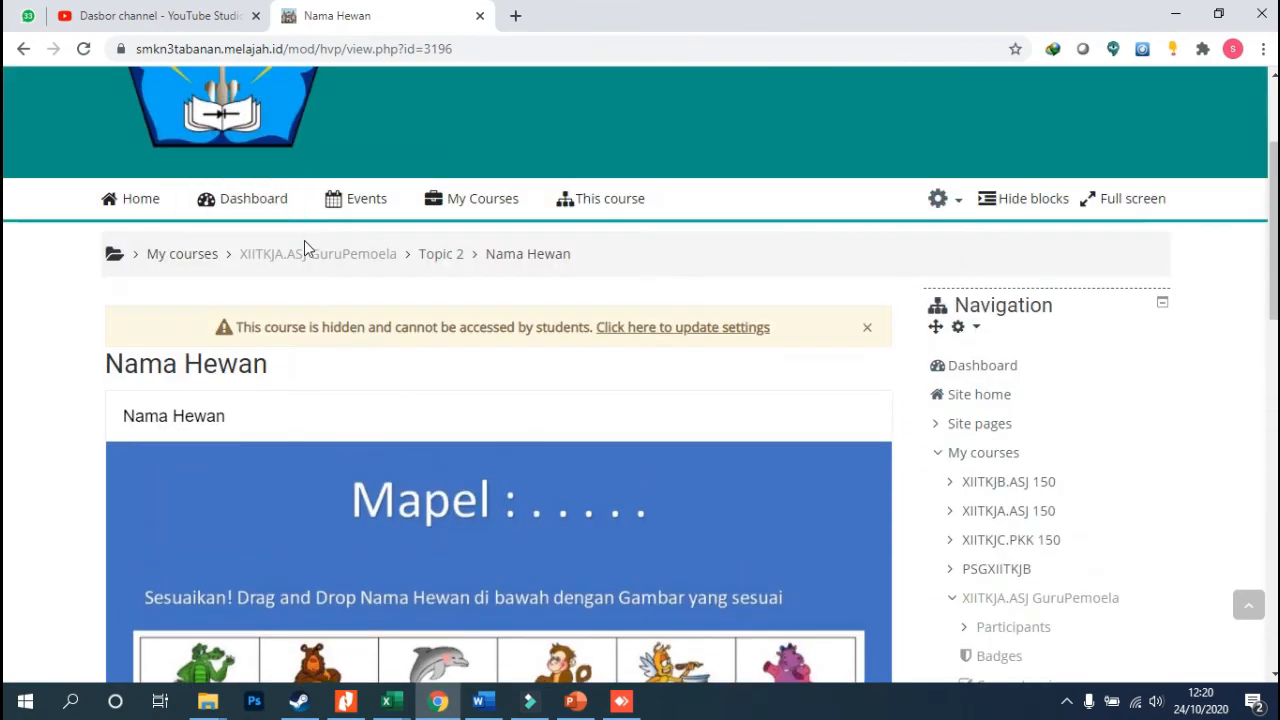
pyautogui.click(340, 258)
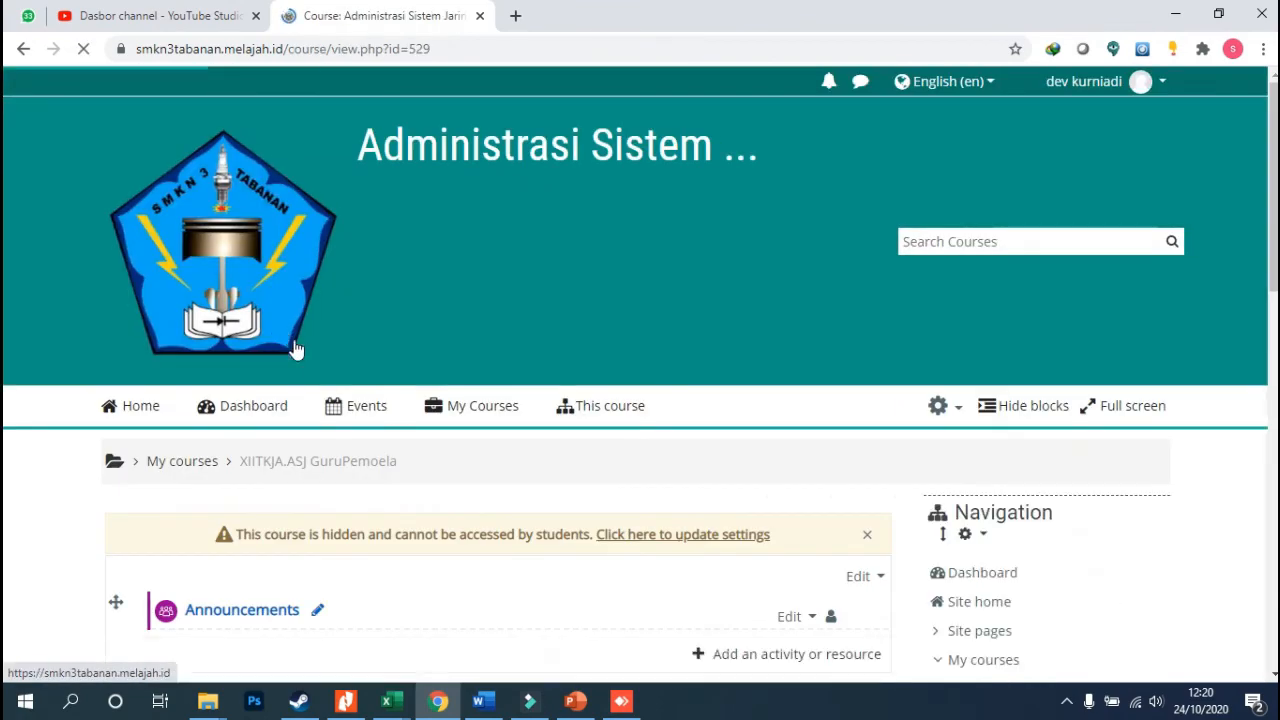
pyautogui.scroll(-5, 294, 380)
pyautogui.scroll(-5, 285, 418)
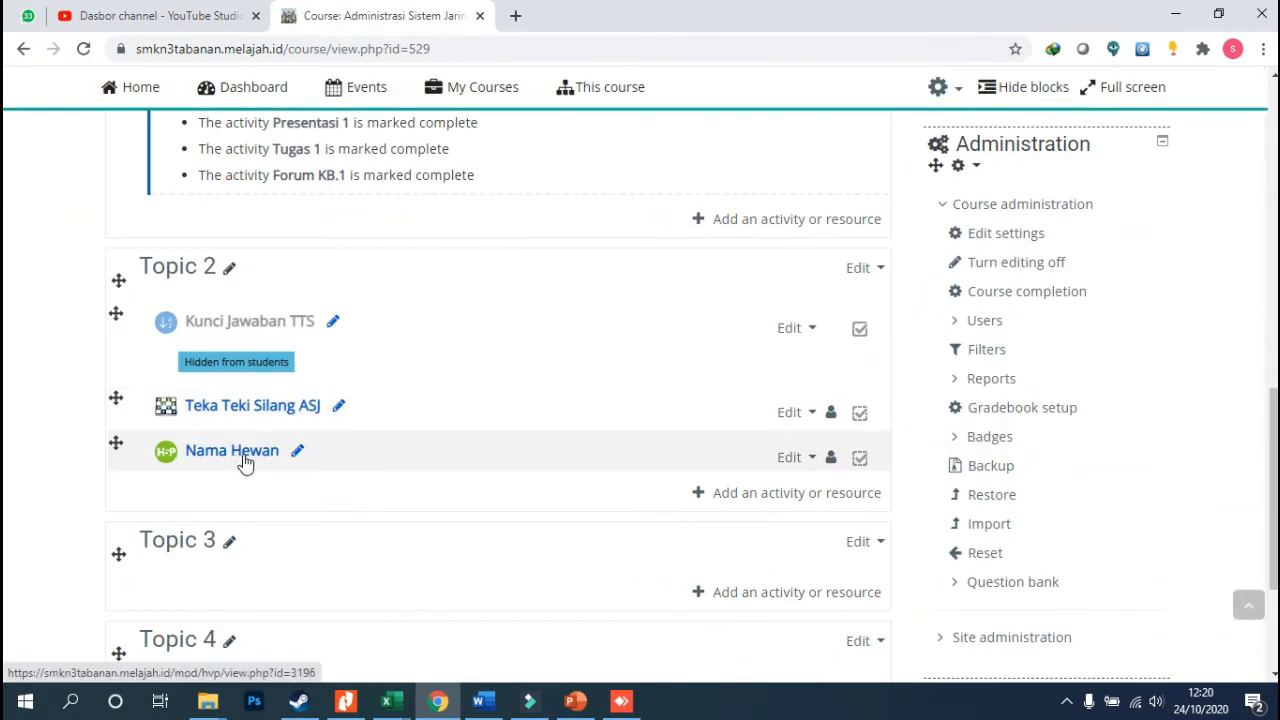
pyautogui.click(797, 457)
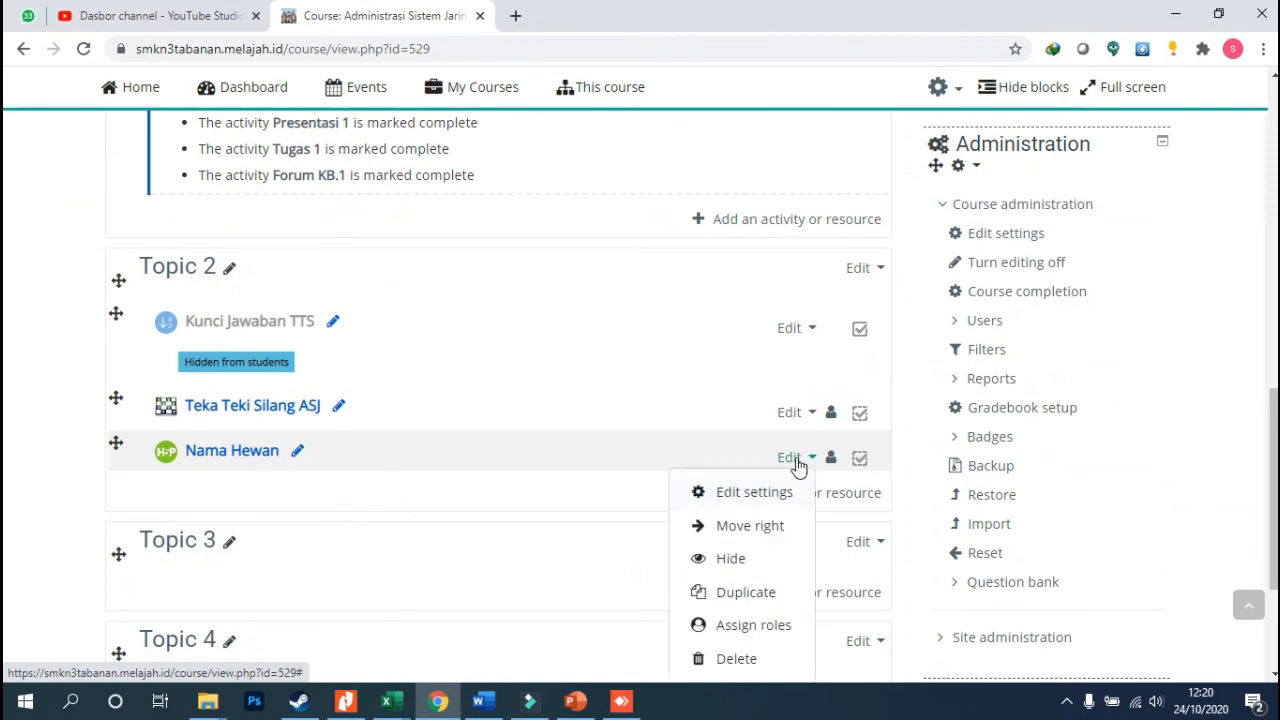
pyautogui.click(754, 492)
pyautogui.scroll(-5, 447, 302)
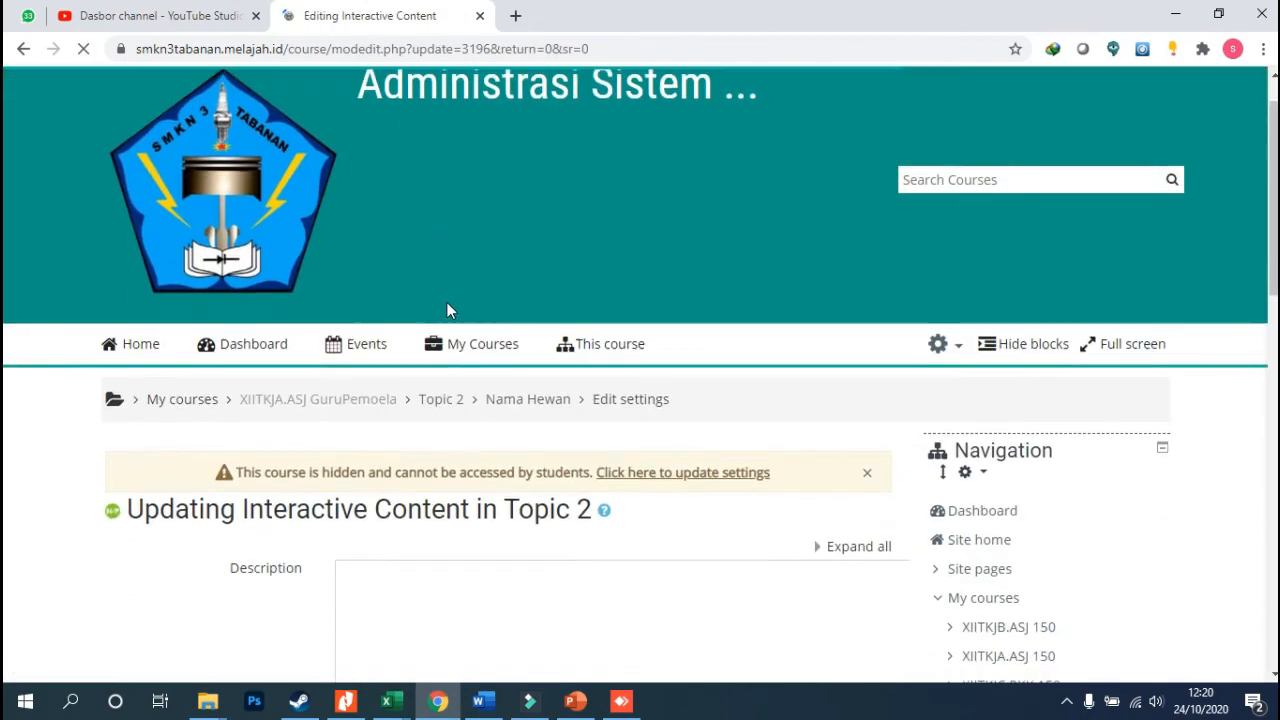
pyautogui.scroll(-4, 460, 311)
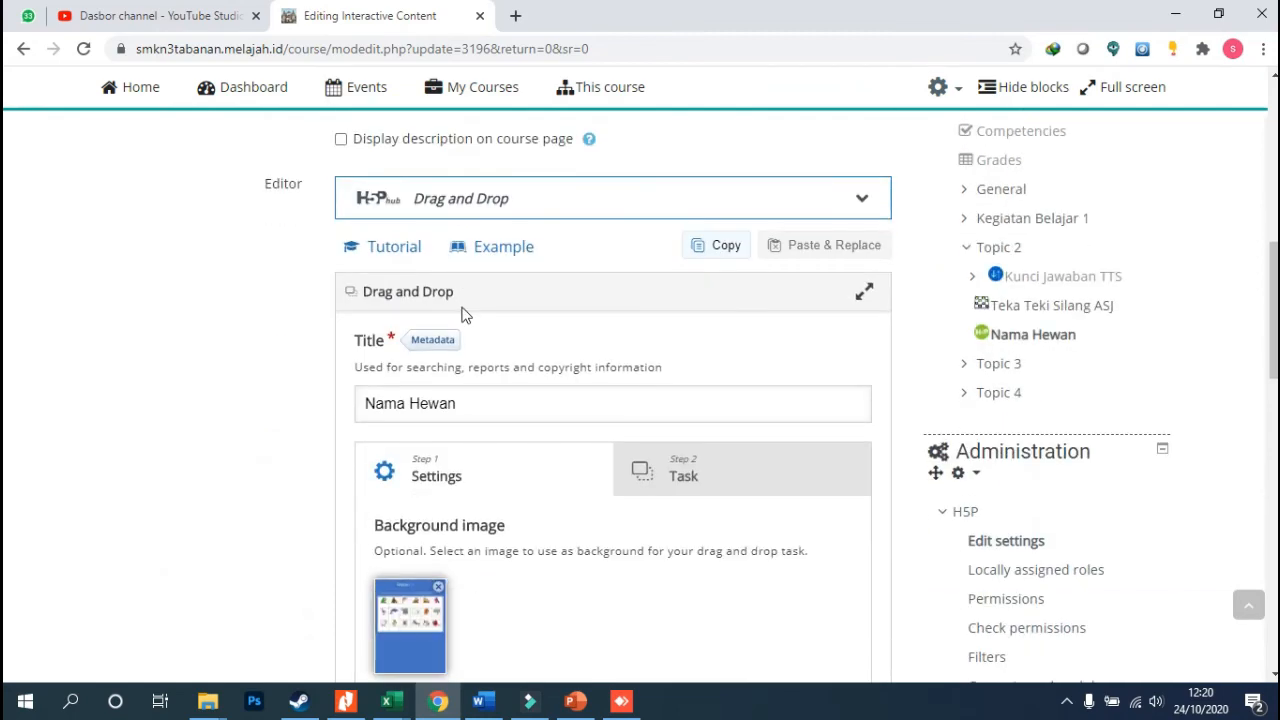
# Expand the behavioural settings and turn on Apply penalties for elements dropped in the wrong drop zones
pyautogui.scroll(-5, 591, 360)
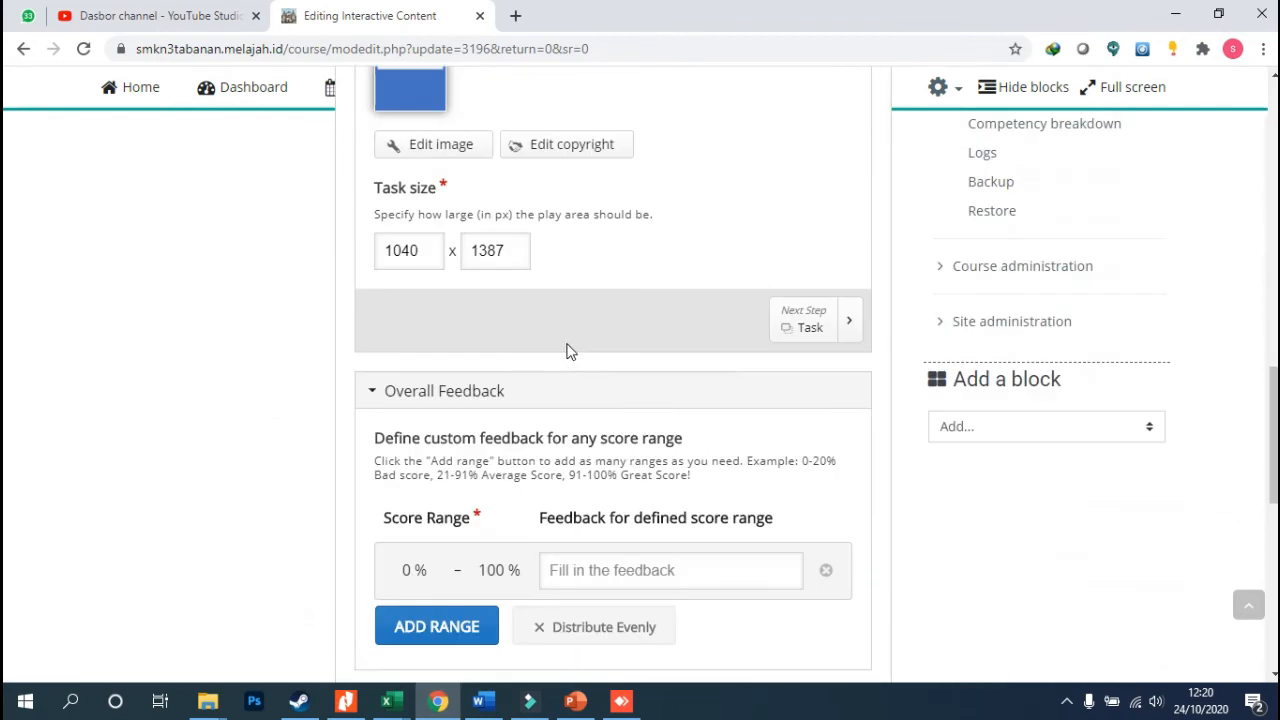
pyautogui.scroll(-3, 560, 350)
pyautogui.click(471, 335)
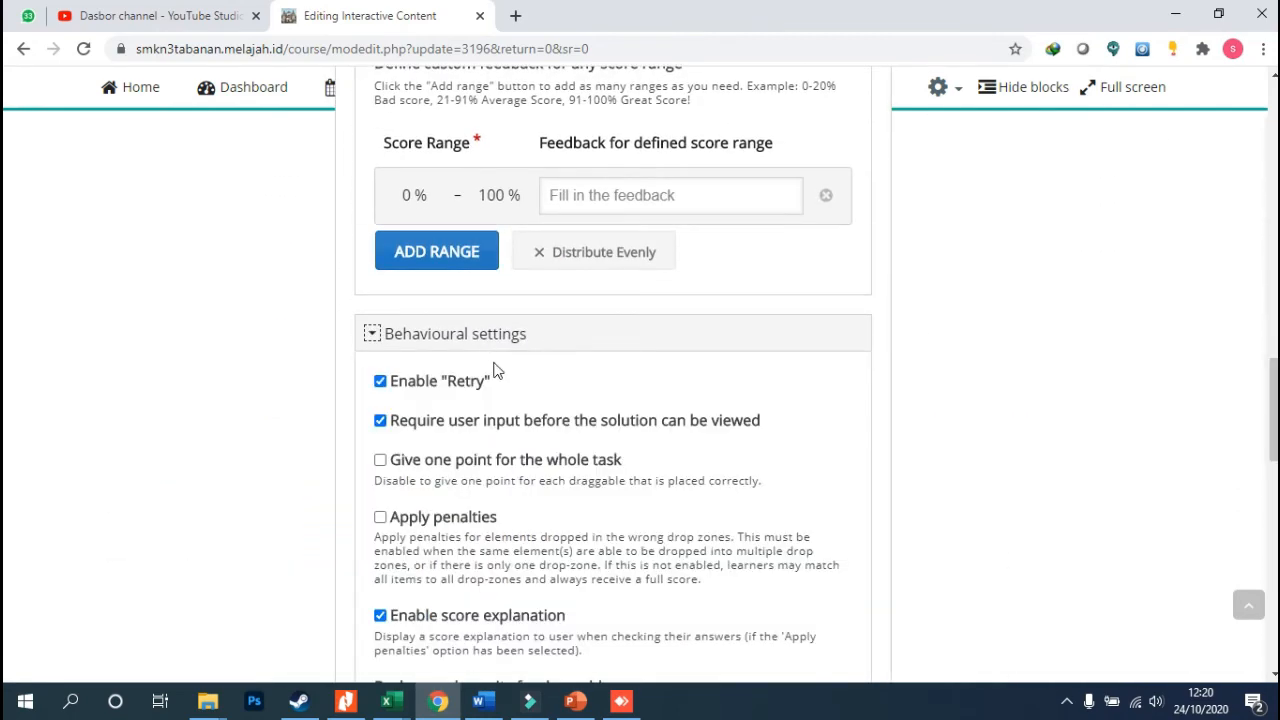
pyautogui.scroll(-1, 487, 383)
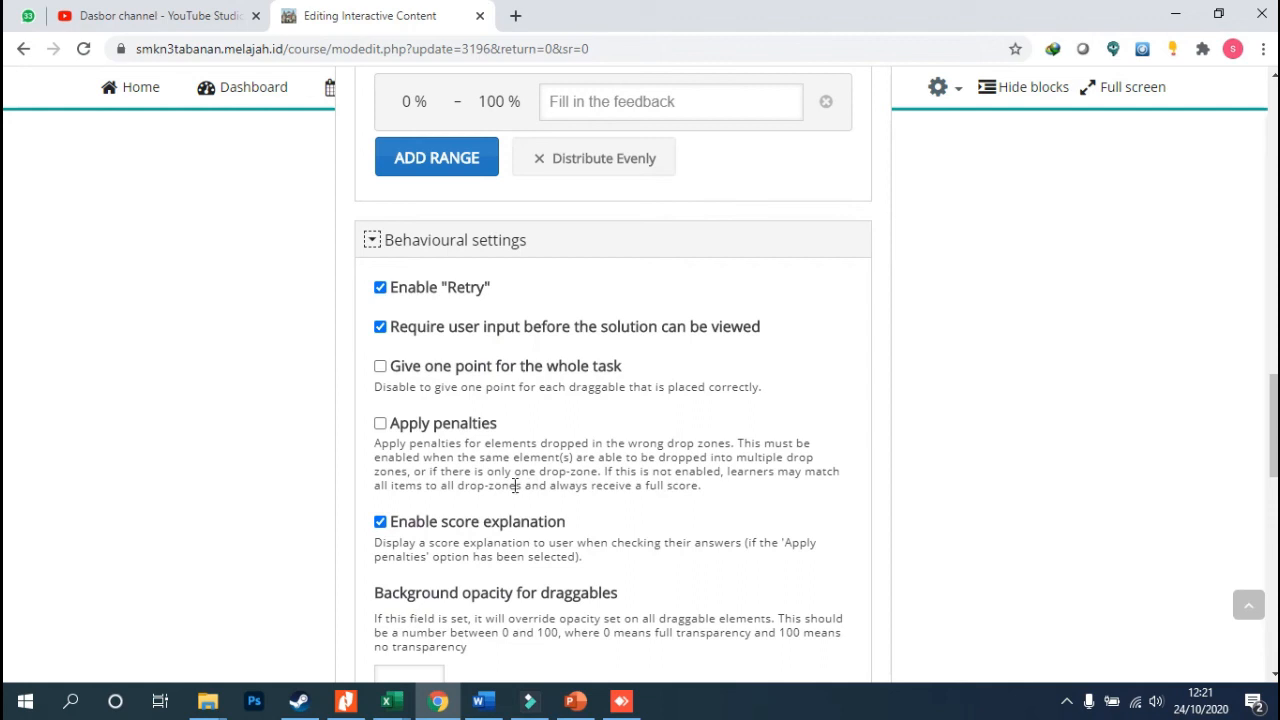
pyautogui.moveTo(399, 493); pyautogui.dragTo(703, 491)
pyautogui.click(429, 465)
pyautogui.click(381, 424)
# Save the activity settings, return to the course and open the Nama Hewan activity under Topic 2
pyautogui.scroll(-3, 594, 466)
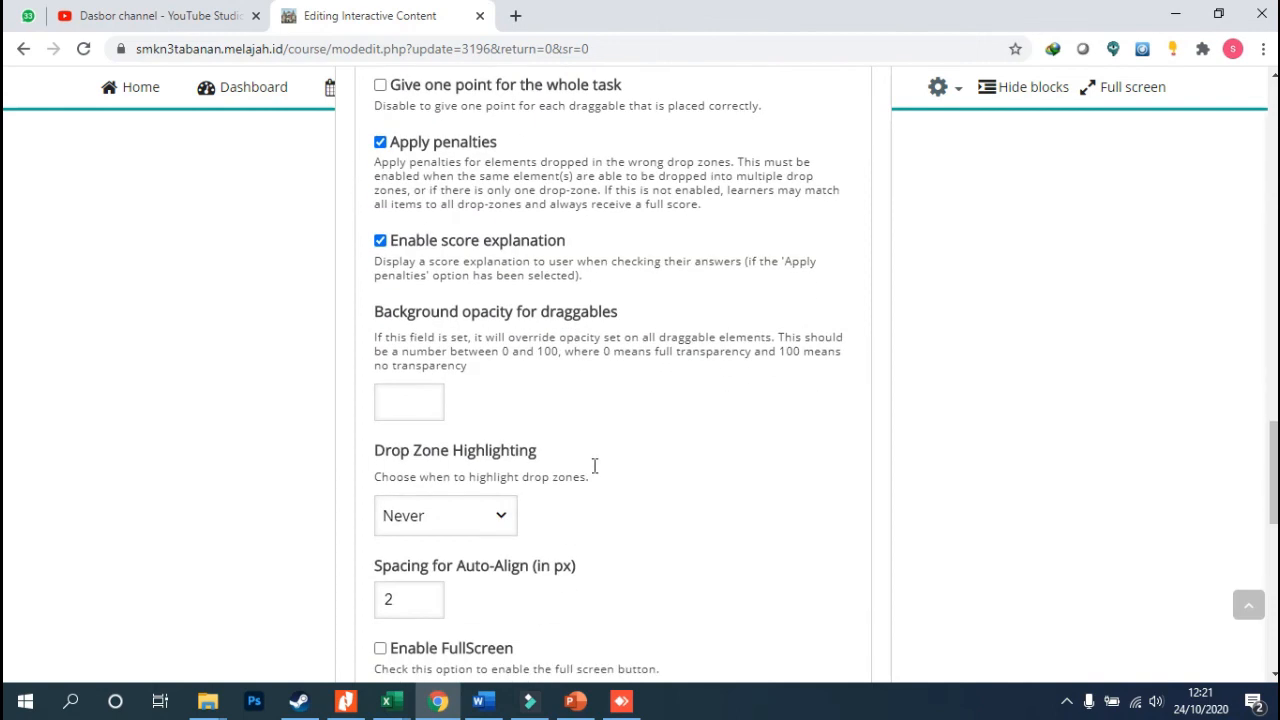
pyautogui.scroll(-2, 594, 472)
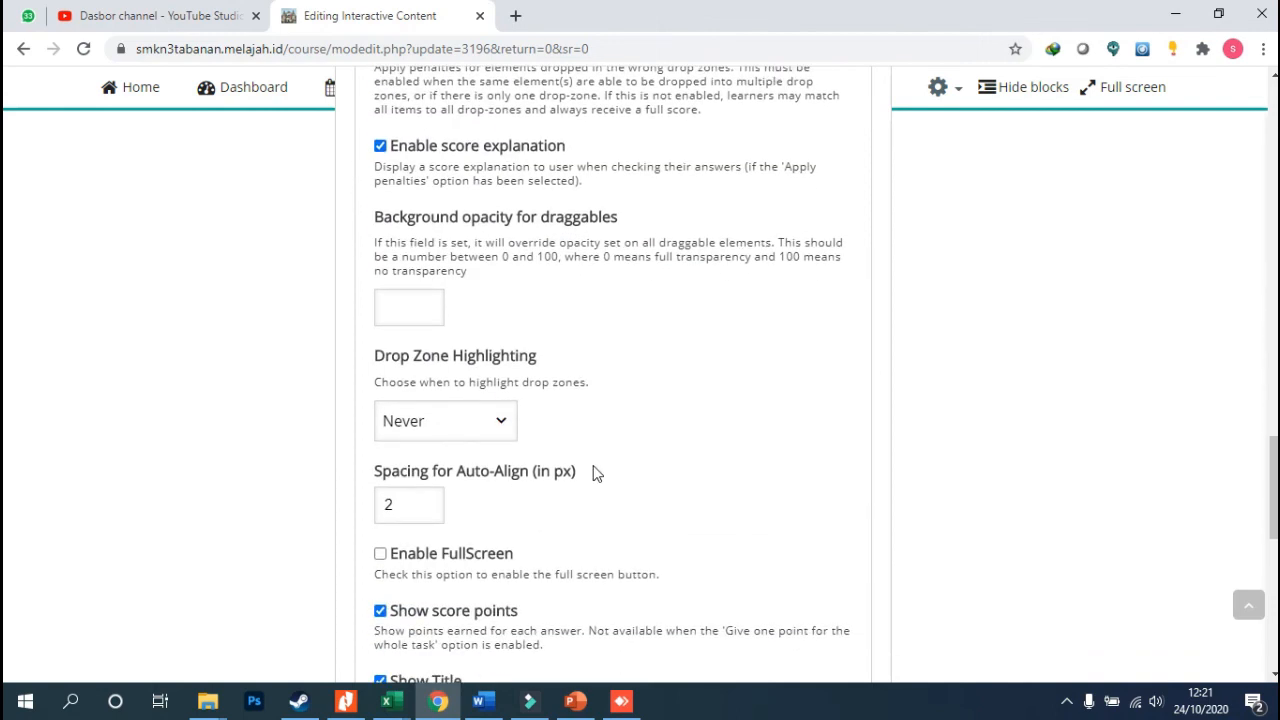
pyautogui.scroll(-6, 594, 466)
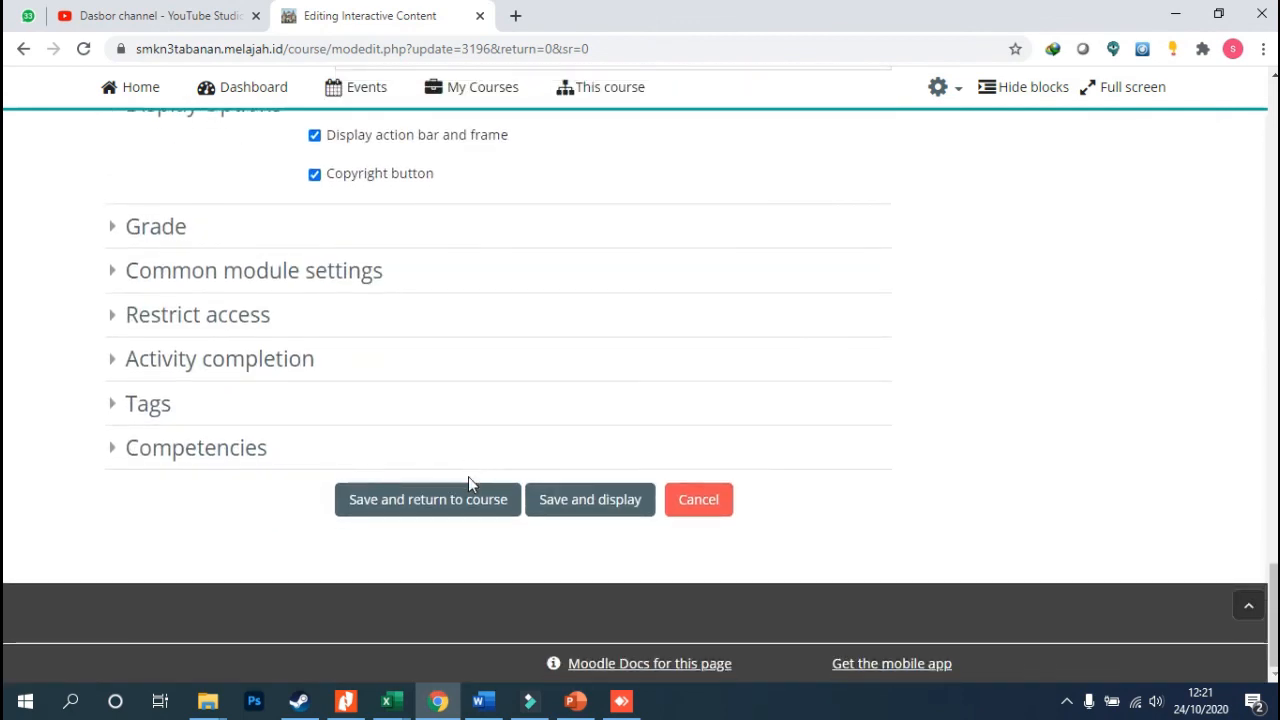
pyautogui.click(470, 497)
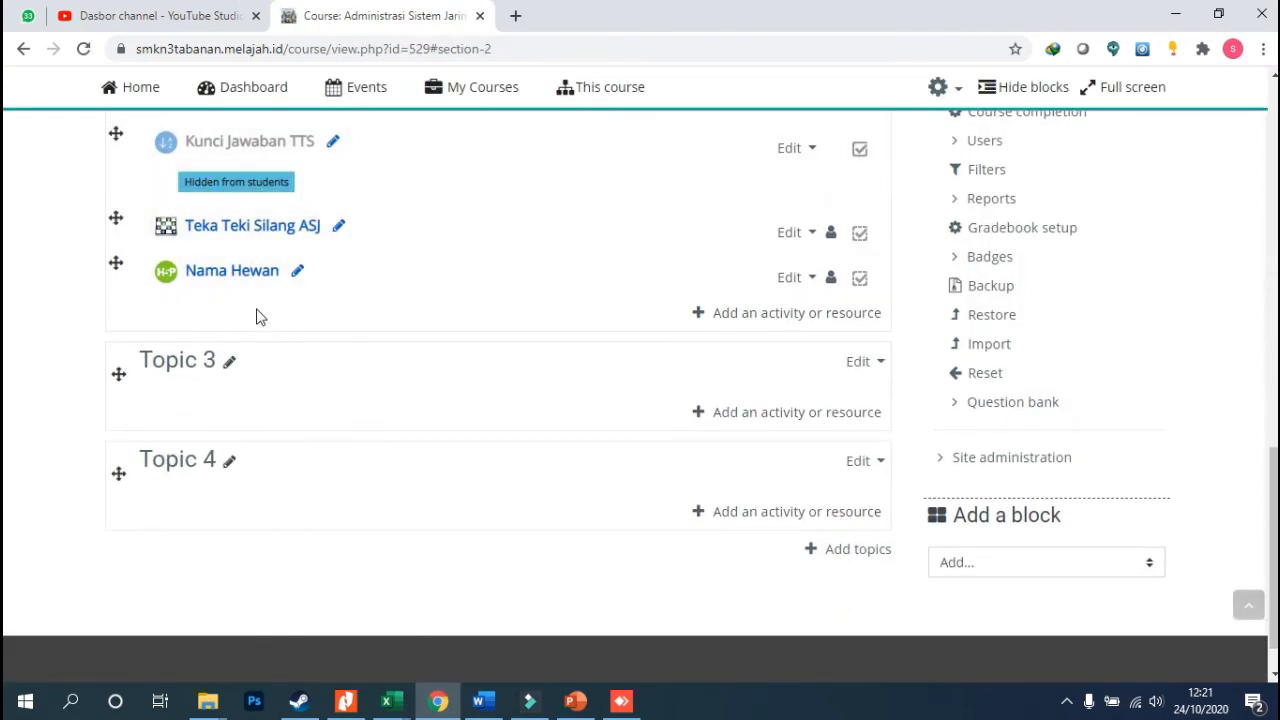
pyautogui.click(230, 276)
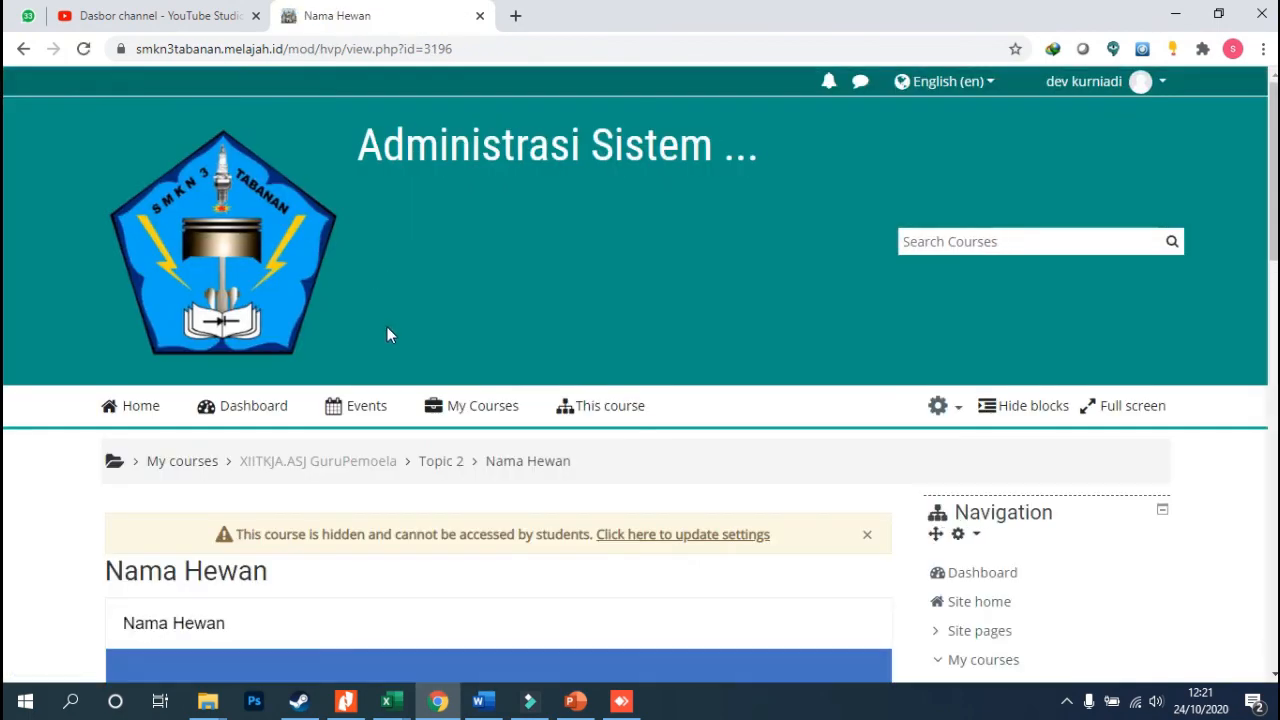
# Place the Bear label under the bear picture and the Aligator label under the alligator picture
pyautogui.scroll(-1, 437, 380)
pyautogui.scroll(-8, 437, 380)
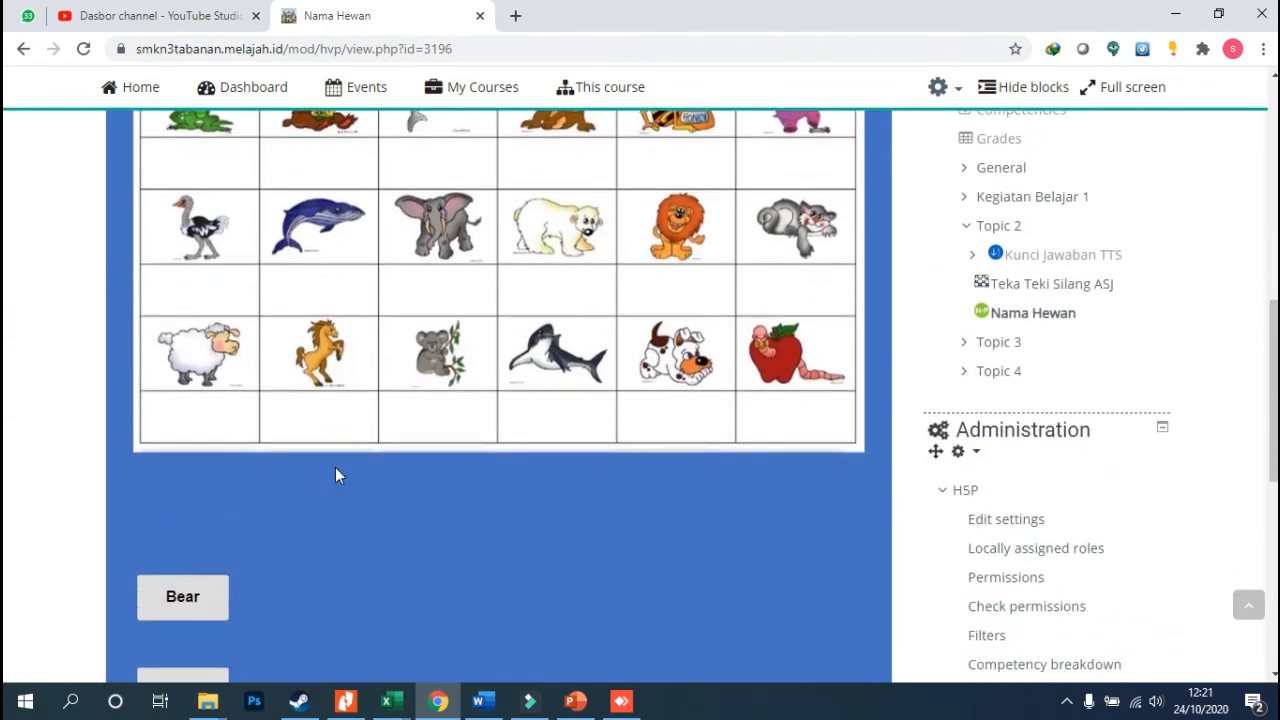
pyautogui.scroll(-1, 230, 535)
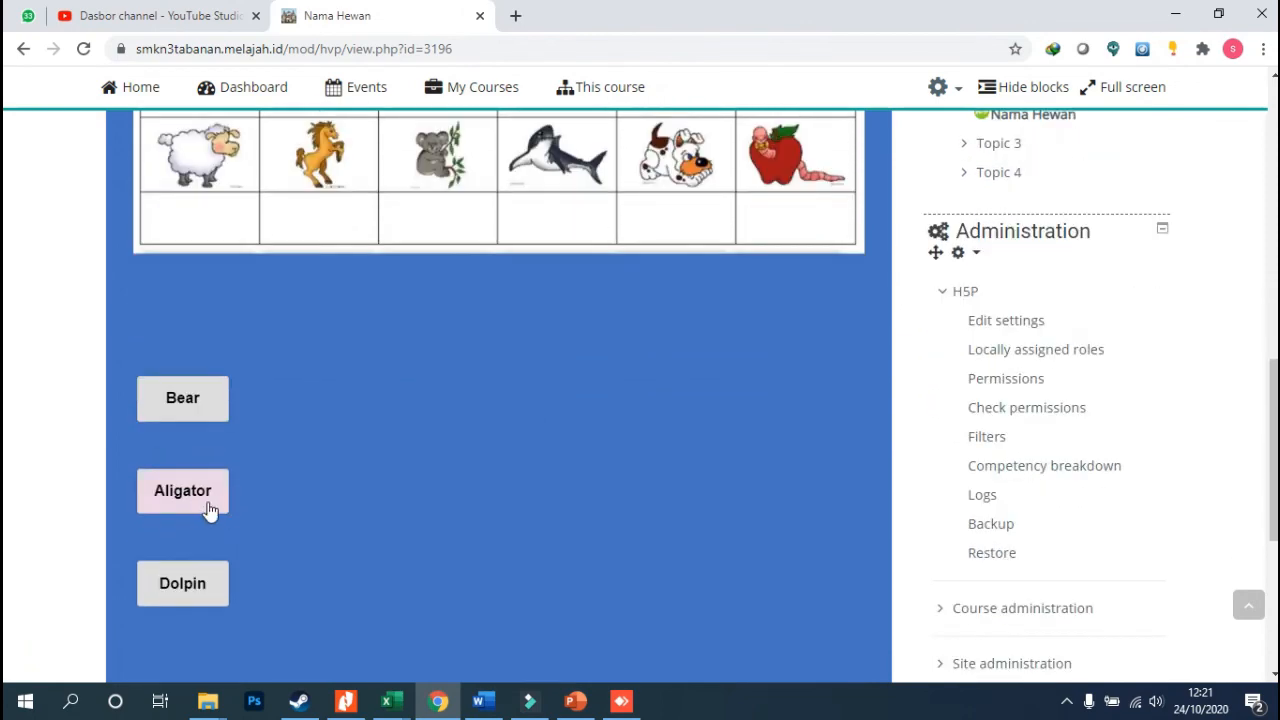
pyautogui.moveTo(191, 420); pyautogui.dragTo(324, 262)
pyautogui.scroll(2, 366, 361)
pyautogui.scroll(1, 362, 363)
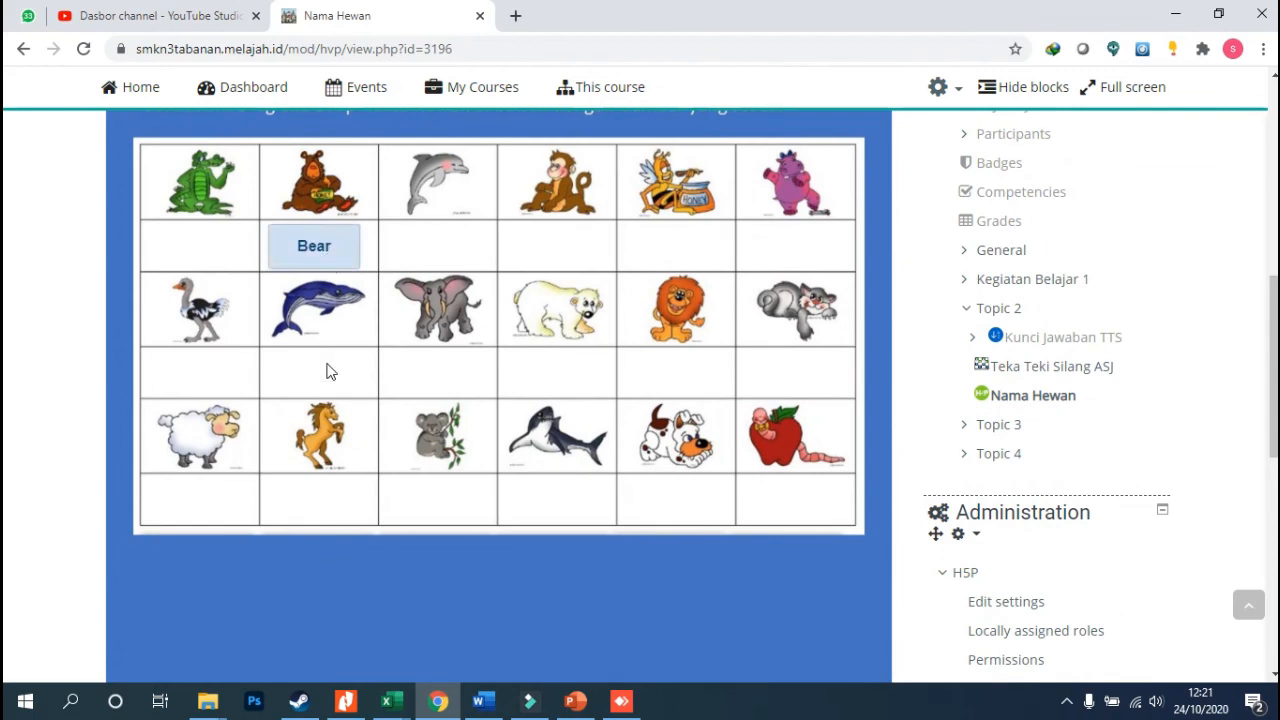
pyautogui.scroll(-4, 258, 492)
pyautogui.scroll(4, 349, 300)
pyautogui.moveTo(200, 412); pyautogui.dragTo(220, 262)
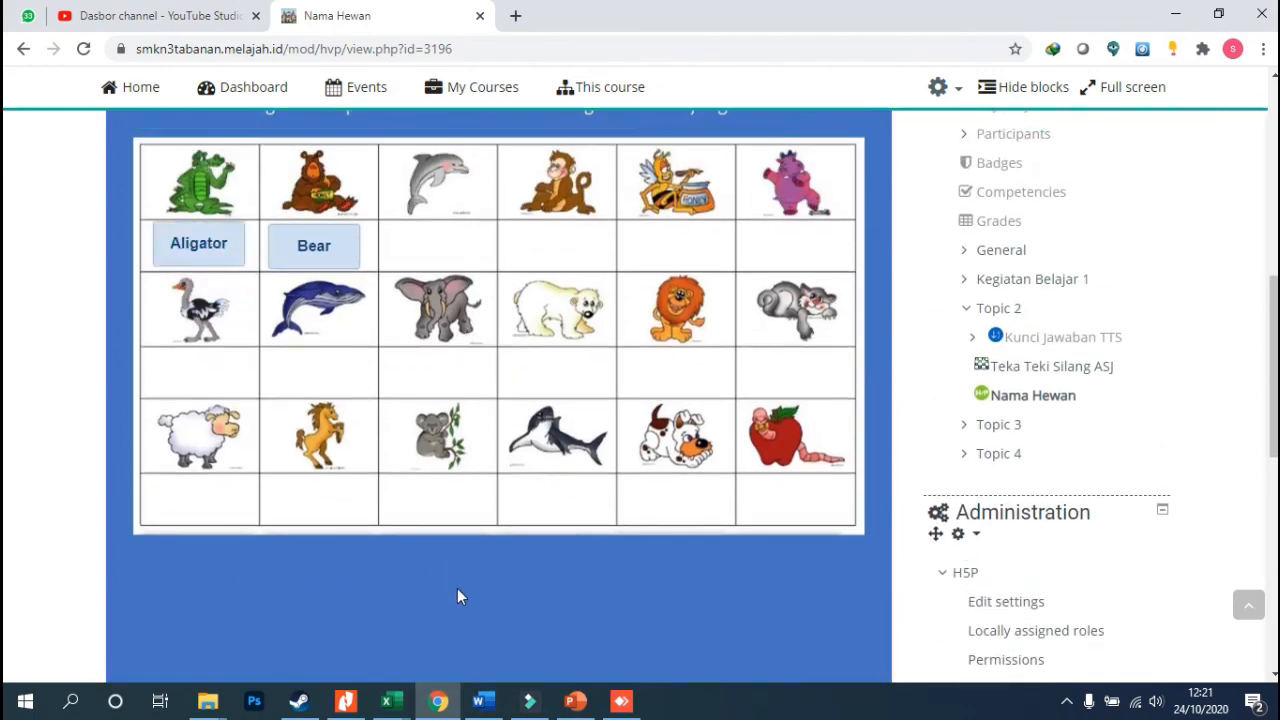
# Check the answers with the Dolpin label left unplaced and compare the label marks with the score
pyautogui.scroll(-7, 349, 340)
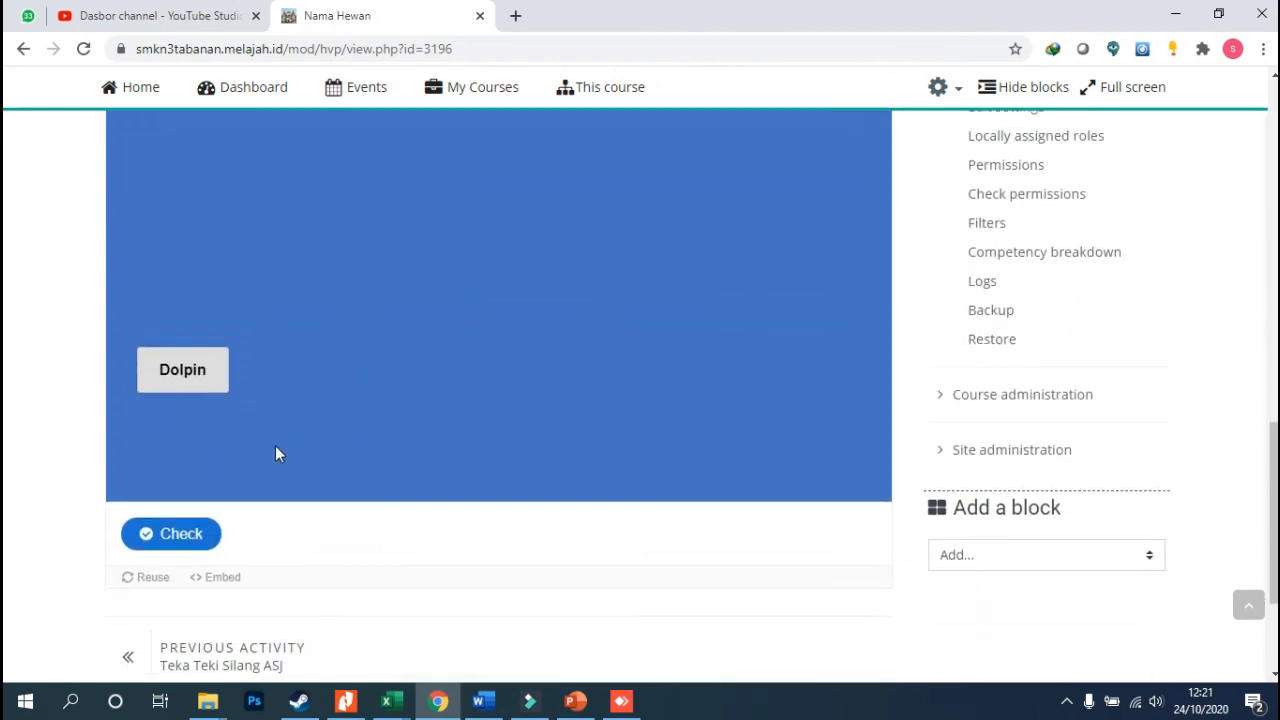
pyautogui.click(188, 383)
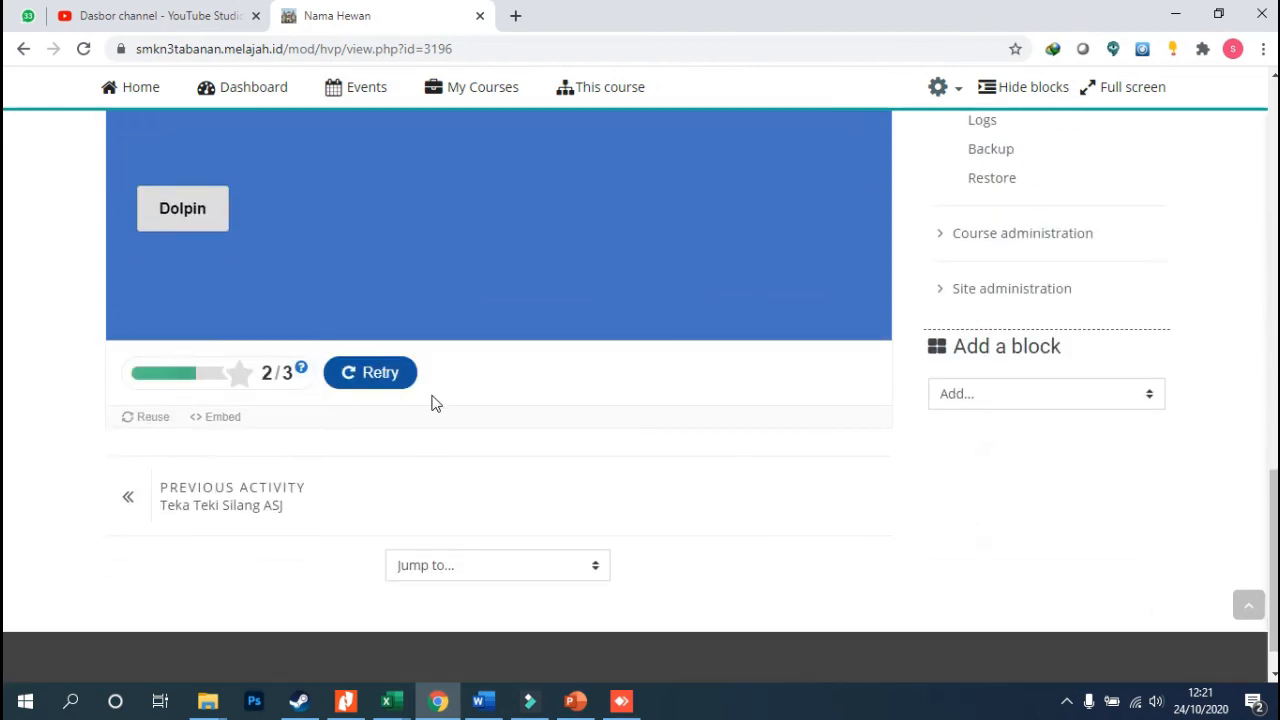
pyautogui.scroll(3, 426, 405)
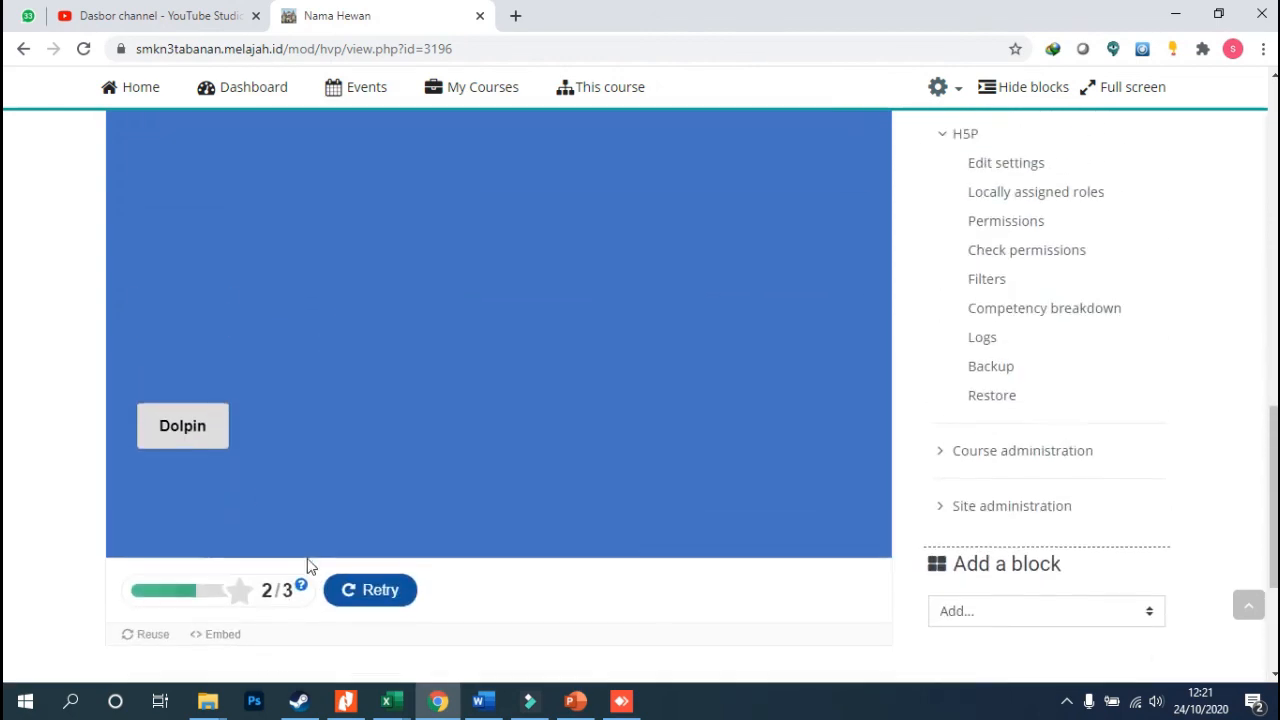
pyautogui.scroll(5, 406, 349)
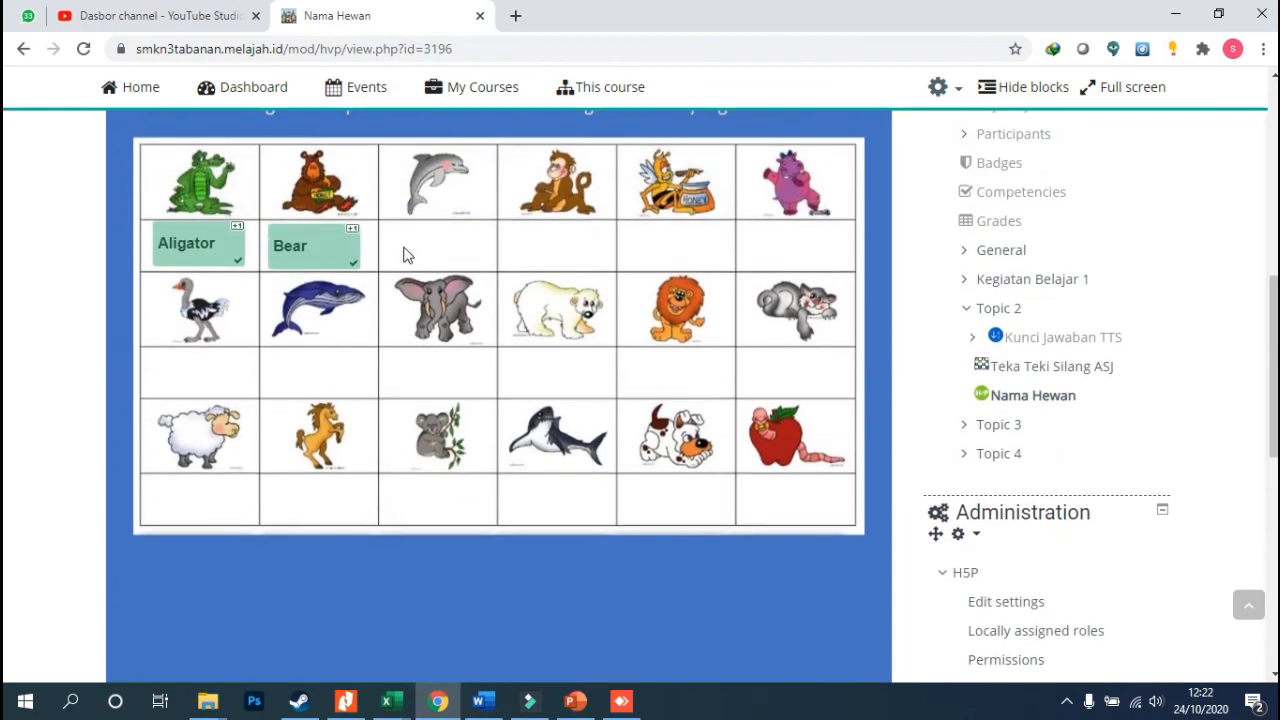
pyautogui.scroll(1, 388, 275)
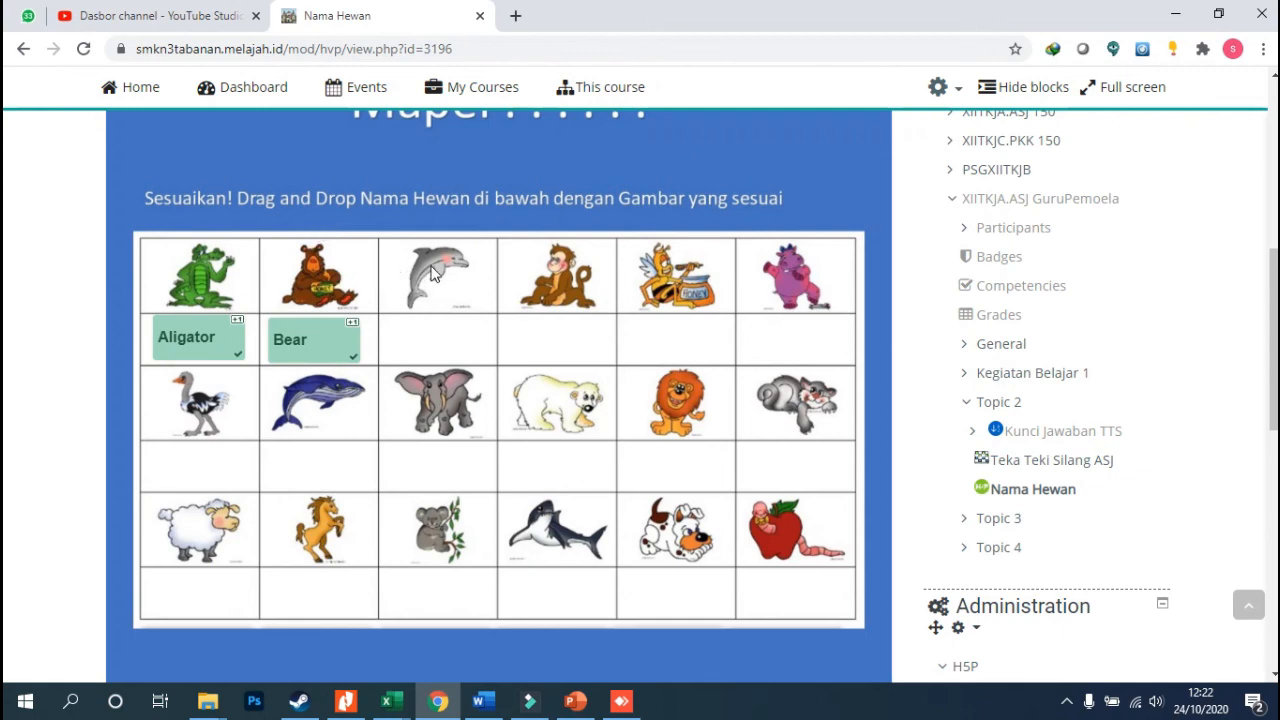
pyautogui.scroll(-6, 320, 303)
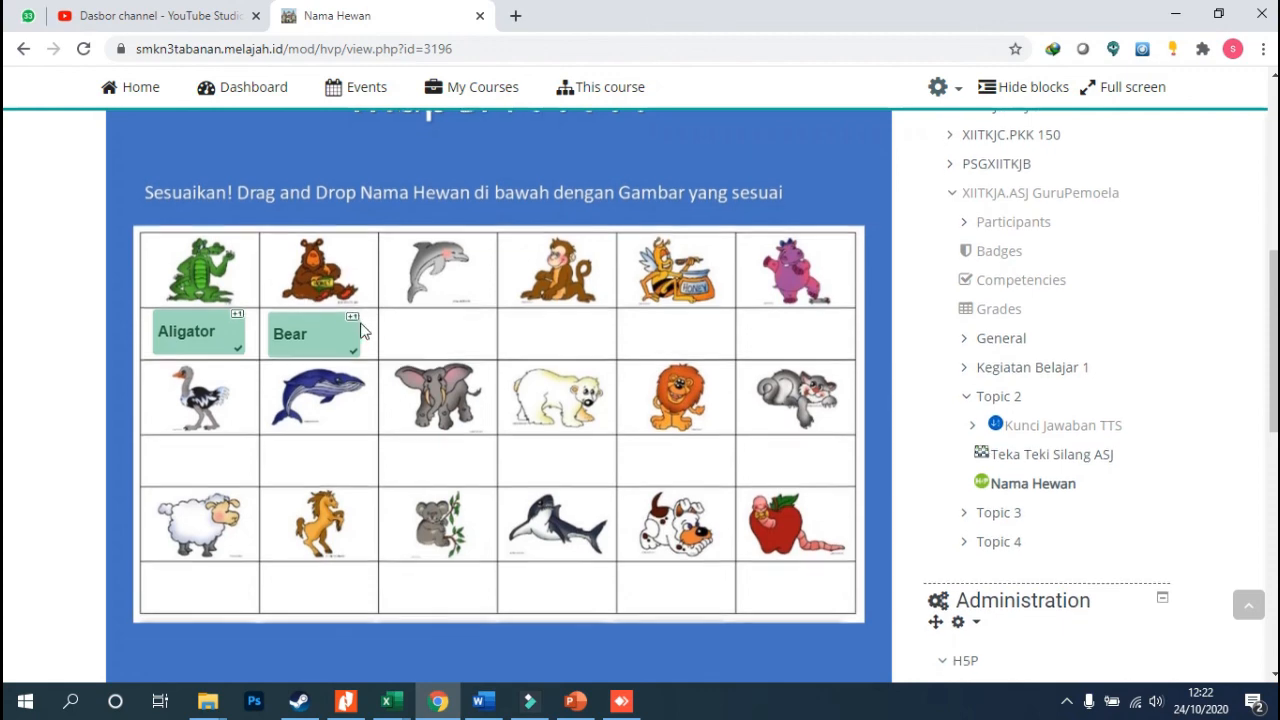
# Retry the task, placing the Bear label under the bear picture, Aligator under the dolphin and Dolpin under the alligator
pyautogui.click(381, 561)
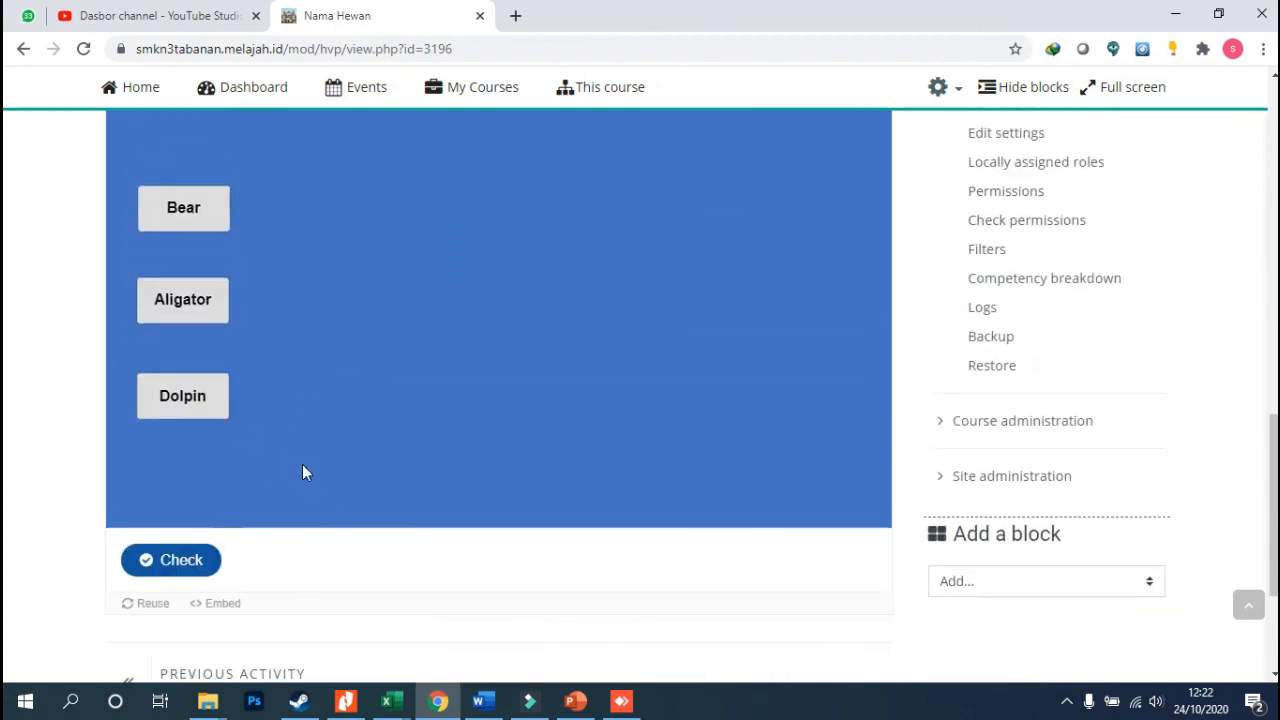
pyautogui.scroll(5, 277, 466)
pyautogui.moveTo(213, 672); pyautogui.dragTo(340, 235)
pyautogui.scroll(-3, 281, 379)
pyautogui.moveTo(215, 480); pyautogui.dragTo(450, 325)
pyautogui.scroll(4, 443, 206)
pyautogui.scroll(-4, 254, 554)
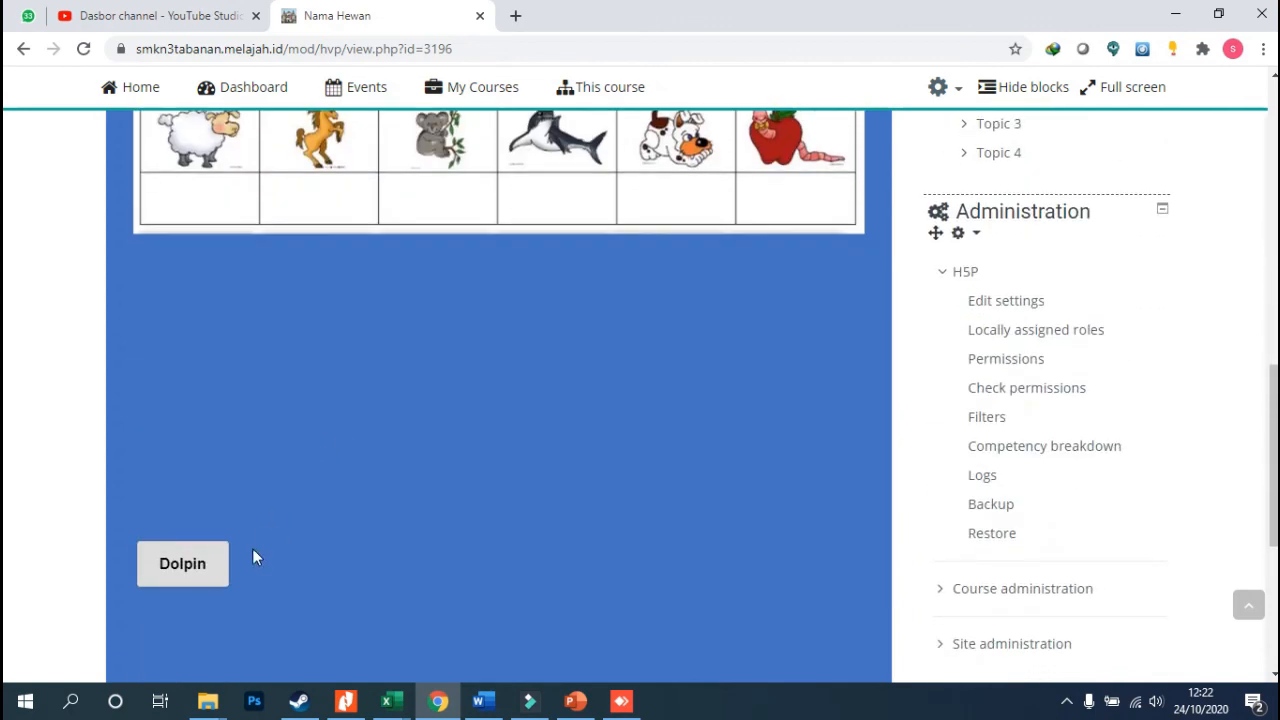
pyautogui.moveTo(200, 560); pyautogui.dragTo(222, 250)
pyautogui.scroll(3, 386, 283)
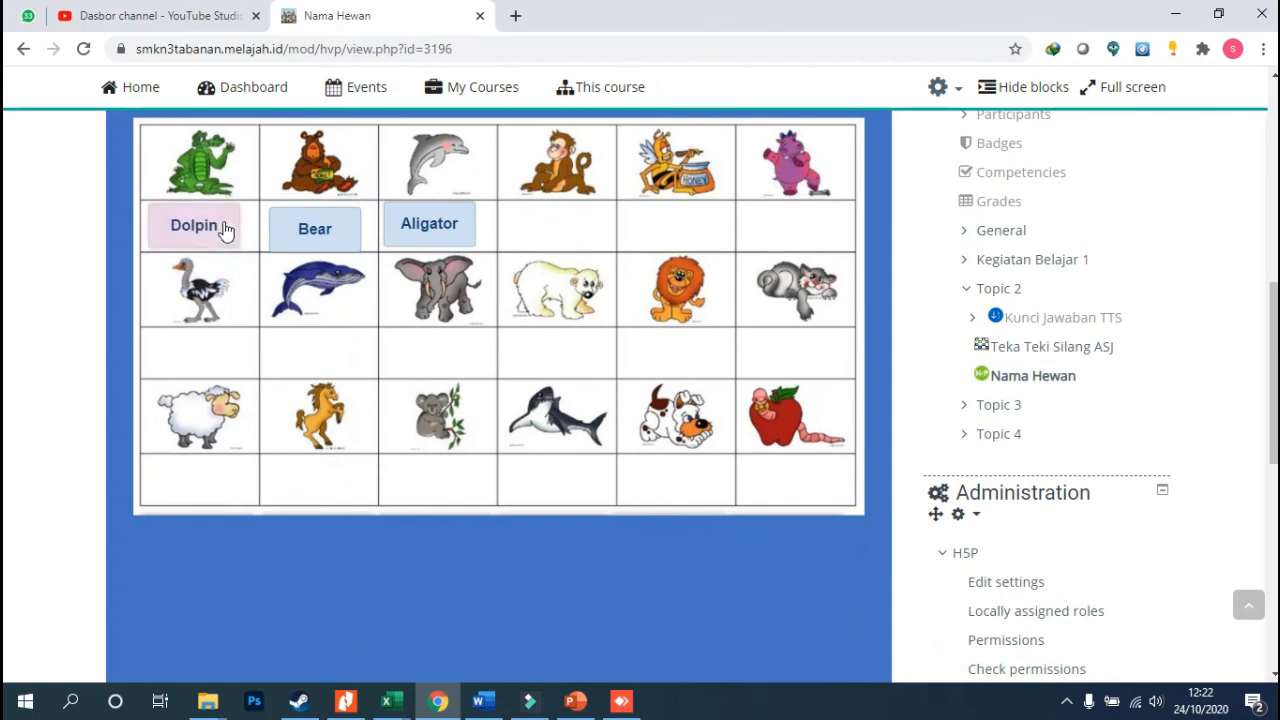
# Check this attempt and examine how the penalties on the wrongly placed labels affect the score
pyautogui.scroll(-5, 474, 323)
pyautogui.click(181, 541)
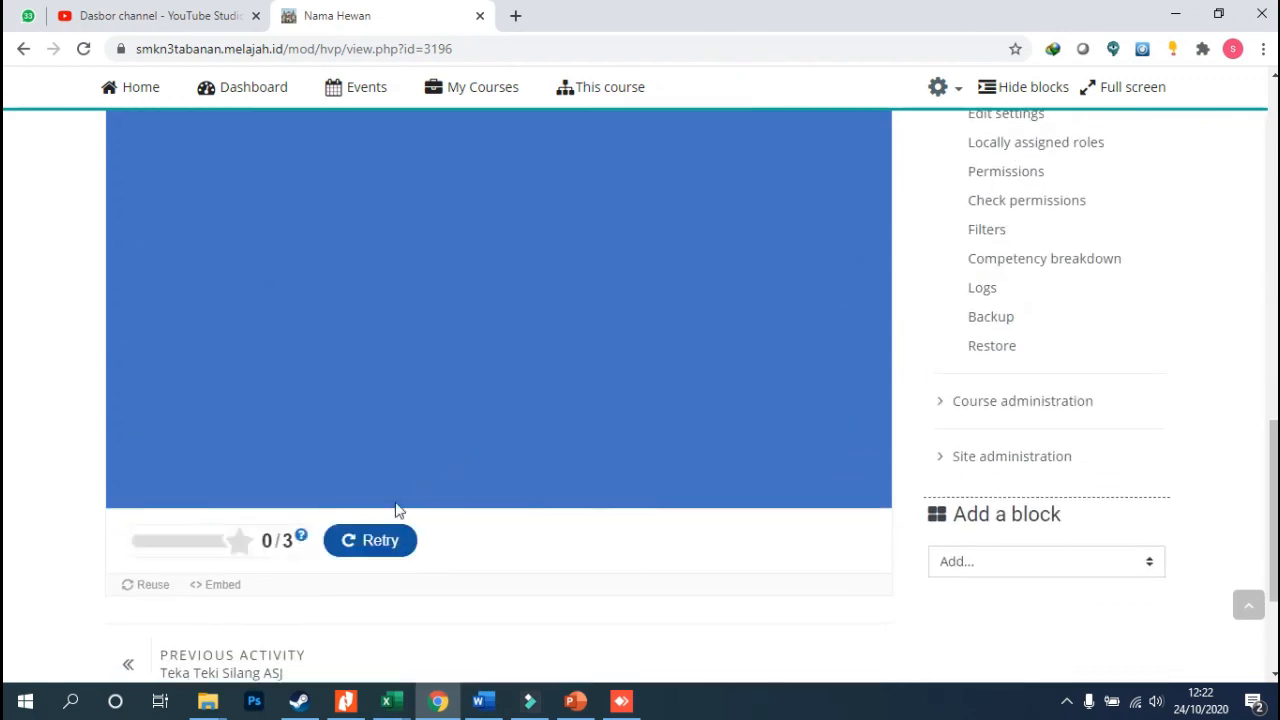
pyautogui.scroll(5, 400, 480)
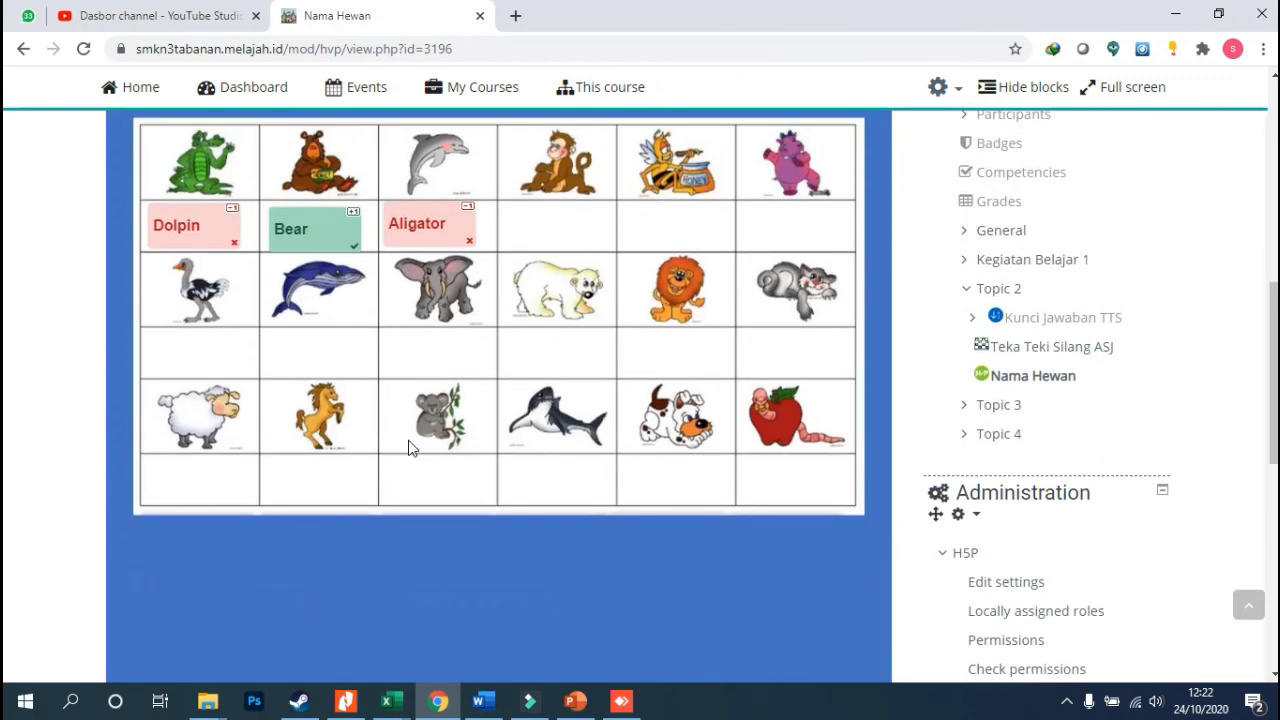
pyautogui.scroll(-6, 405, 243)
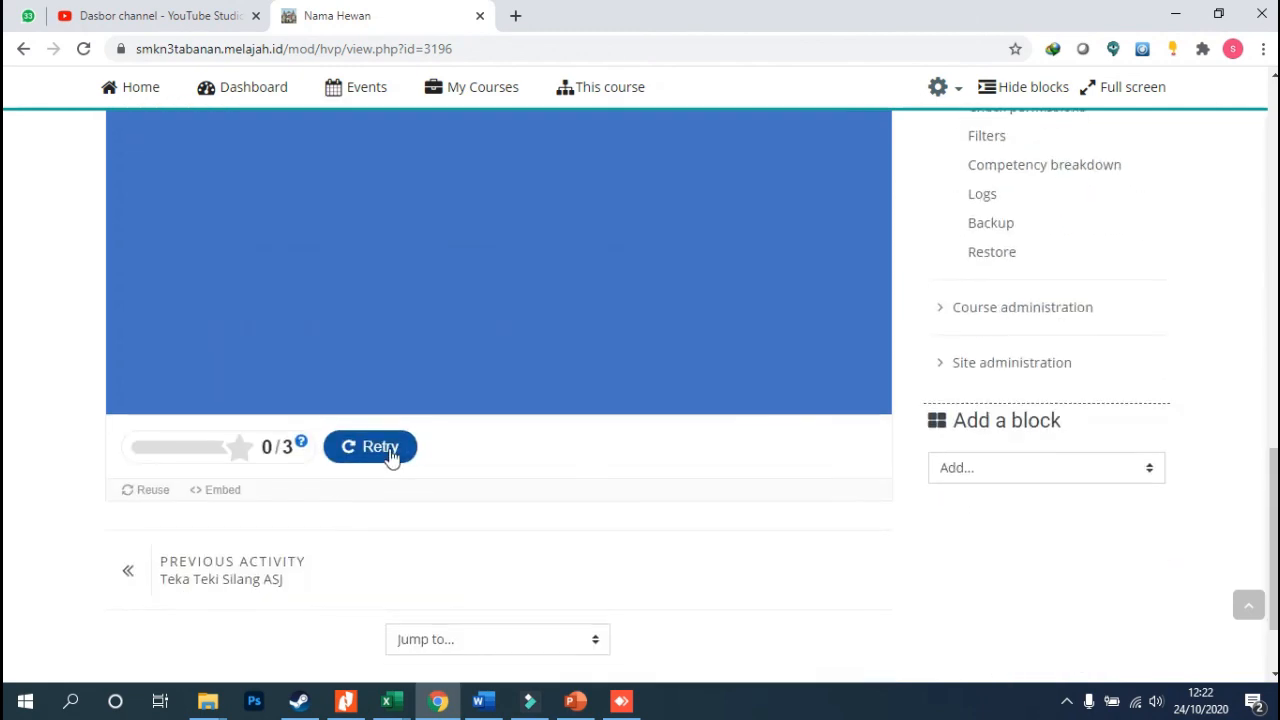
# Retry the task, matching the Bear, Aligator and Dolpin labels to the bear, alligator and dolphin pictures
pyautogui.click(390, 450)
pyautogui.scroll(5, 243, 486)
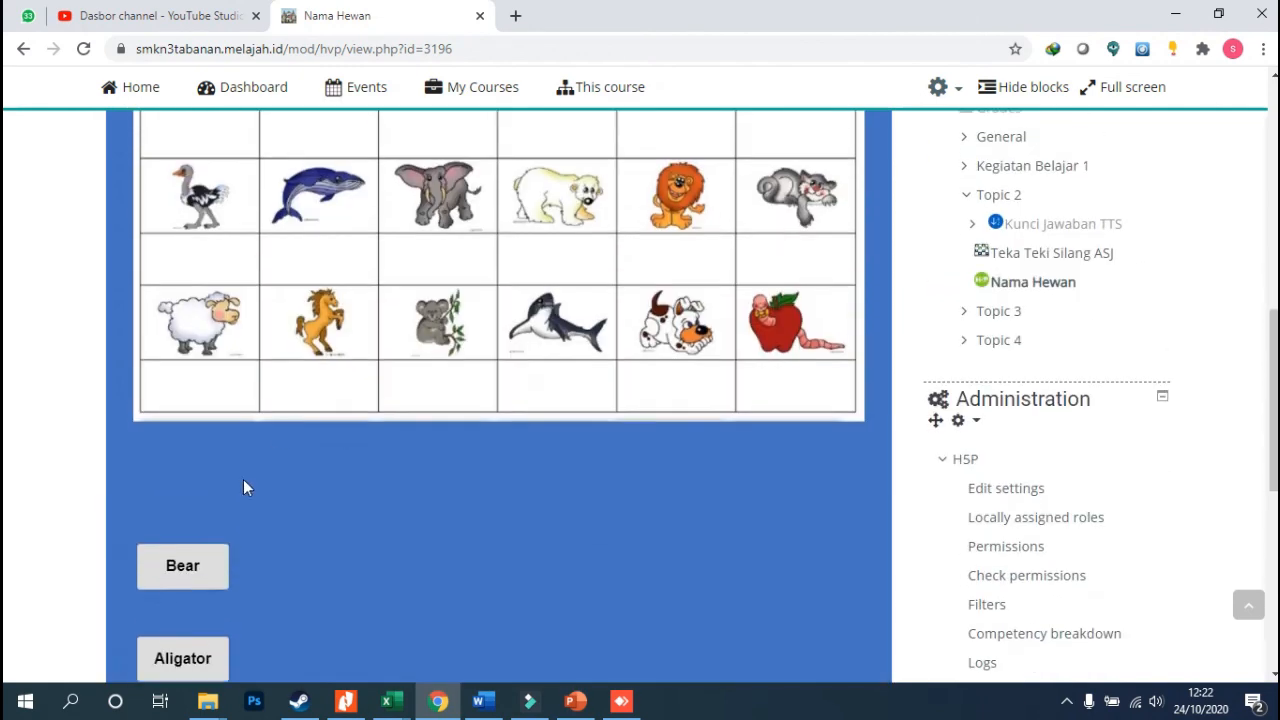
pyautogui.moveTo(225, 570); pyautogui.dragTo(349, 331)
pyautogui.scroll(2, 362, 253)
pyautogui.scroll(-4, 224, 483)
pyautogui.moveTo(224, 483); pyautogui.dragTo(226, 428)
pyautogui.scroll(5, 271, 290)
pyautogui.scroll(-6, 243, 537)
pyautogui.moveTo(210, 478); pyautogui.dragTo(440, 218)
pyautogui.scroll(1, 334, 369)
pyautogui.scroll(3, 451, 217)
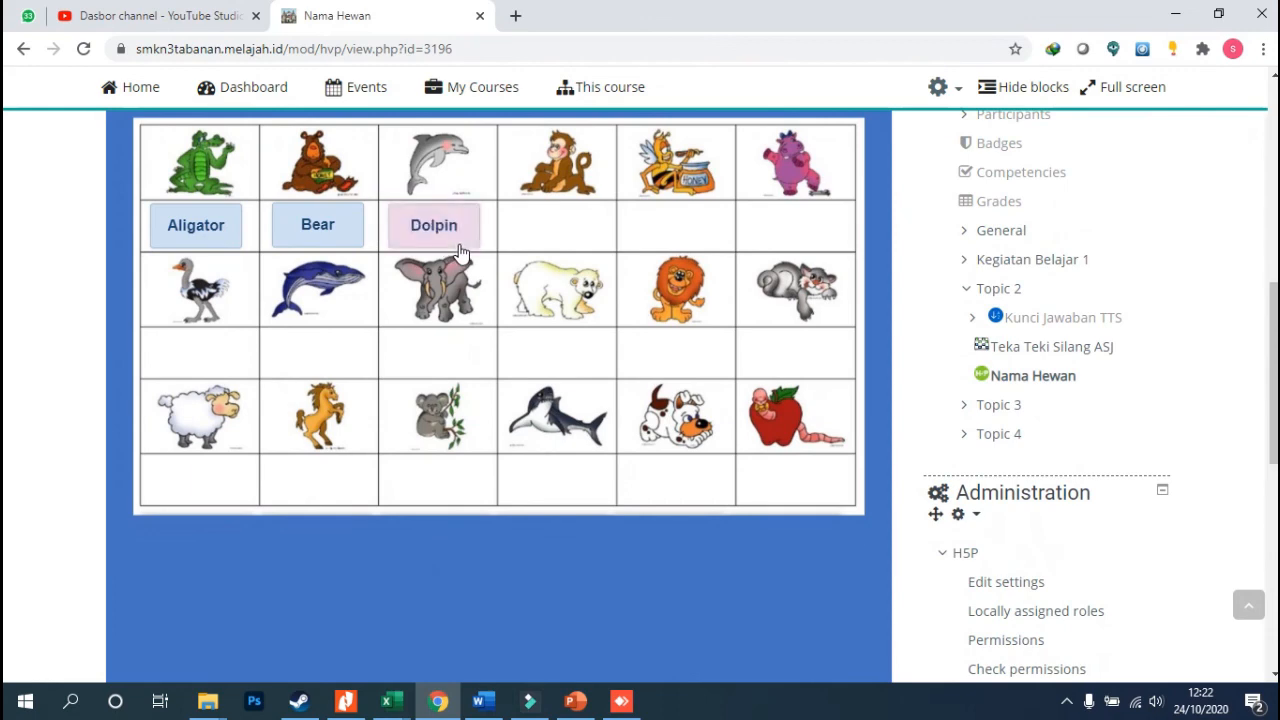
# Check the fully matched answers and review the marks on the three labels and the total score
pyautogui.scroll(-6, 366, 417)
pyautogui.click(220, 365)
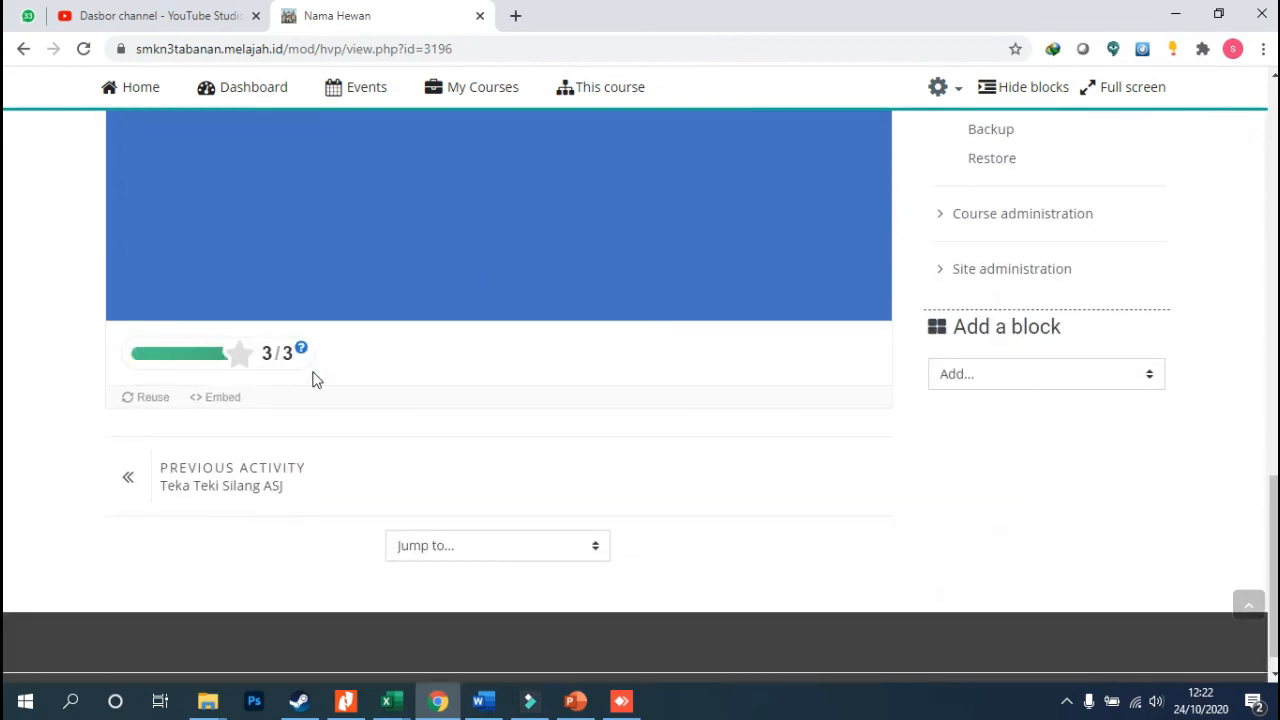
pyautogui.scroll(6, 671, 334)
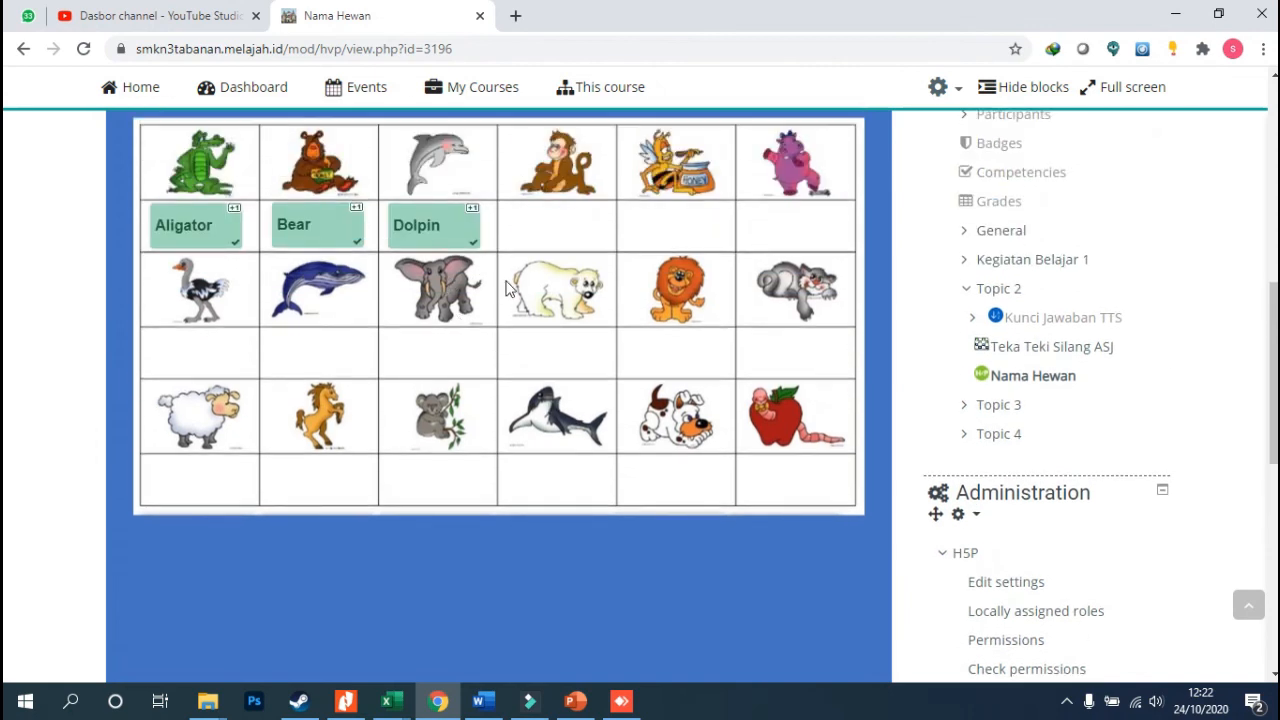
pyautogui.scroll(-5, 192, 543)
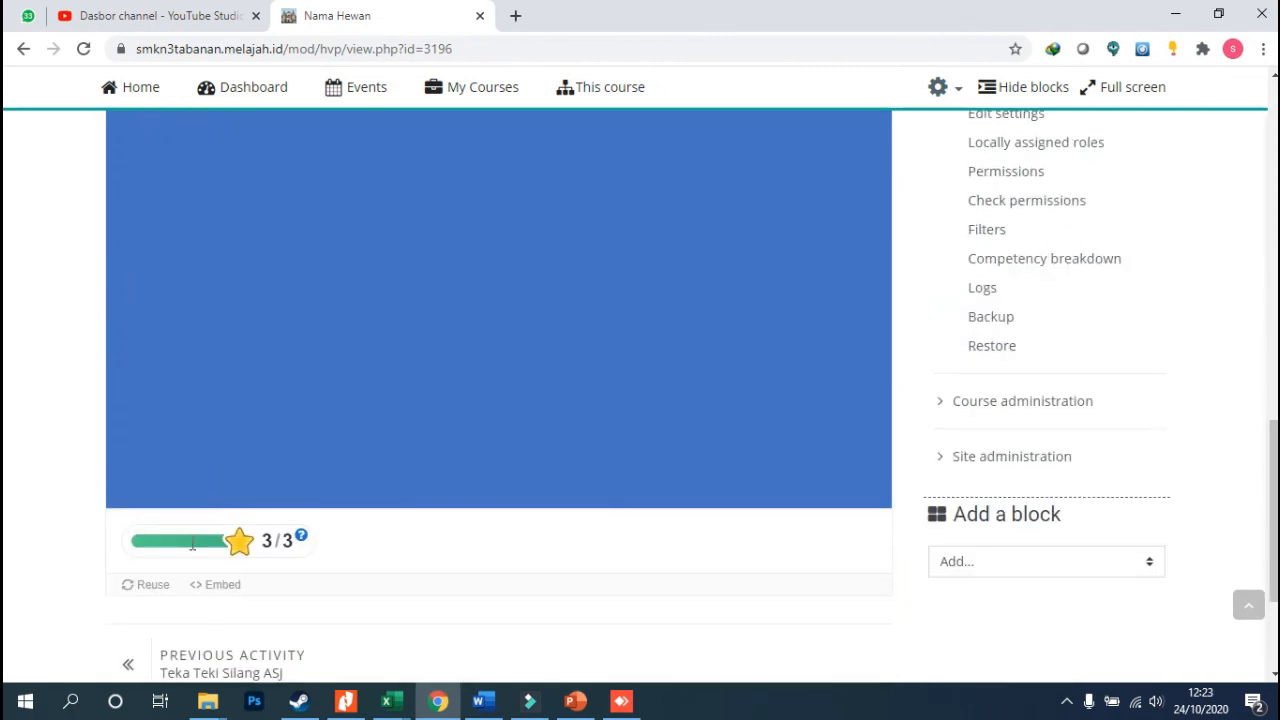
pyautogui.scroll(-2, 426, 486)
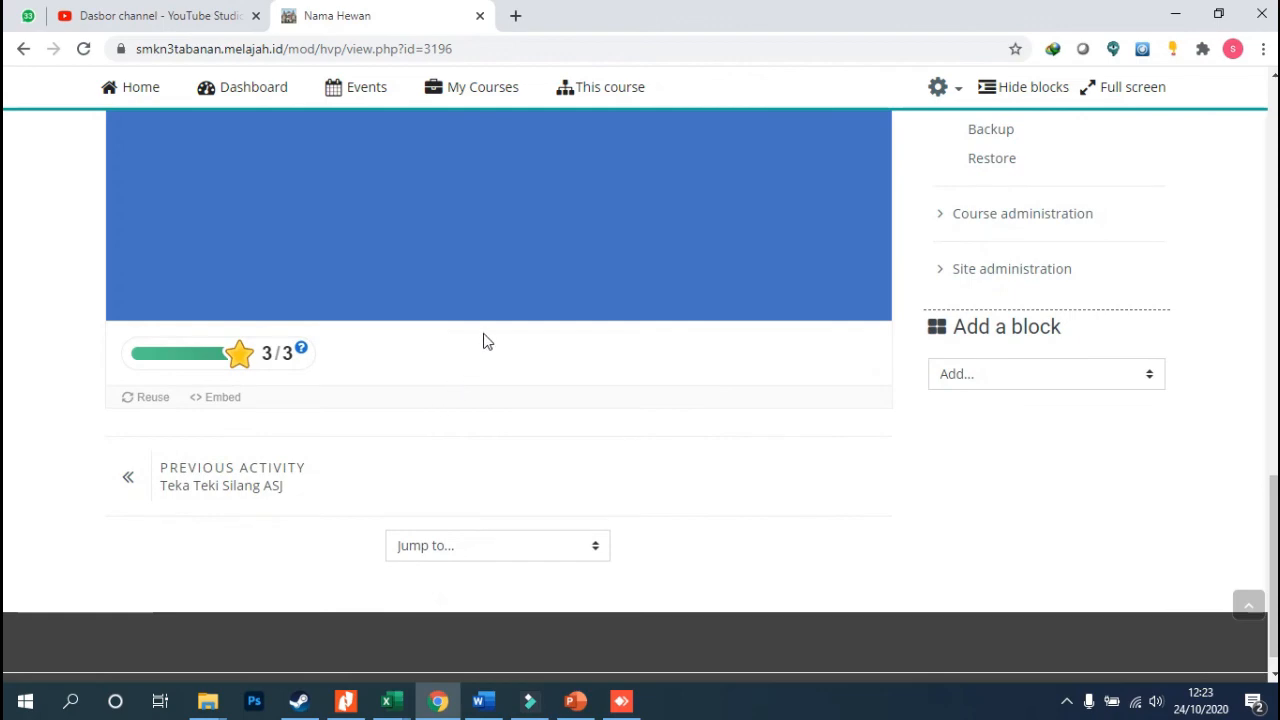
pyautogui.scroll(7, 483, 333)
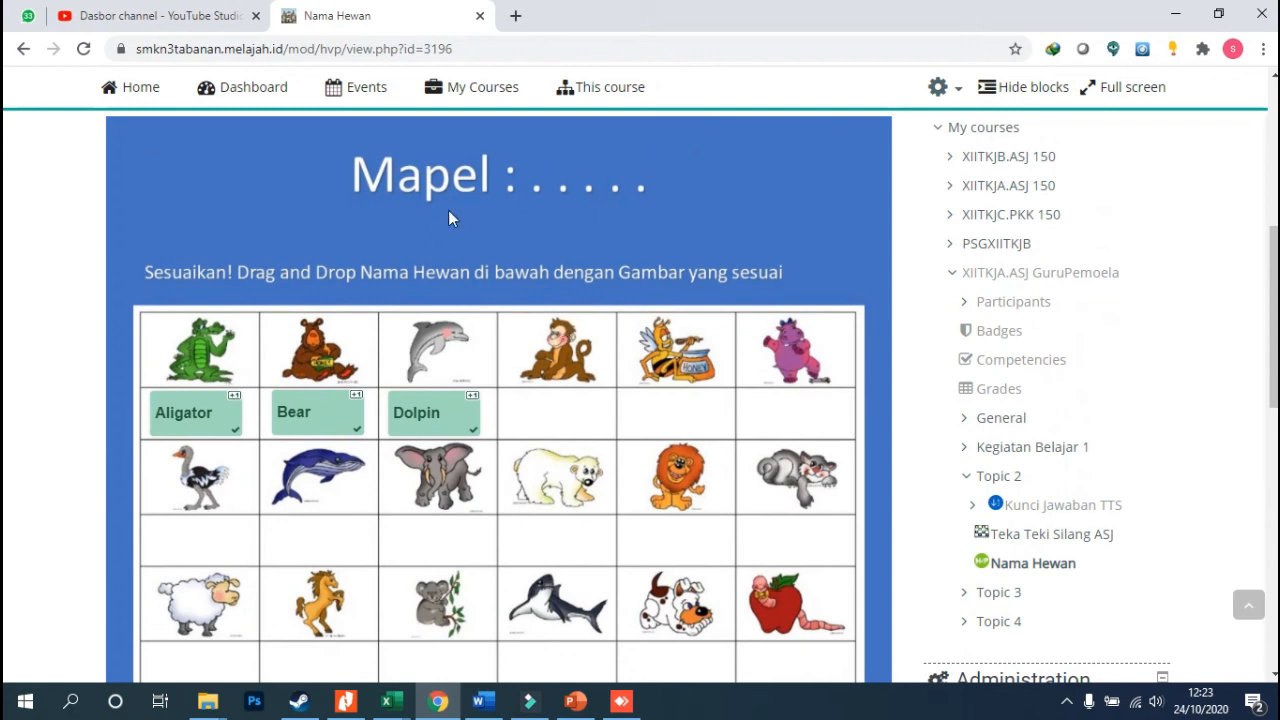
pyautogui.scroll(3, 456, 295)
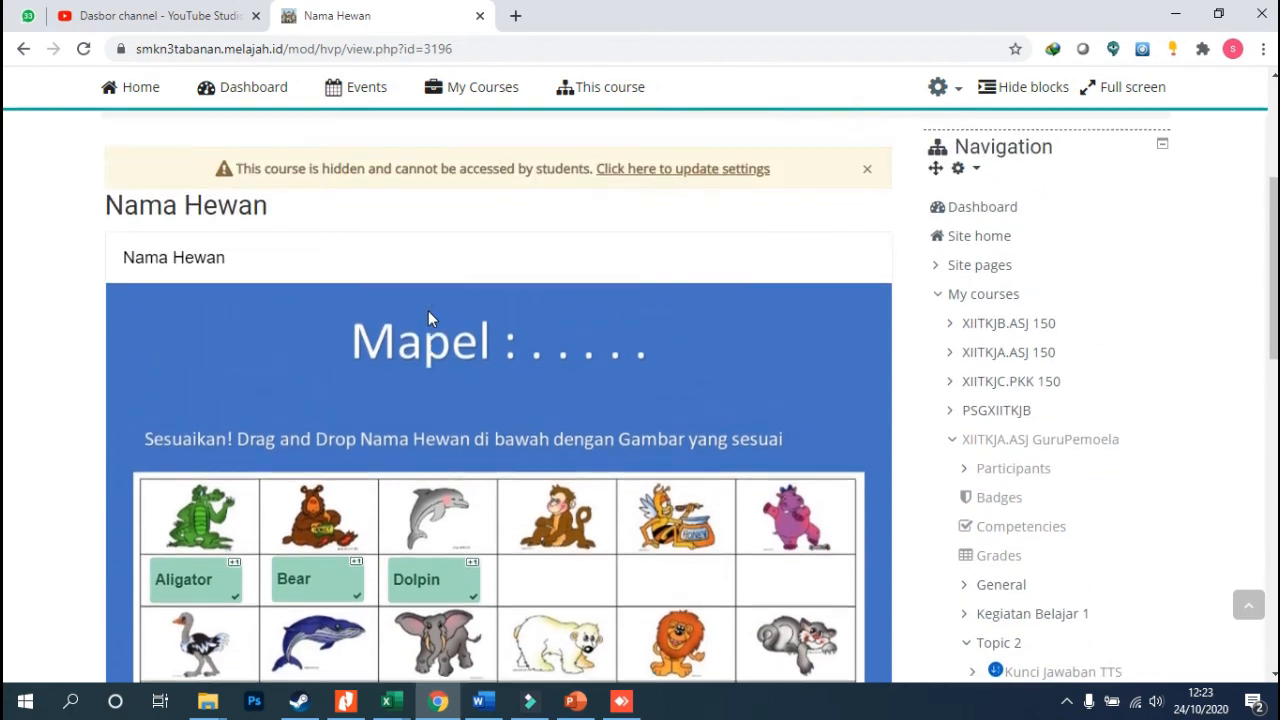